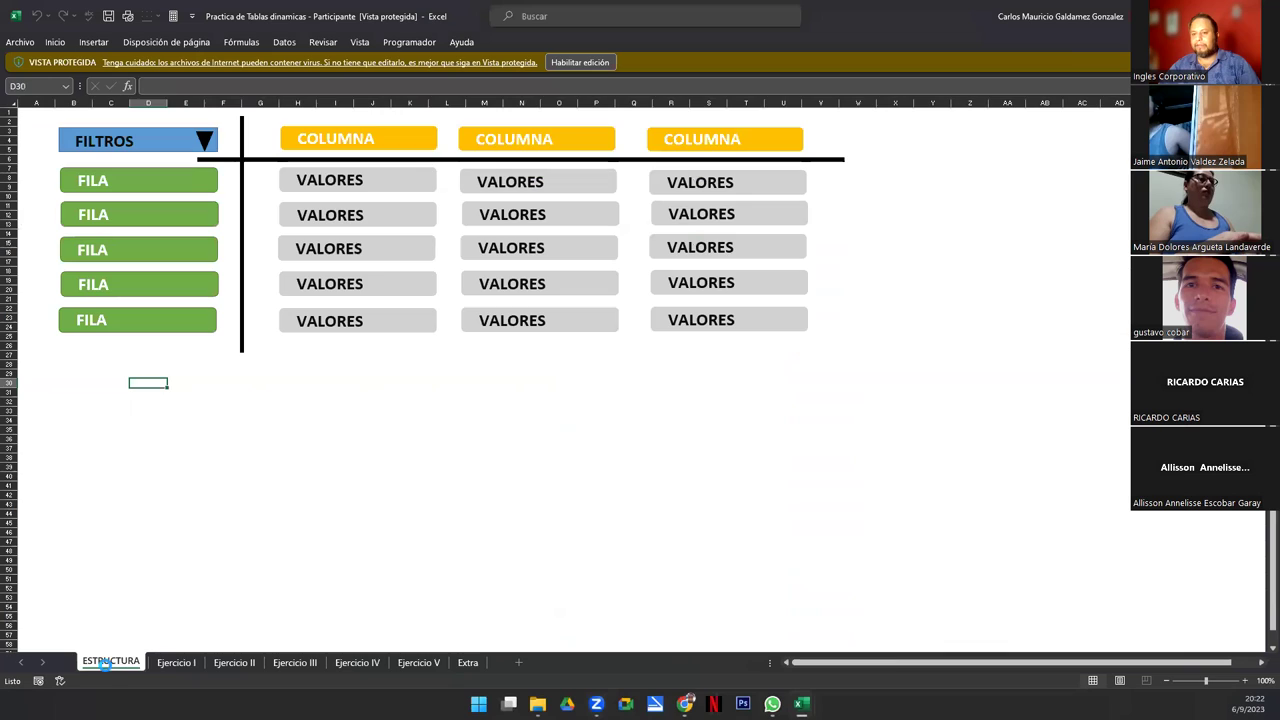
- Enable editing of the protected pivot table practice workbook
{"action": "left_click", "coordinate": [230, 485]}
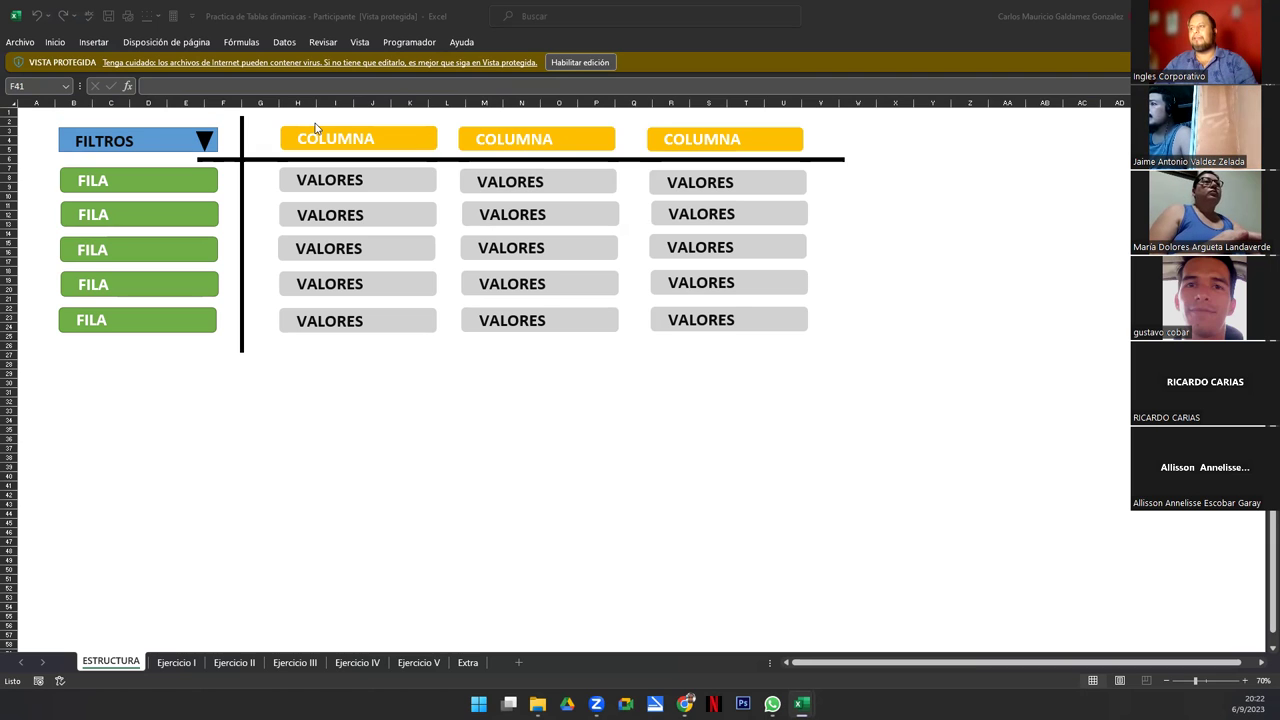
{"action": "left_click", "coordinate": [566, 63]}
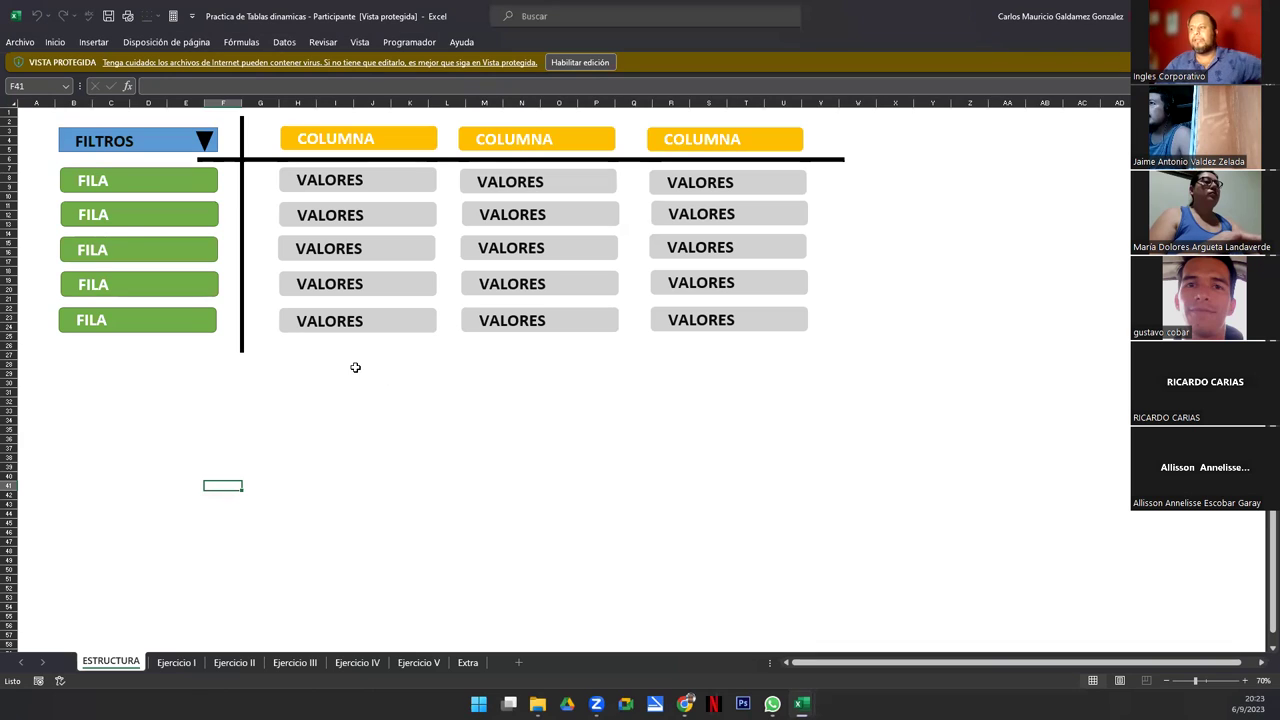
{"action": "left_click", "coordinate": [570, 67]}
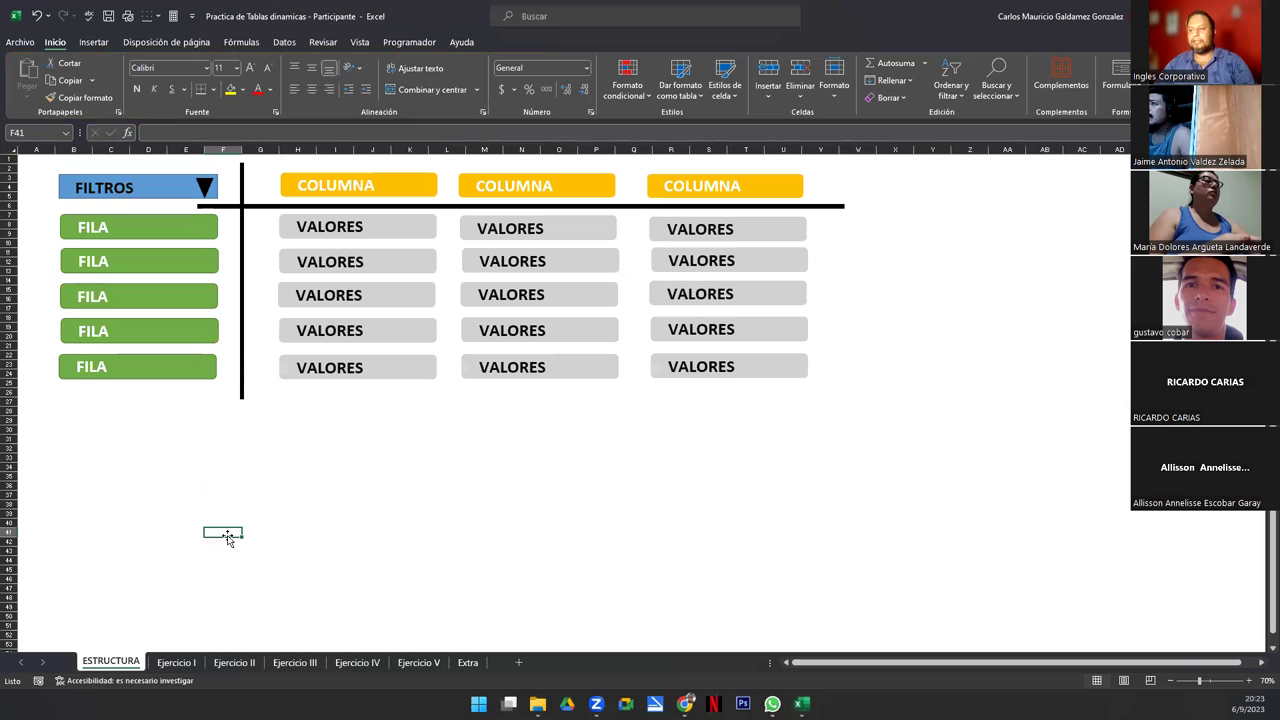
{"action": "left_click", "coordinate": [316, 401]}
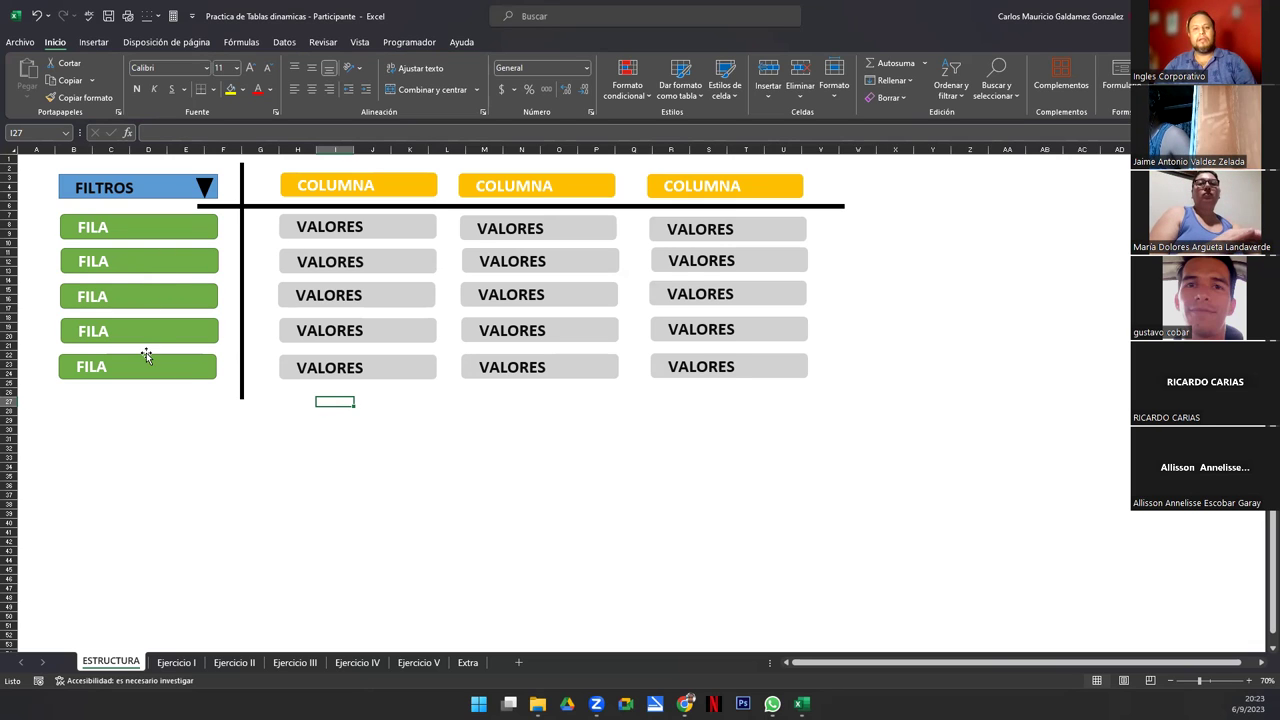
{"action": "left_click", "coordinate": [302, 401]}
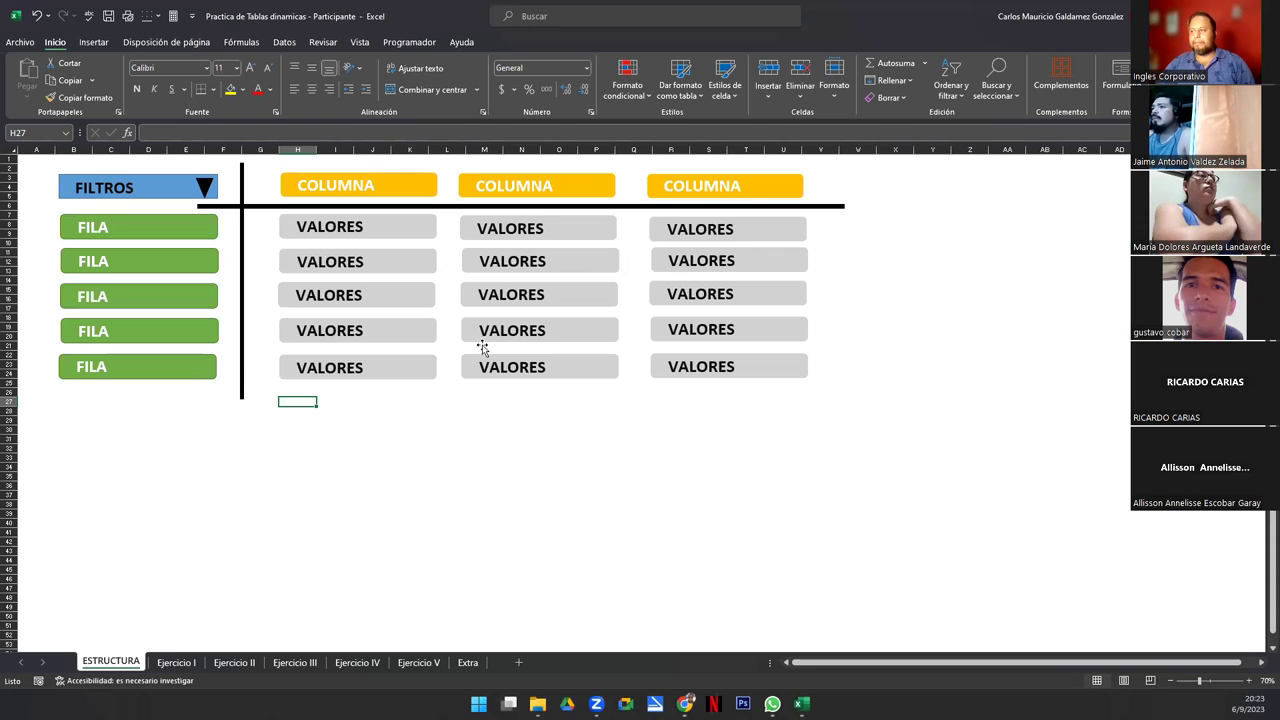
{"action": "left_click", "coordinate": [367, 418]}
{"action": "left_click", "coordinate": [318, 410]}
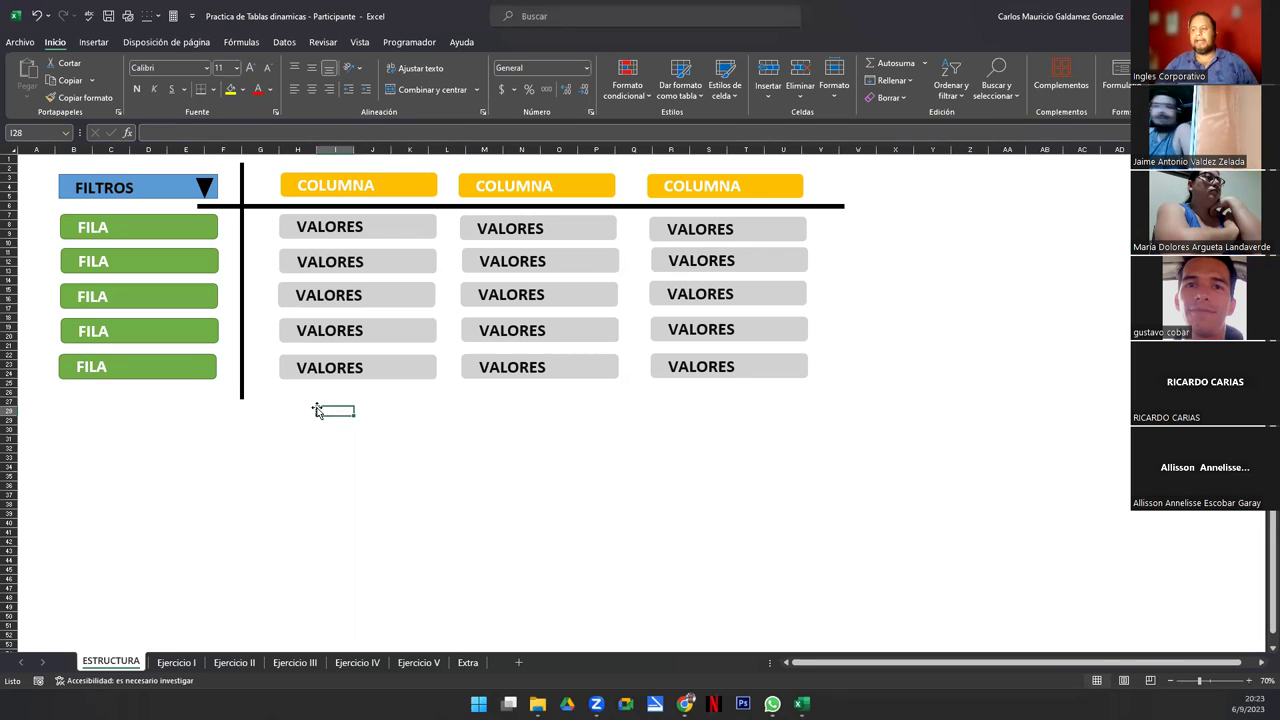
{"action": "left_click", "coordinate": [292, 411]}
{"action": "left_click", "coordinate": [303, 447]}
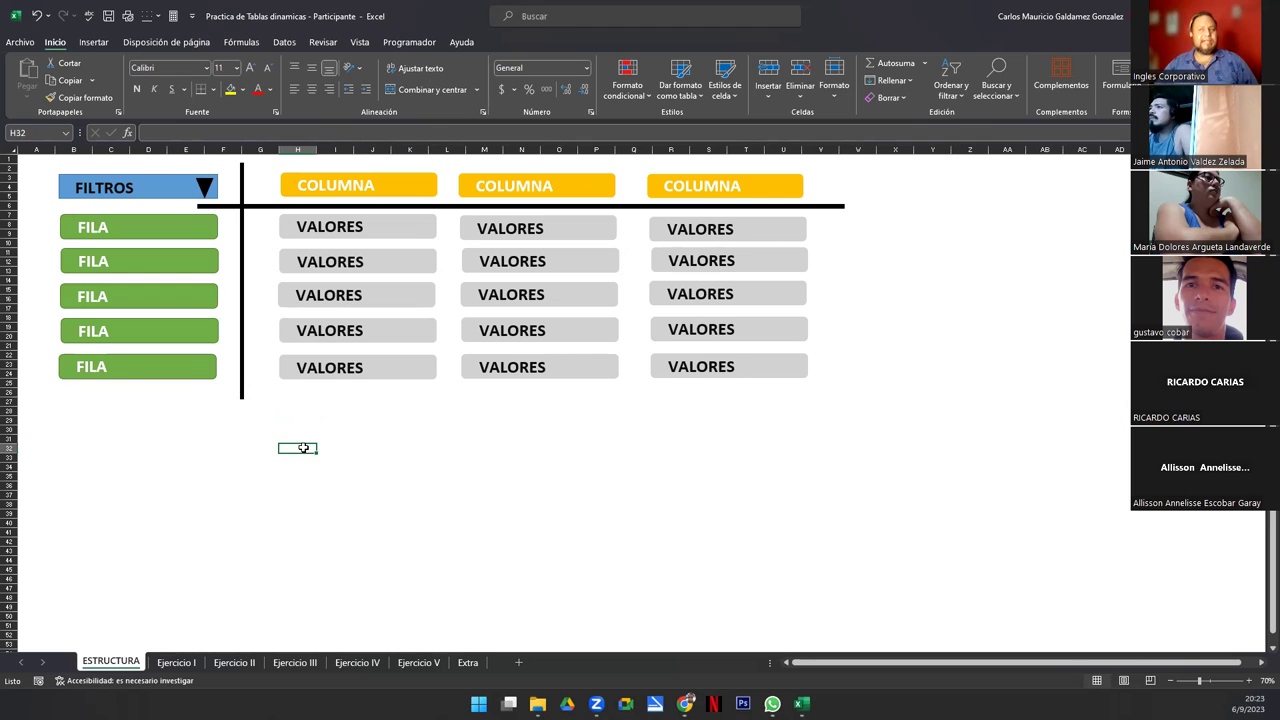
- Examine the row, column and value areas of the pivot table layout diagram on the ESTRUCTURA sheet
{"action": "left_click", "coordinate": [106, 228]}
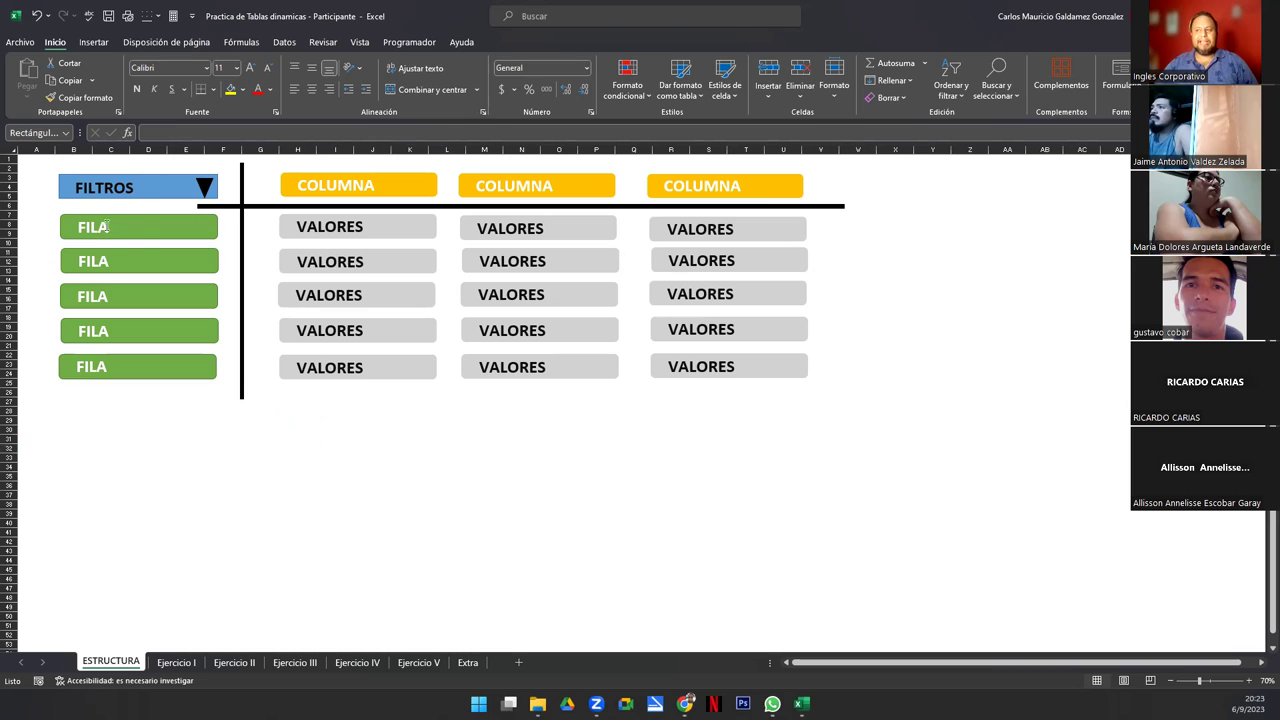
{"action": "left_click", "coordinate": [104, 262]}
{"action": "left_click", "coordinate": [106, 296]}
{"action": "left_click", "coordinate": [106, 332]}
{"action": "left_click", "coordinate": [107, 367]}
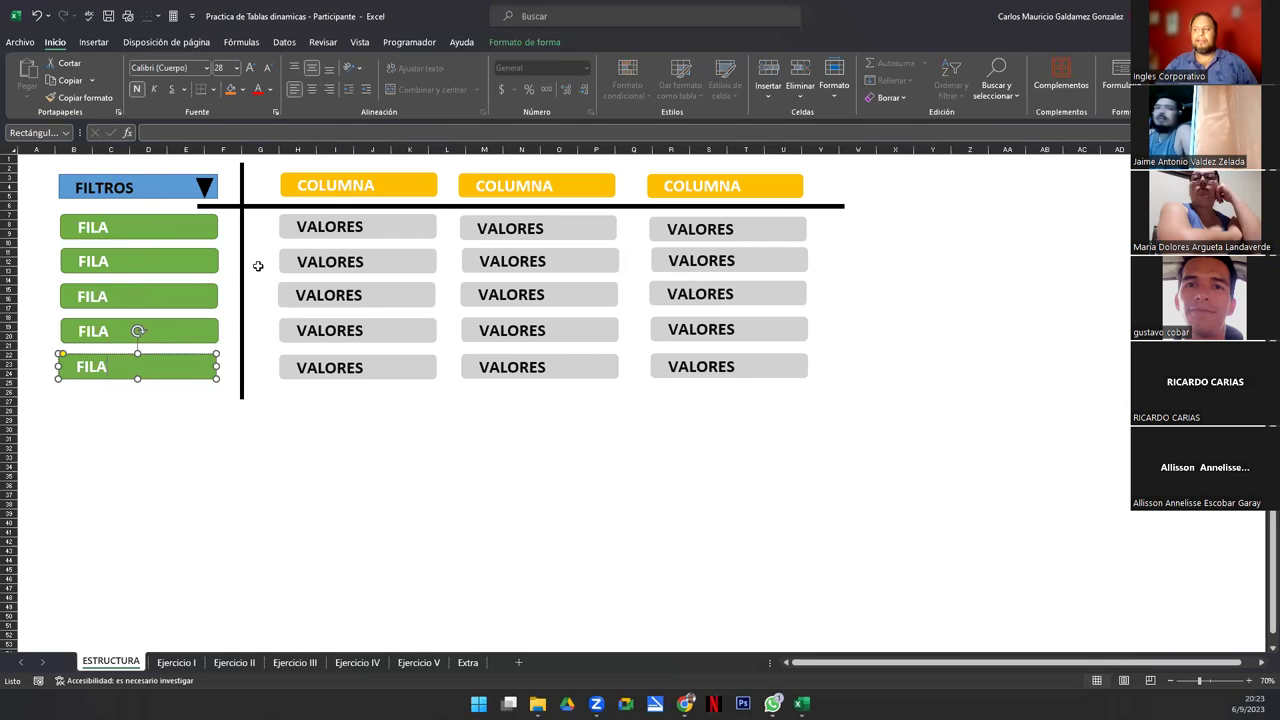
{"action": "left_click", "coordinate": [318, 190]}
{"action": "left_click", "coordinate": [563, 186]}
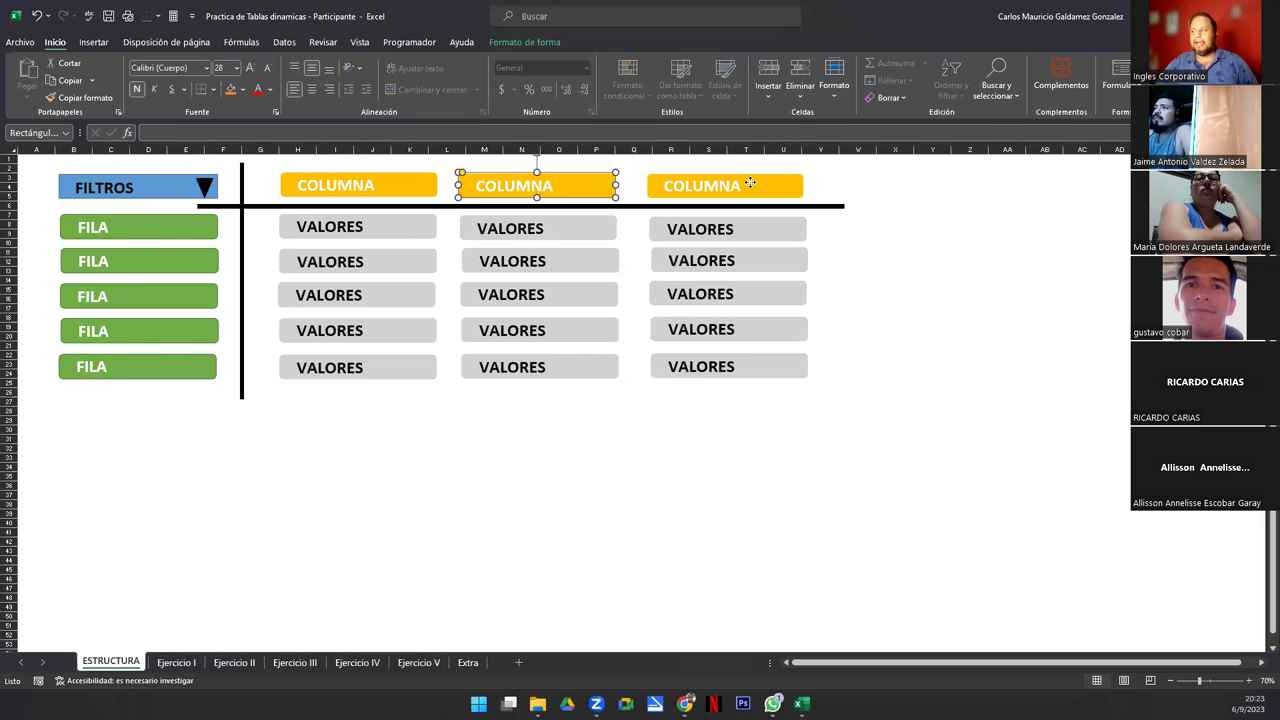
{"action": "left_click", "coordinate": [750, 184]}
{"action": "left_click", "coordinate": [362, 228]}
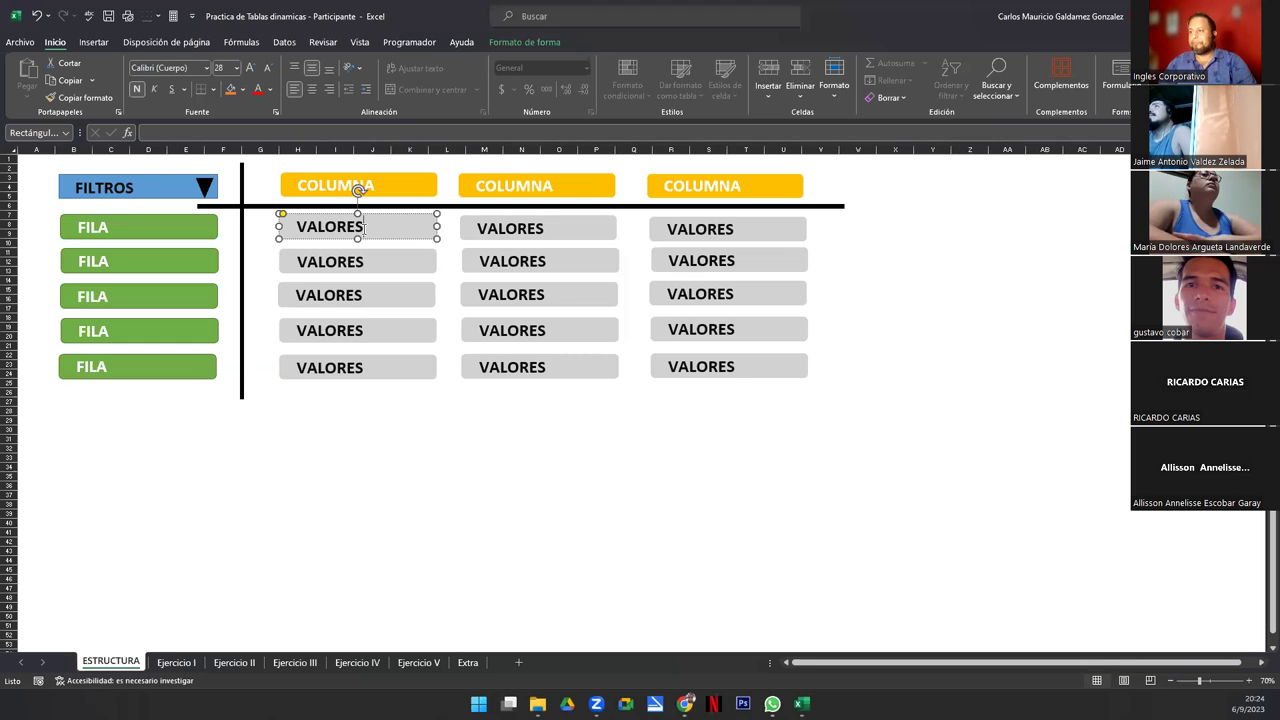
{"action": "left_click", "coordinate": [350, 466]}
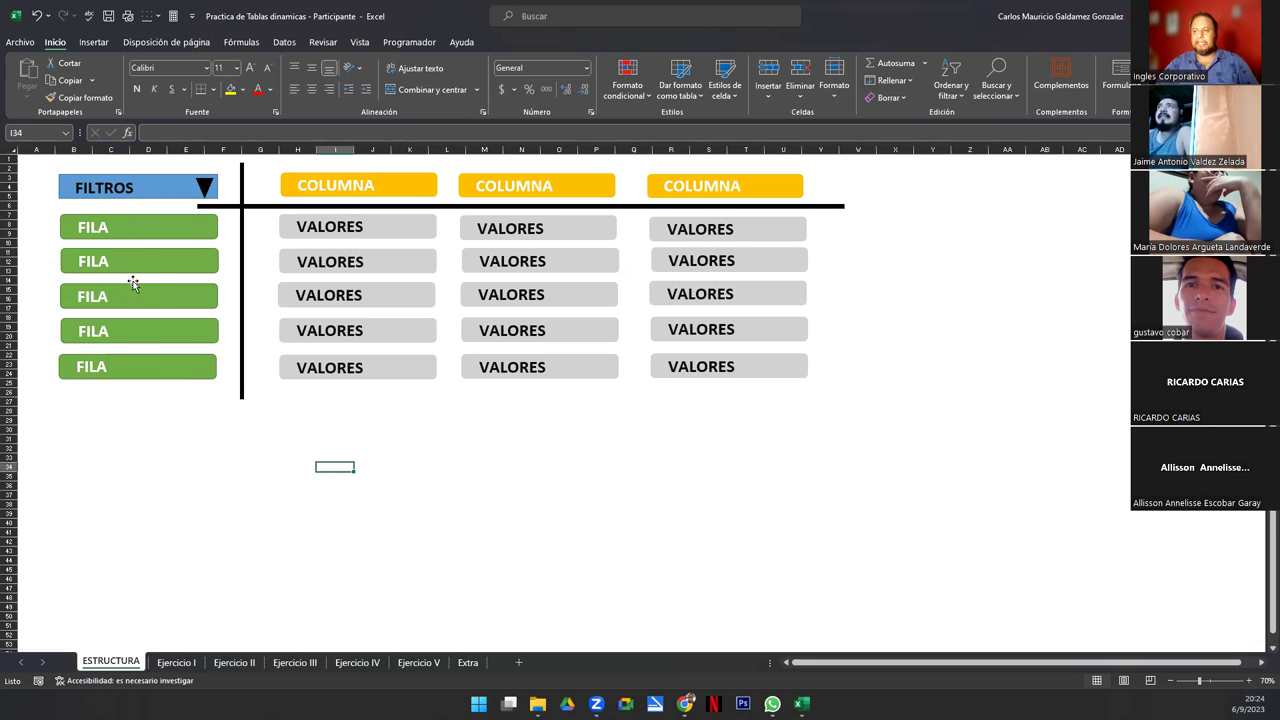
{"action": "left_click", "coordinate": [210, 448]}
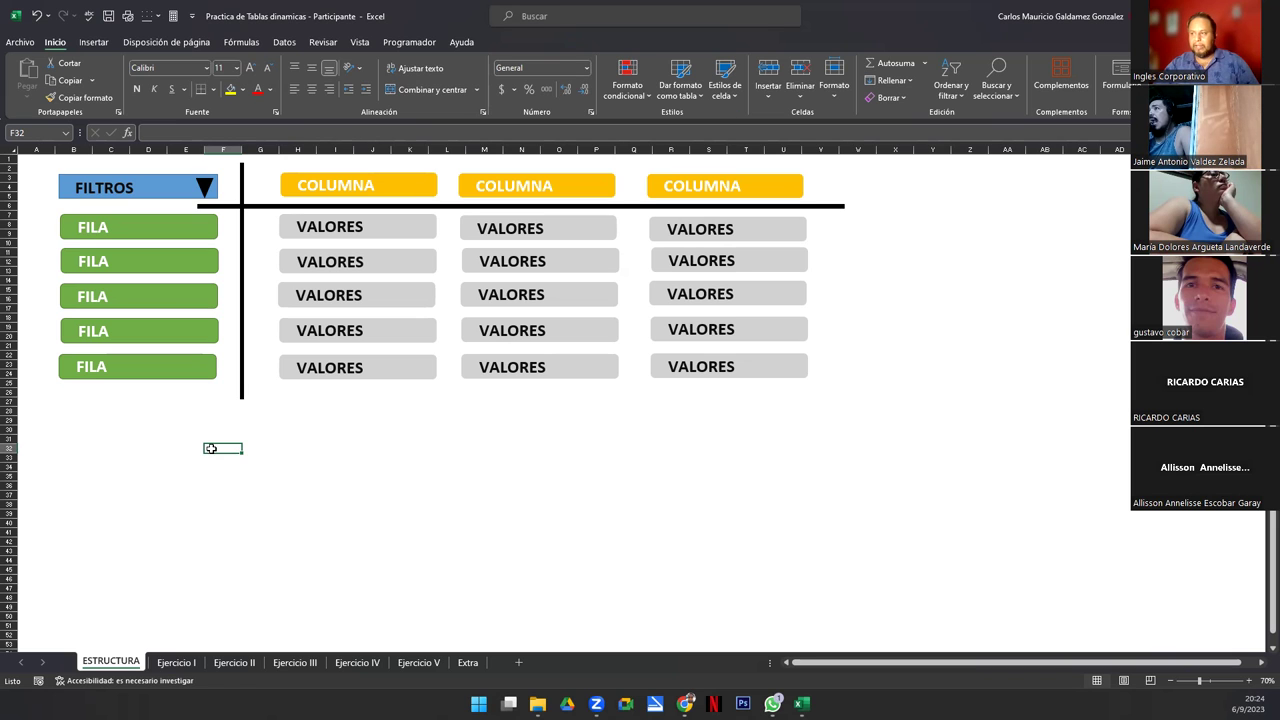
- Open the Ejercicio I sheet and review its sales records in B3:F31
{"action": "left_click", "coordinate": [176, 664]}
{"action": "scroll", "coordinate": [551, 543], "scroll_direction": "up", "scroll_amount": 7}
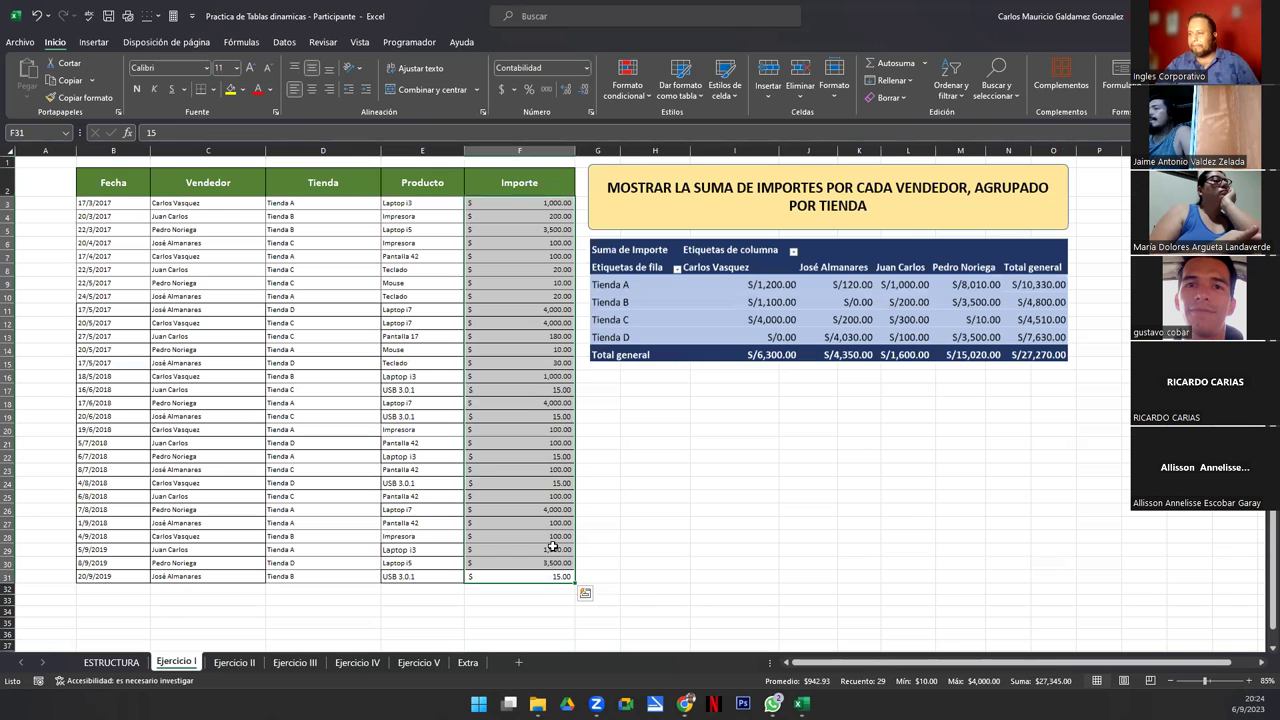
{"action": "left_click", "coordinate": [268, 418]}
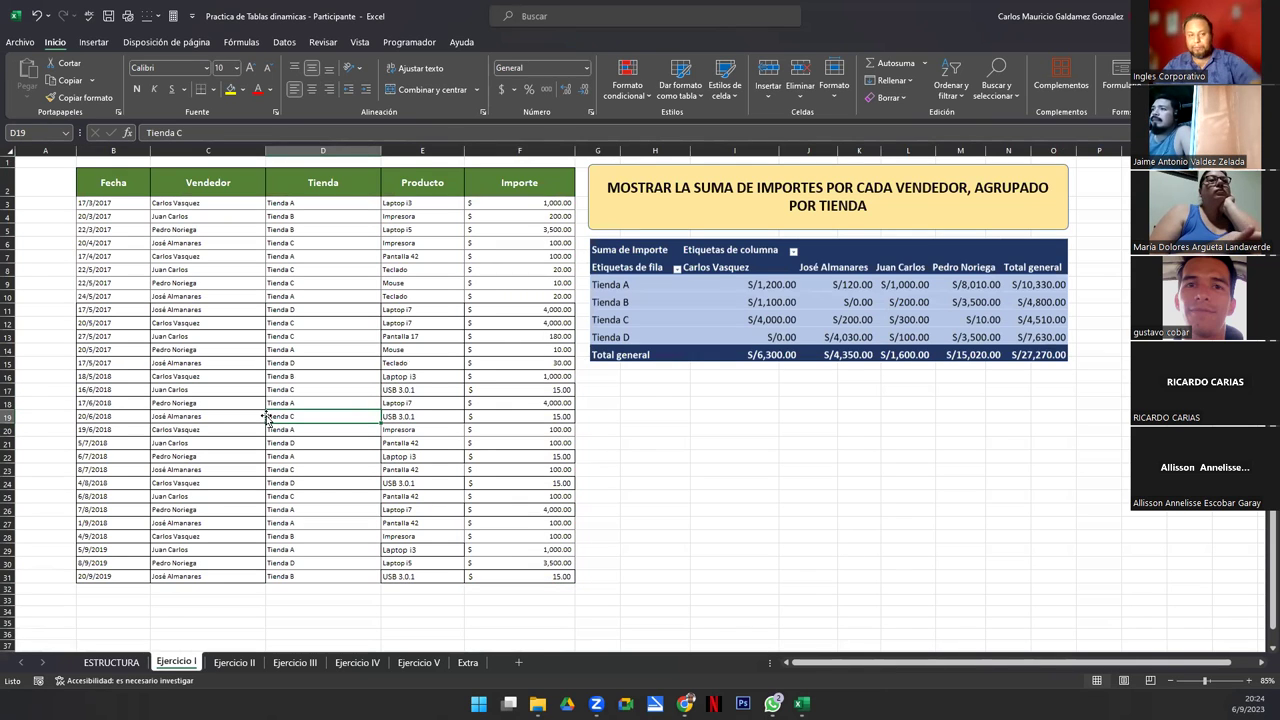
{"action": "left_click_drag", "start_coordinate": [104, 203], "coordinate": [104, 216]}
{"action": "left_click_drag", "start_coordinate": [330, 430], "coordinate": [520, 578]}
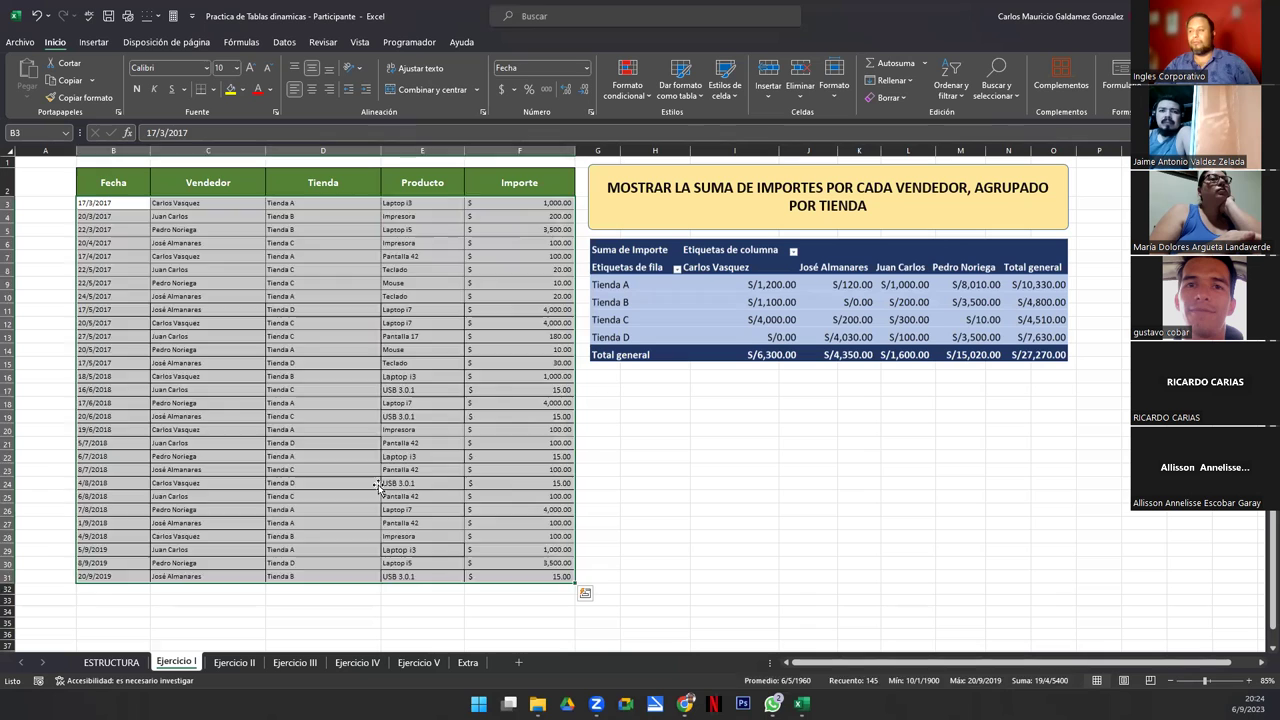
{"action": "left_click", "coordinate": [377, 486]}
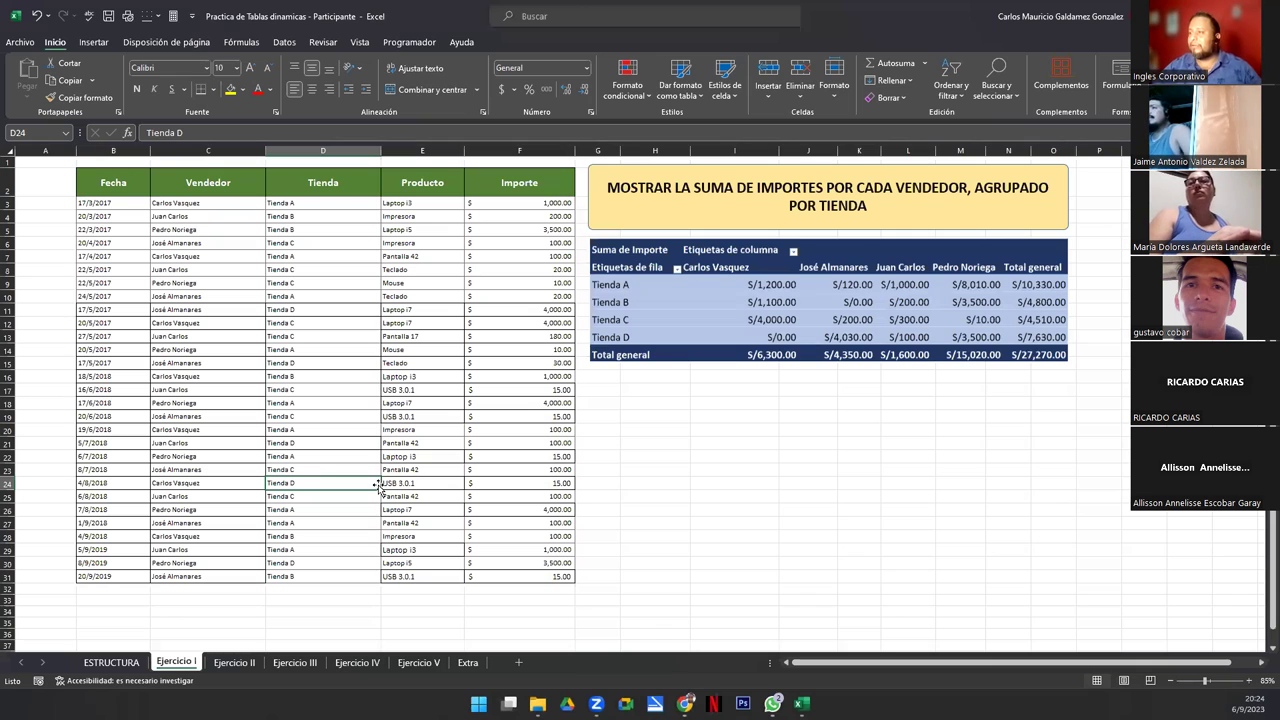
- Set the Importe of the Laptop i3 sales in F3 and F16 to 1200
{"action": "left_click", "coordinate": [499, 205]}
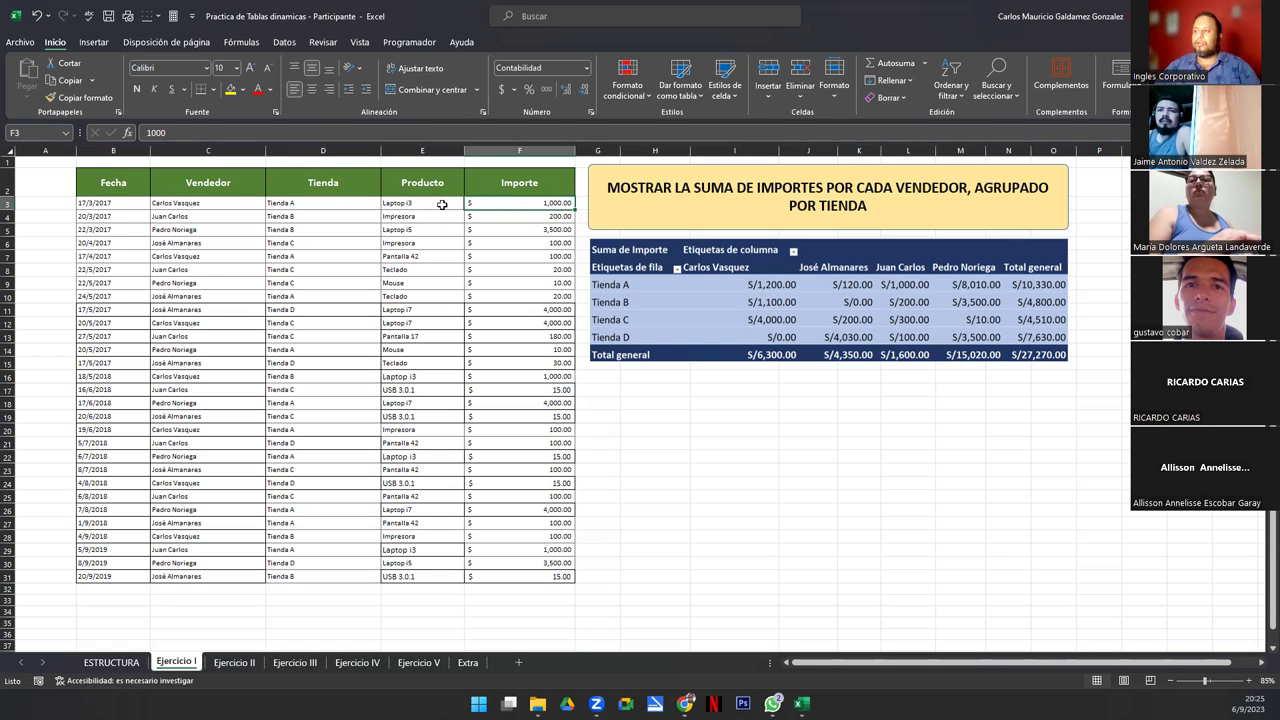
{"action": "left_click", "coordinate": [386, 204]}
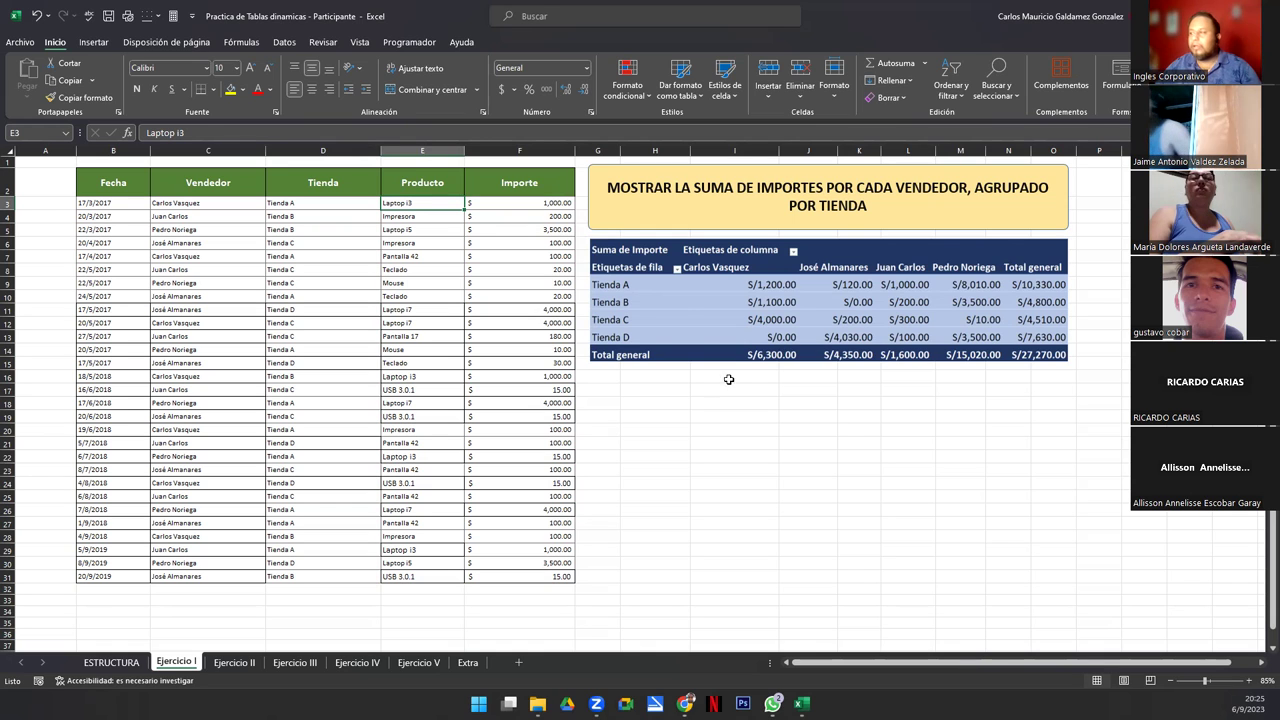
{"action": "left_click", "coordinate": [516, 205]}
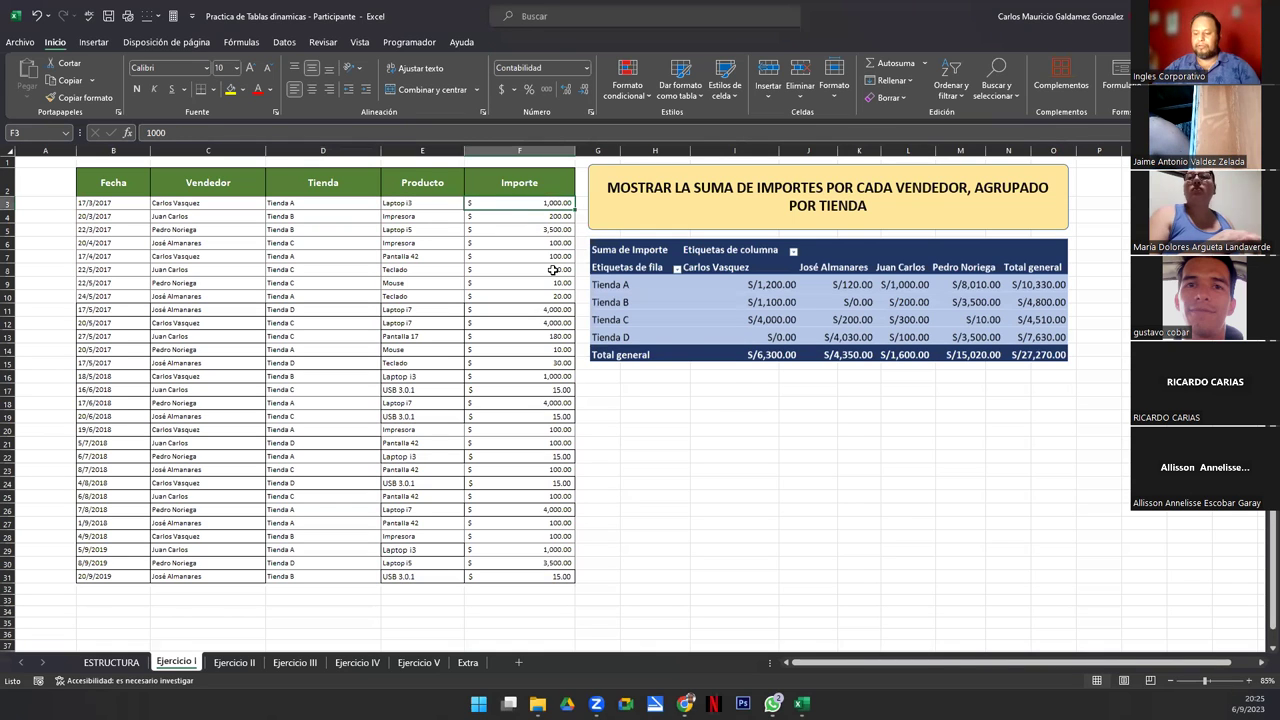
{"action": "type", "text": "1200"}
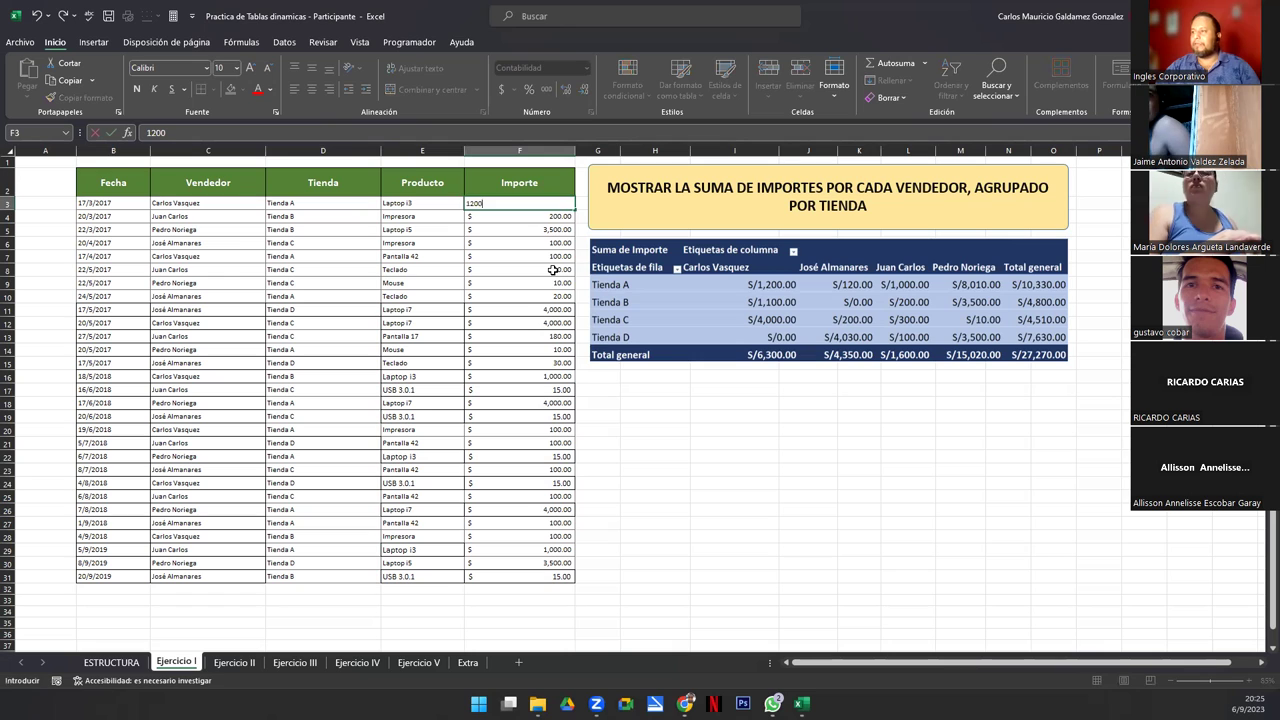
{"action": "key", "text": "Return"}
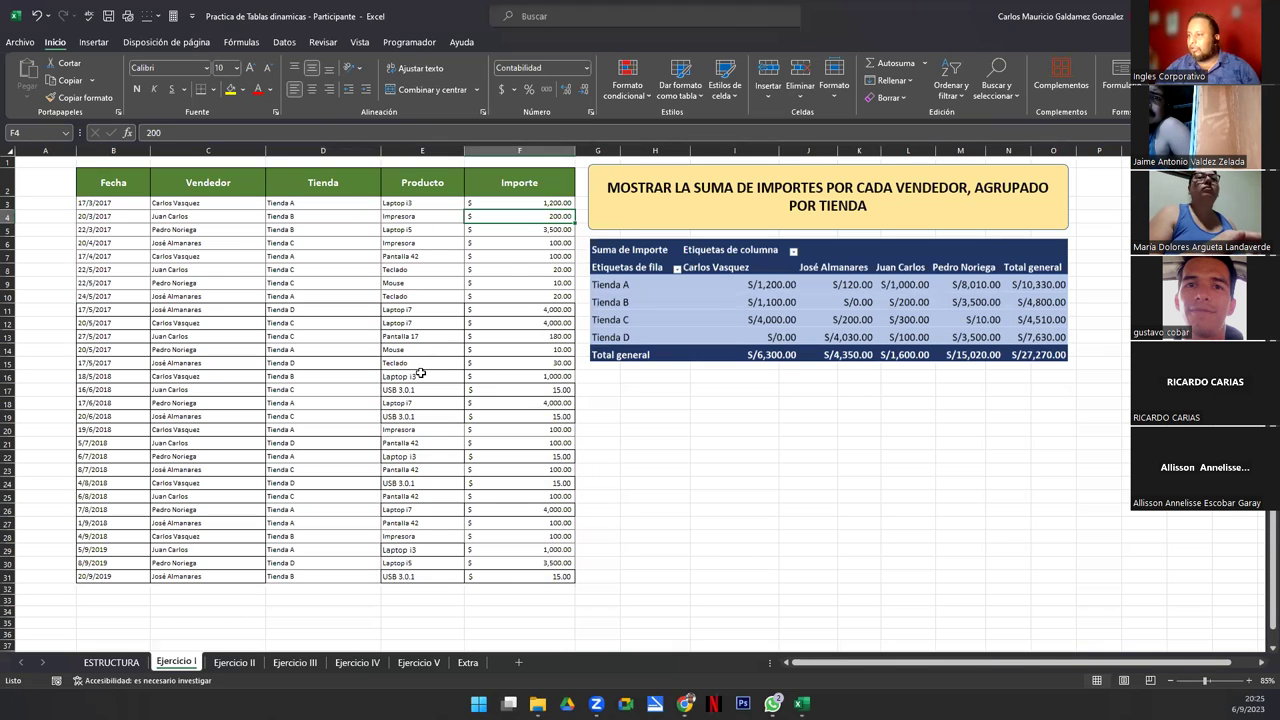
{"action": "left_click", "coordinate": [519, 373]}
{"action": "type", "text": "1200"}
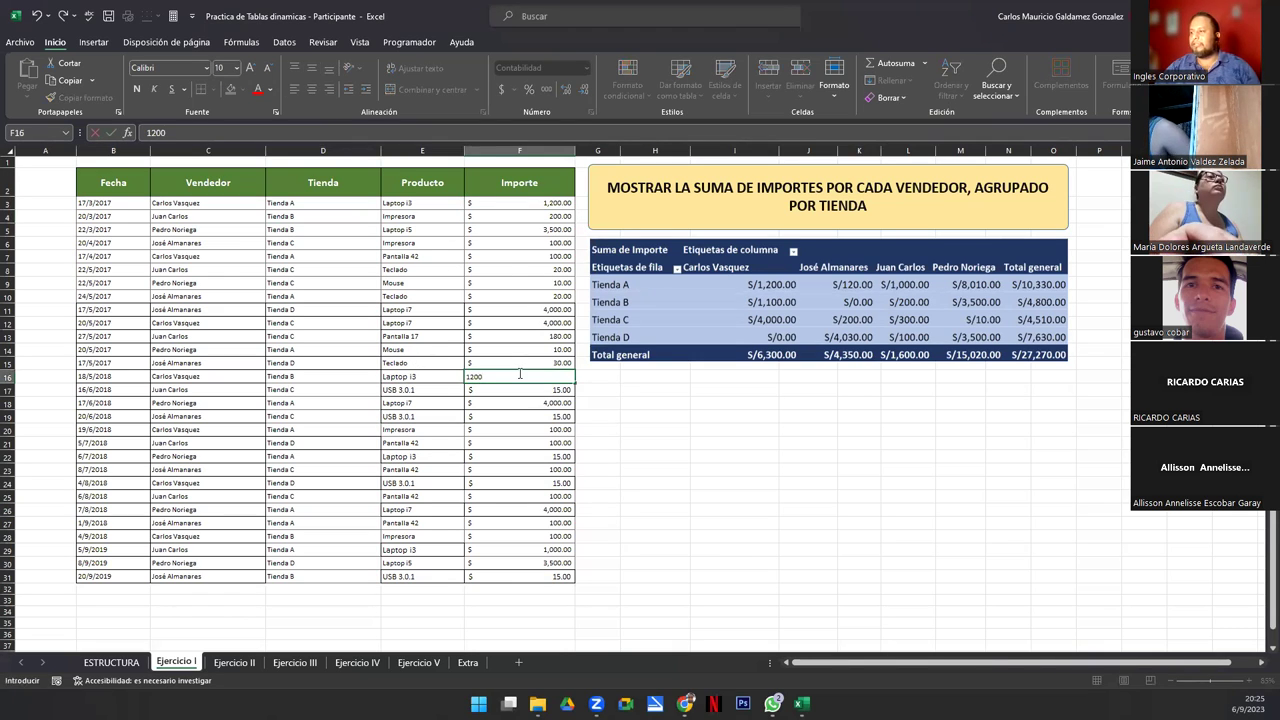
{"action": "key", "text": "Return"}
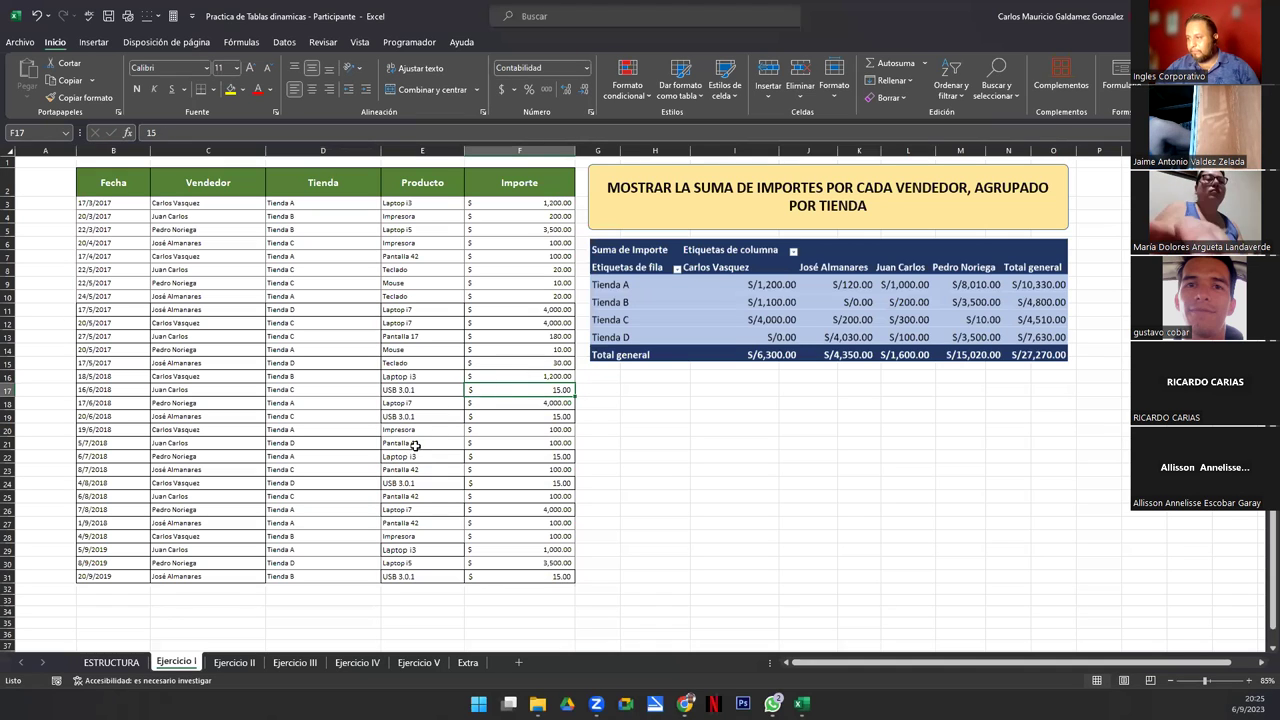
- Set the Importe of the Laptop i3 sales in F22 and F29 to 1200
{"action": "left_click", "coordinate": [508, 455]}
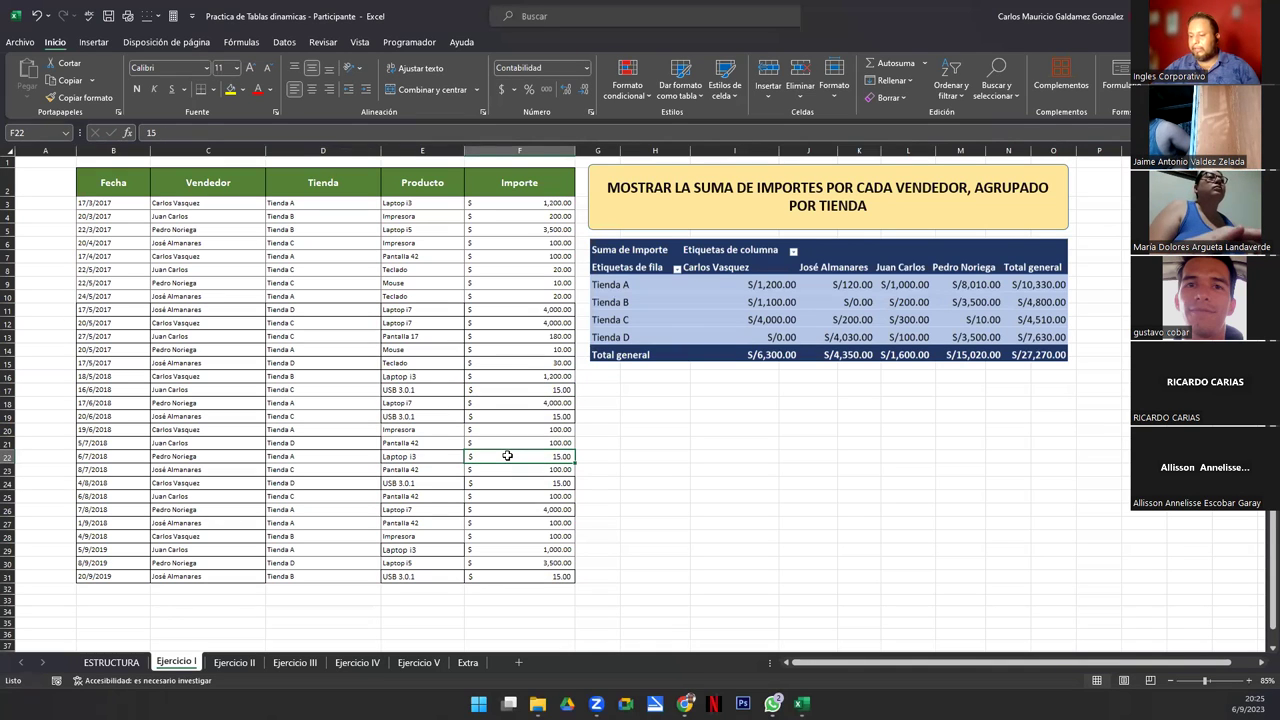
{"action": "type", "text": "1200"}
{"action": "key", "text": "Return"}
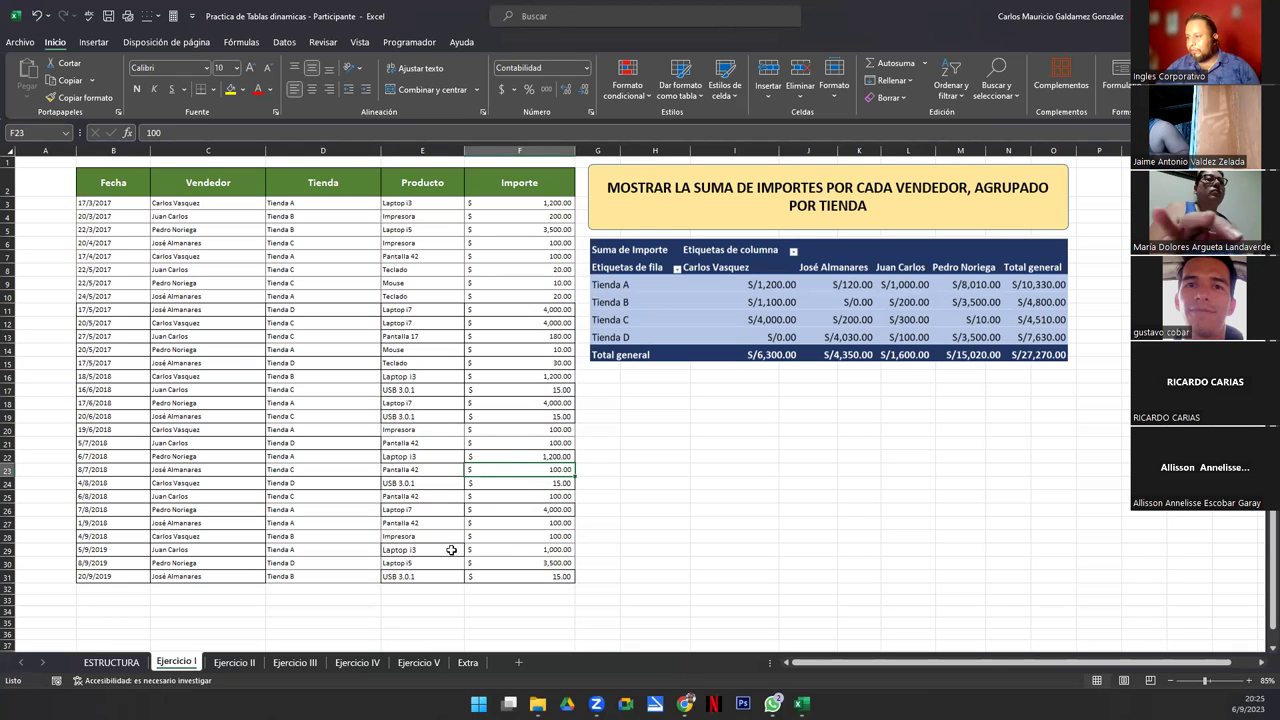
{"action": "left_click", "coordinate": [492, 549]}
{"action": "type", "text": "1200"}
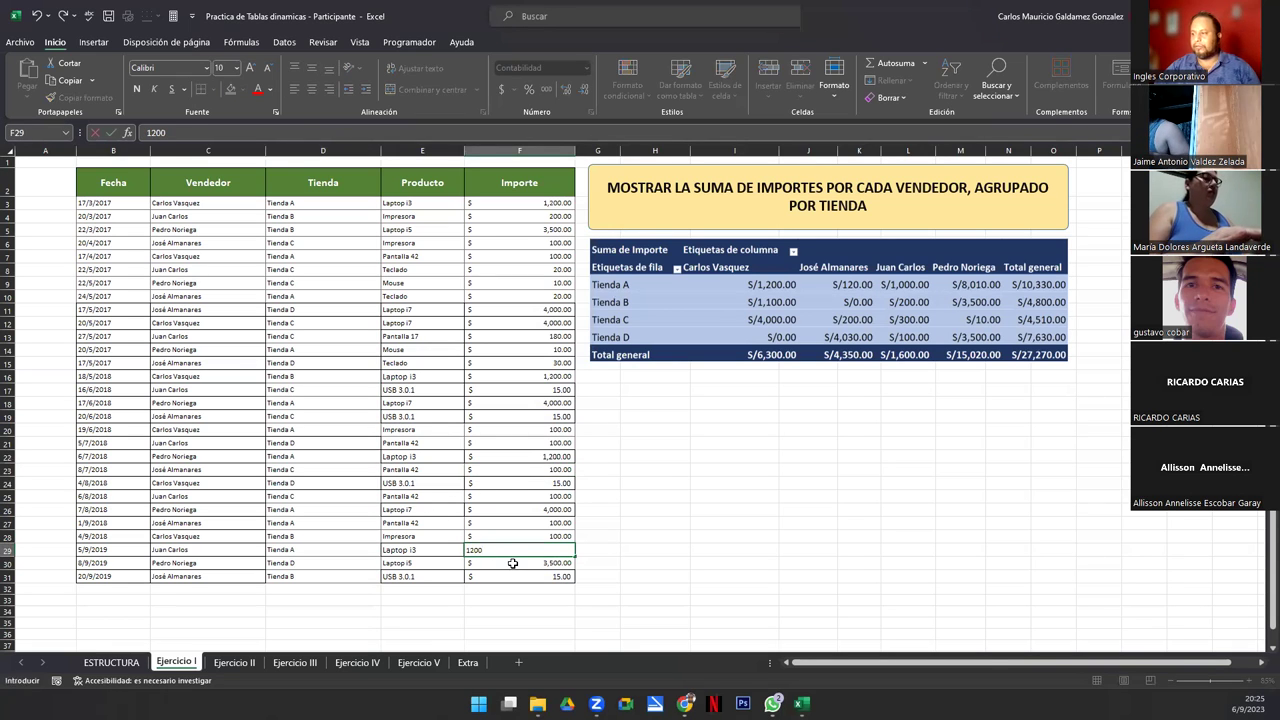
{"action": "key", "text": "Return"}
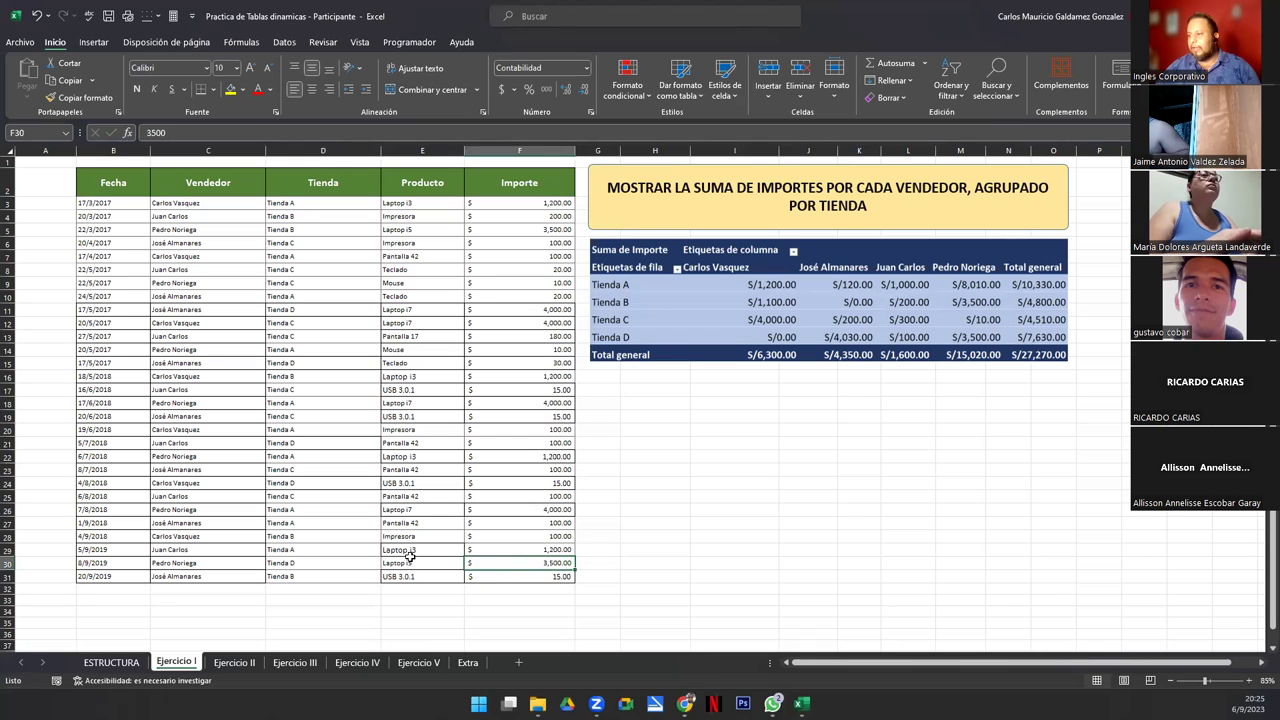
- Copy the Laptop i5 amount in F30, and set the Laptop i7 Importe in F26 to 4500
{"action": "key", "text": "ctrl+c"}
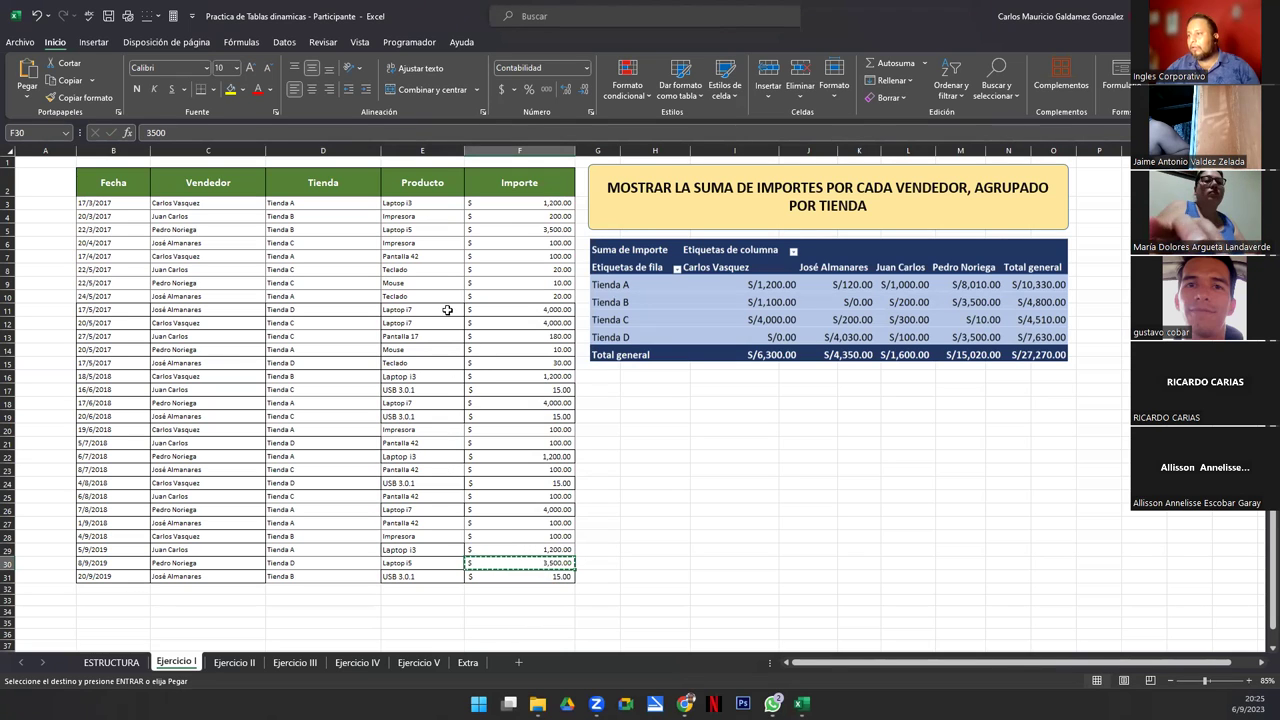
{"action": "left_click", "coordinate": [491, 229]}
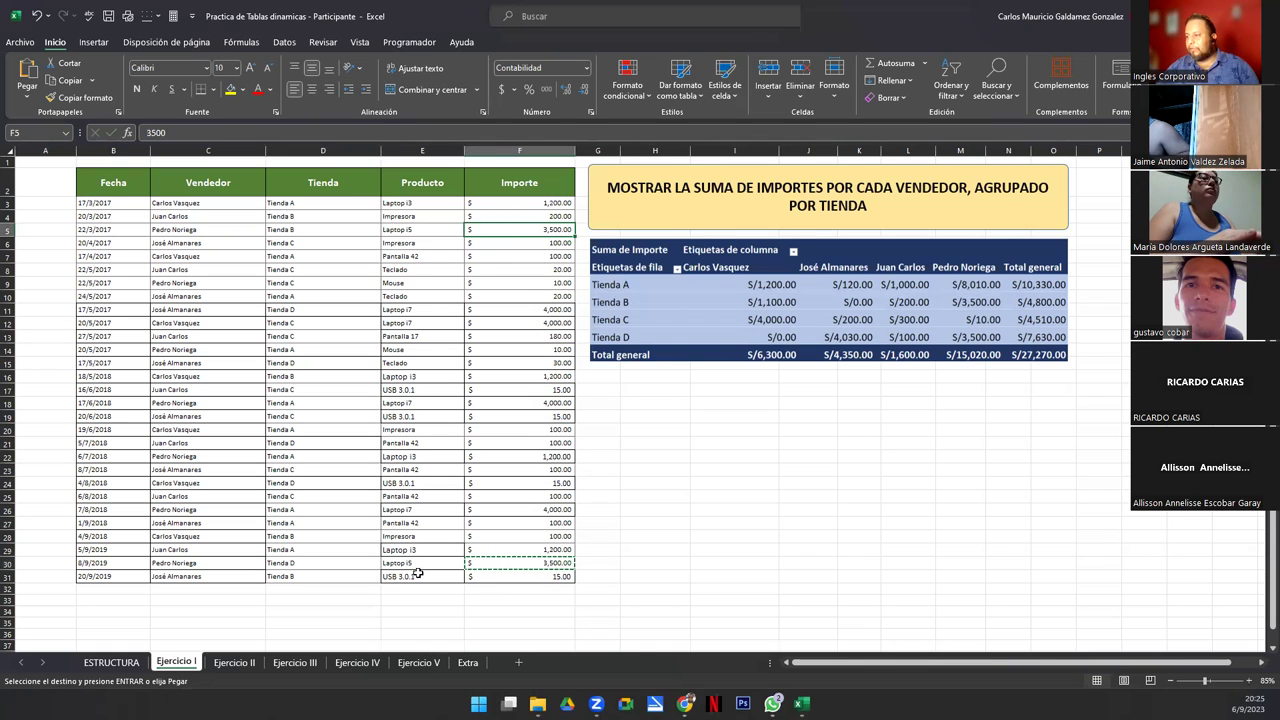
{"action": "left_click", "coordinate": [511, 510]}
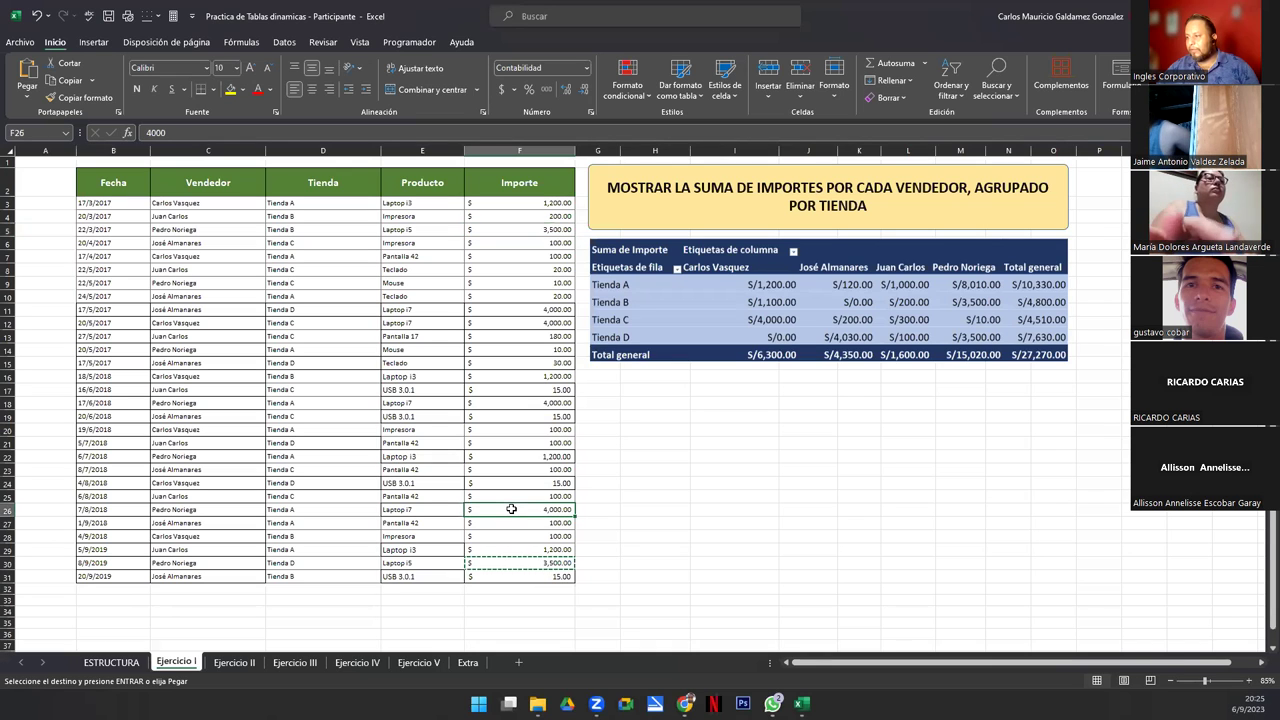
{"action": "type", "text": "450"}
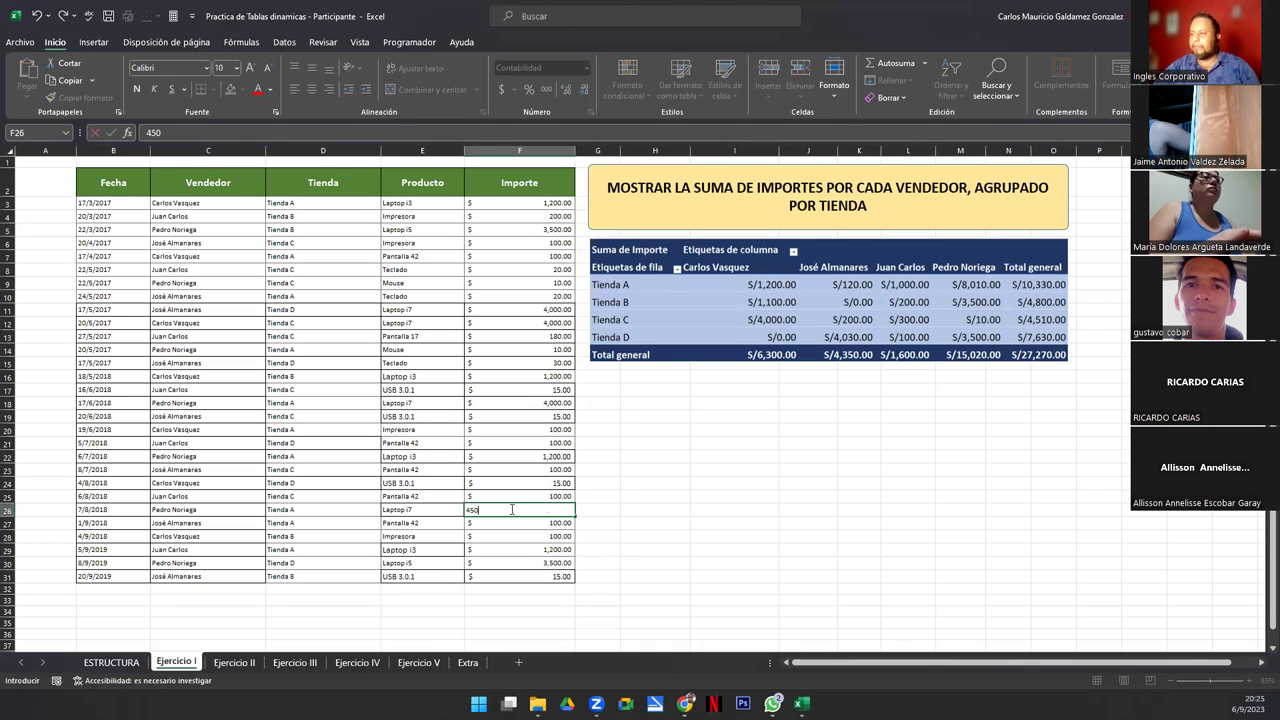
{"action": "key", "text": "Return"}
- Copy the Laptop i7 amount from F26 into the Laptop i7 rows F11:F12
{"action": "left_click", "coordinate": [518, 509]}
{"action": "key", "text": "ctrl+c"}
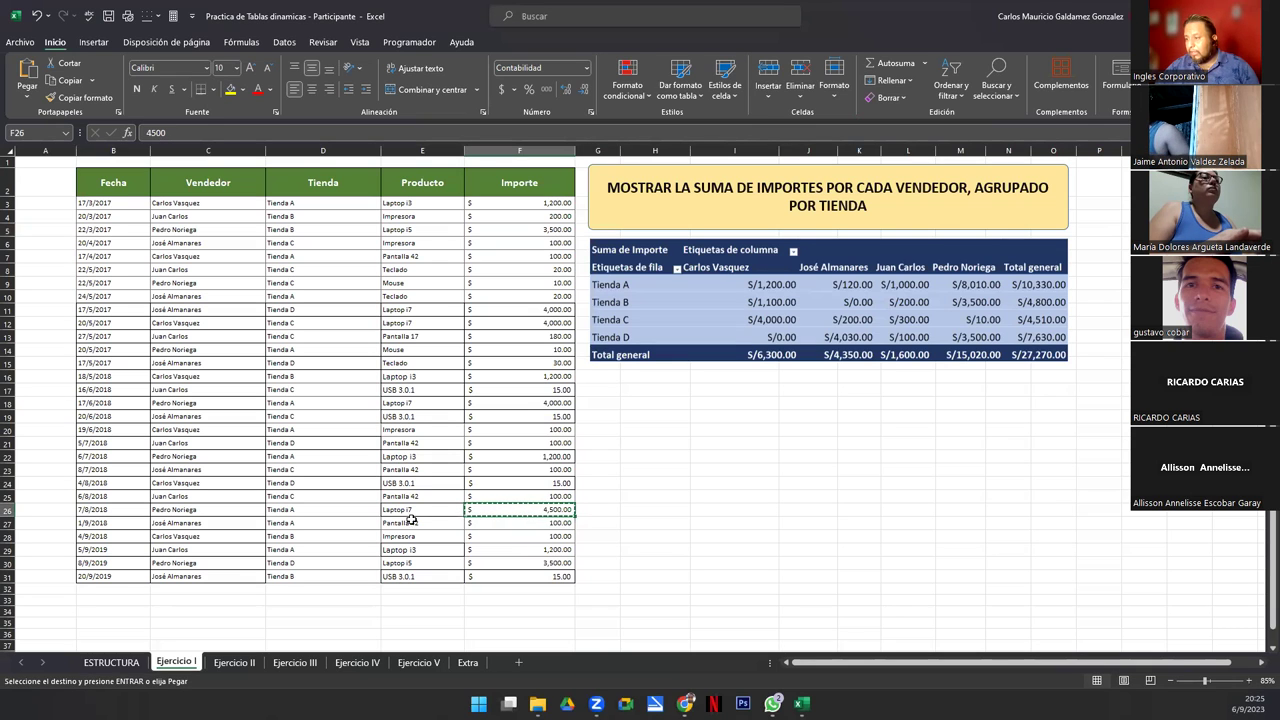
{"action": "left_click", "coordinate": [510, 340]}
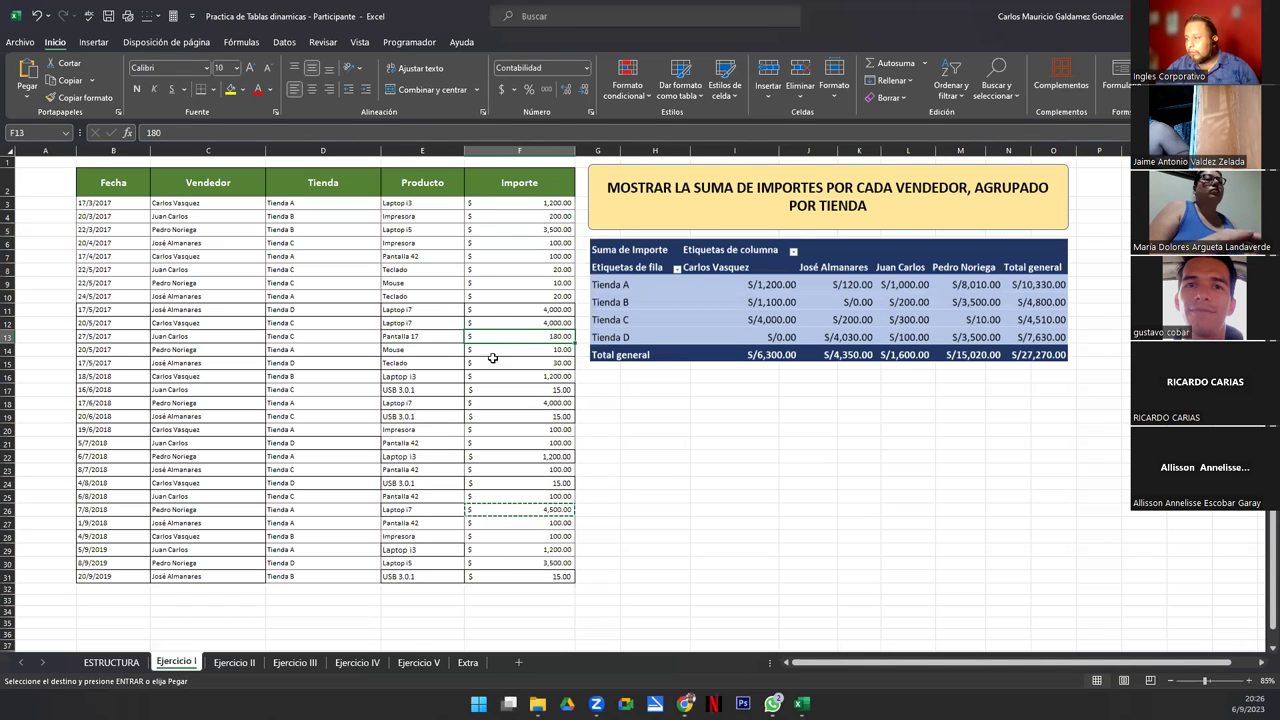
{"action": "left_click_drag", "start_coordinate": [487, 321], "coordinate": [489, 314]}
{"action": "key", "text": "ctrl+v"}
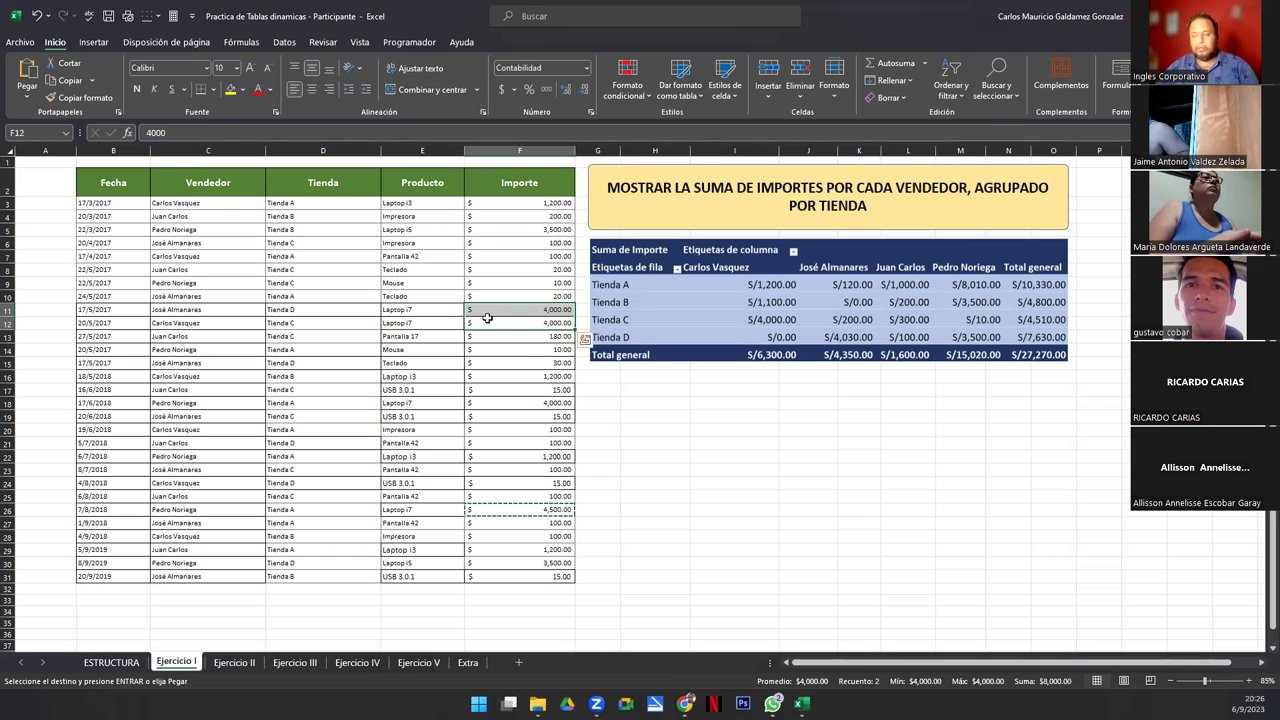
- Copy the Laptop i3 and Laptop i7 names and prices from E3:F3 and E11:F11 into H19:I20 as a price list
{"action": "left_click", "coordinate": [505, 405]}
{"action": "key", "text": "Escape"}
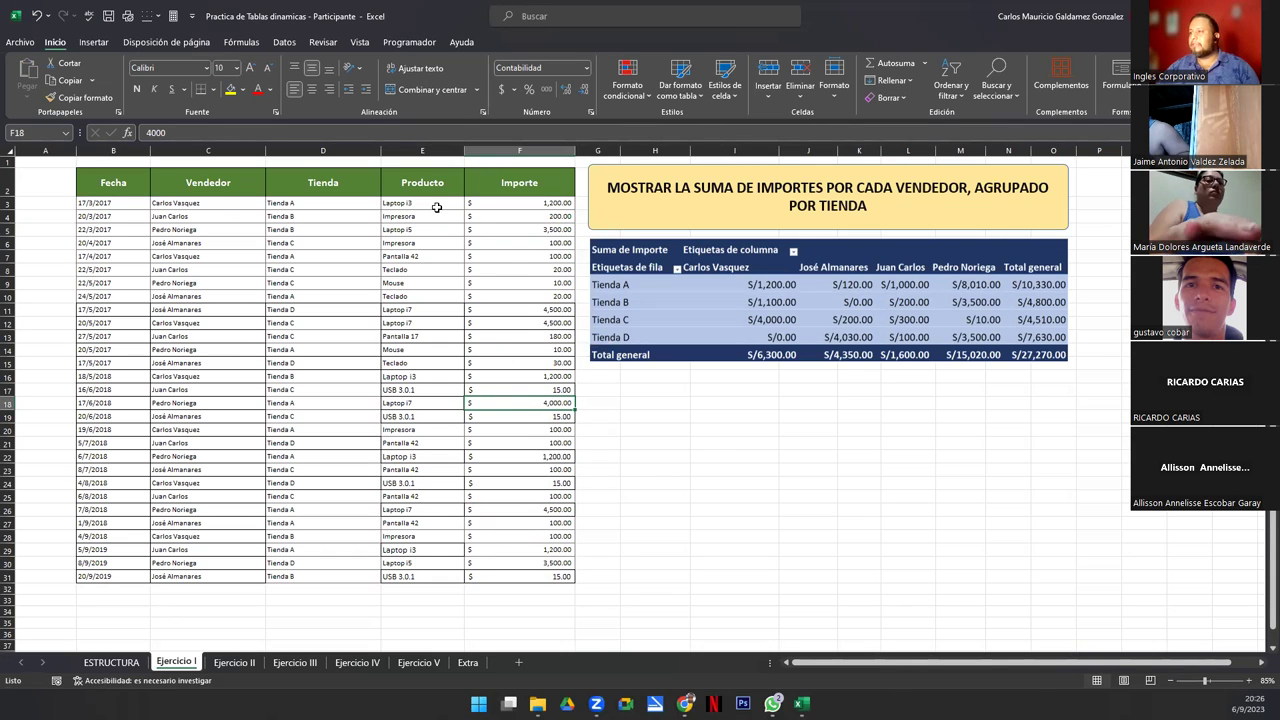
{"action": "left_click_drag", "start_coordinate": [437, 205], "coordinate": [476, 205]}
{"action": "left_click", "coordinate": [421, 311], "text": "ctrl"}
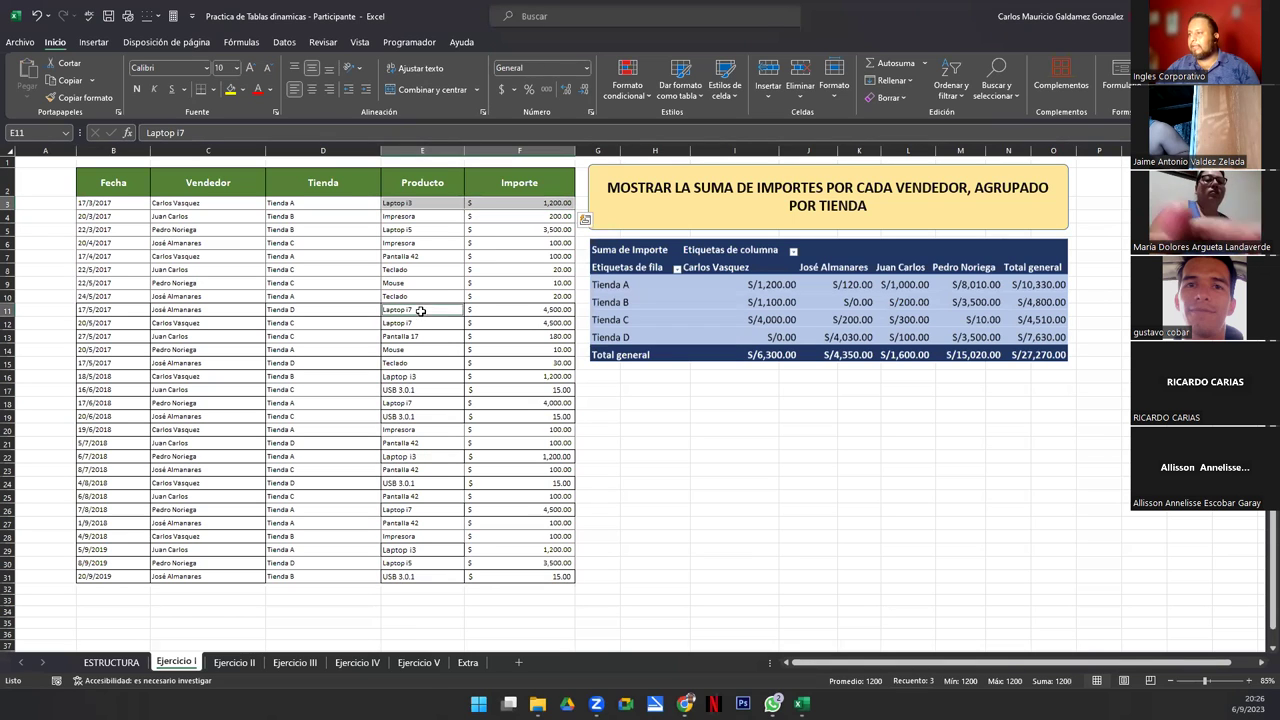
{"action": "left_click_drag", "start_coordinate": [460, 311], "coordinate": [520, 311]}
{"action": "key", "text": "ctrl+c"}
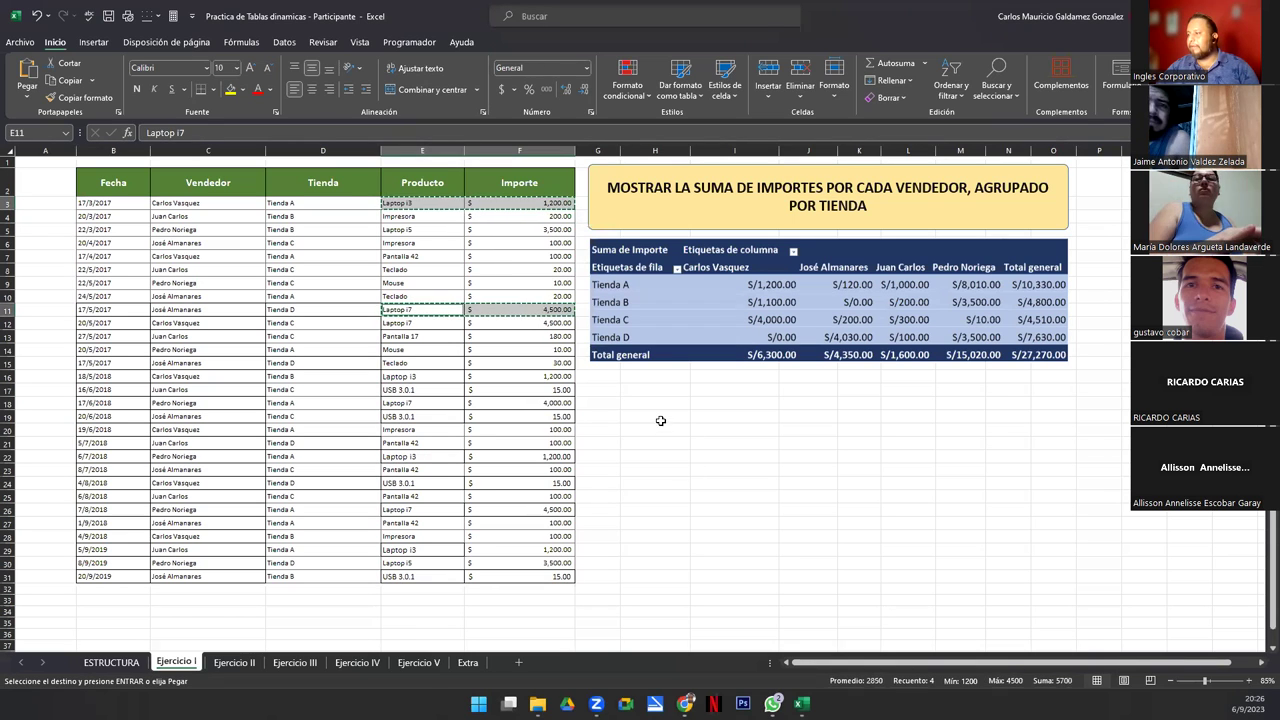
{"action": "left_click_drag", "start_coordinate": [660, 427], "coordinate": [658, 416]}
{"action": "key", "text": "ctrl+v"}
{"action": "left_click", "coordinate": [655, 456]}
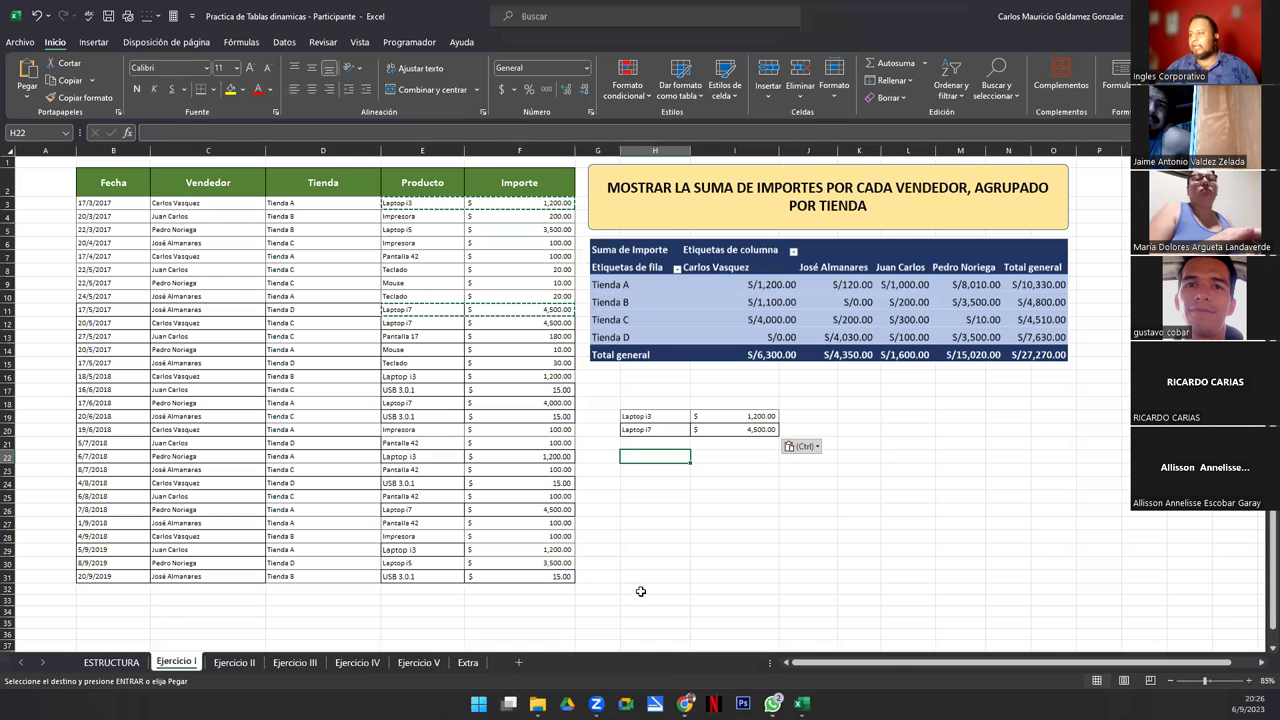
{"action": "key", "text": "Escape"}
- Copy the Impresora name and price from E4:F4 into H21:I21 of the price list
{"action": "left_click", "coordinate": [527, 246]}
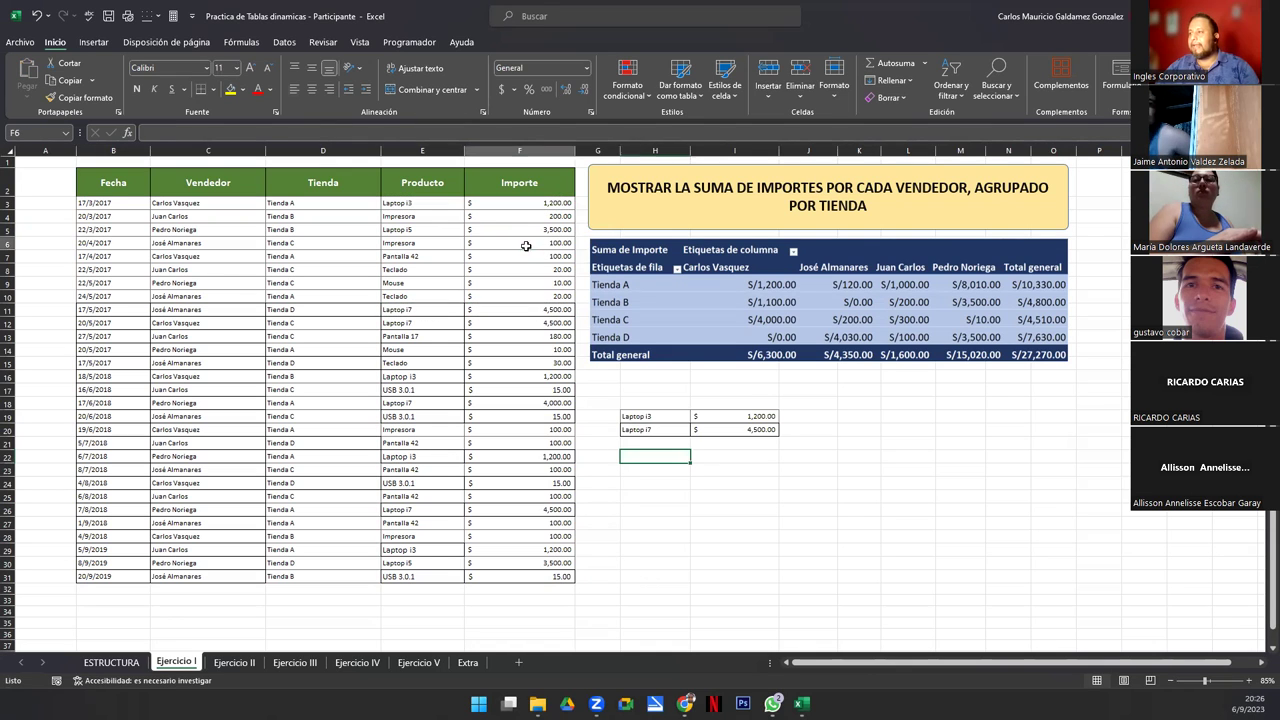
{"action": "left_click", "coordinate": [507, 217]}
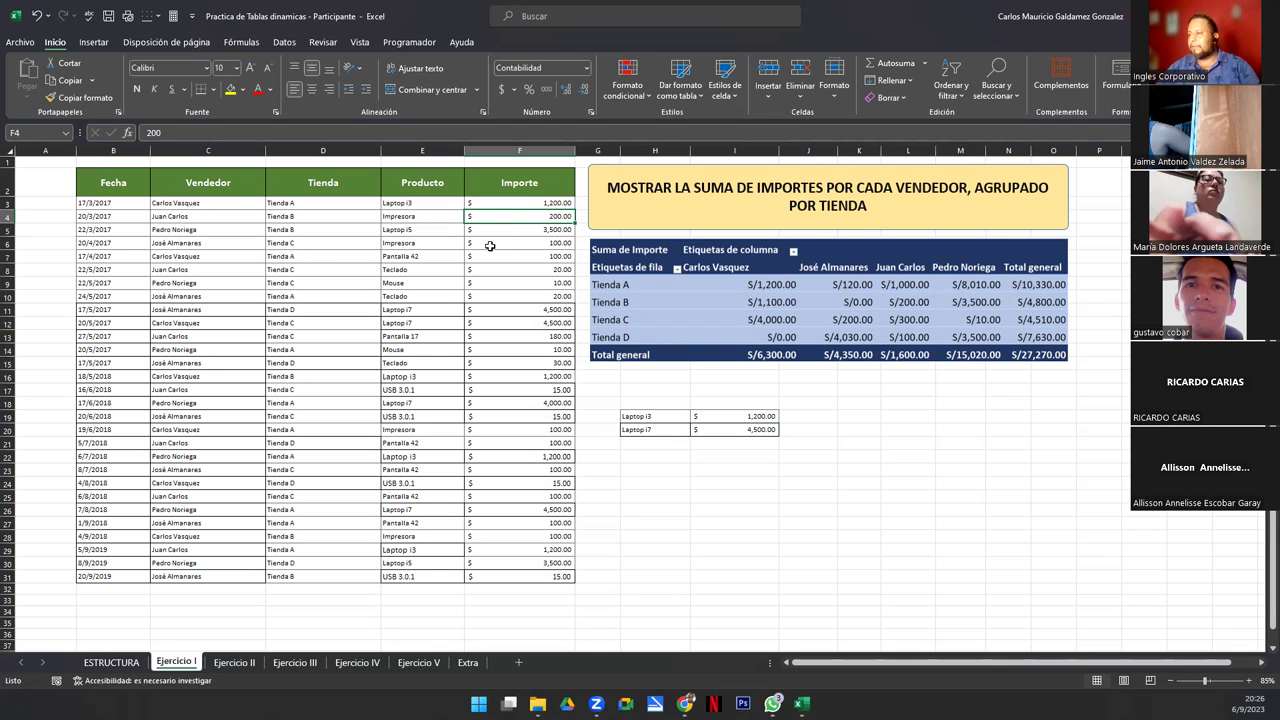
{"action": "left_click", "coordinate": [456, 214], "text": "shift"}
{"action": "key", "text": "ctrl+c"}
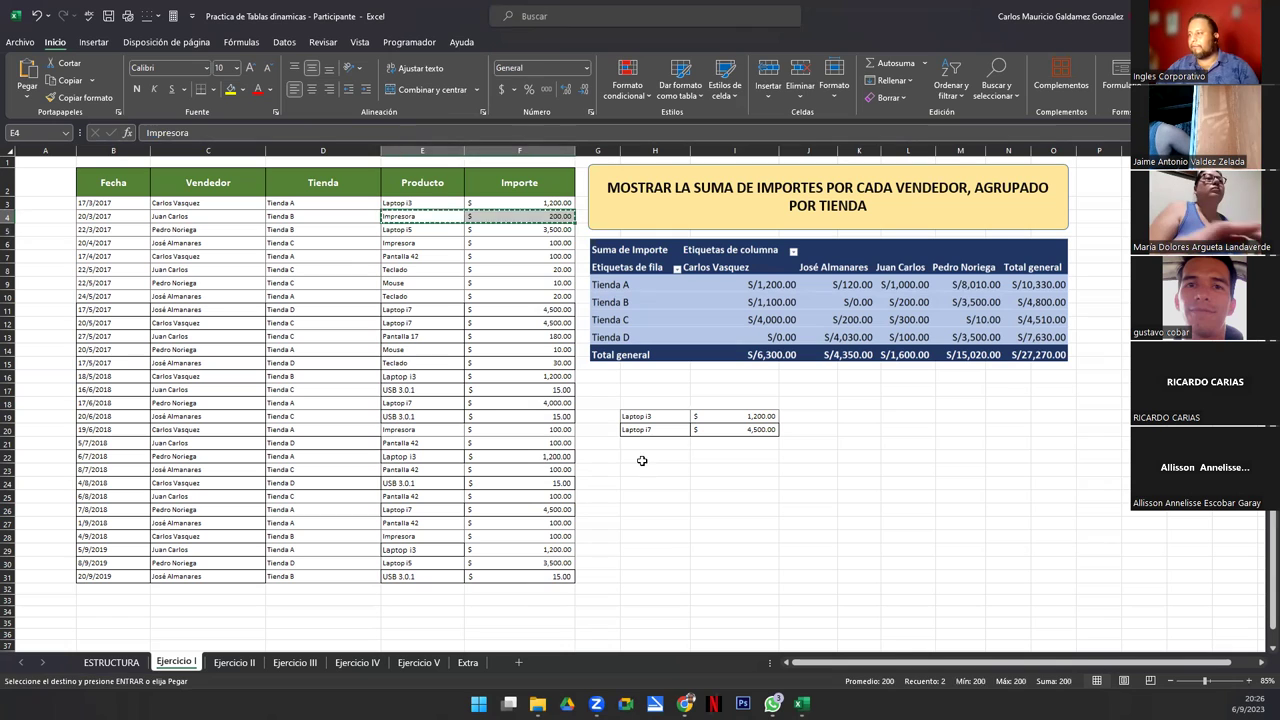
{"action": "left_click_drag", "start_coordinate": [643, 445], "coordinate": [735, 445]}
{"action": "key", "text": "ctrl+v"}
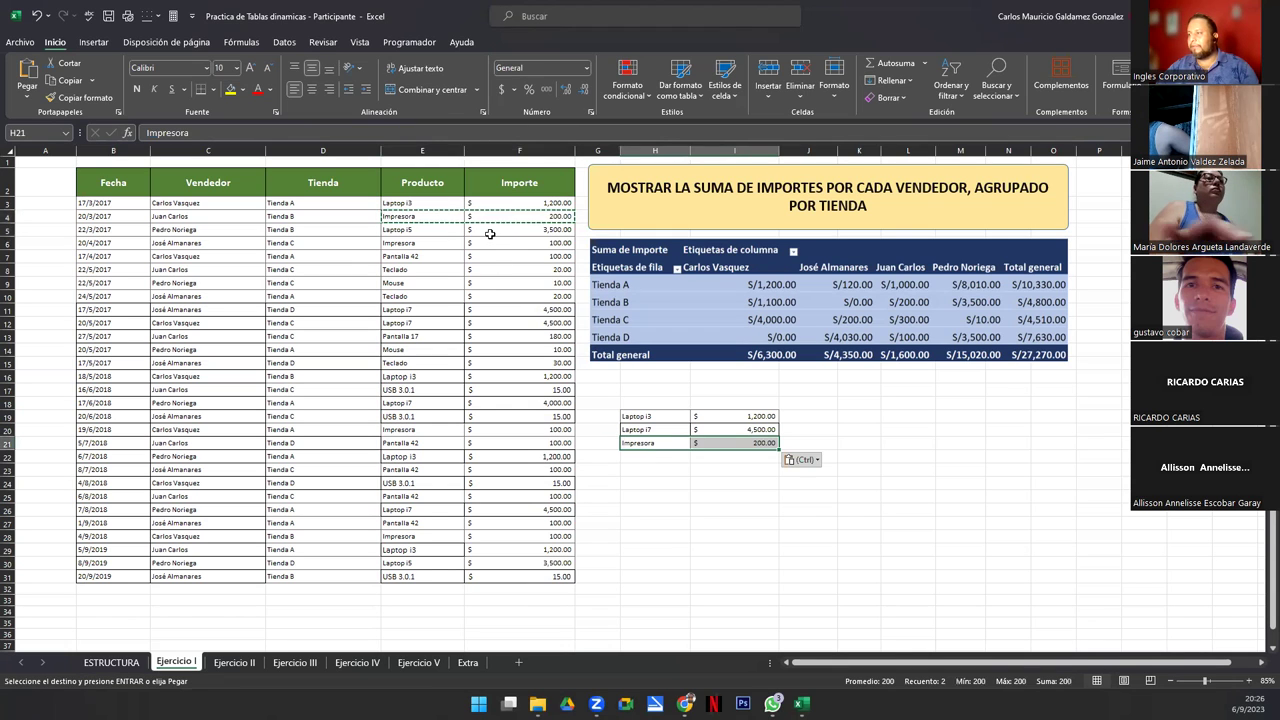
- Copy the Impresora amount from F4 into the other Impresora rows F6, F20 and F28
{"action": "left_click", "coordinate": [524, 218]}
{"action": "key", "text": "ctrl+c"}
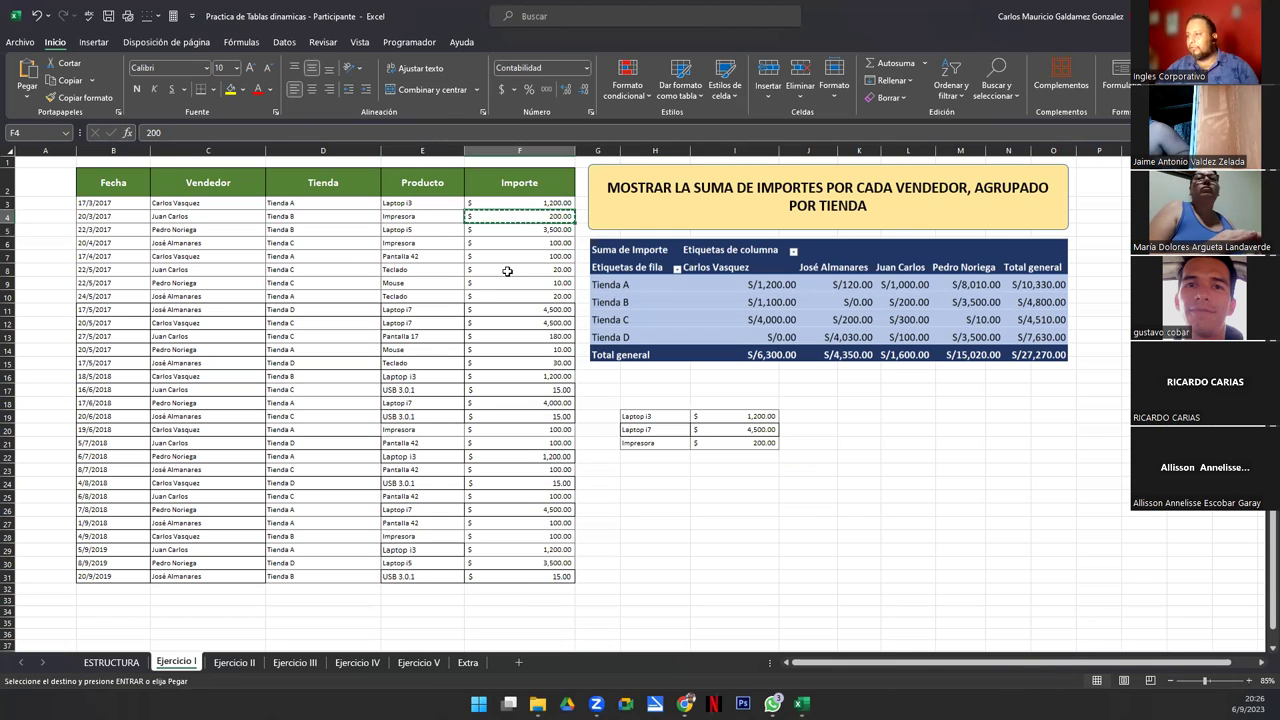
{"action": "left_click", "coordinate": [501, 243]}
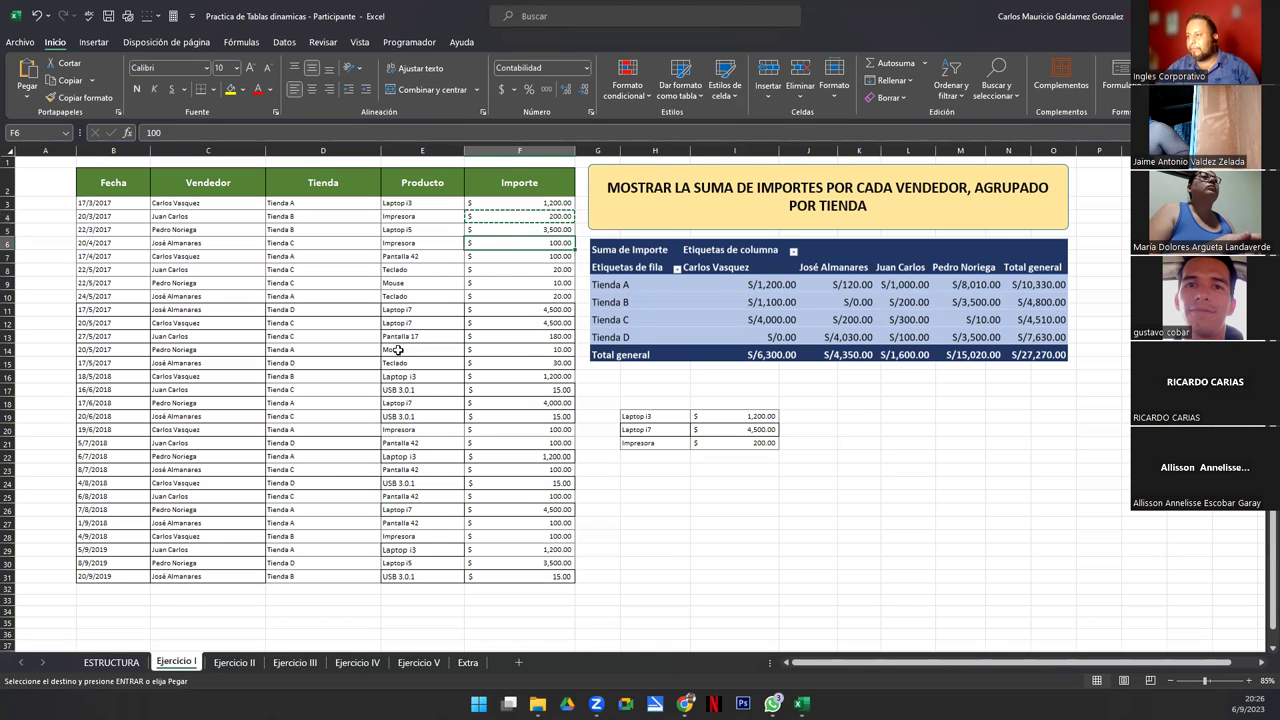
{"action": "left_click", "coordinate": [518, 429], "text": "ctrl"}
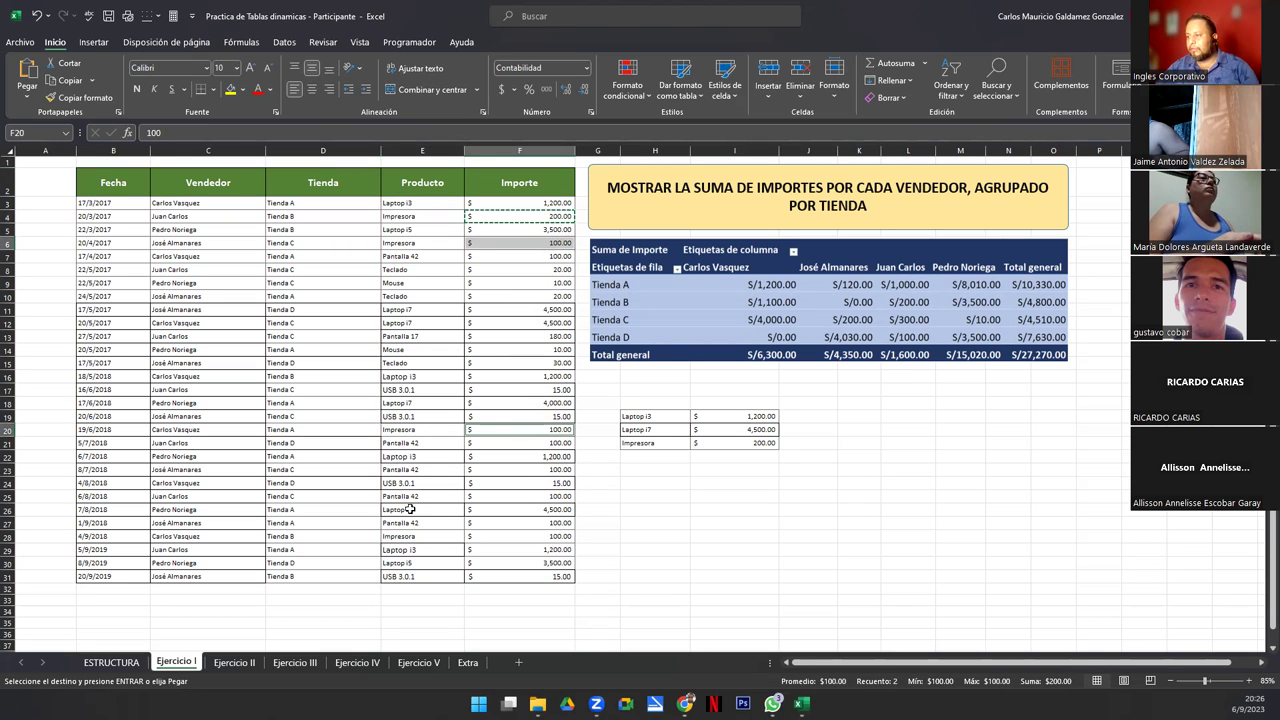
{"action": "left_click", "coordinate": [530, 537], "text": "ctrl"}
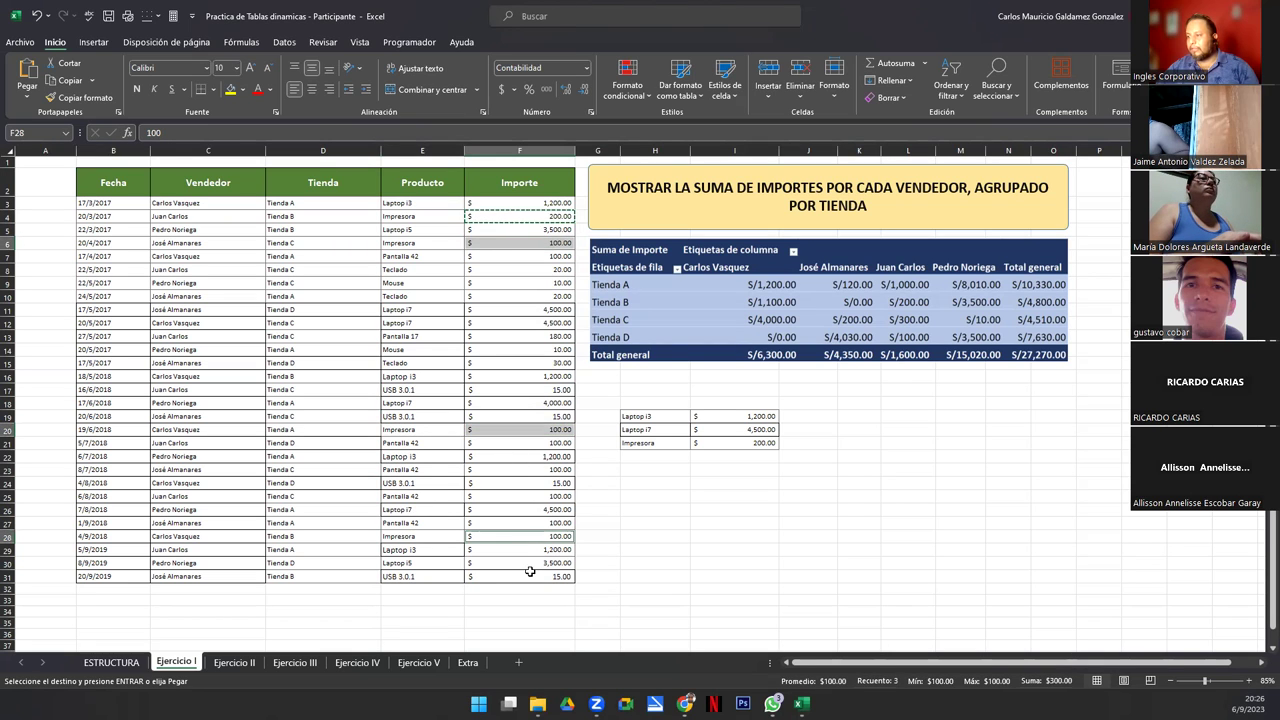
{"action": "key", "text": "ctrl+v"}
{"action": "key", "text": "Escape"}
- Copy the Teclado and Mouse names and prices from E8:F9 into H22:I23 of the price list
{"action": "left_click", "coordinate": [498, 278]}
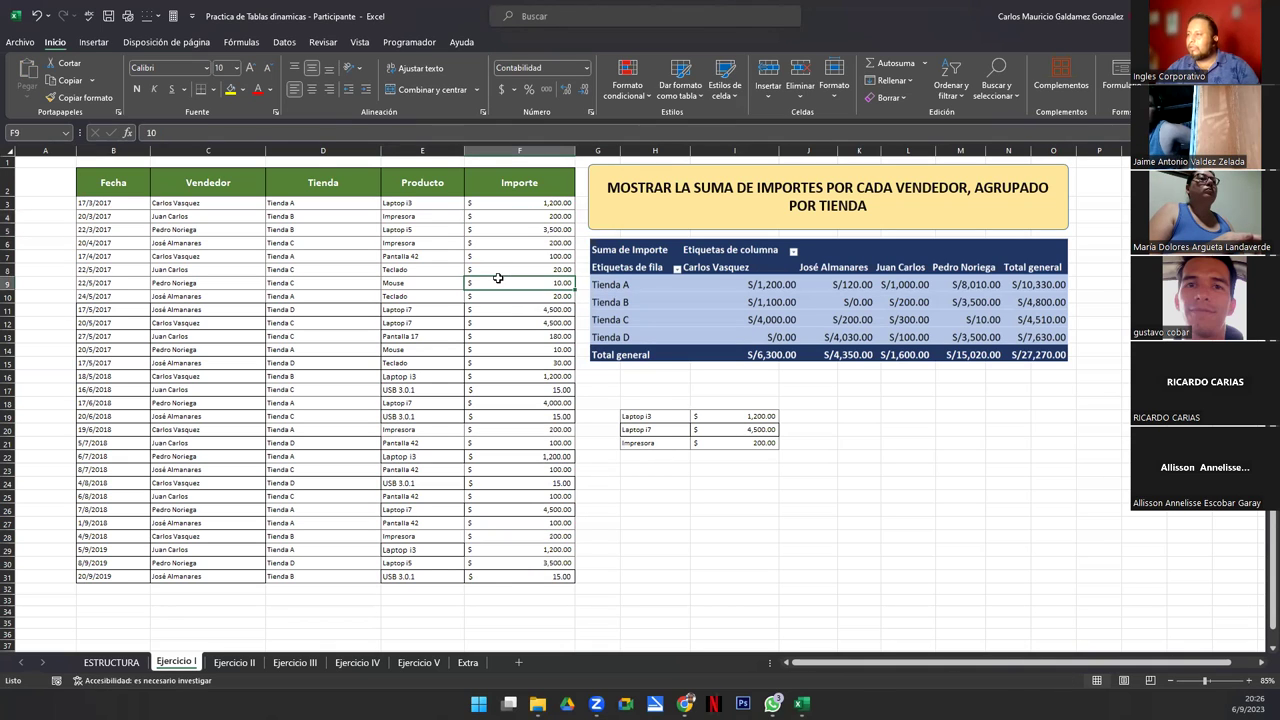
{"action": "left_click", "coordinate": [479, 270]}
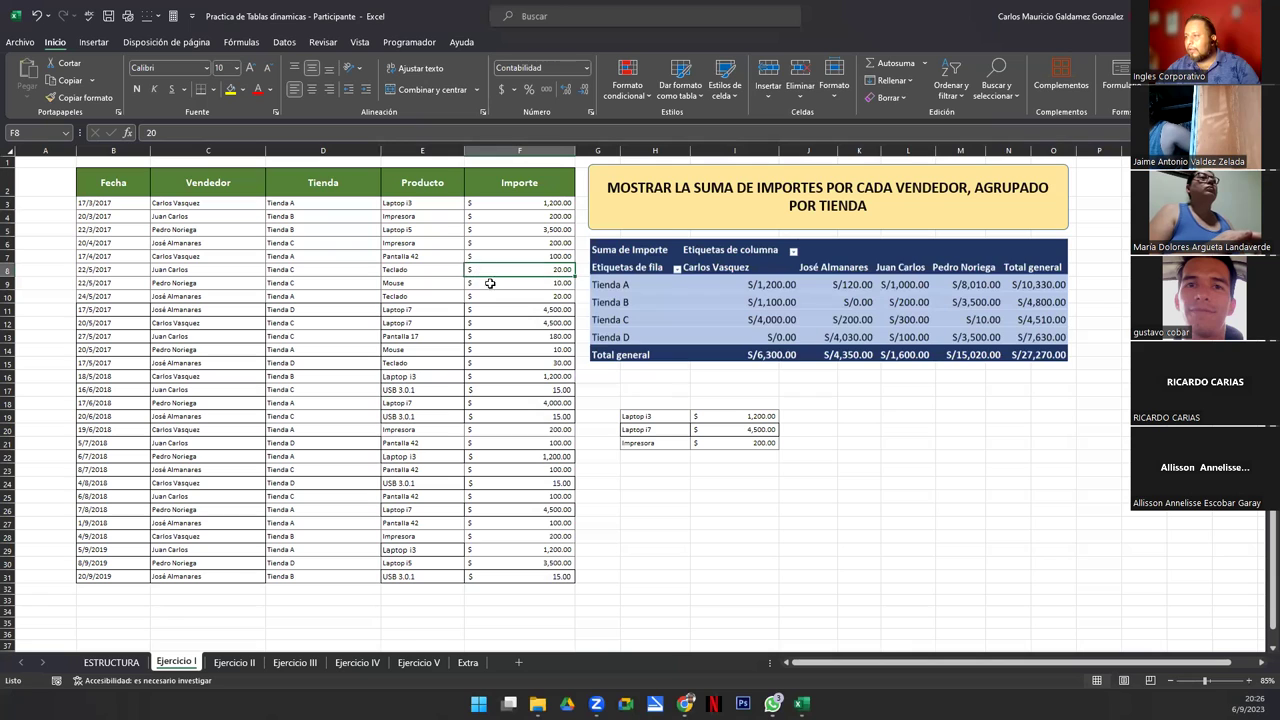
{"action": "left_click", "coordinate": [492, 287]}
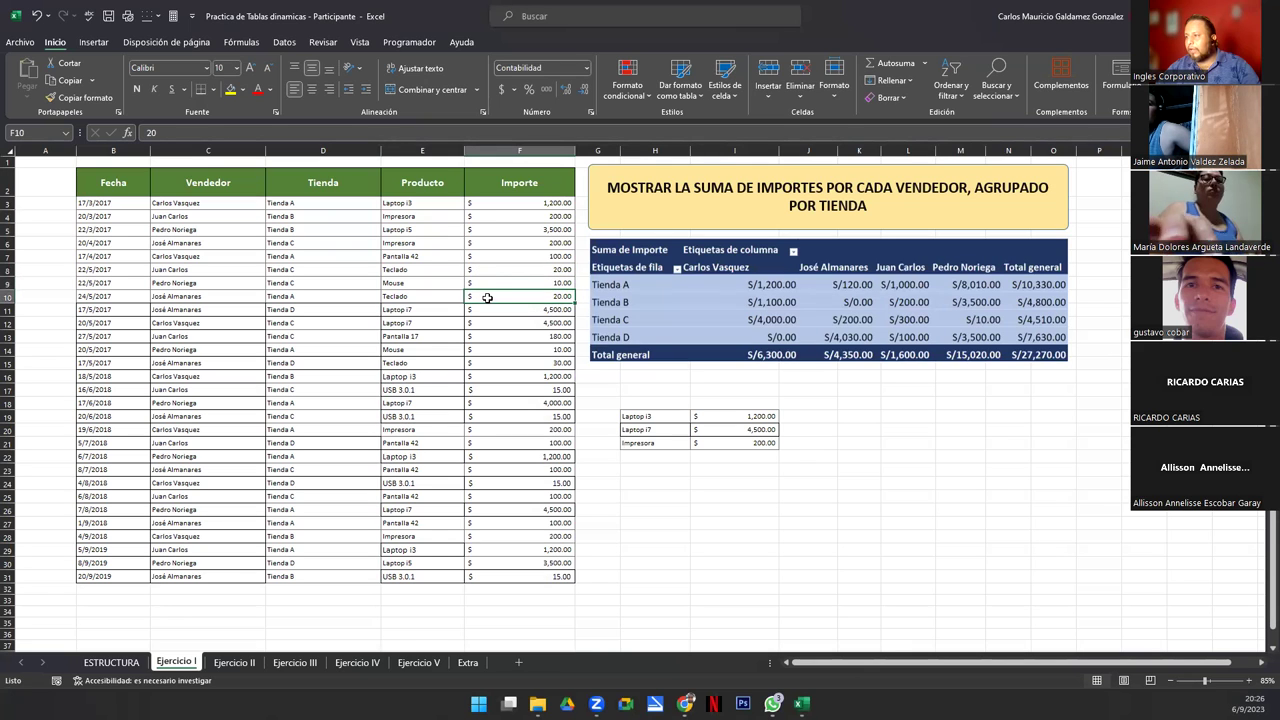
{"action": "left_click", "coordinate": [474, 274]}
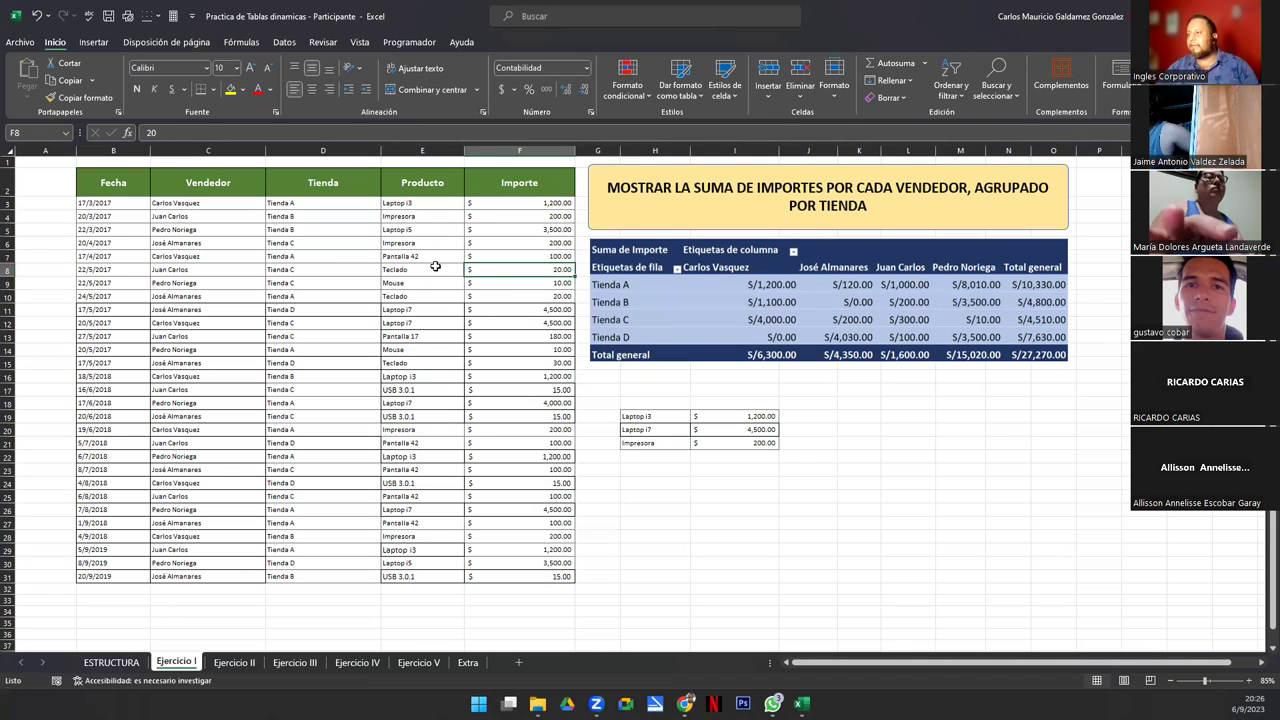
{"action": "left_click", "coordinate": [440, 270]}
{"action": "key", "text": "shift+Right"}
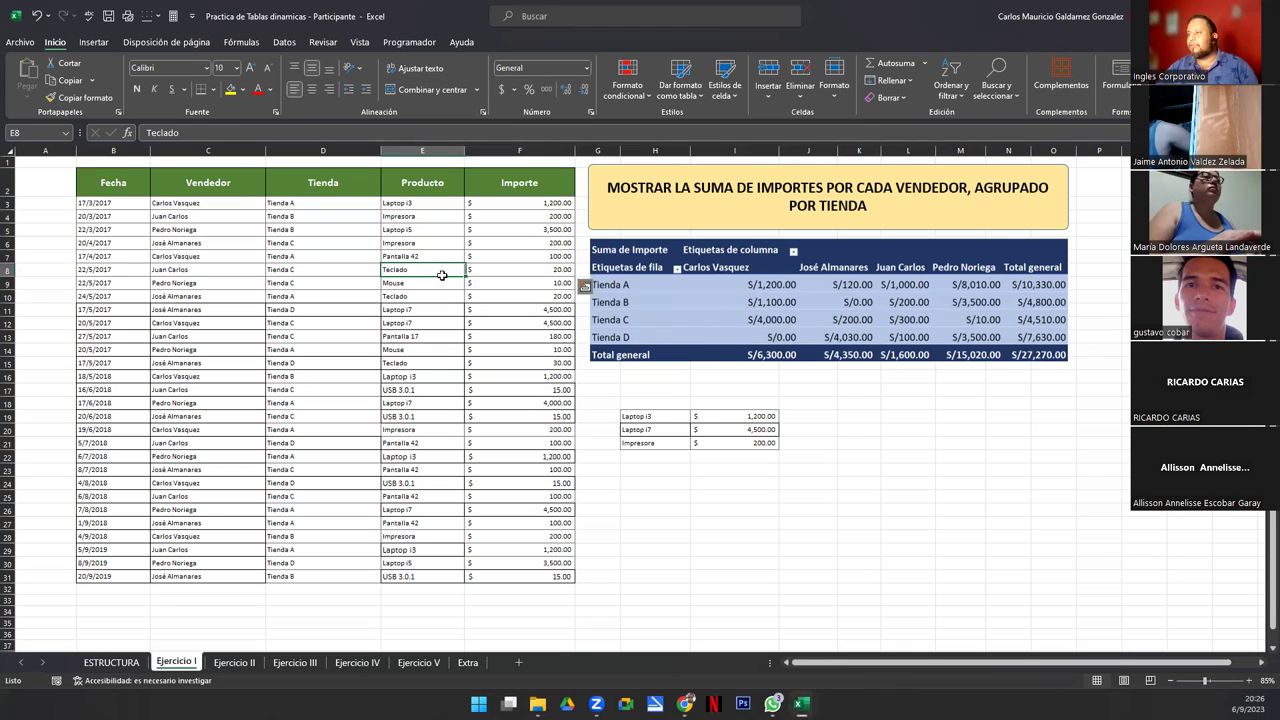
{"action": "key", "text": "shift+Down"}
{"action": "key", "text": "ctrl+c"}
{"action": "left_click", "coordinate": [646, 456]}
{"action": "key", "text": "ctrl+v"}
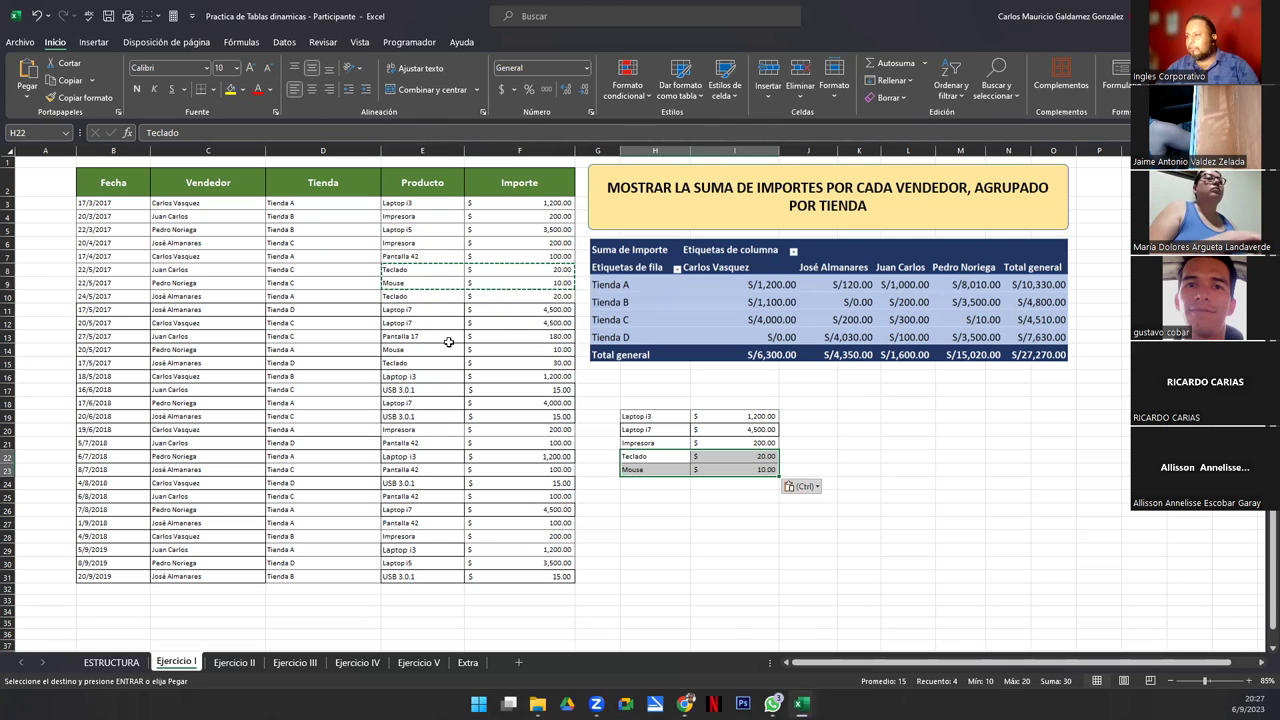
- Copy the Pantalla 42 entry from E7:F7 into H24:I24 and set its list price to 650
{"action": "left_click", "coordinate": [425, 254]}
{"action": "left_click_drag", "start_coordinate": [425, 254], "coordinate": [471, 253]}
{"action": "key", "text": "ctrl+c"}
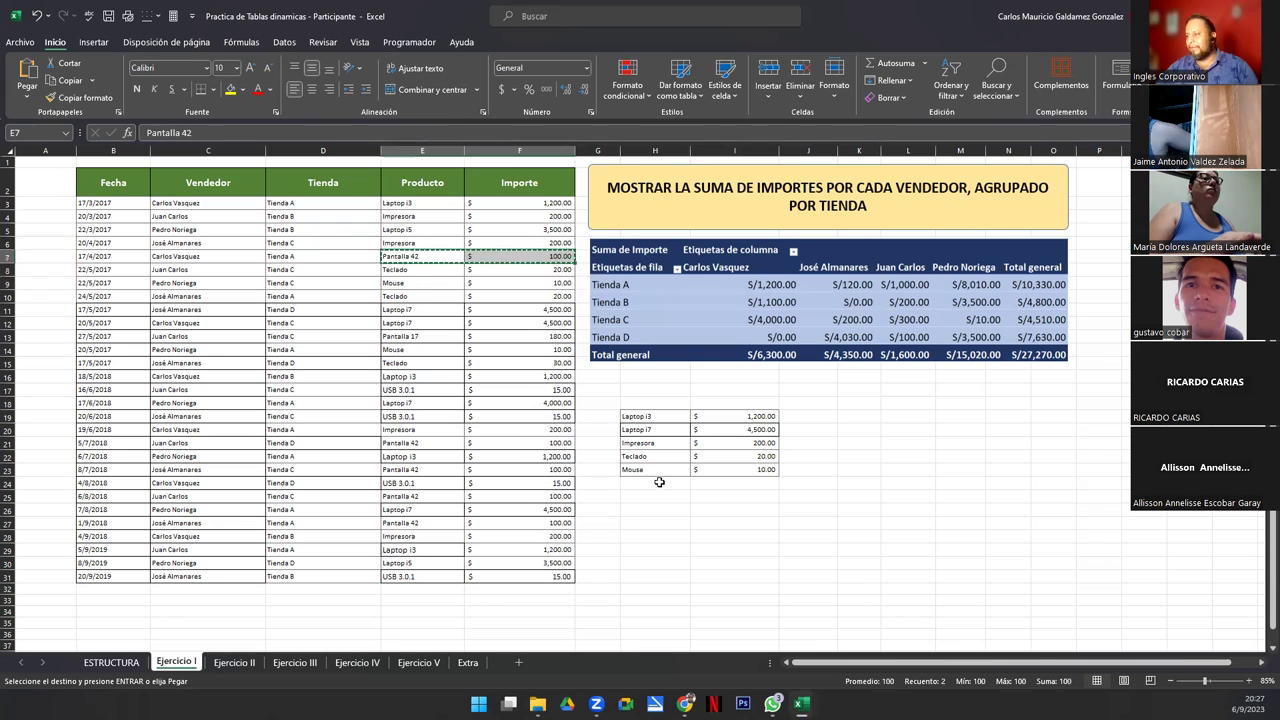
{"action": "left_click", "coordinate": [665, 485]}
{"action": "key", "text": "ctrl+v"}
{"action": "left_click", "coordinate": [718, 490]}
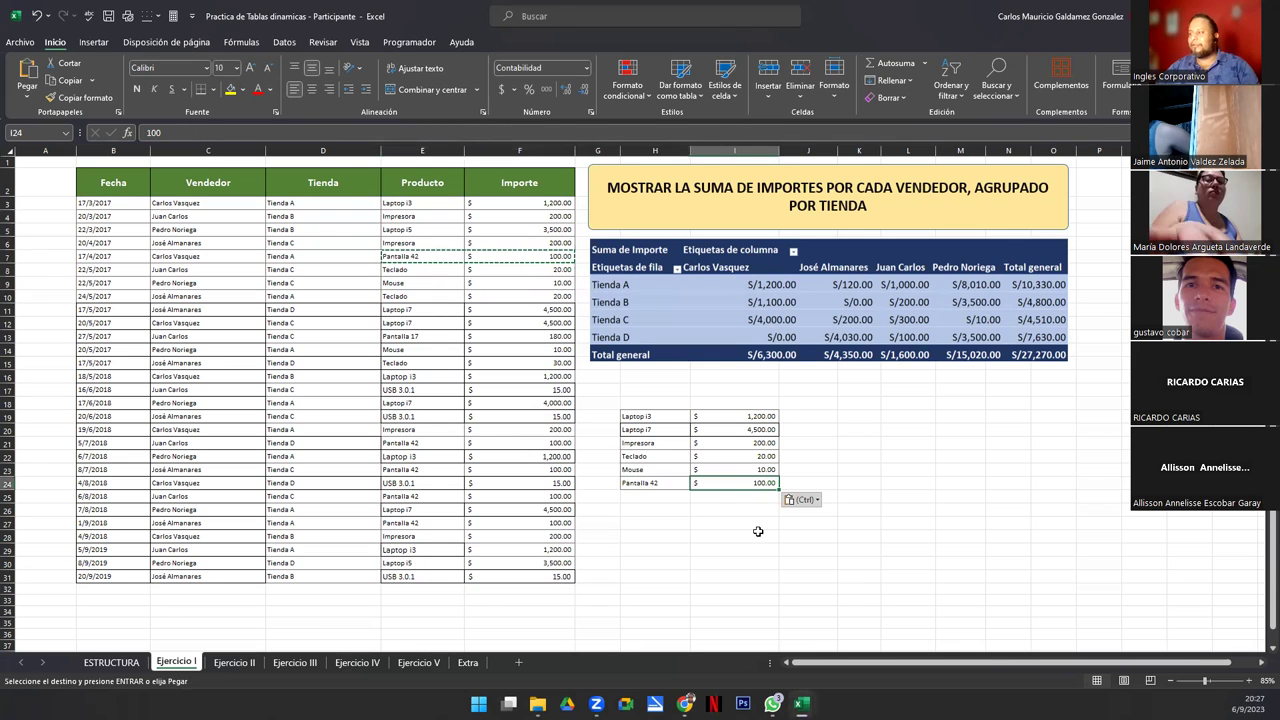
{"action": "type", "text": "650"}
{"action": "key", "text": "ctrl+Return"}
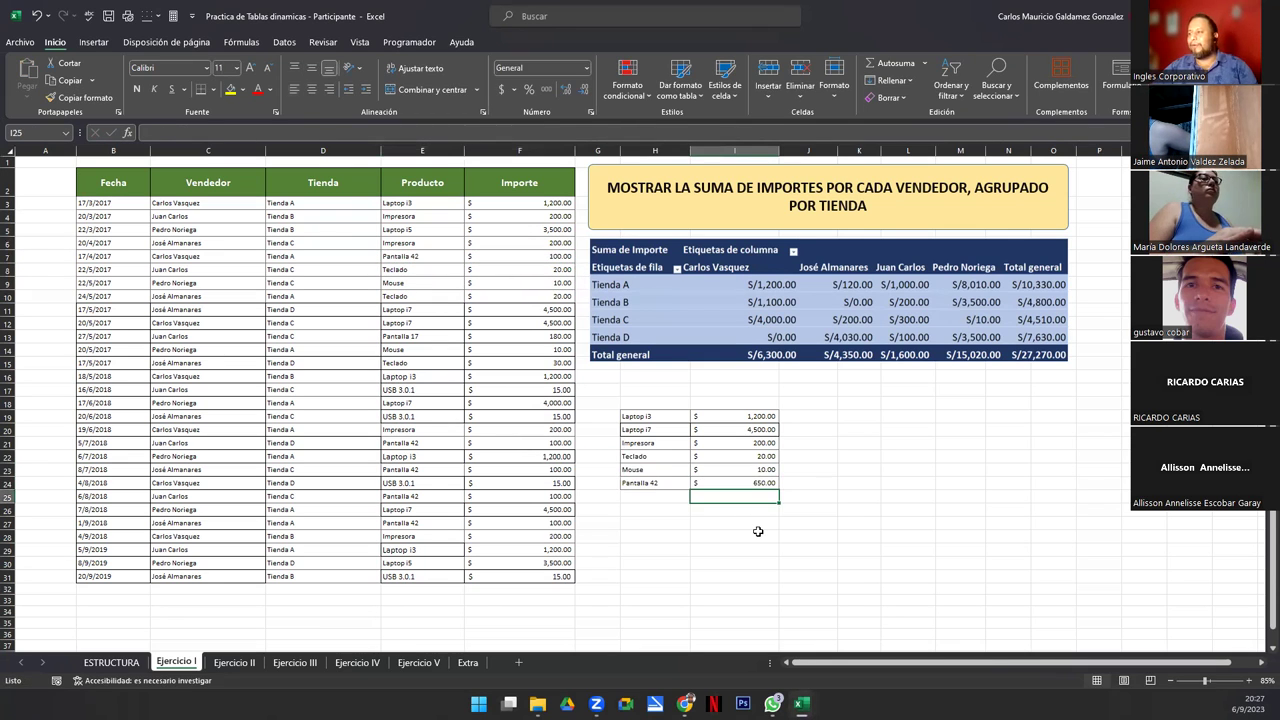
- Copy the Pantalla 42 price from I24 into the Pantalla 42 rows F7, F21, F23, F25 and F27
{"action": "key", "text": "ctrl+c"}
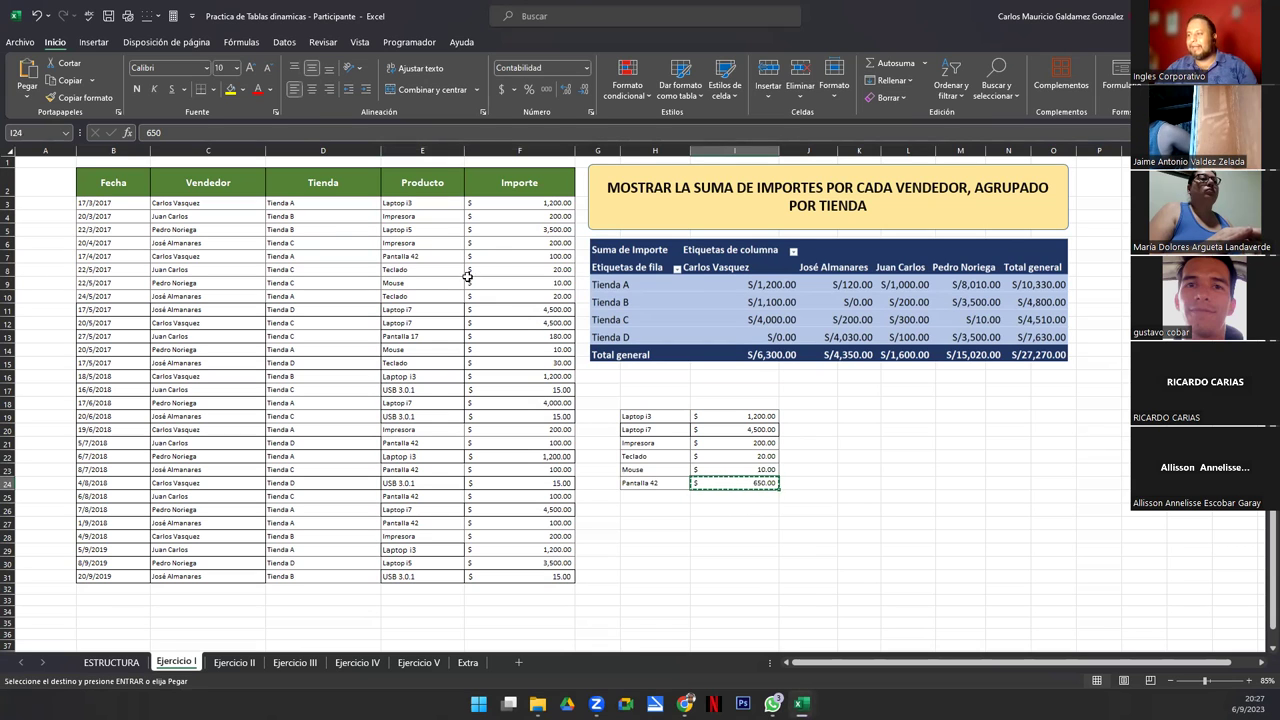
{"action": "left_click", "coordinate": [503, 259]}
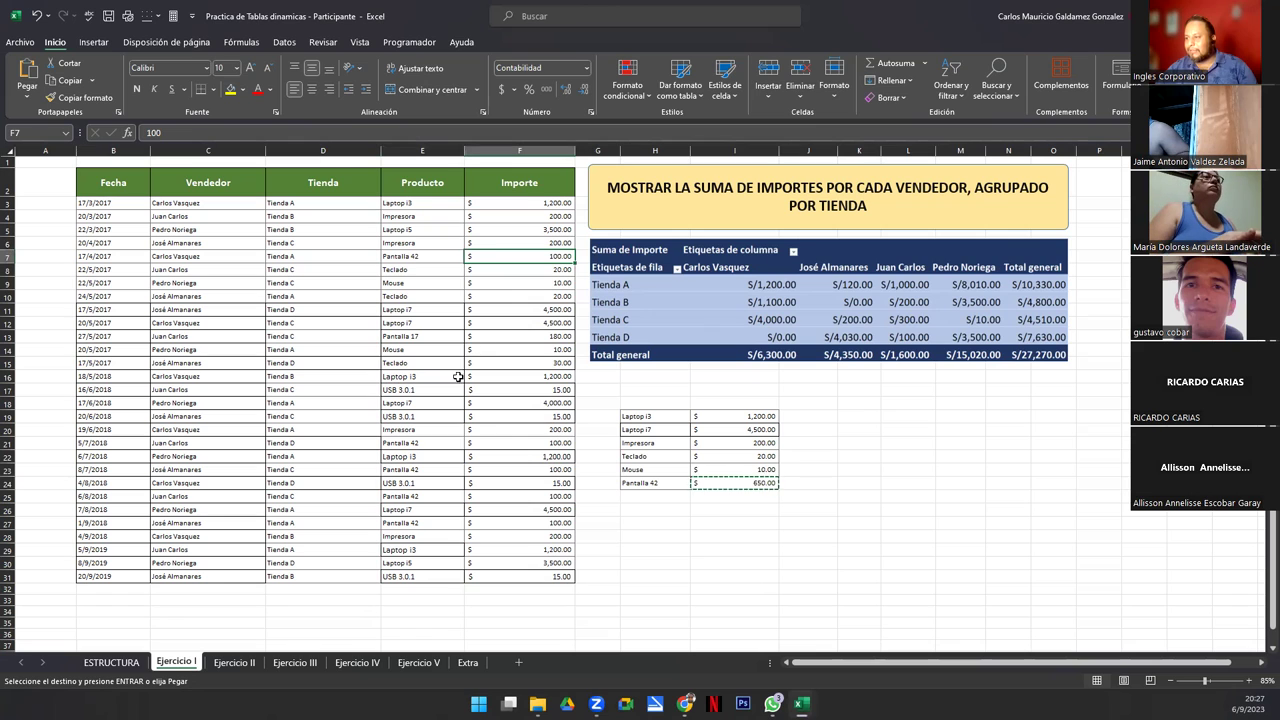
{"action": "left_click", "coordinate": [480, 443], "text": "ctrl"}
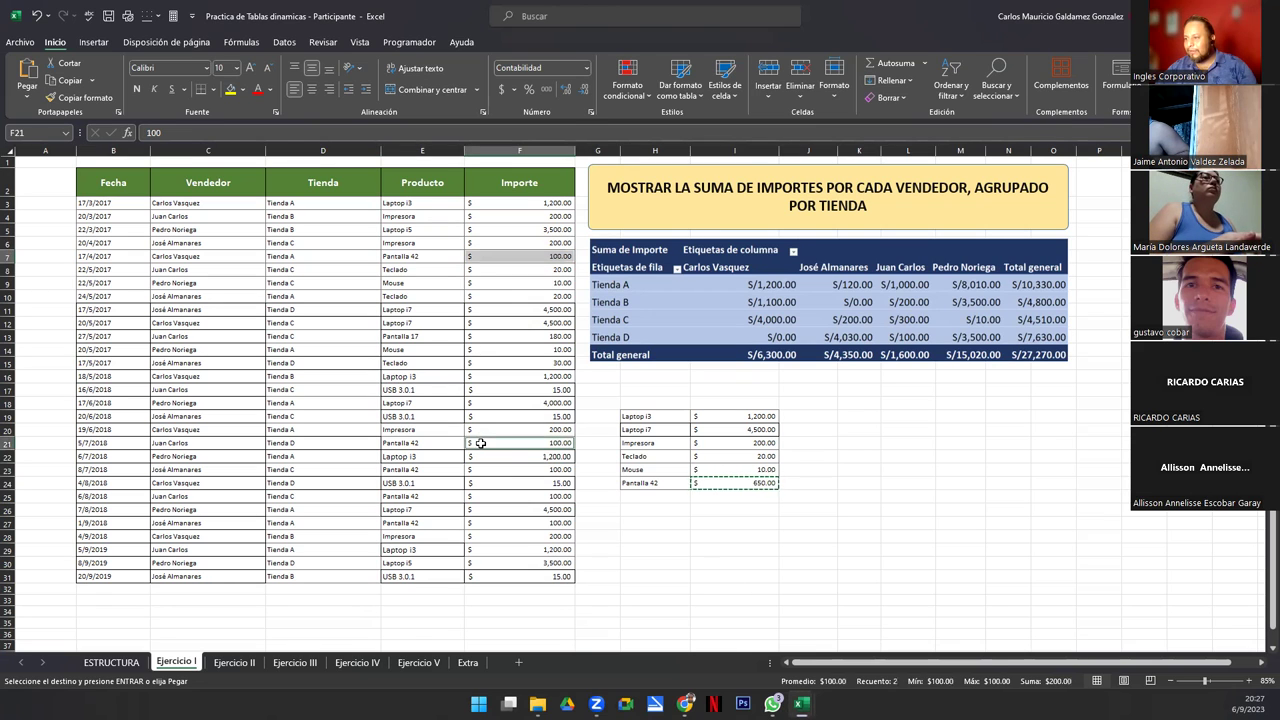
{"action": "left_click", "coordinate": [477, 469], "text": "ctrl"}
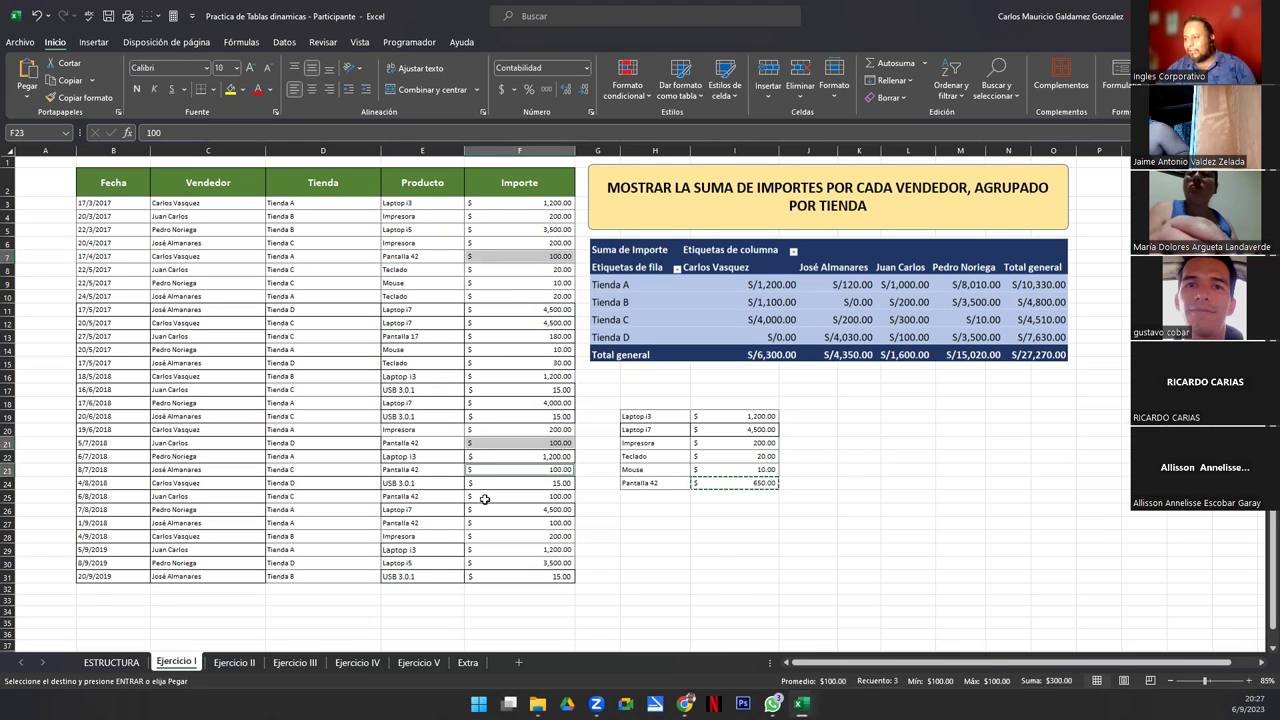
{"action": "left_click", "coordinate": [484, 496], "text": "ctrl"}
{"action": "left_click", "coordinate": [475, 523], "text": "ctrl"}
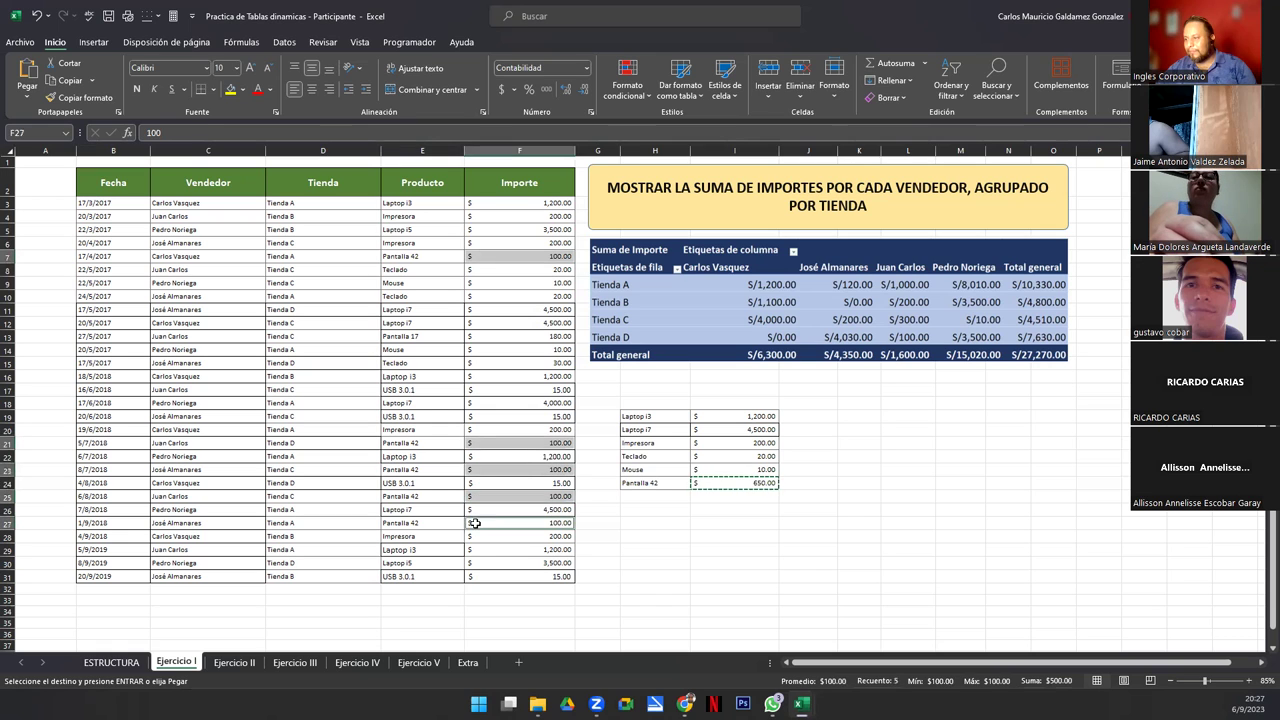
{"action": "key", "text": "ctrl+v"}
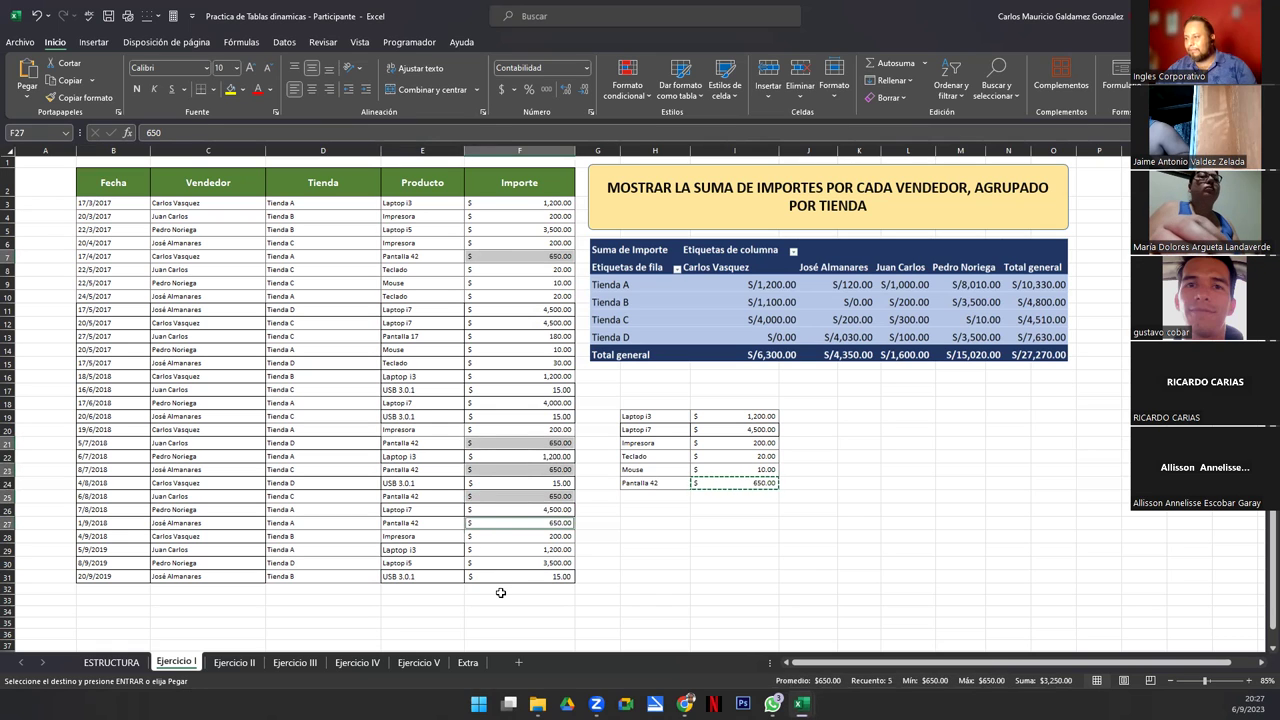
{"action": "key", "text": "Escape"}
- Copy the Pantalla 17 name and price from E13:F13 into H25:I25 of the price list
{"action": "left_click", "coordinate": [454, 338]}
{"action": "left_click_drag", "start_coordinate": [449, 336], "coordinate": [495, 338]}
{"action": "key", "text": "ctrl+c"}
{"action": "left_click", "coordinate": [668, 498]}
{"action": "key", "text": "ctrl+v"}
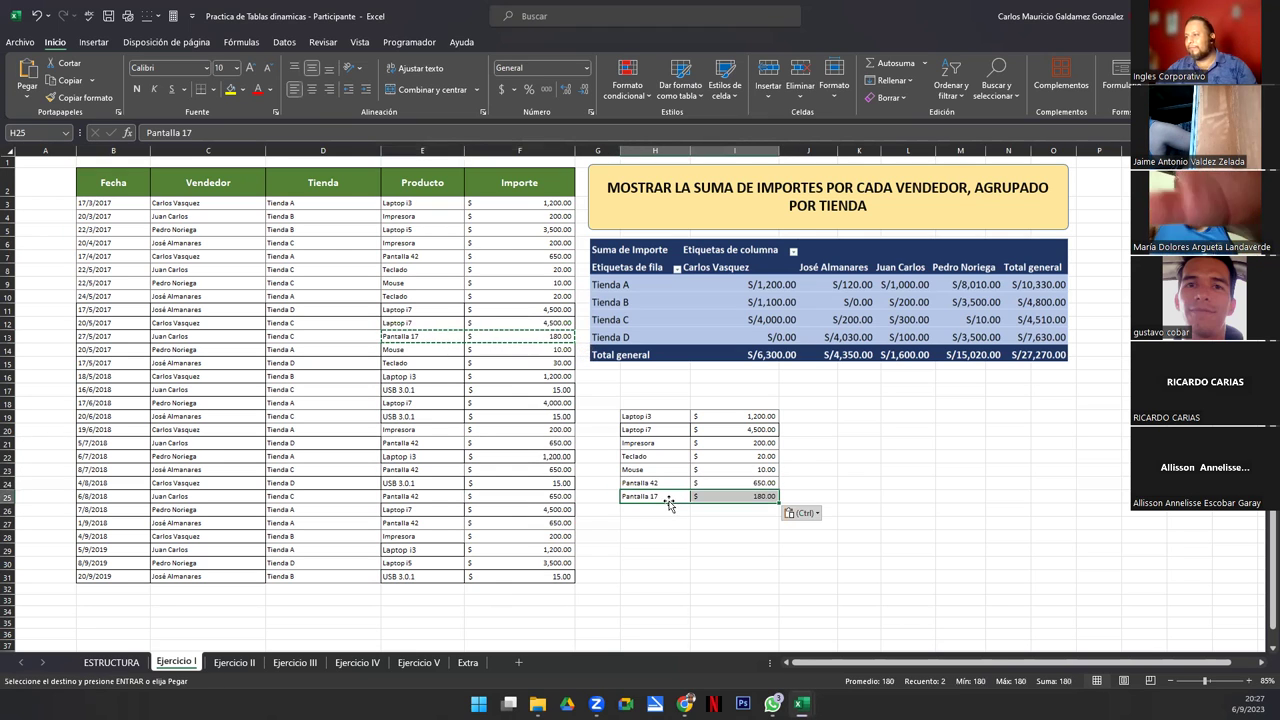
{"action": "key", "text": "Escape"}
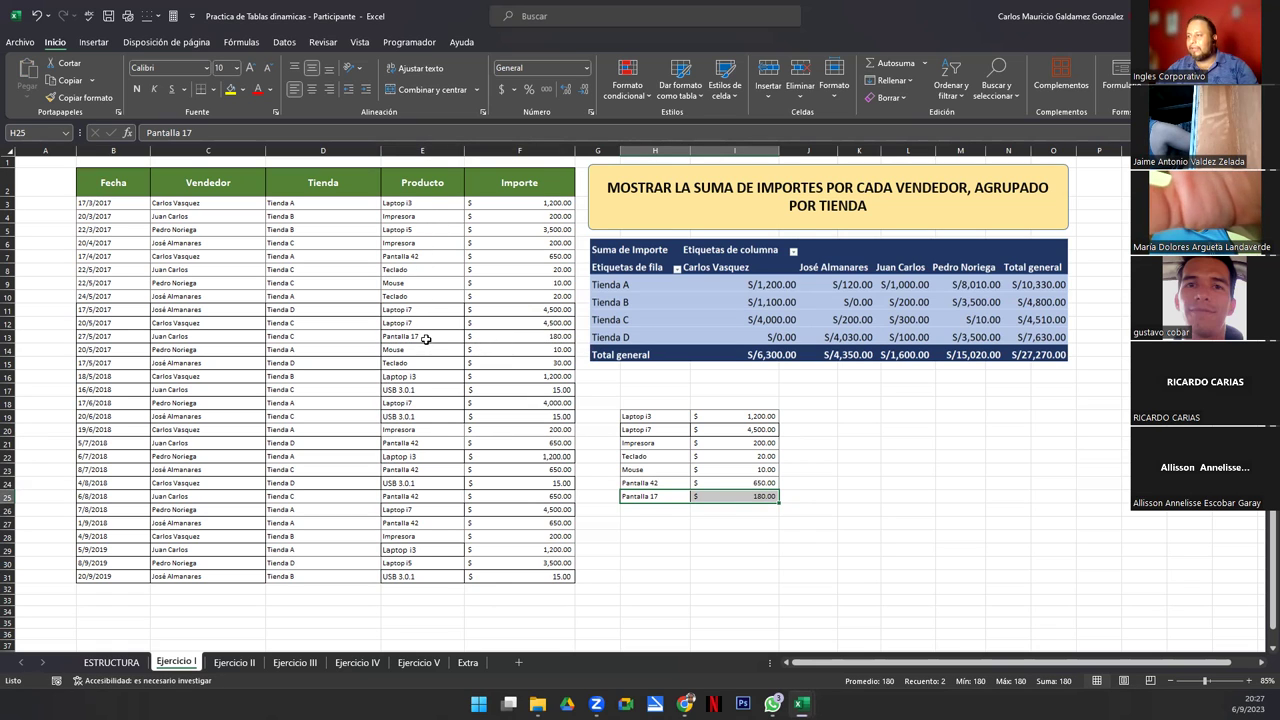
- Copy the USB 3.0.1 name and price from E17:F17 into H26:I26 of the price list
{"action": "left_click_drag", "start_coordinate": [426, 340], "coordinate": [503, 340]}
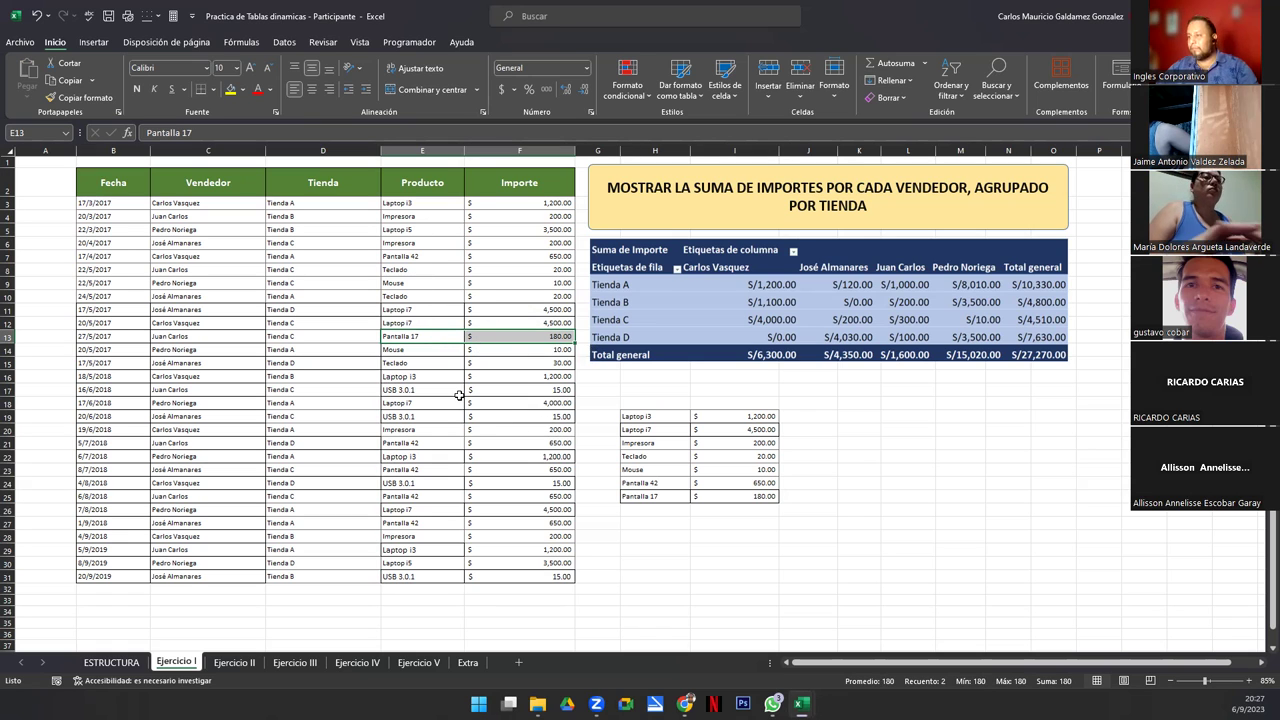
{"action": "left_click_drag", "start_coordinate": [428, 390], "coordinate": [555, 391]}
{"action": "key", "text": "ctrl+c"}
{"action": "left_click", "coordinate": [665, 510]}
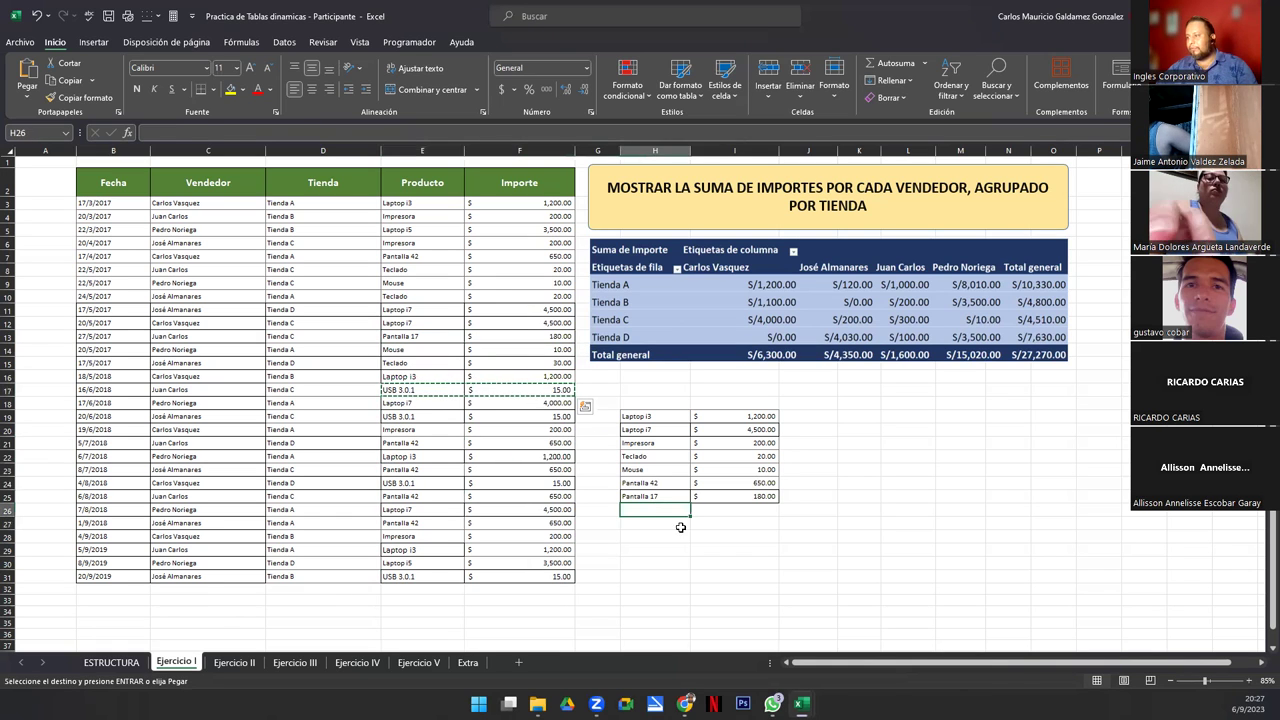
{"action": "key", "text": "ctrl+v"}
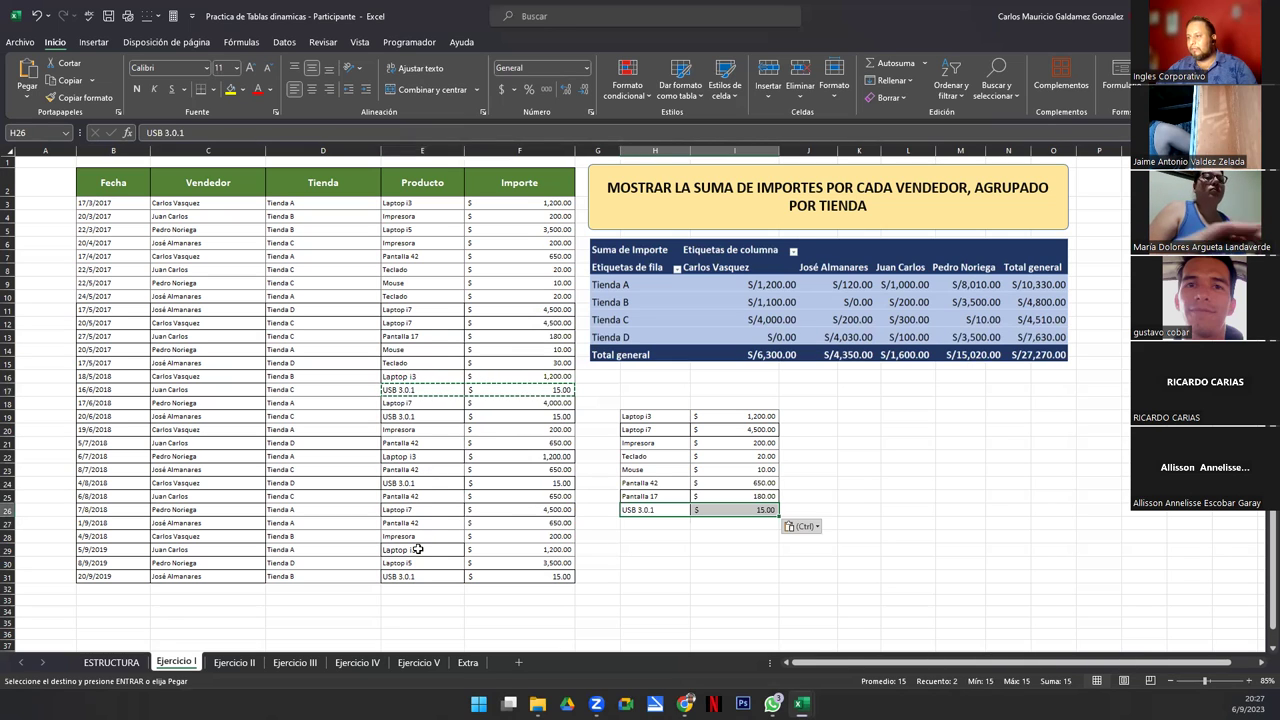
{"action": "left_click", "coordinate": [652, 469]}
{"action": "key", "text": "Escape"}
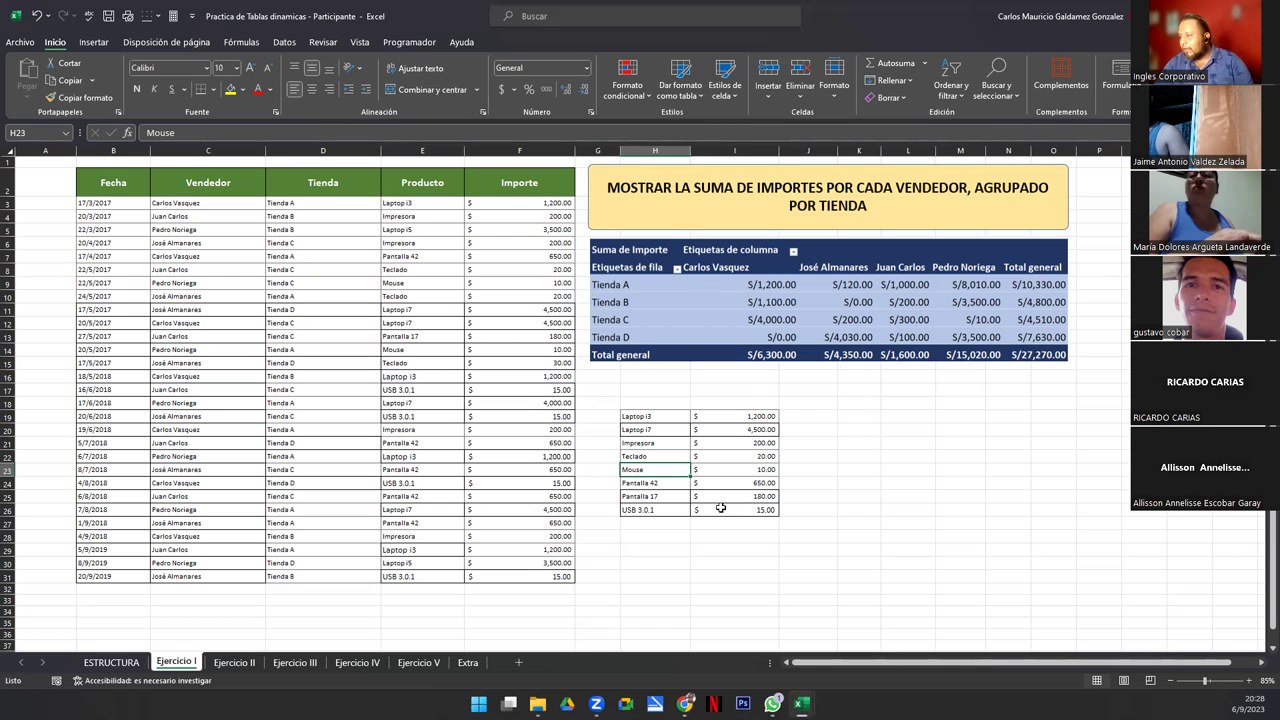
- Copy the Teclado list price from I22 into the Teclado row at F15
{"action": "left_click", "coordinate": [714, 457]}
{"action": "key", "text": "ctrl+c"}
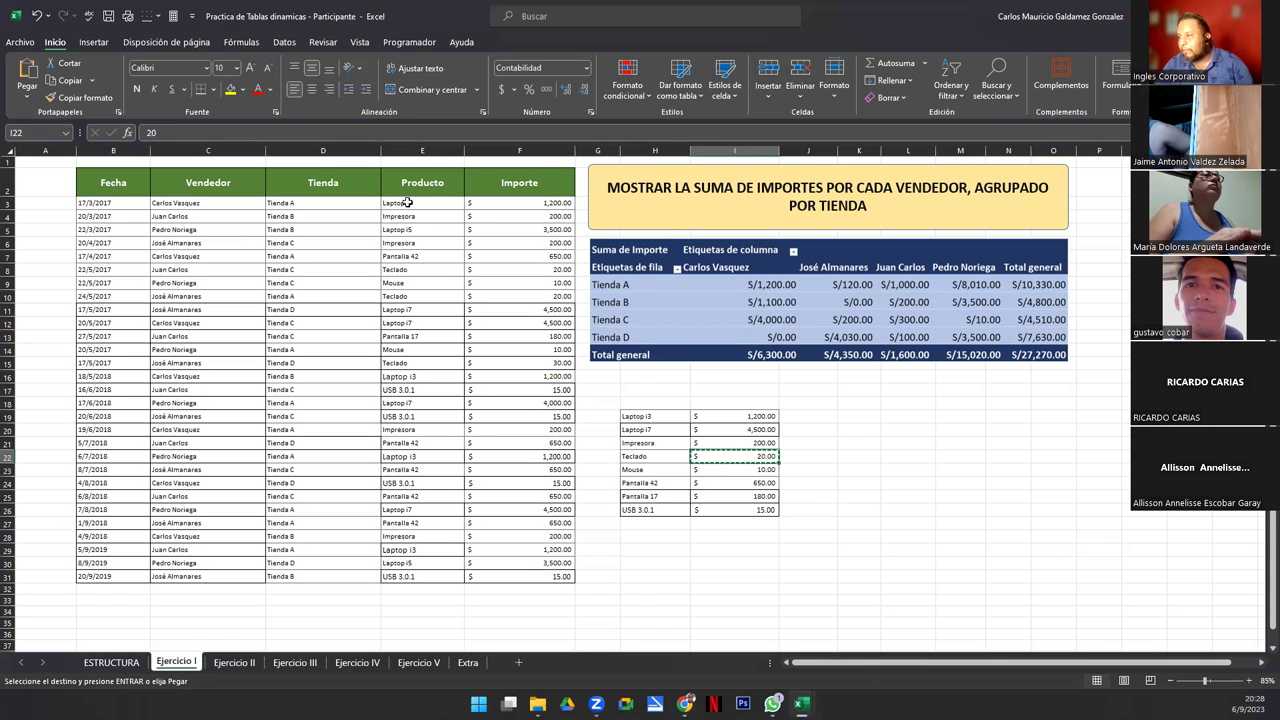
{"action": "left_click", "coordinate": [532, 271]}
{"action": "left_click", "coordinate": [533, 297]}
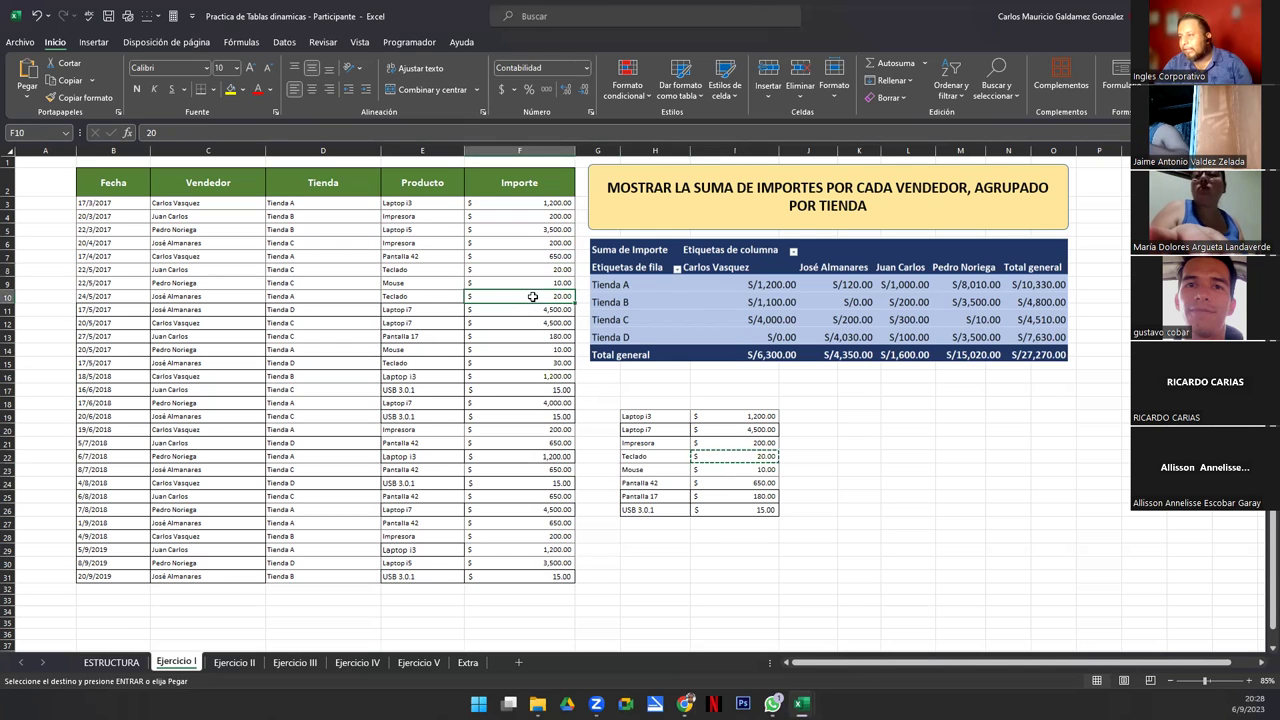
{"action": "left_click", "coordinate": [509, 362]}
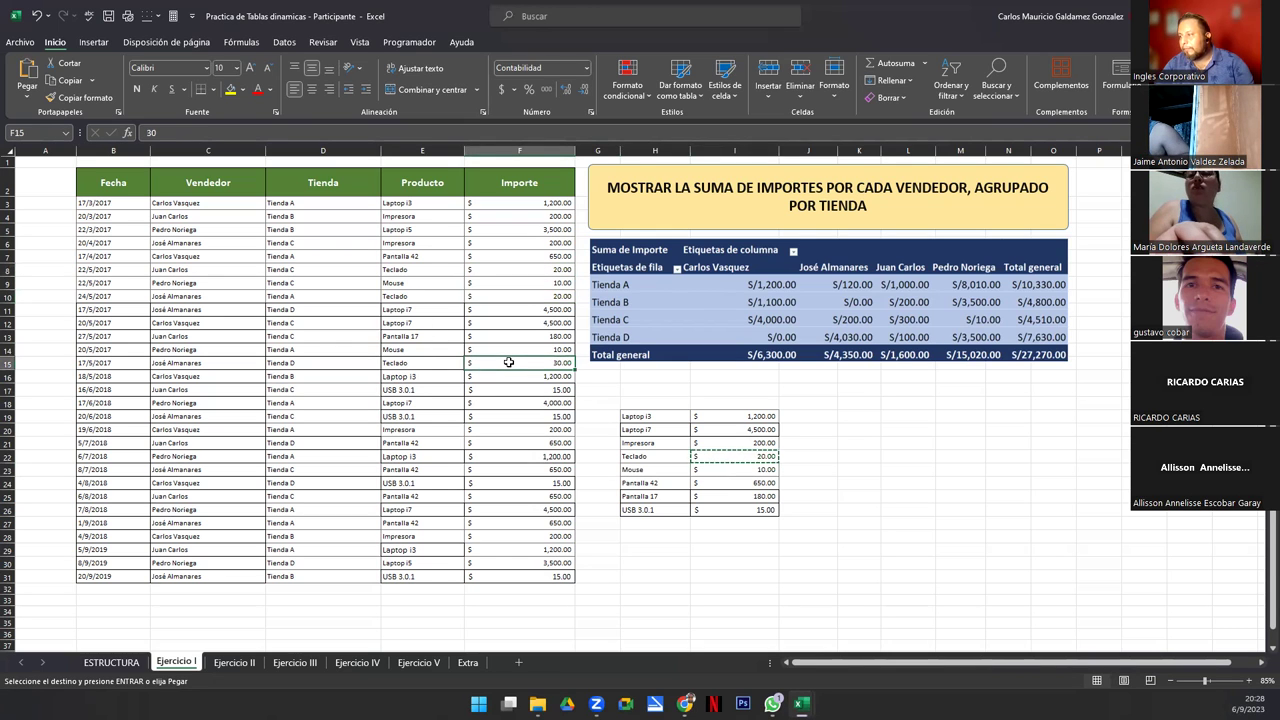
{"action": "key", "text": "ctrl+v"}
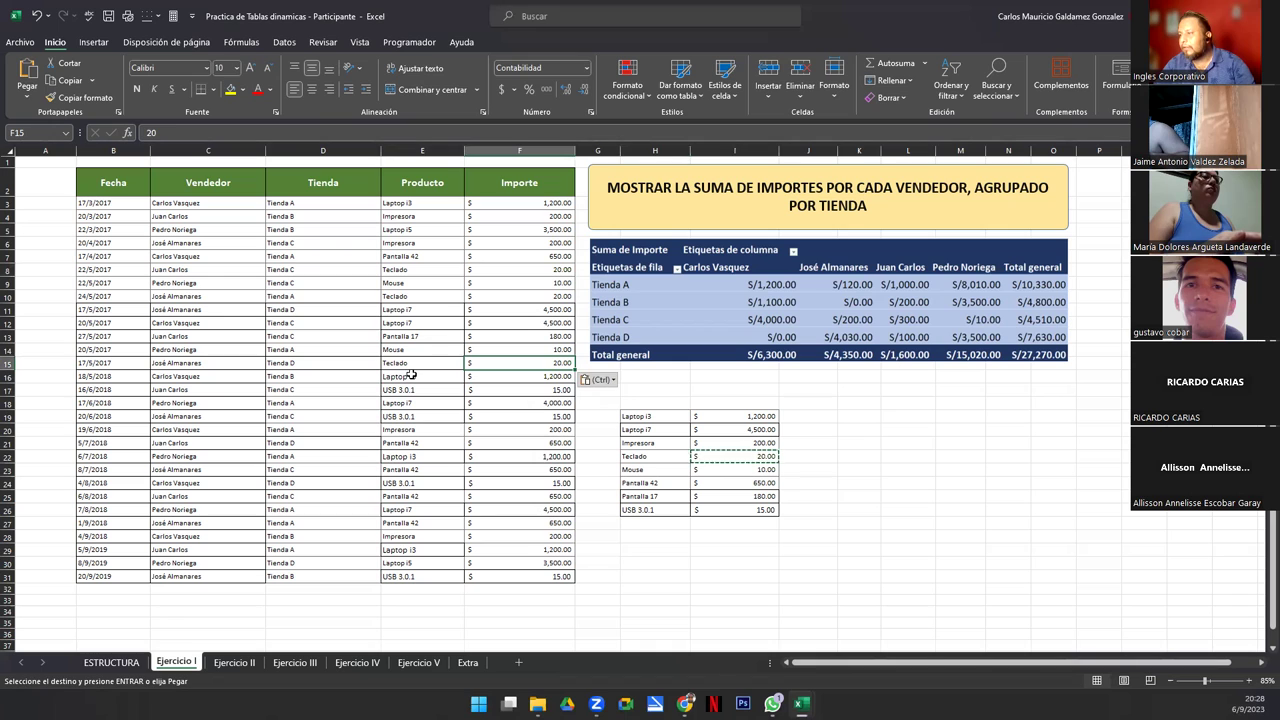
{"action": "key", "text": "Escape"}
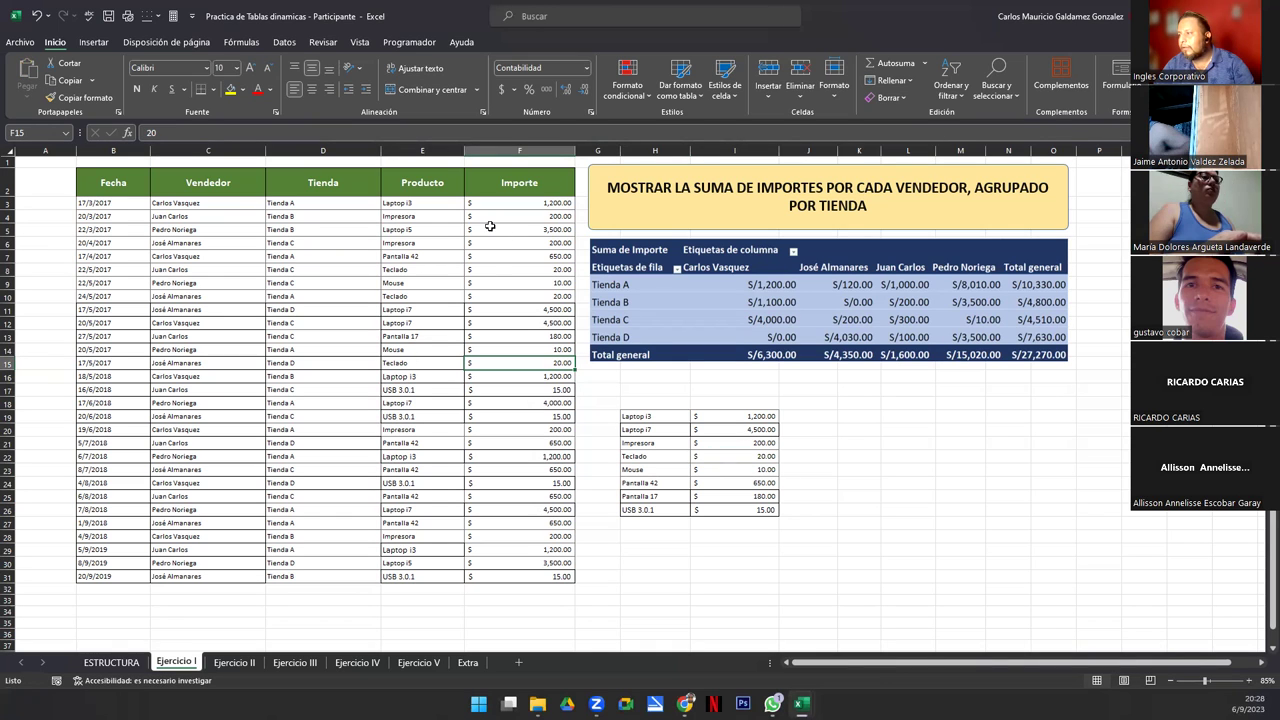
- Increase the font size of the sales data in B3:F31 to 14
{"action": "left_click", "coordinate": [709, 446]}
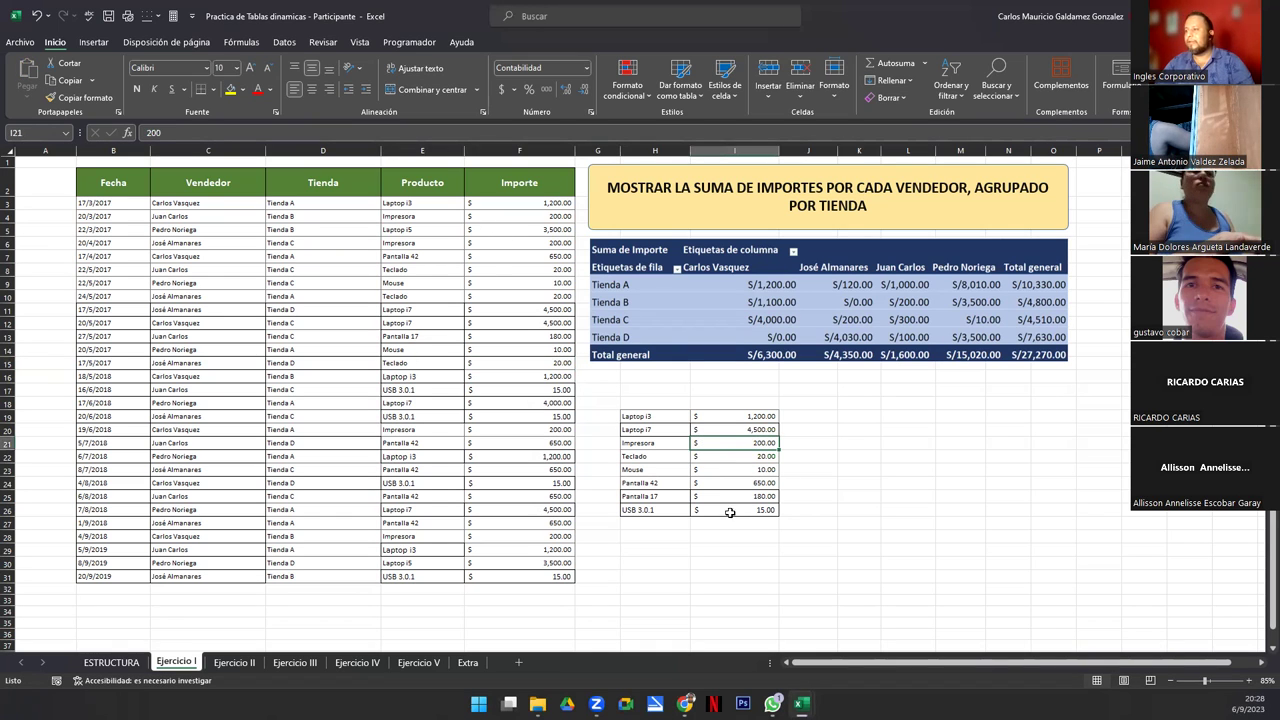
{"action": "left_click_drag", "start_coordinate": [114, 203], "coordinate": [520, 578]}
{"action": "left_click", "coordinate": [249, 67]}
{"action": "left_click", "coordinate": [249, 67]}
{"action": "left_click", "coordinate": [249, 67]}
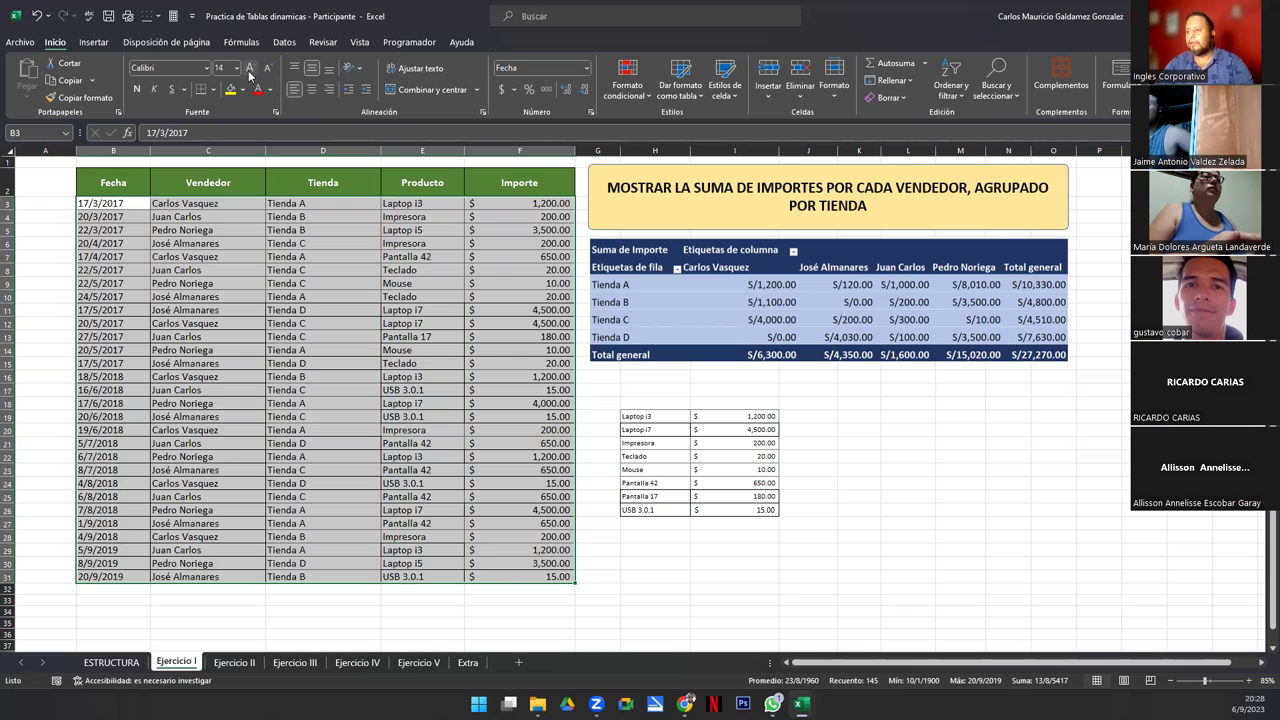
{"action": "left_click", "coordinate": [333, 414]}
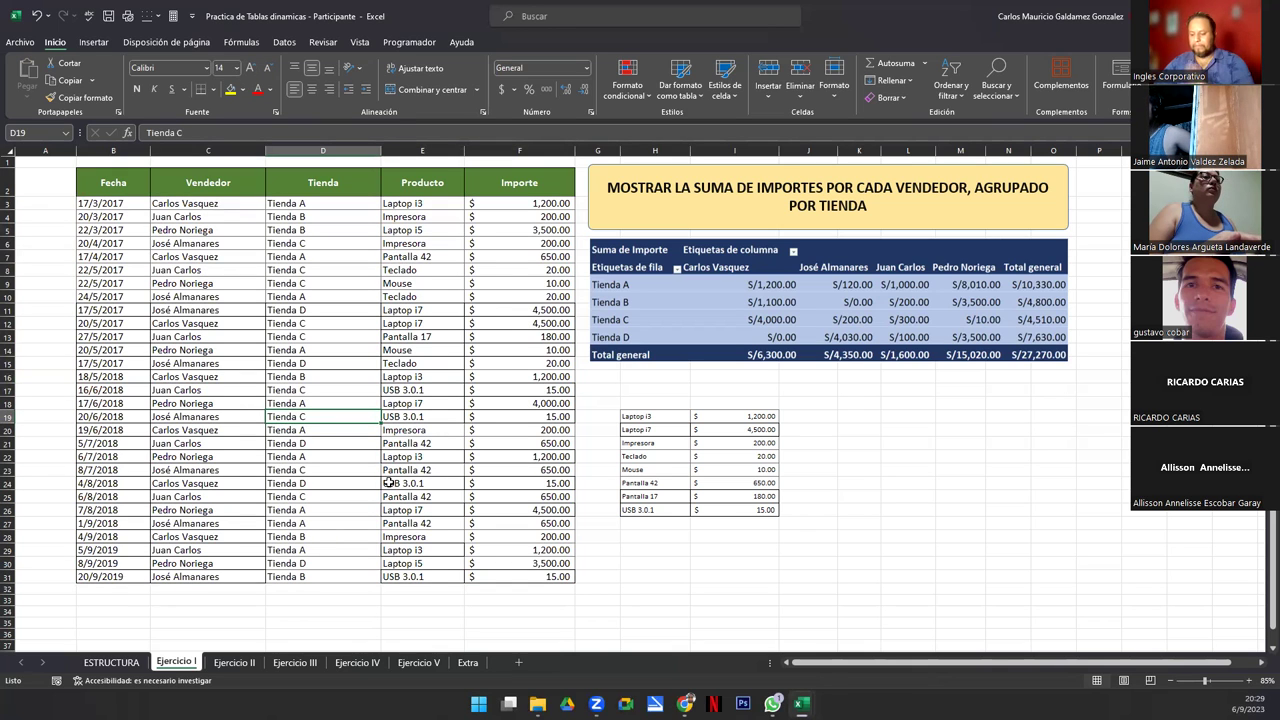
- Check the USB 3.0.1 and Mouse amounts in the sales data against the product price list
{"action": "left_click", "coordinate": [426, 577]}
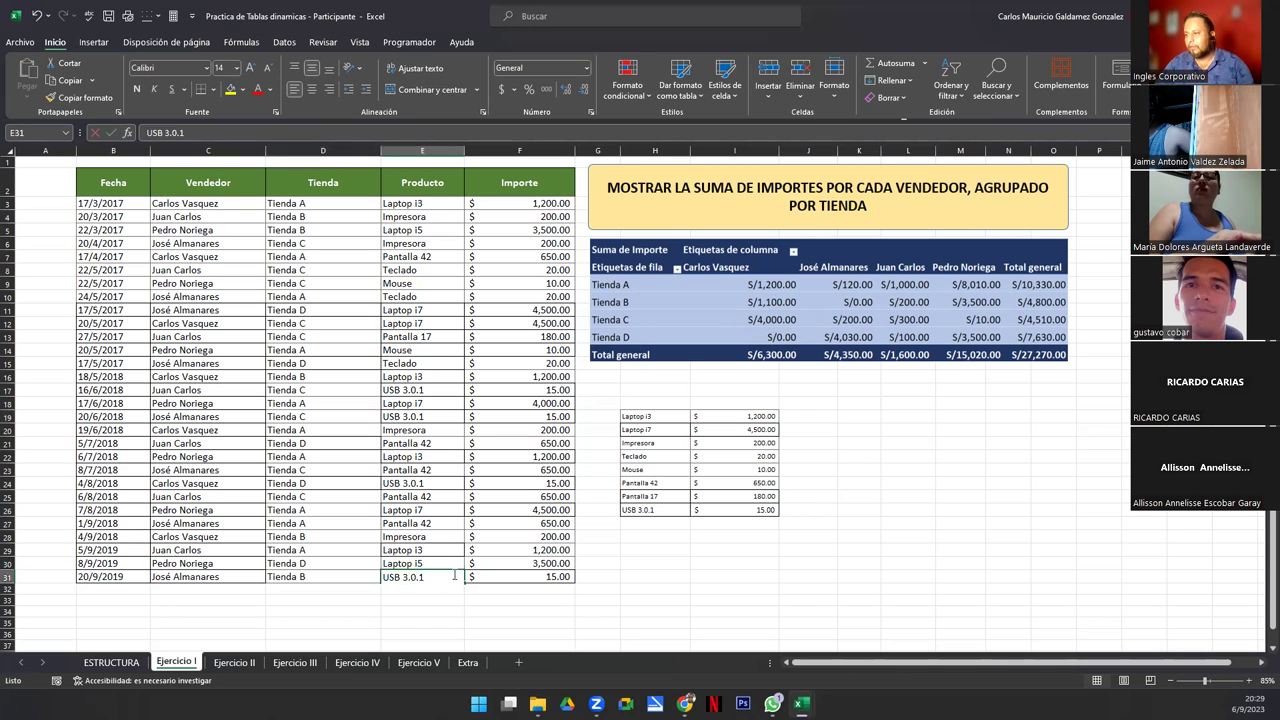
{"action": "left_click", "coordinate": [479, 576]}
{"action": "left_click", "coordinate": [521, 481]}
{"action": "left_click", "coordinate": [514, 416]}
{"action": "left_click", "coordinate": [470, 389]}
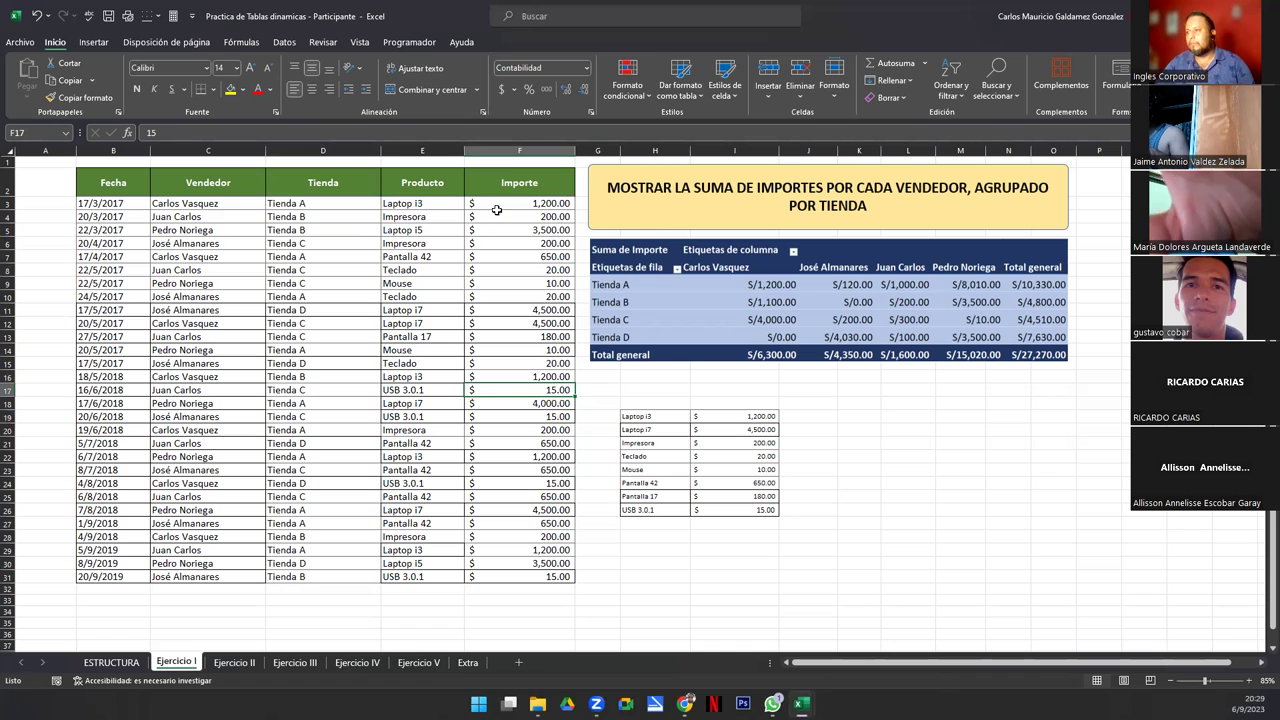
{"action": "left_click", "coordinate": [498, 284]}
{"action": "left_click", "coordinate": [690, 458]}
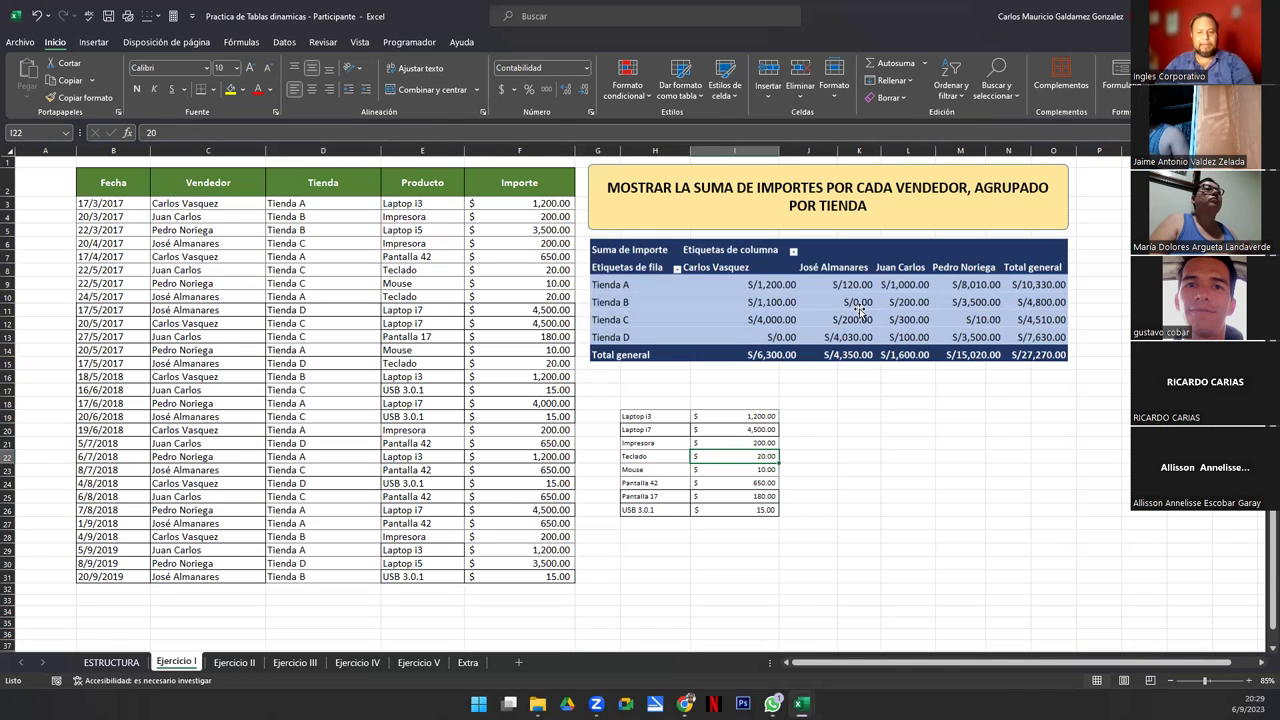
{"action": "left_click", "coordinate": [690, 284]}
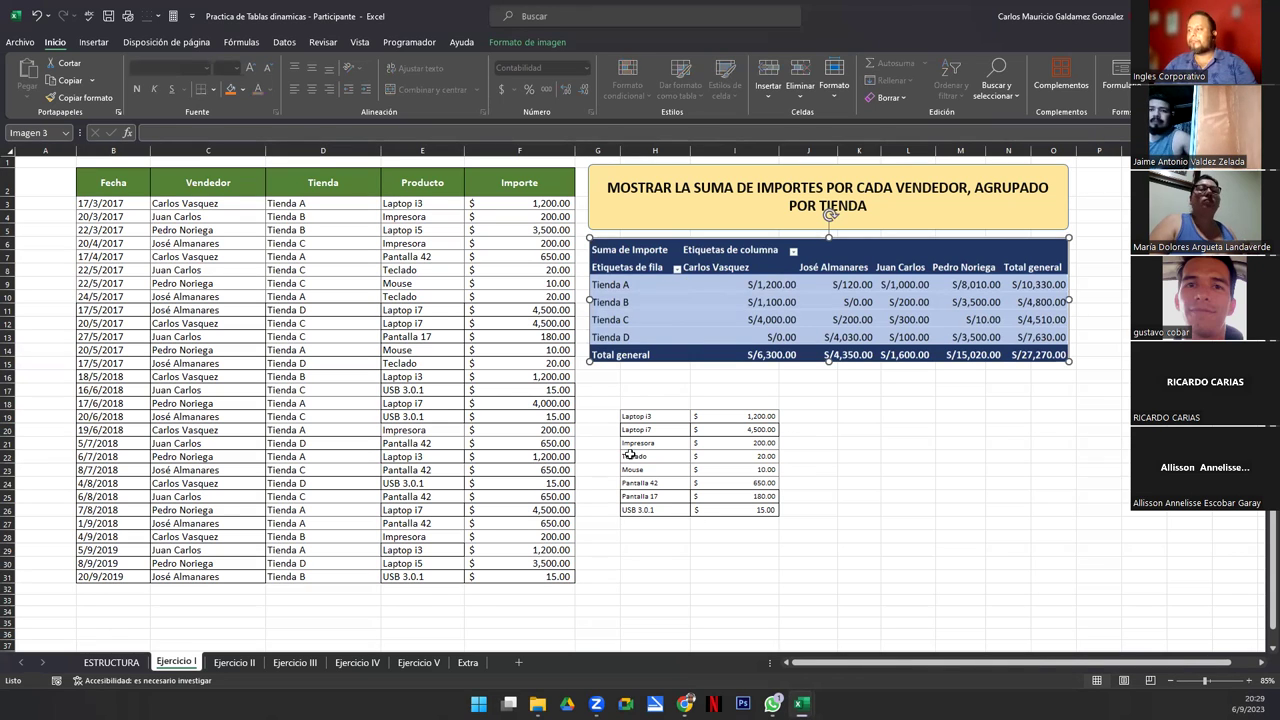
- Clear the product price list in H19:I26 beneath the sample pivot image
{"action": "left_click_drag", "start_coordinate": [640, 417], "coordinate": [730, 512]}
{"action": "left_click", "coordinate": [846, 436]}
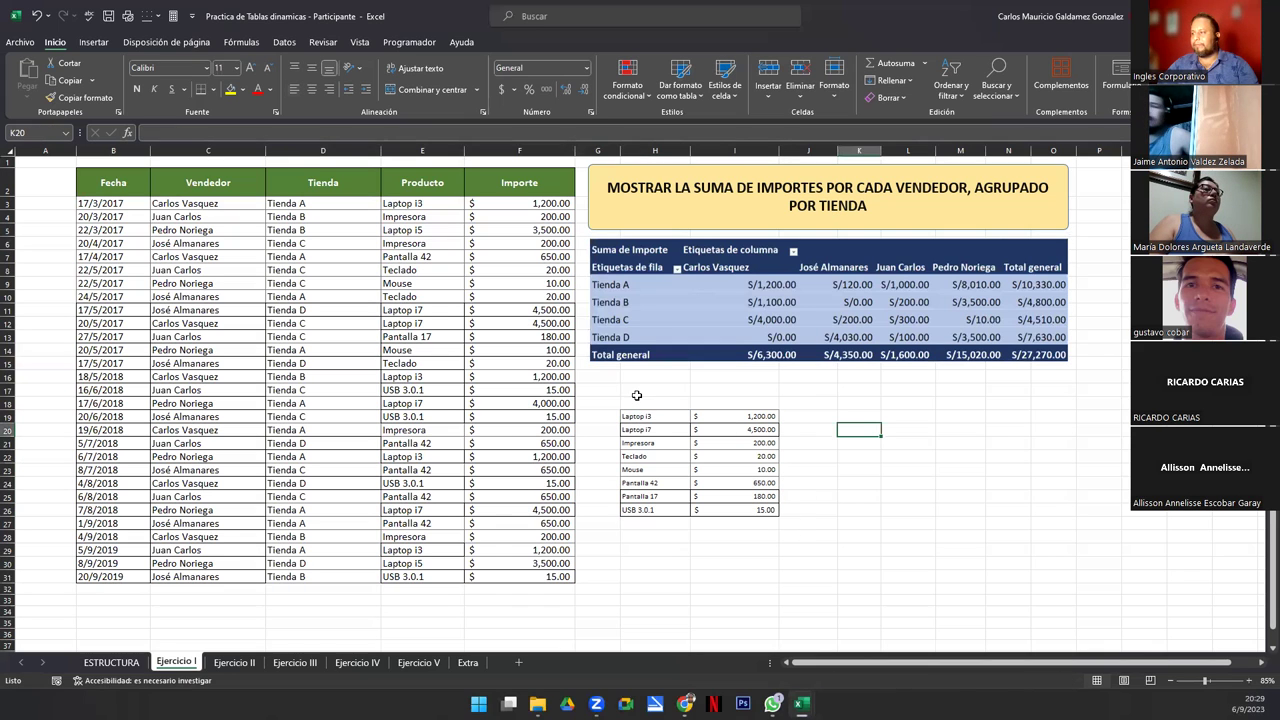
{"action": "left_click_drag", "start_coordinate": [644, 403], "coordinate": [779, 516]}
{"action": "left_click", "coordinate": [430, 363]}
{"action": "left_click", "coordinate": [670, 446]}
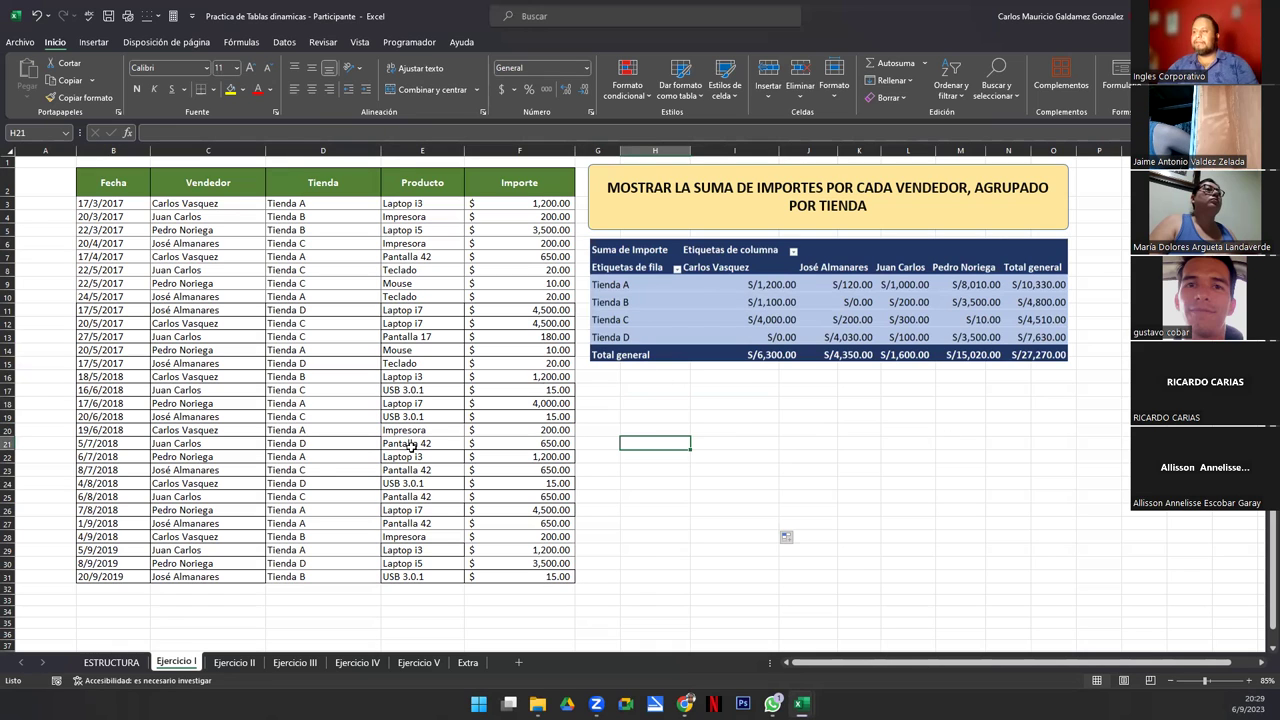
{"action": "left_click", "coordinate": [271, 457]}
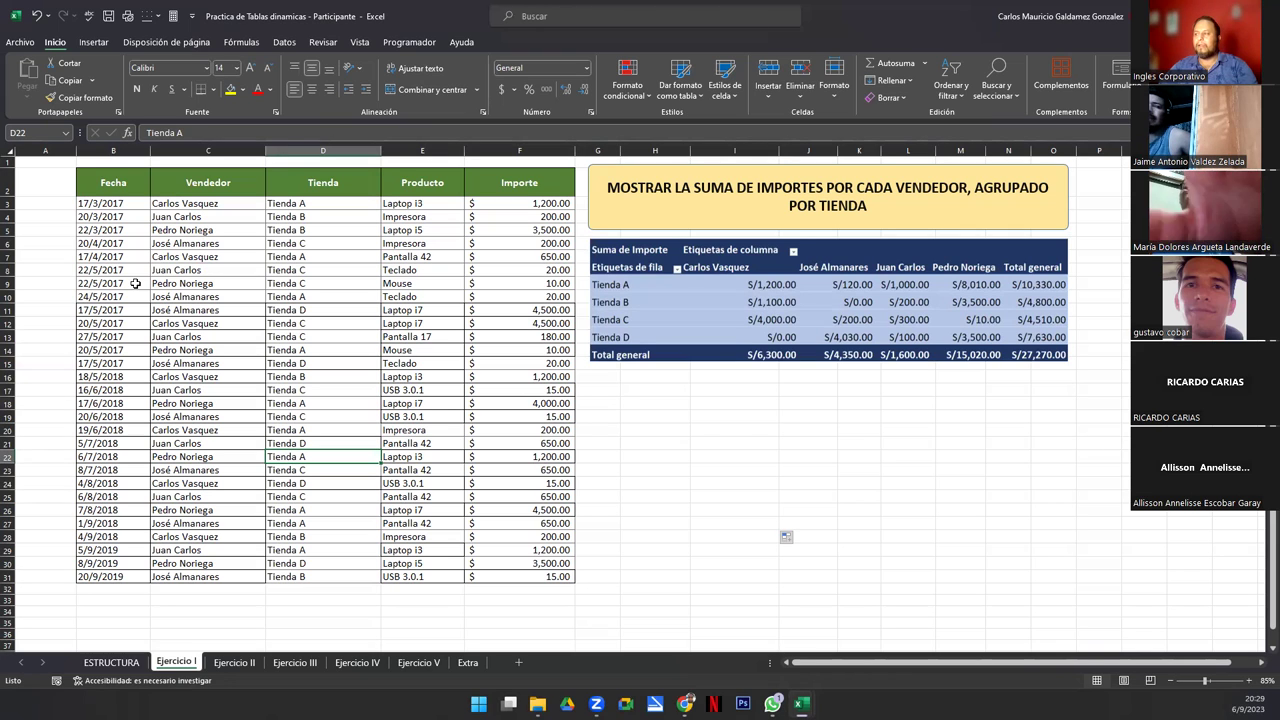
{"action": "left_click", "coordinate": [236, 281]}
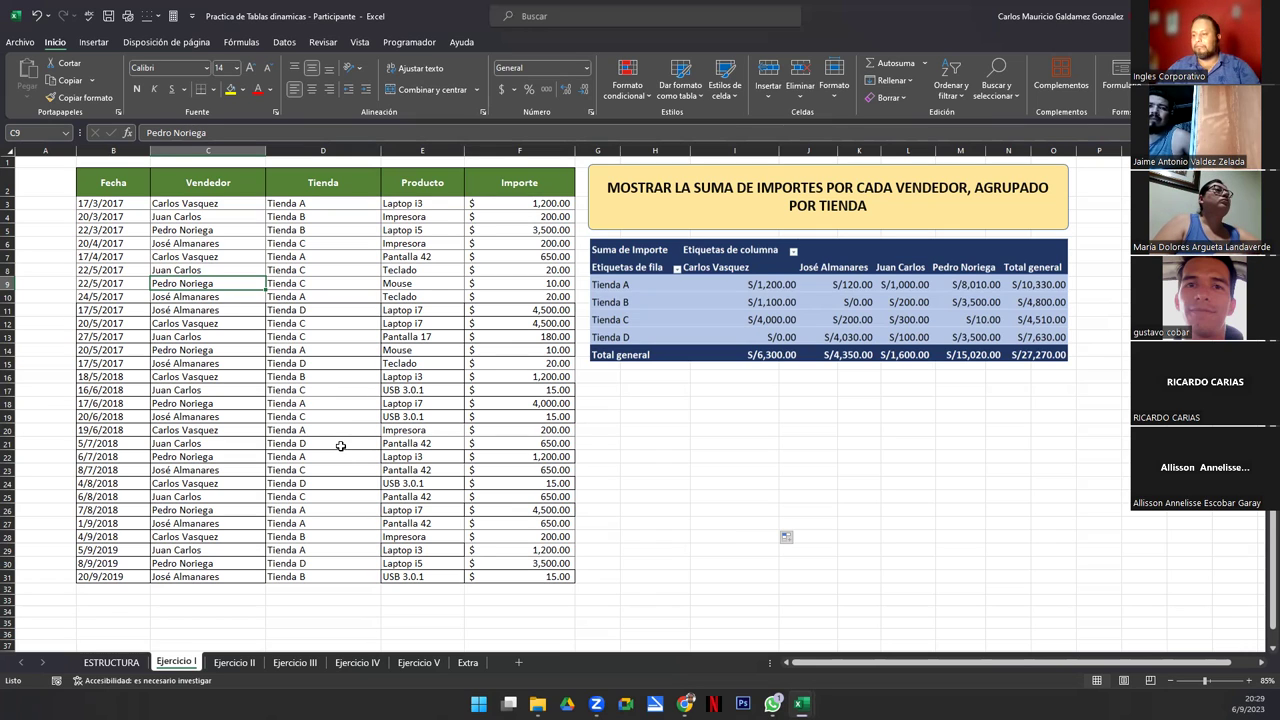
{"action": "left_click", "coordinate": [294, 414]}
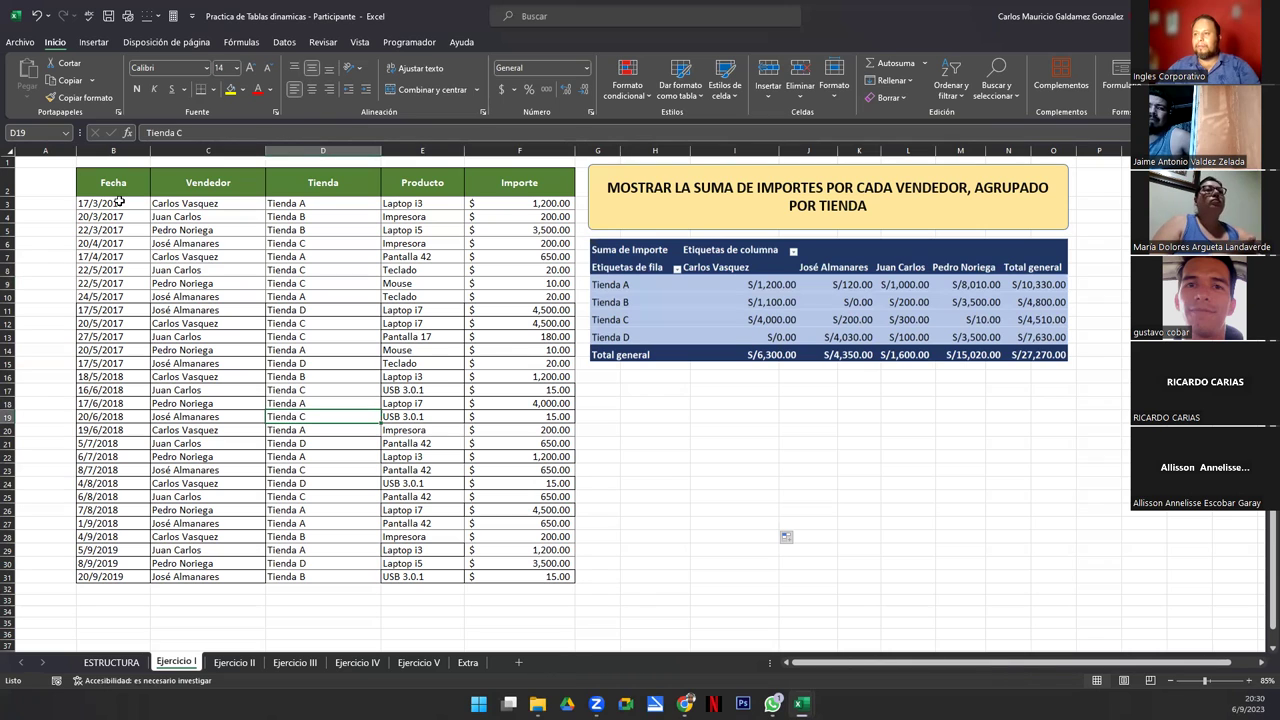
{"action": "left_click_drag", "start_coordinate": [112, 202], "coordinate": [483, 486]}
- Convert the sales data B2:F31 into a table with headers
{"action": "left_click", "coordinate": [483, 486]}
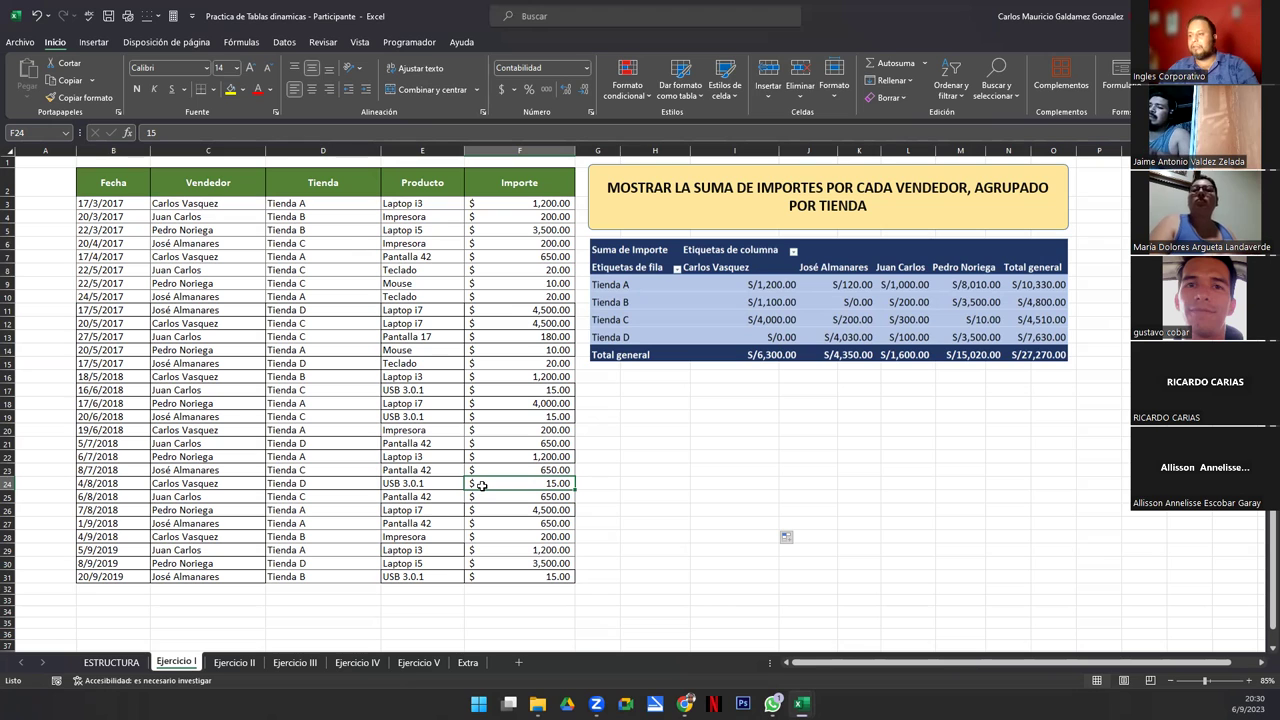
{"action": "key", "text": "ctrl+t"}
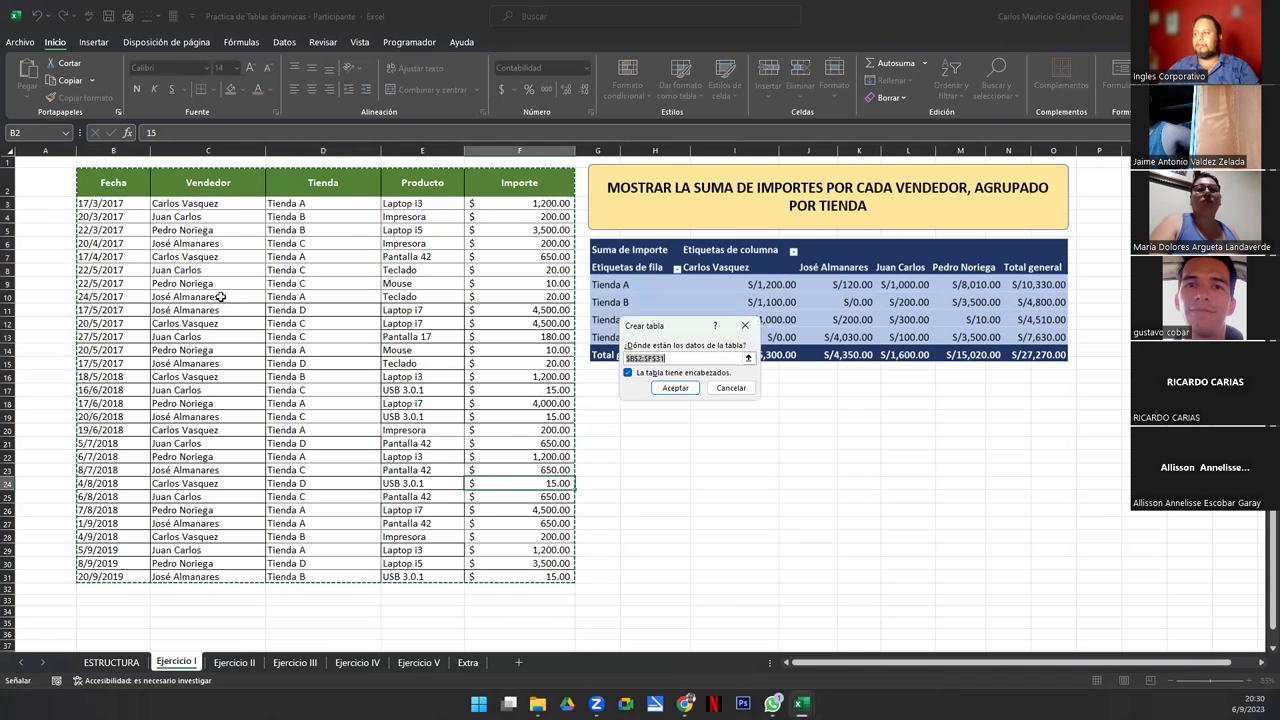
{"action": "left_click", "coordinate": [668, 390]}
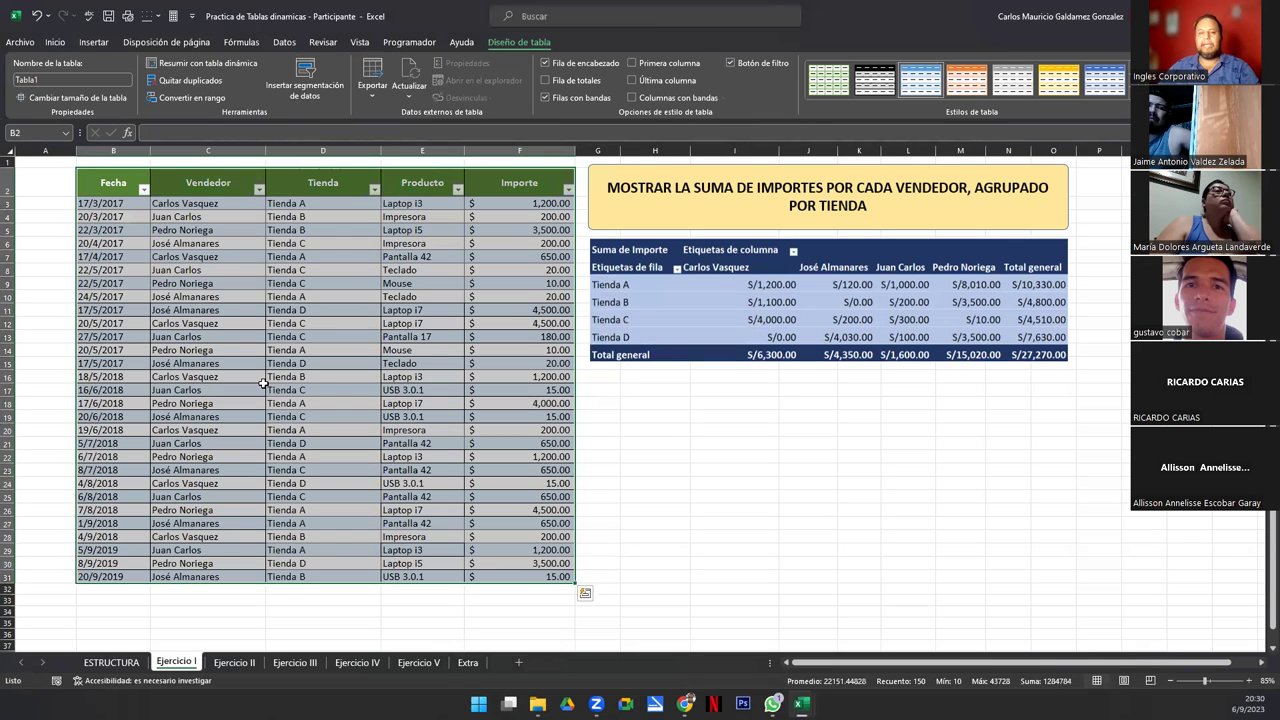
{"action": "left_click", "coordinate": [262, 387]}
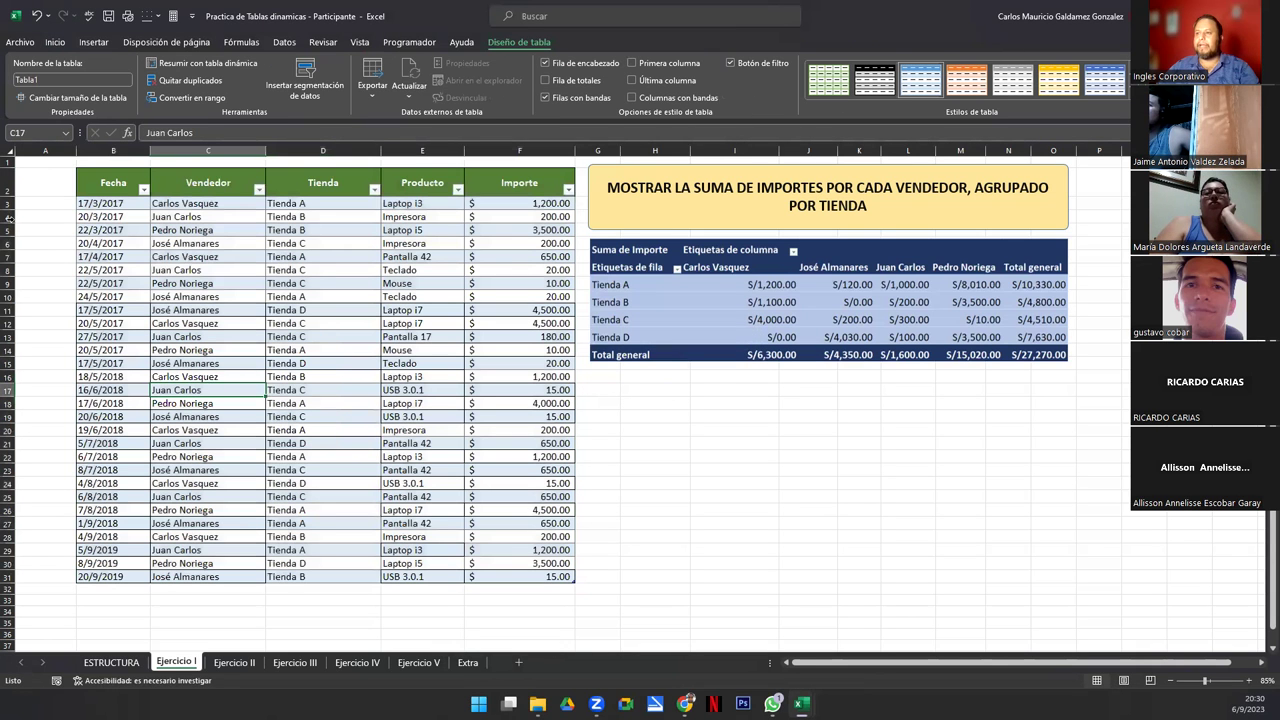
- Try a shorter height for the table's header row and undo the change
{"action": "left_click_drag", "start_coordinate": [10, 195], "coordinate": [10, 181]}
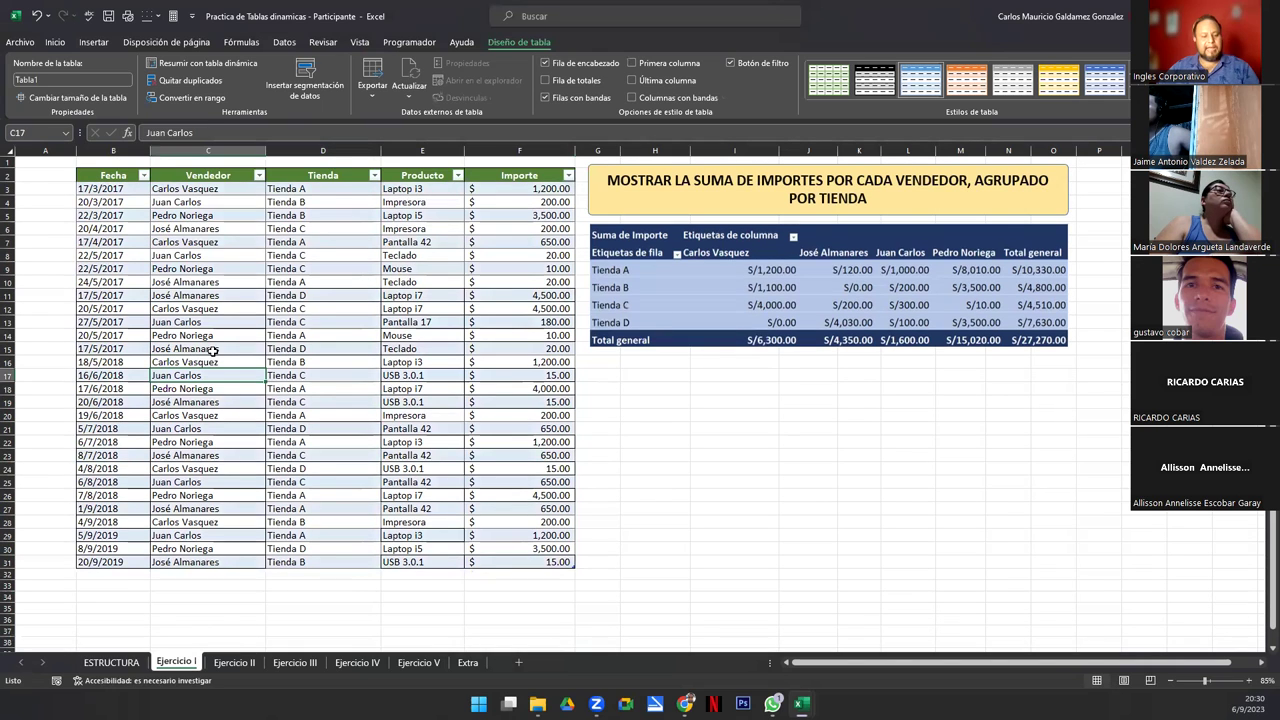
{"action": "key", "text": "ctrl+z"}
{"action": "left_click", "coordinate": [184, 283]}
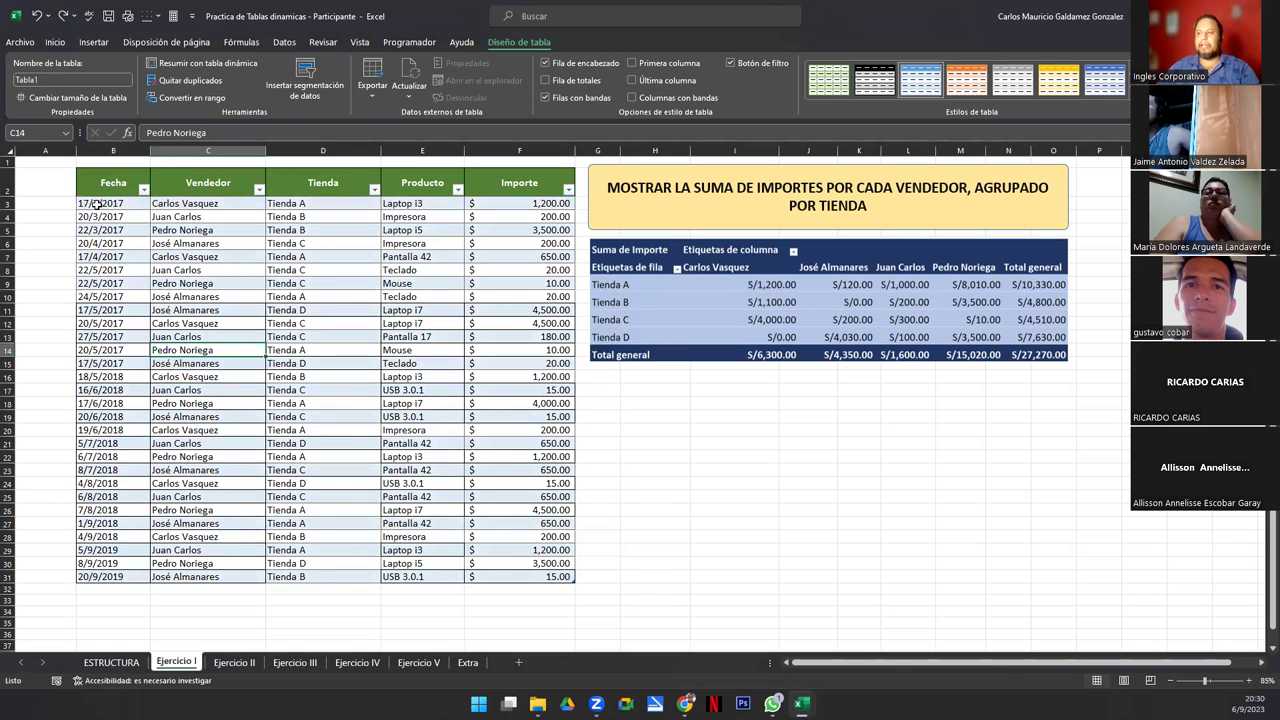
{"action": "left_click_drag", "start_coordinate": [100, 203], "coordinate": [100, 216]}
{"action": "left_click_drag", "start_coordinate": [184, 283], "coordinate": [575, 577]}
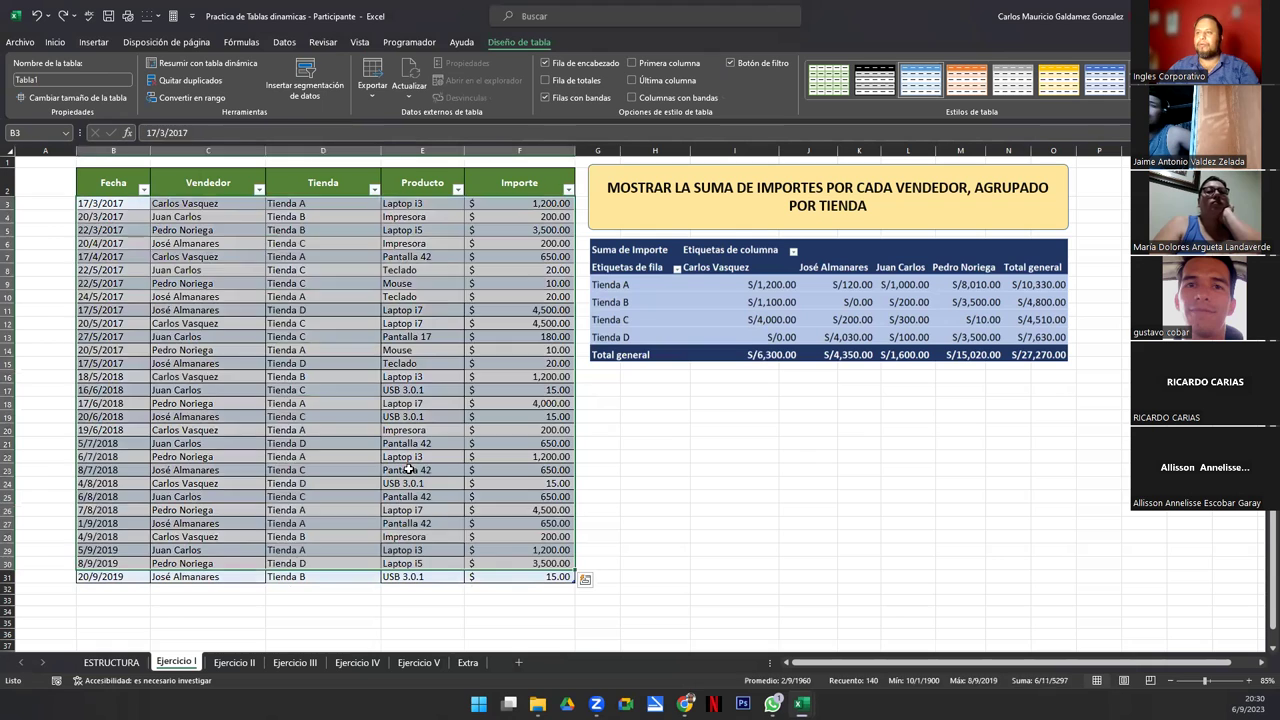
{"action": "left_click", "coordinate": [408, 470]}
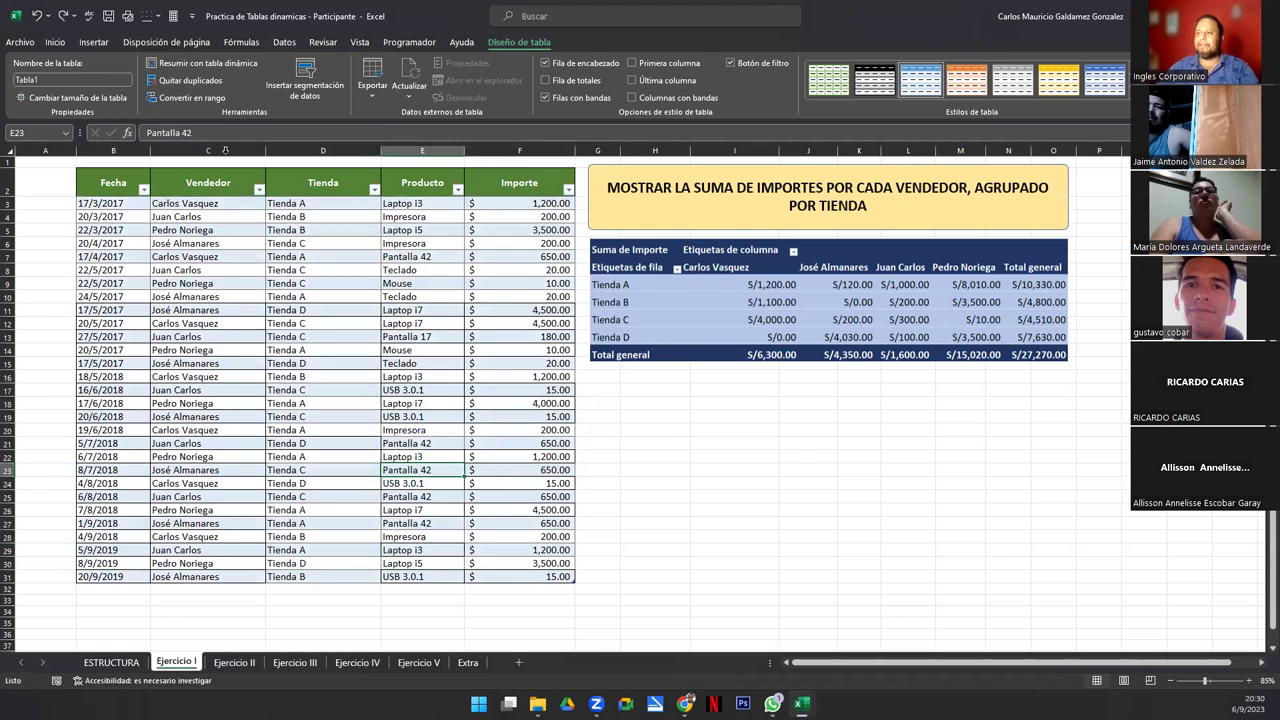
{"action": "left_click", "coordinate": [62, 80]}
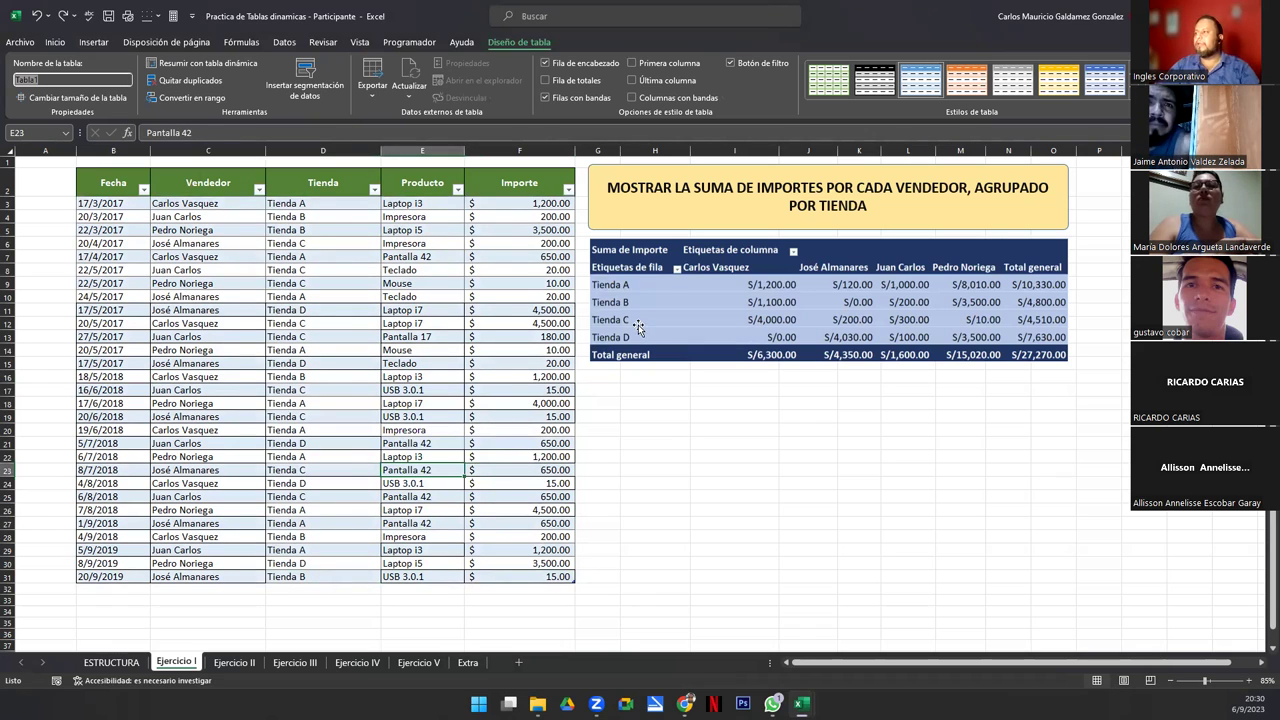
{"action": "left_click", "coordinate": [656, 229]}
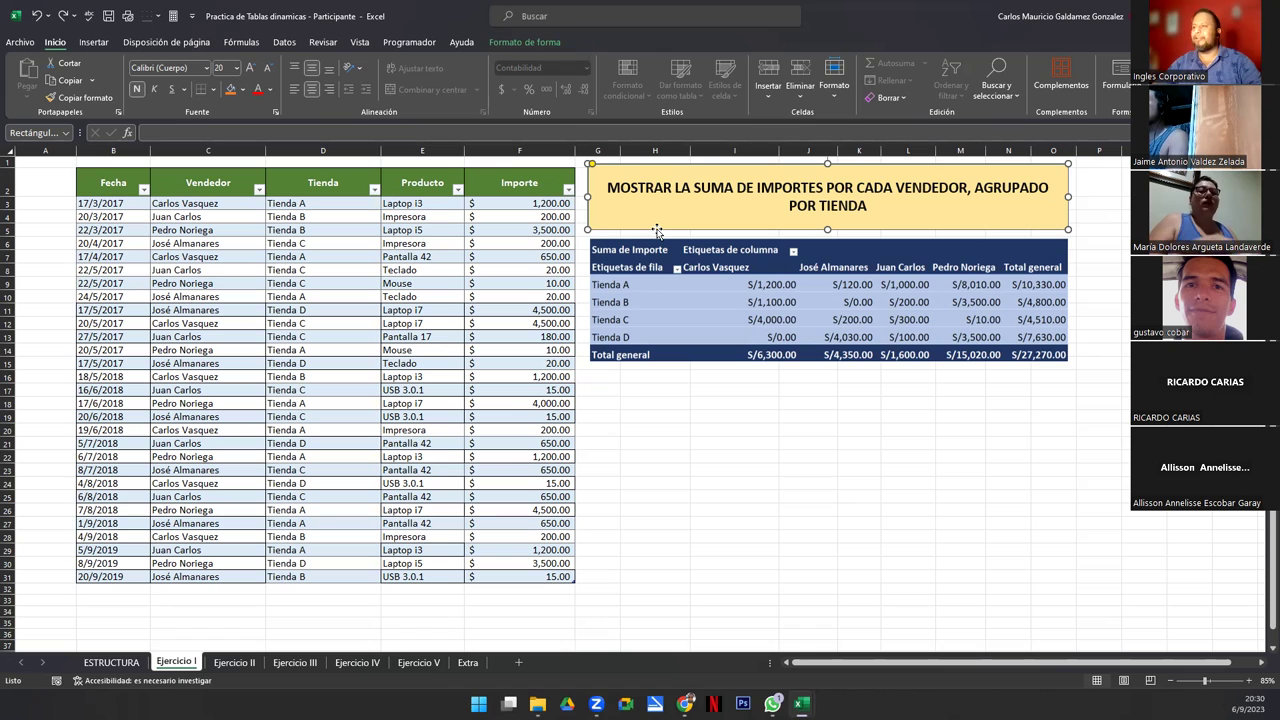
{"action": "left_click", "coordinate": [638, 201]}
{"action": "left_click", "coordinate": [633, 166]}
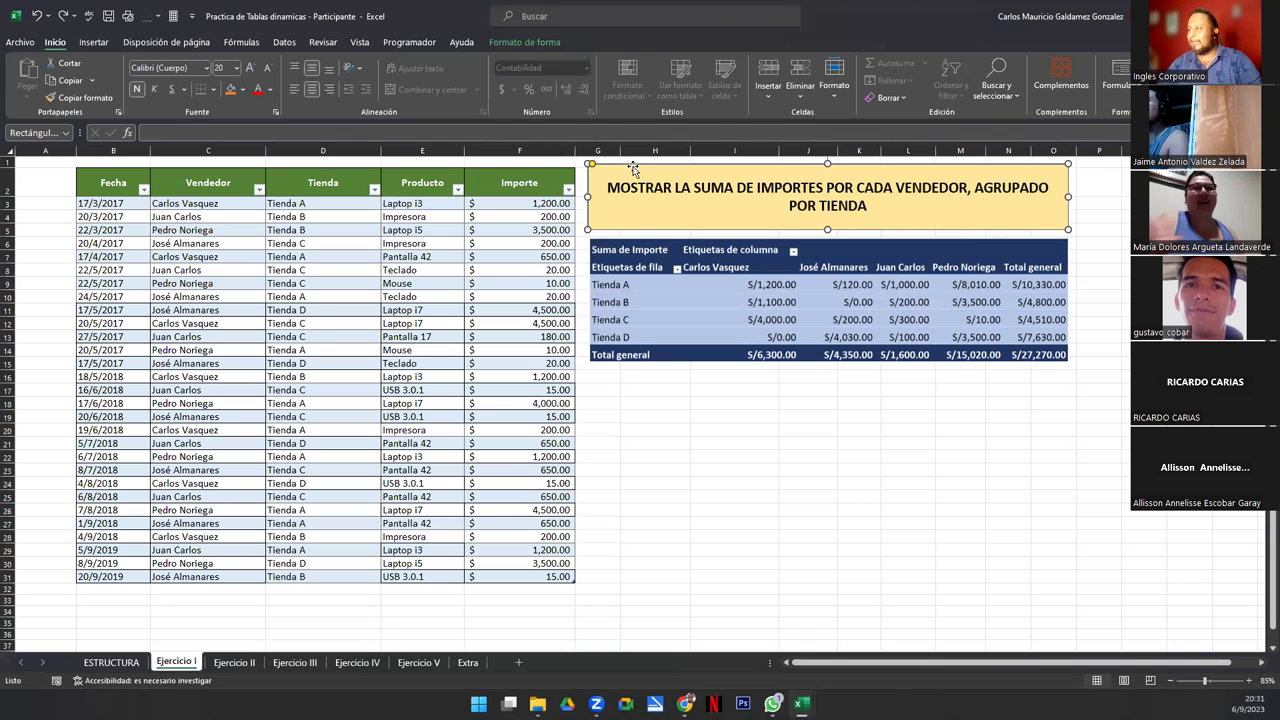
- Move the sample pivot image onto the sales table and insert a pivot table from Tabla1 at H7 of the existing sheet
{"action": "left_click_drag", "start_coordinate": [709, 330], "coordinate": [180, 378]}
{"action": "left_click", "coordinate": [634, 257]}
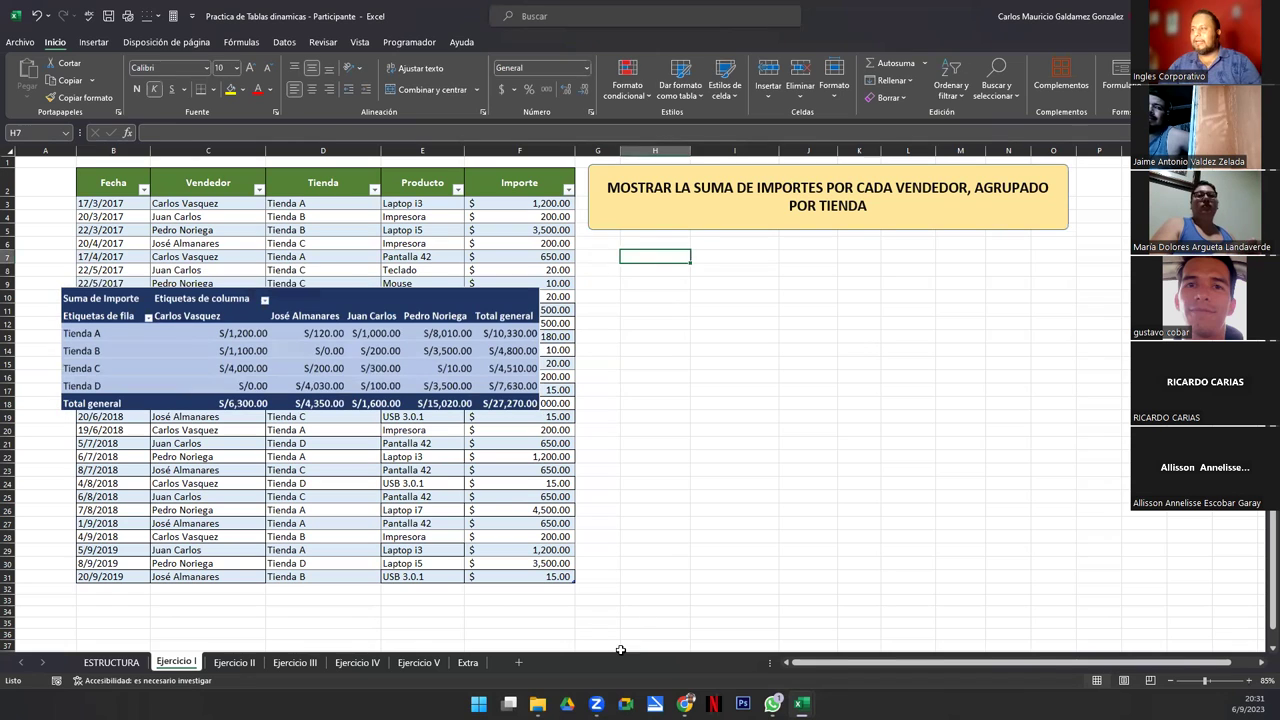
{"action": "left_click", "coordinate": [95, 44]}
{"action": "left_click", "coordinate": [36, 74]}
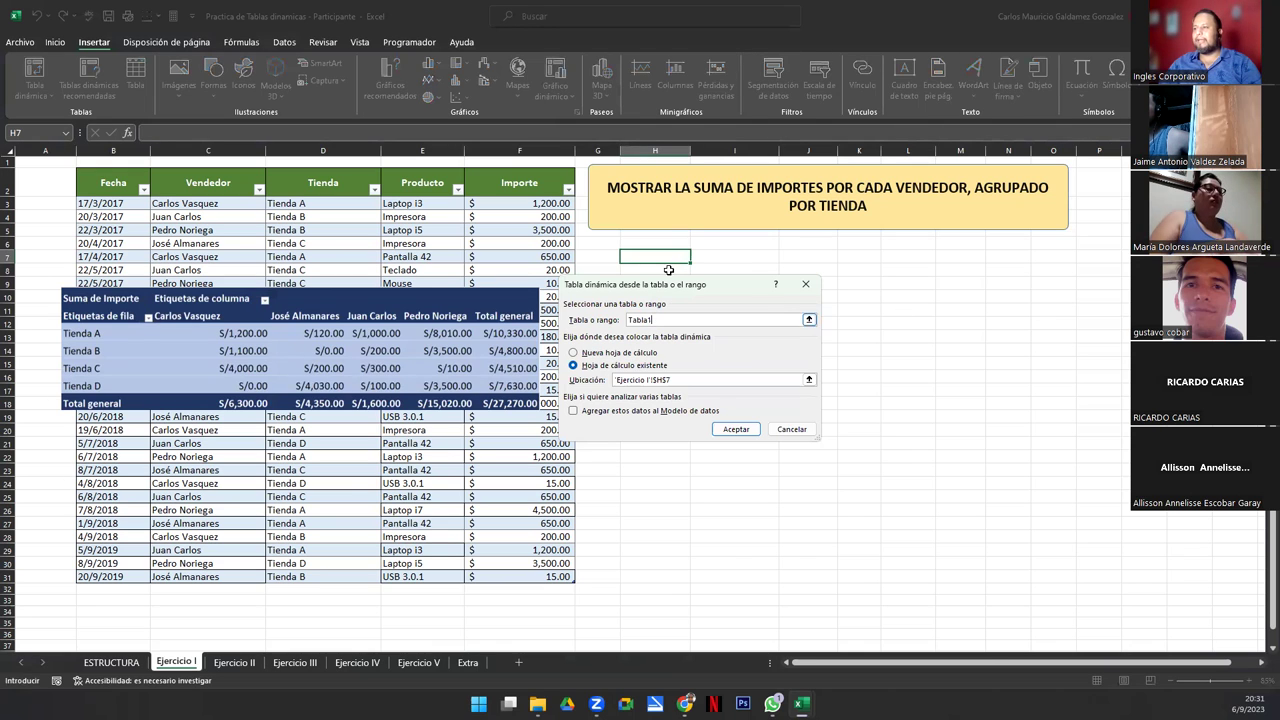
{"action": "left_click", "coordinate": [809, 319]}
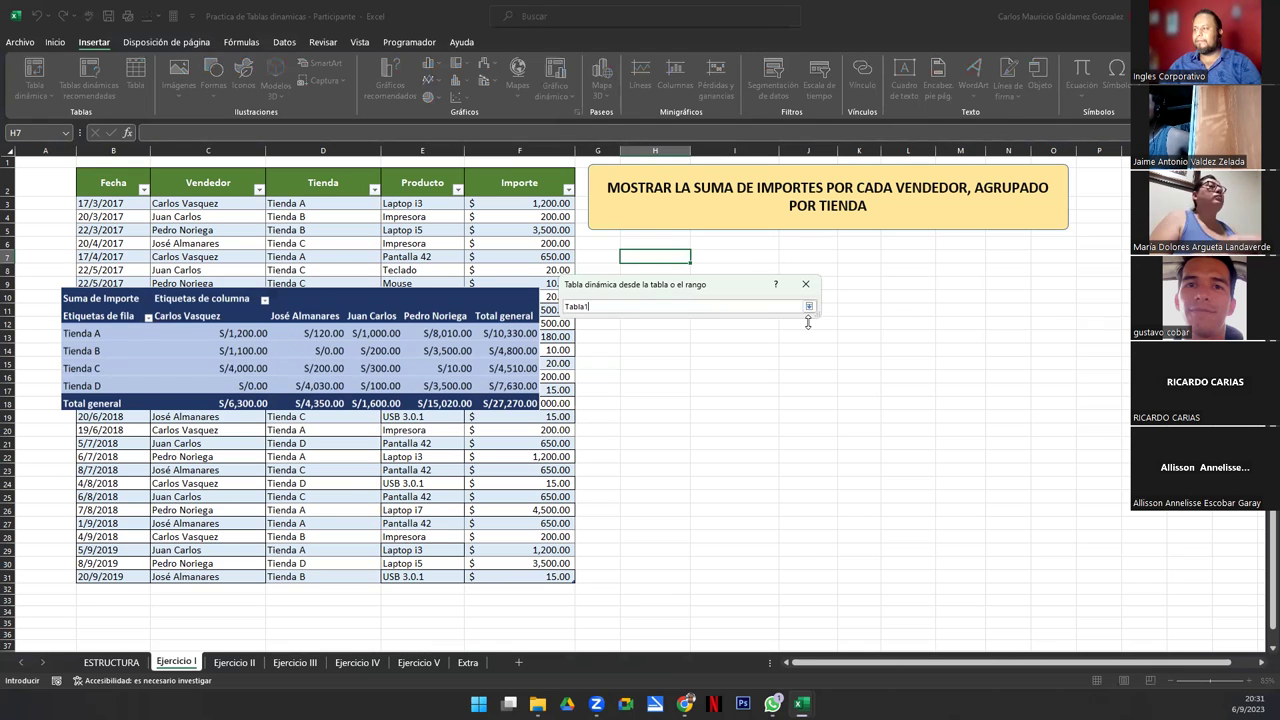
{"action": "left_click", "coordinate": [390, 256]}
{"action": "left_click_drag", "start_coordinate": [87, 204], "coordinate": [319, 573]}
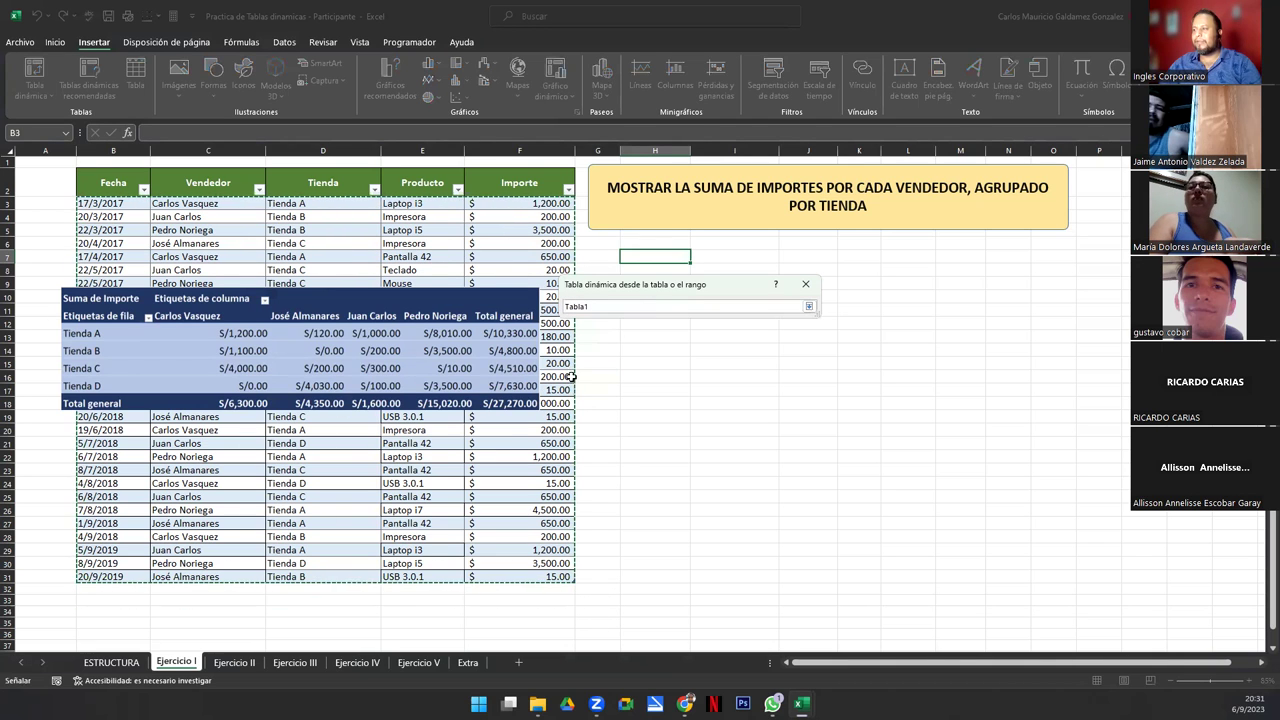
{"action": "left_click", "coordinate": [808, 308]}
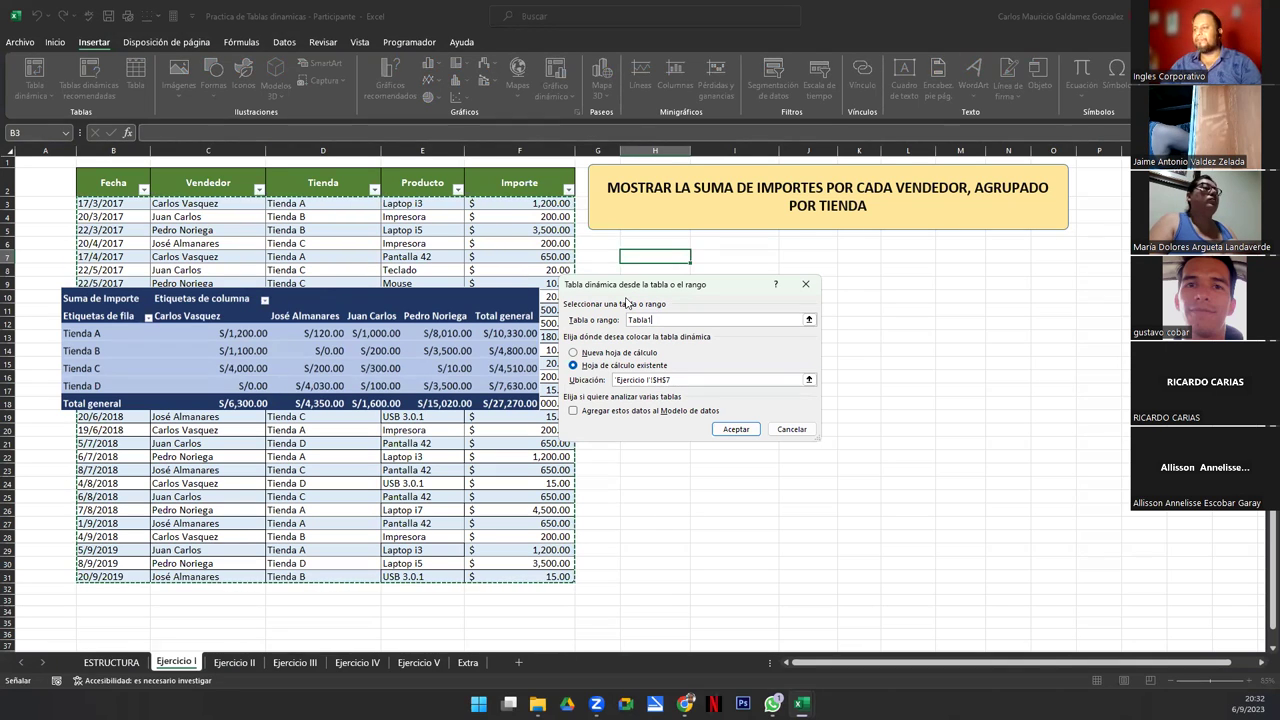
{"action": "left_click", "coordinate": [736, 429]}
- Move the sample pivot image off the sales table to below the empty pivot table, around rows 27 to 36
{"action": "left_click_drag", "start_coordinate": [345, 385], "coordinate": [876, 611]}
{"action": "key", "text": "Escape"}
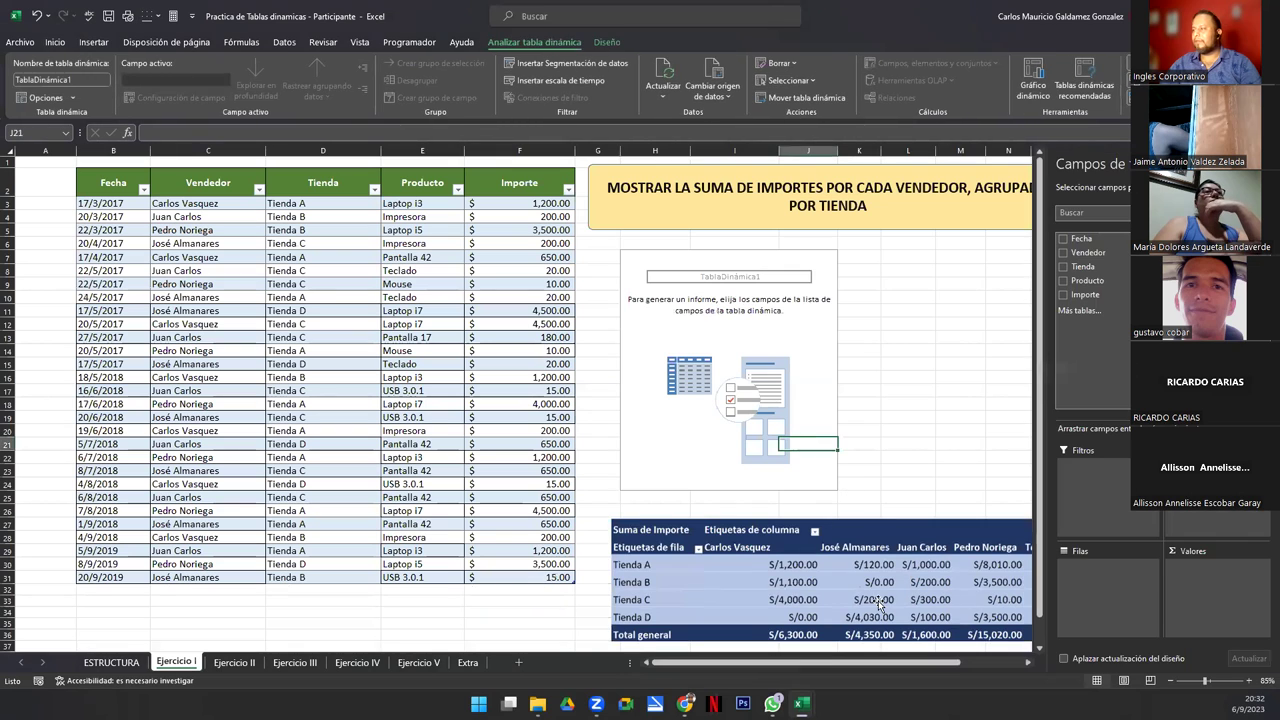
{"action": "left_click", "coordinate": [1029, 662]}
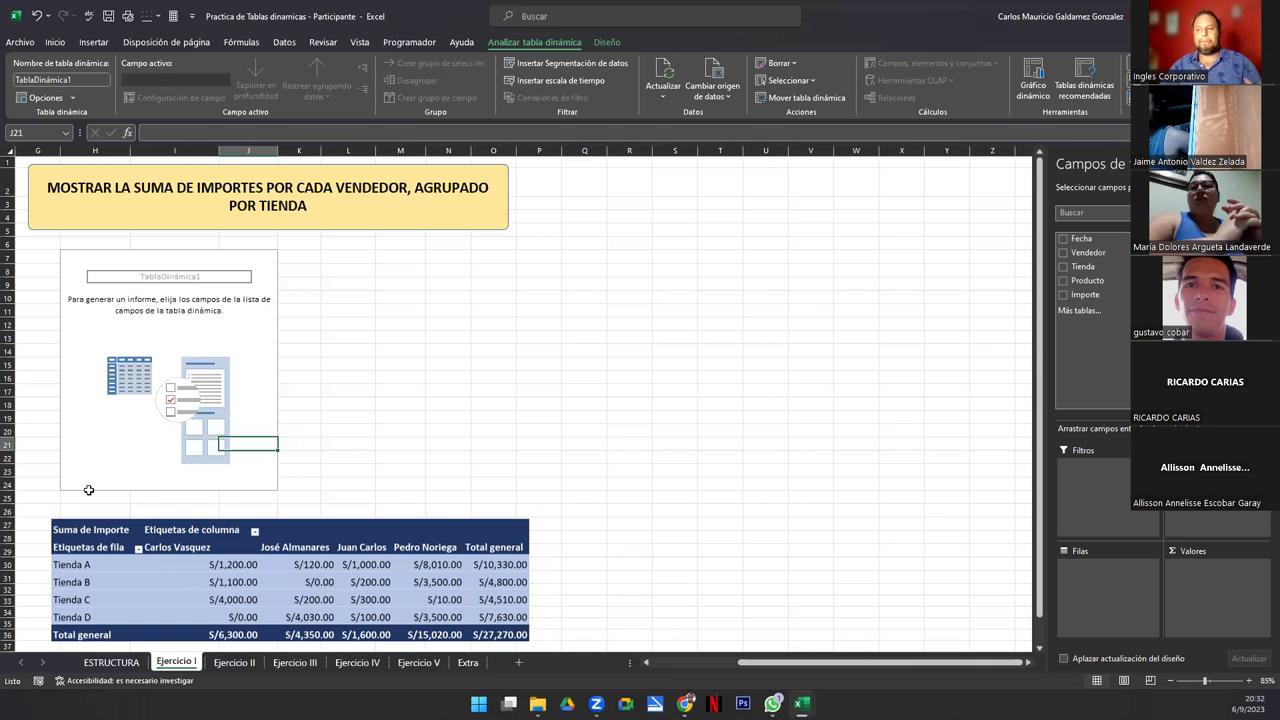
- Move the sample pivot image down to around row 35 and add Vendedor and Tienda to the pivot table's rows
{"action": "left_click_drag", "start_coordinate": [101, 532], "coordinate": [111, 640]}
{"action": "left_click", "coordinate": [121, 294]}
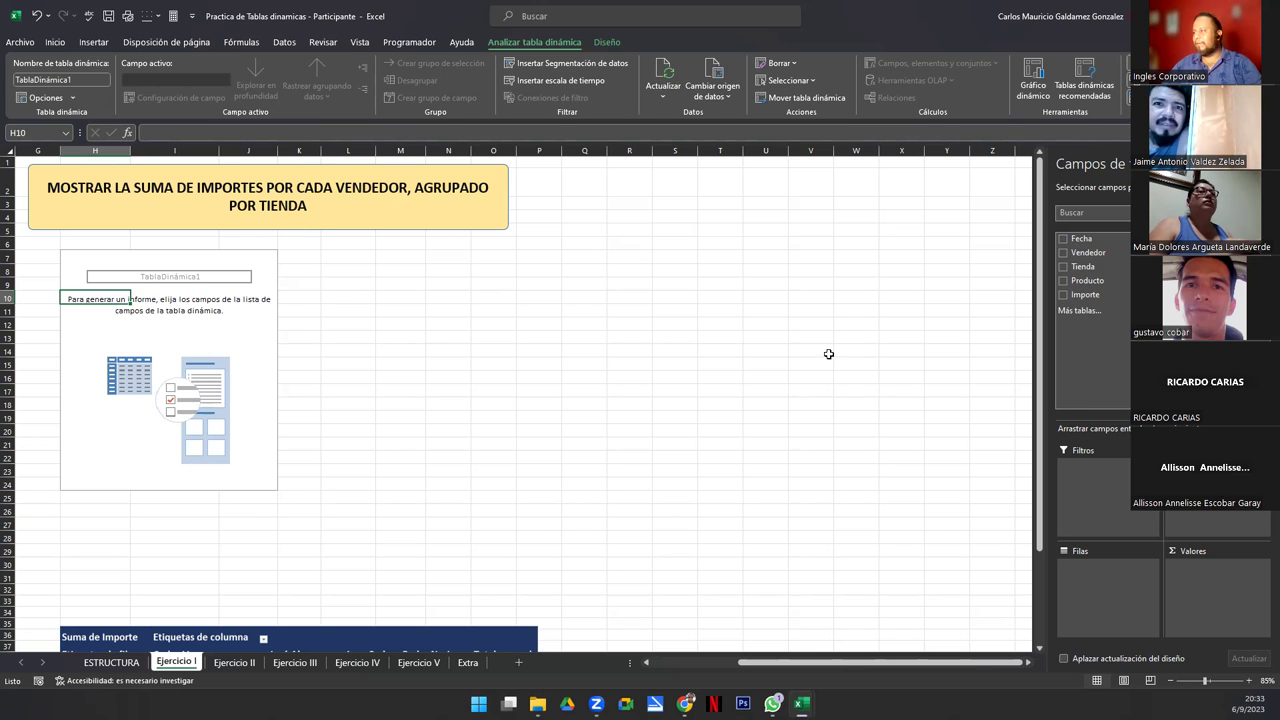
{"action": "left_click_drag", "start_coordinate": [1098, 255], "coordinate": [1081, 590]}
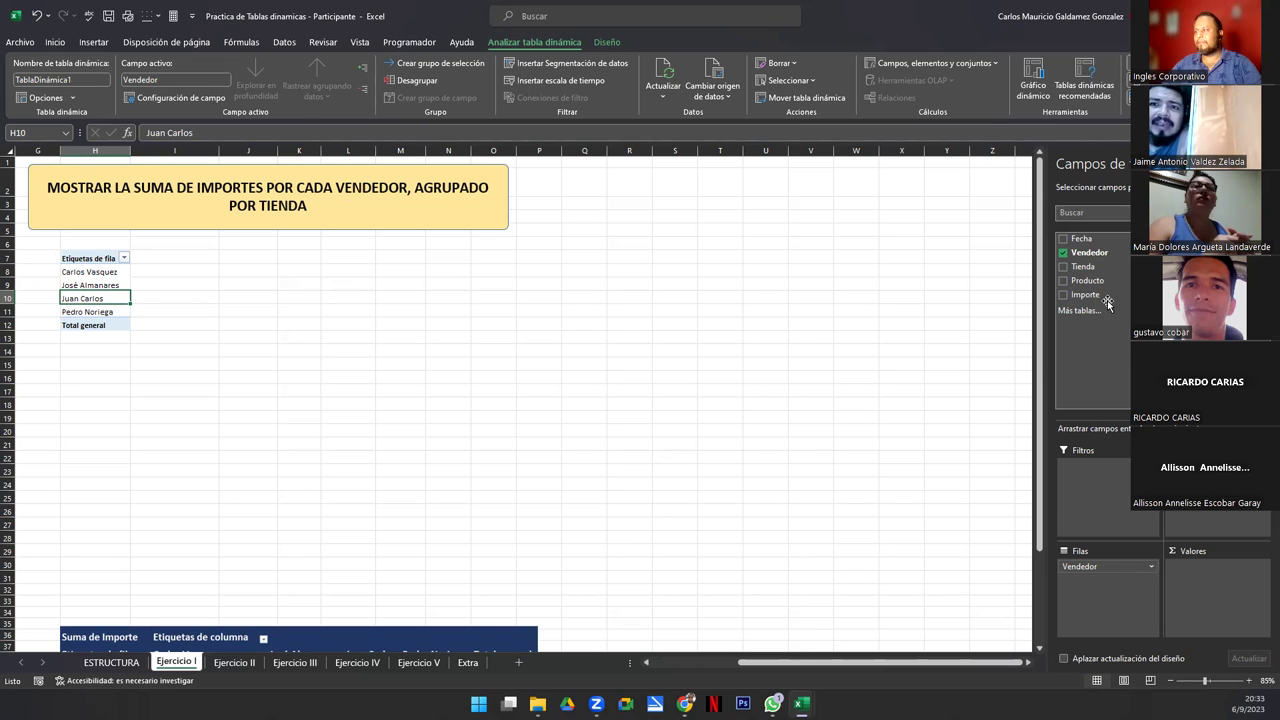
{"action": "left_click_drag", "start_coordinate": [1087, 270], "coordinate": [1114, 584]}
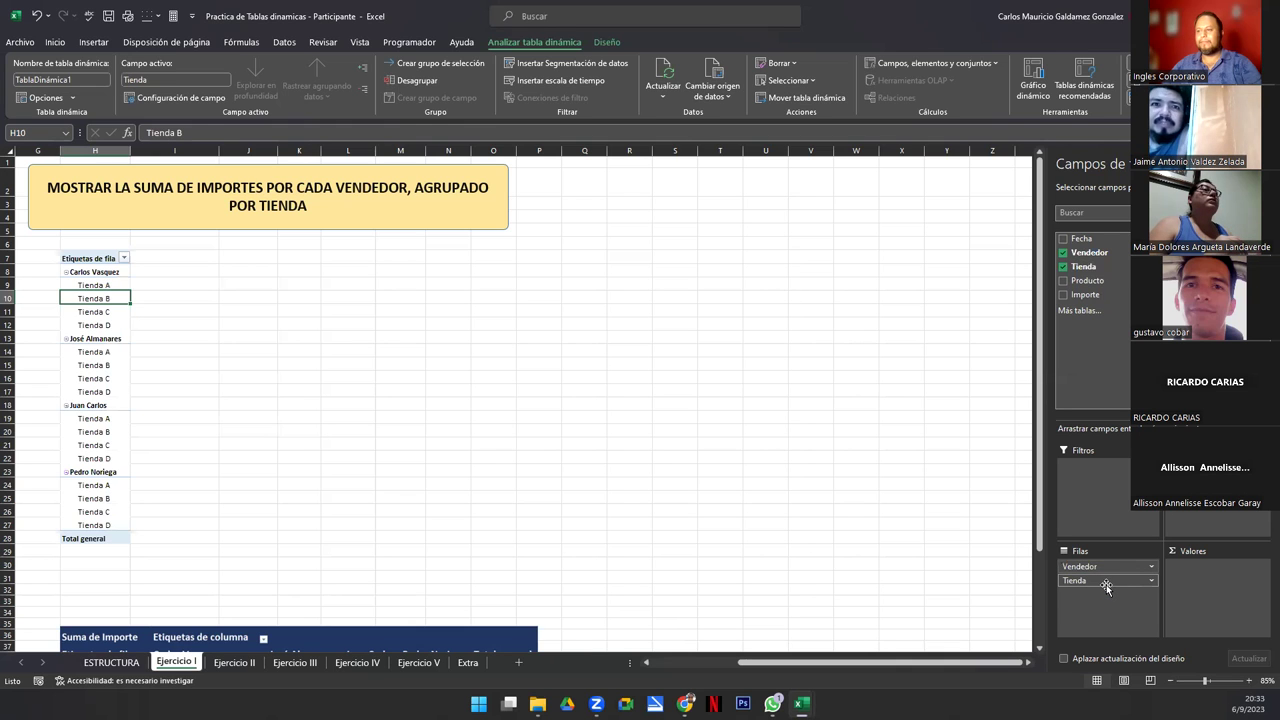
- Move the Vendedor field from rows to columns and bring the sample image up to around rows 19 to 27
{"action": "scroll", "coordinate": [394, 550], "scroll_direction": "down", "scroll_amount": 5}
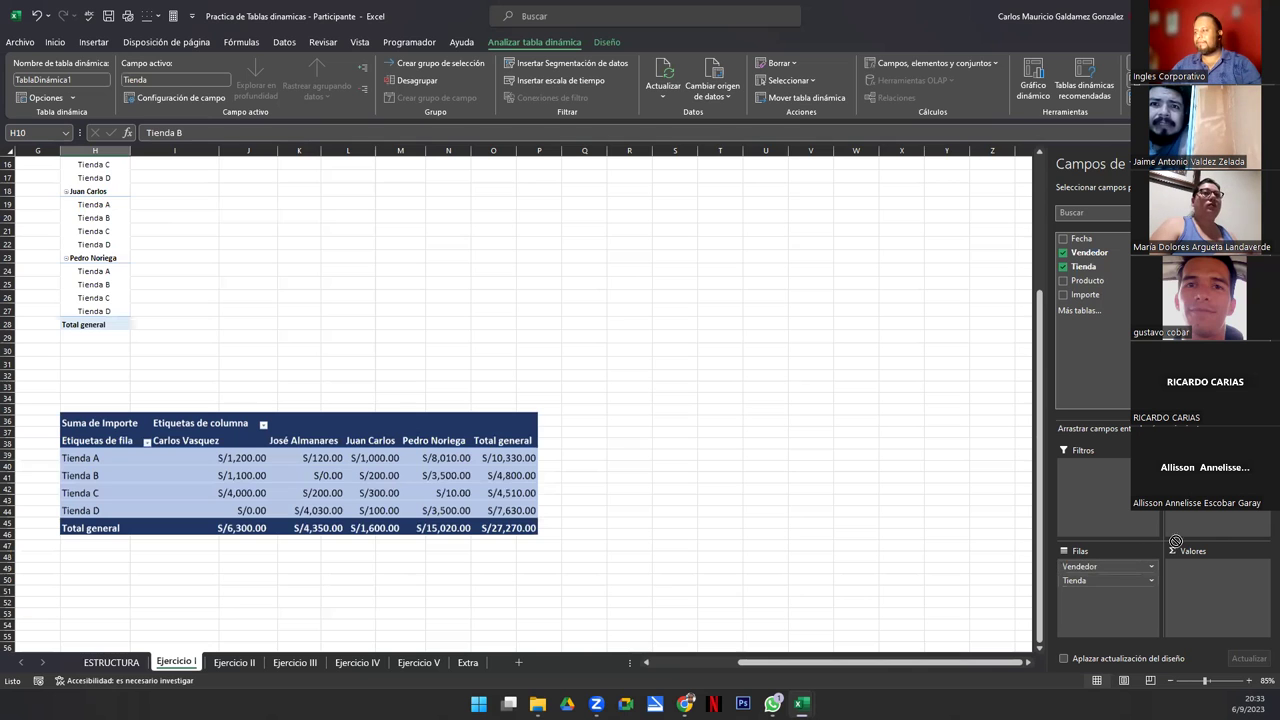
{"action": "left_click_drag", "start_coordinate": [1107, 566], "coordinate": [1212, 514]}
{"action": "scroll", "coordinate": [263, 440], "scroll_direction": "up", "scroll_amount": 5}
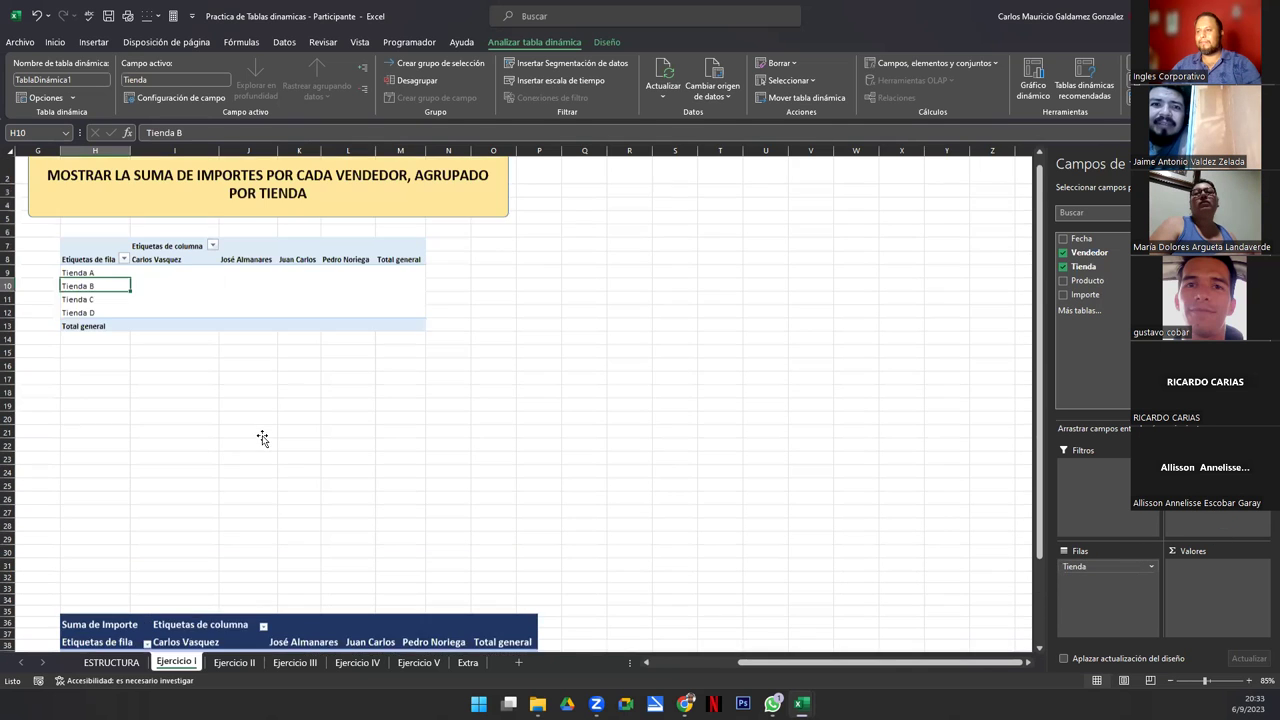
{"action": "left_click_drag", "start_coordinate": [263, 637], "coordinate": [382, 419]}
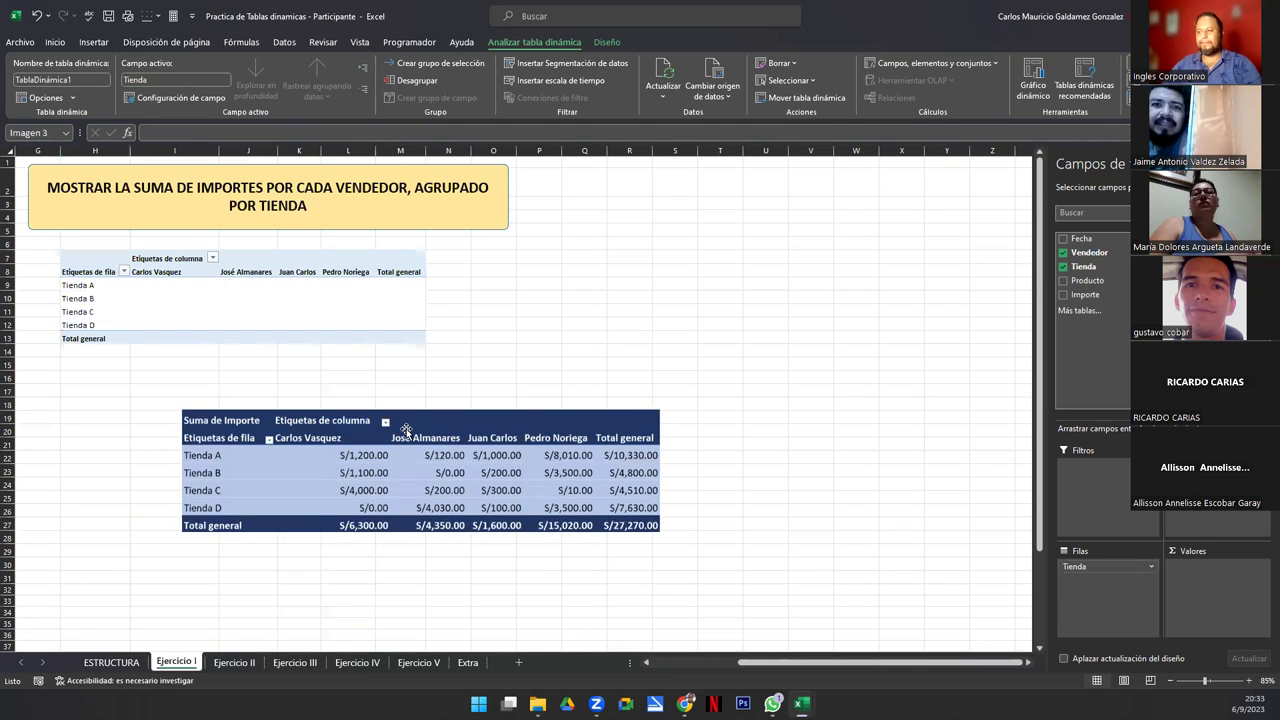
{"action": "left_click", "coordinate": [222, 312]}
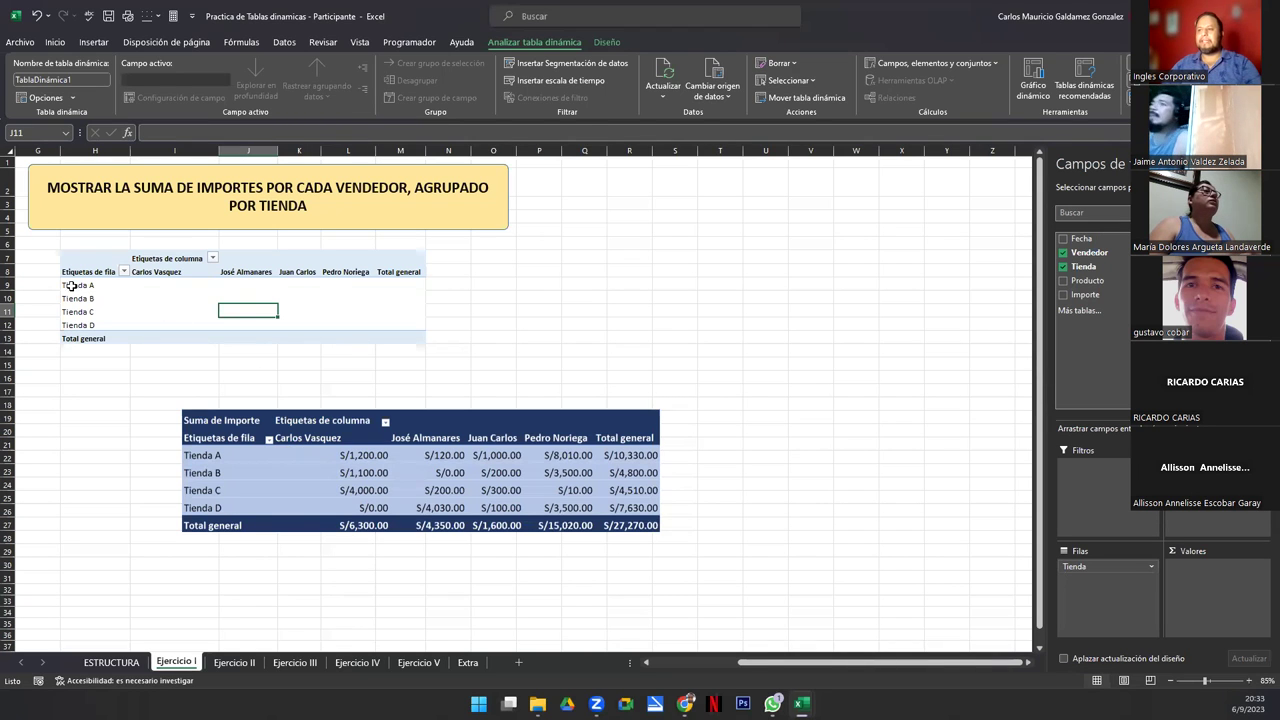
- Compare the exercise instruction's seller and store wording with the sales data and the pivot table's row and column labels
{"action": "scroll", "coordinate": [135, 330], "scroll_direction": "left", "scroll_amount": 2}
{"action": "scroll", "coordinate": [135, 330], "scroll_direction": "up", "scroll_amount": 1}
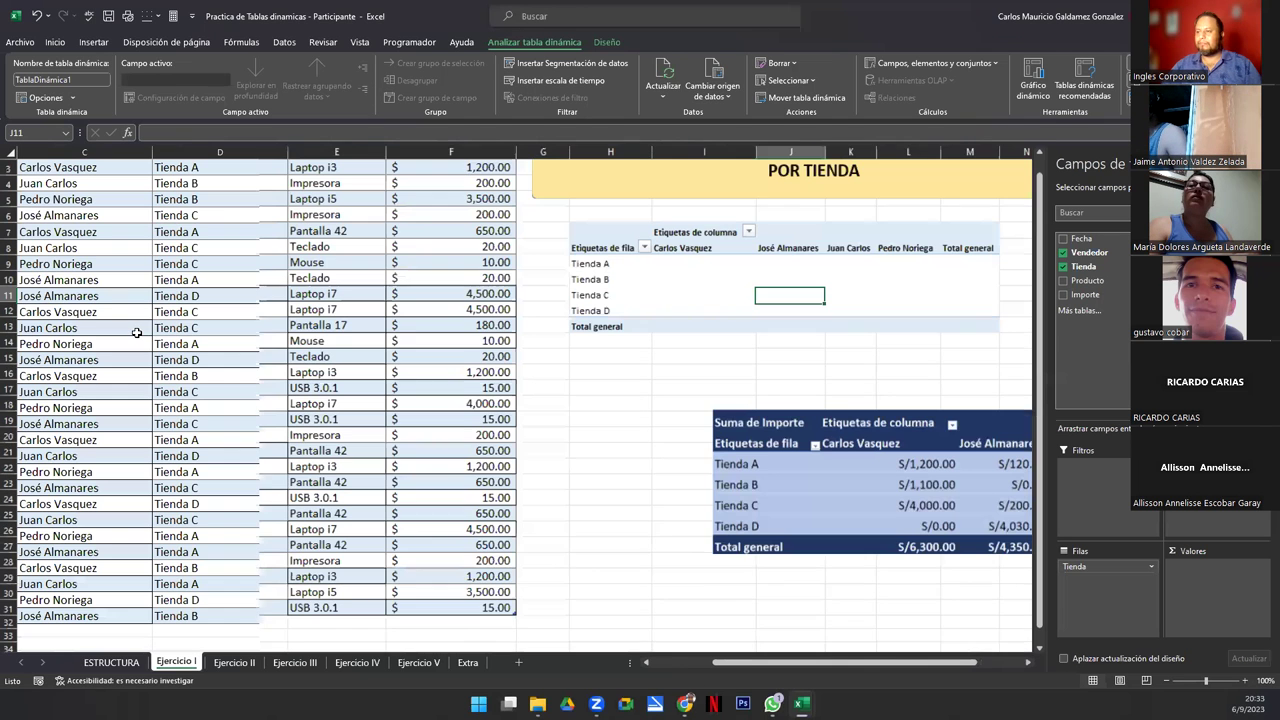
{"action": "scroll", "coordinate": [686, 343], "scroll_direction": "up", "scroll_amount": 1}
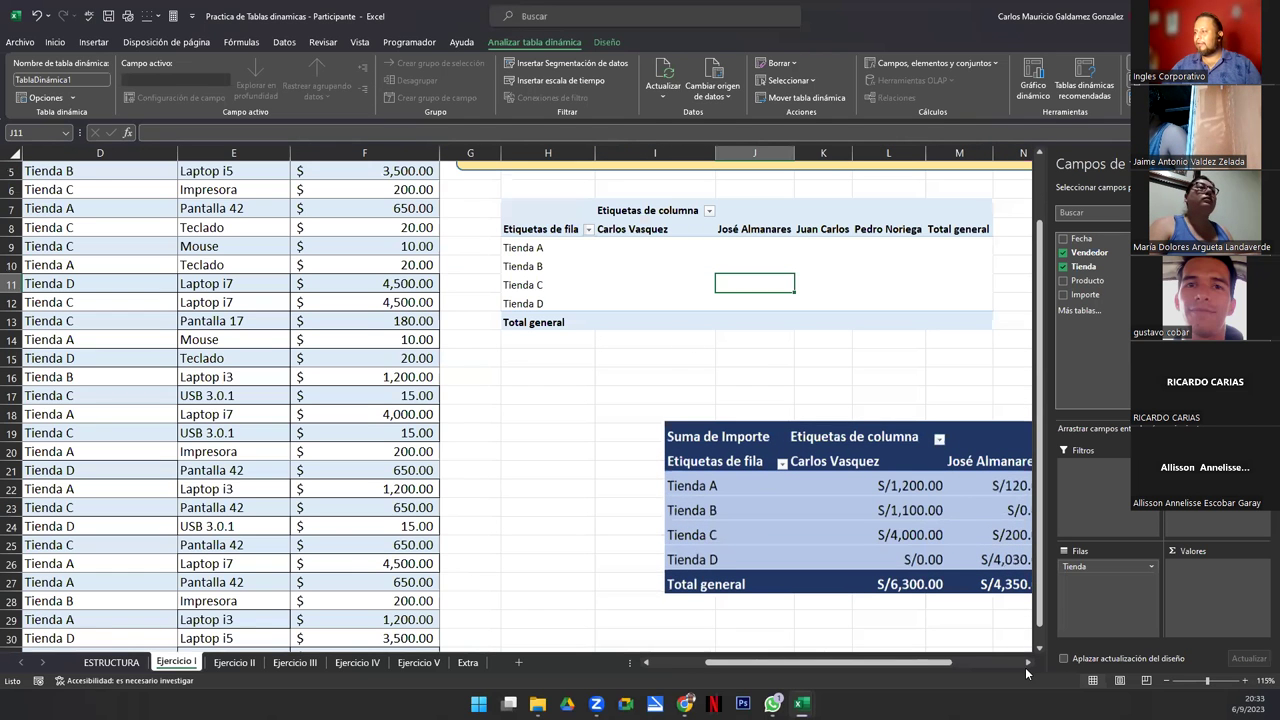
{"action": "scroll", "coordinate": [1031, 665], "scroll_direction": "right", "scroll_amount": 3}
{"action": "scroll", "coordinate": [337, 370], "scroll_direction": "up", "scroll_amount": 2}
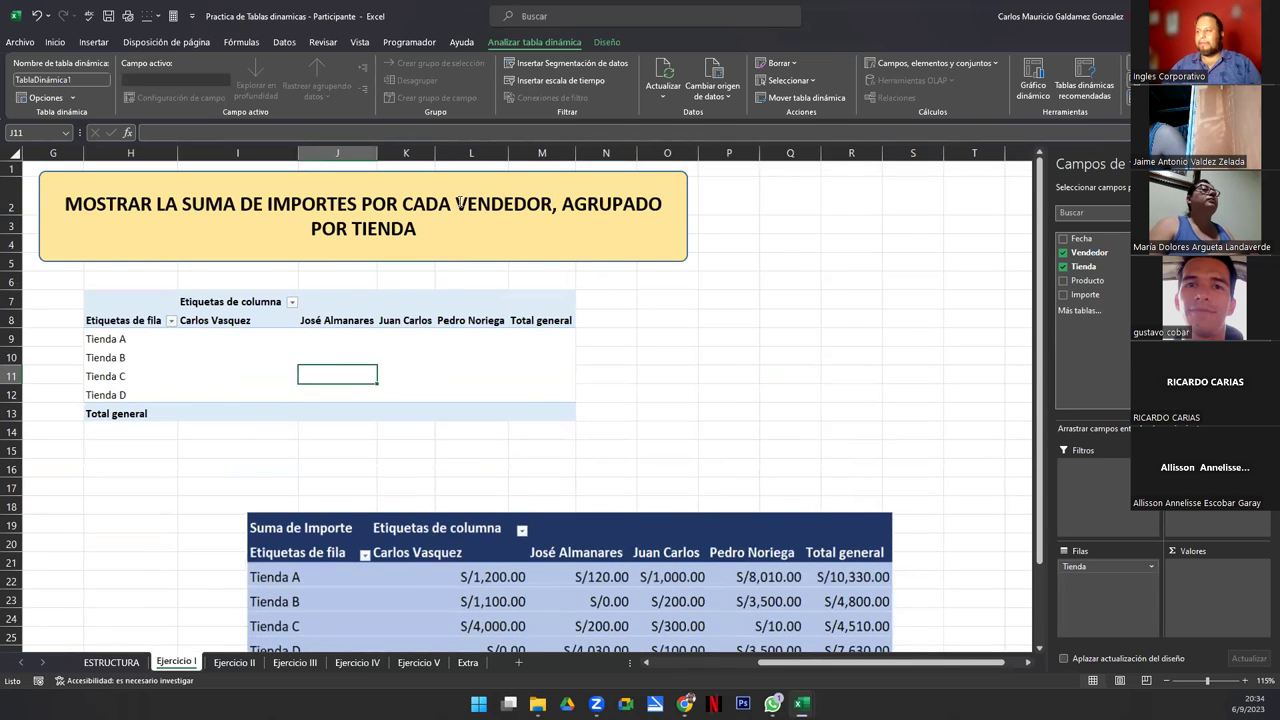
{"action": "left_click_drag", "start_coordinate": [459, 203], "coordinate": [417, 229]}
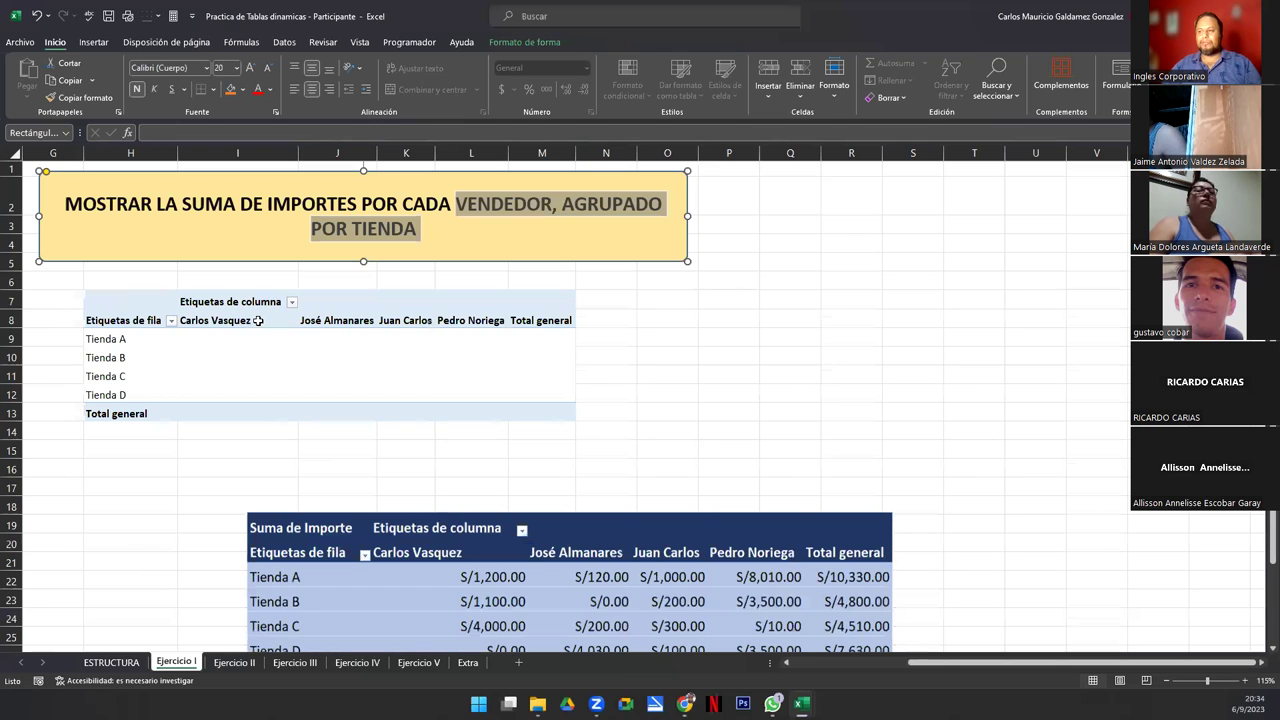
{"action": "left_click", "coordinate": [138, 339]}
{"action": "left_click", "coordinate": [255, 320]}
{"action": "key", "text": "Right"}
{"action": "key", "text": "Right"}
{"action": "key", "text": "Right"}
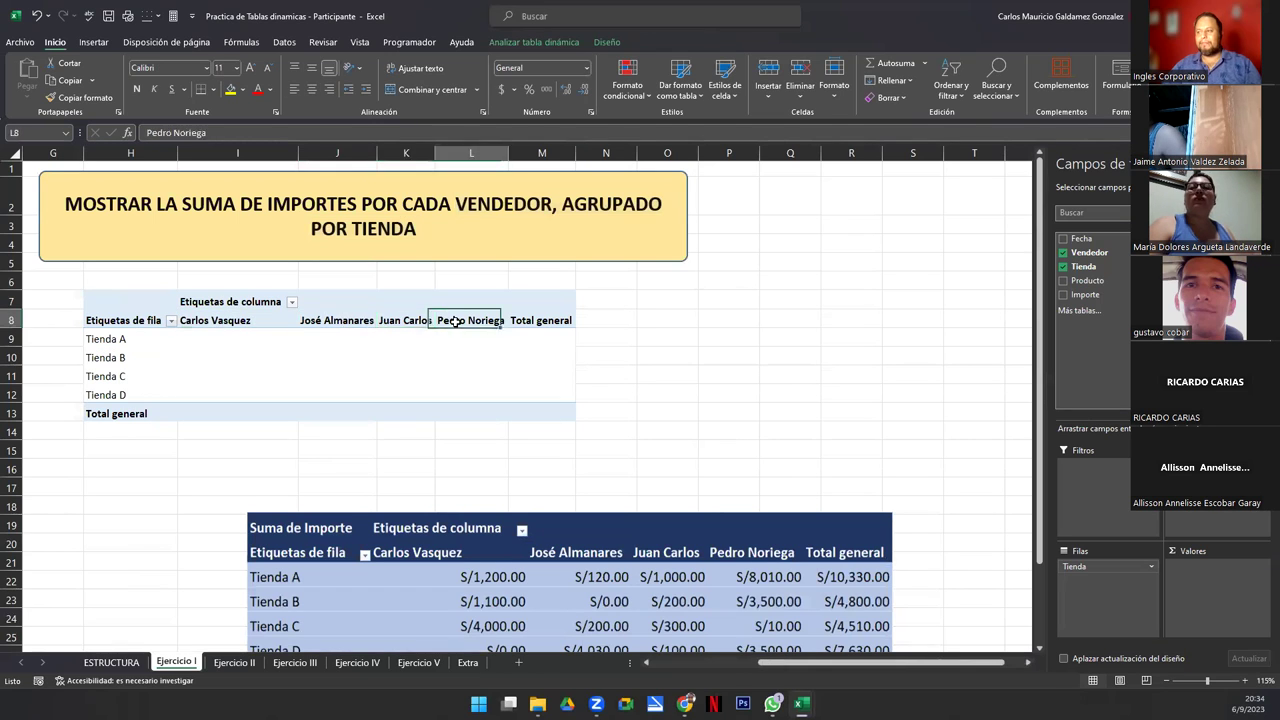
{"action": "left_click_drag", "start_coordinate": [242, 318], "coordinate": [470, 322]}
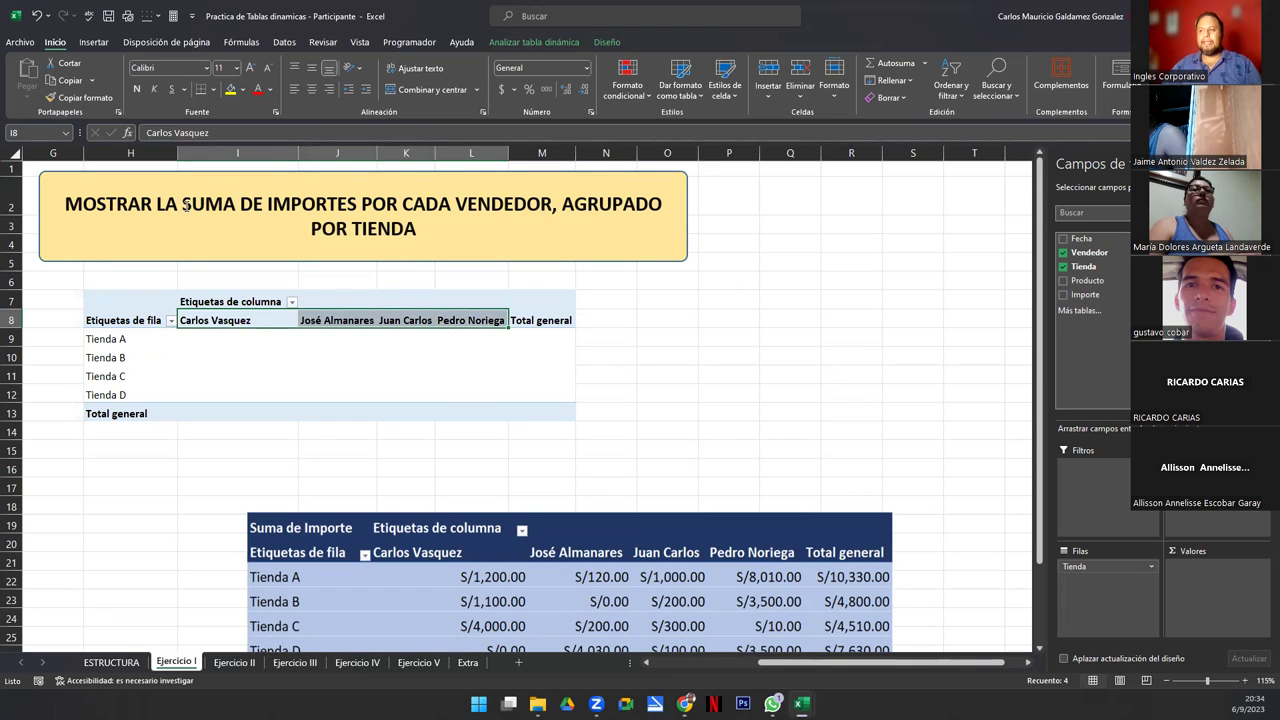
- Review the instruction's sum requirement against the empty value cells and add Importe to the pivot table's values
{"action": "left_click_drag", "start_coordinate": [182, 206], "coordinate": [369, 208]}
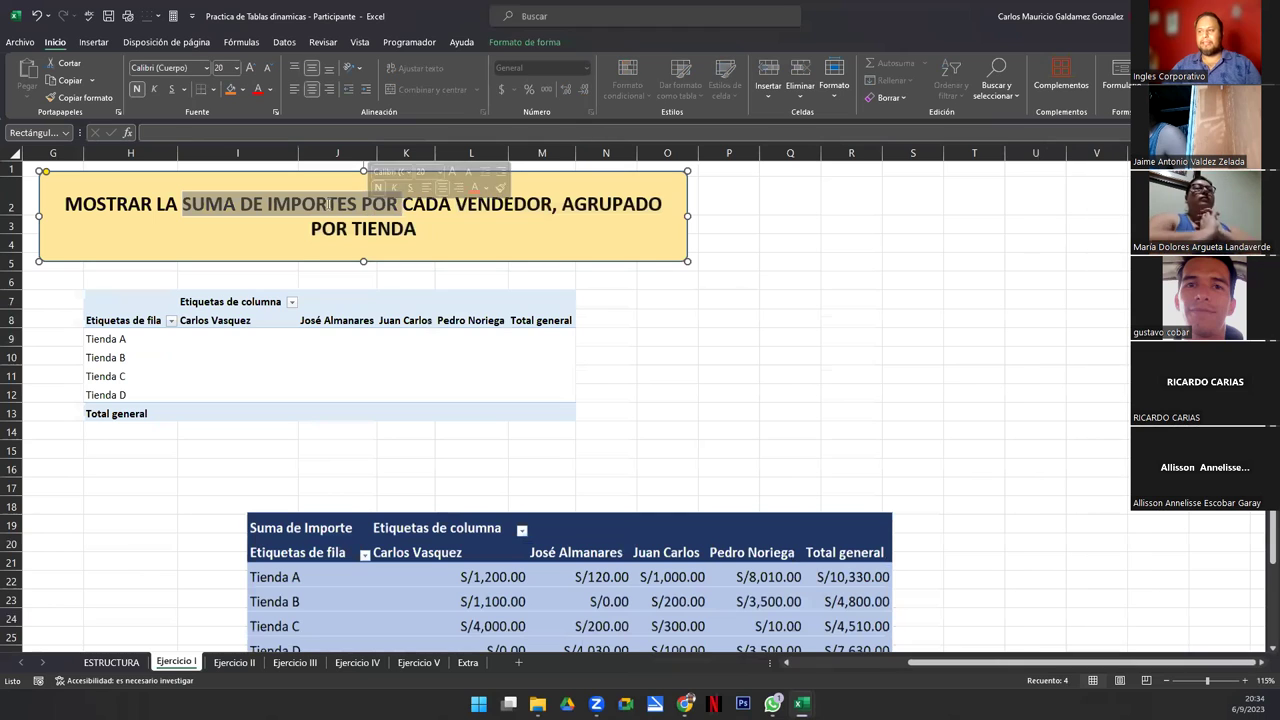
{"action": "left_click", "coordinate": [278, 357]}
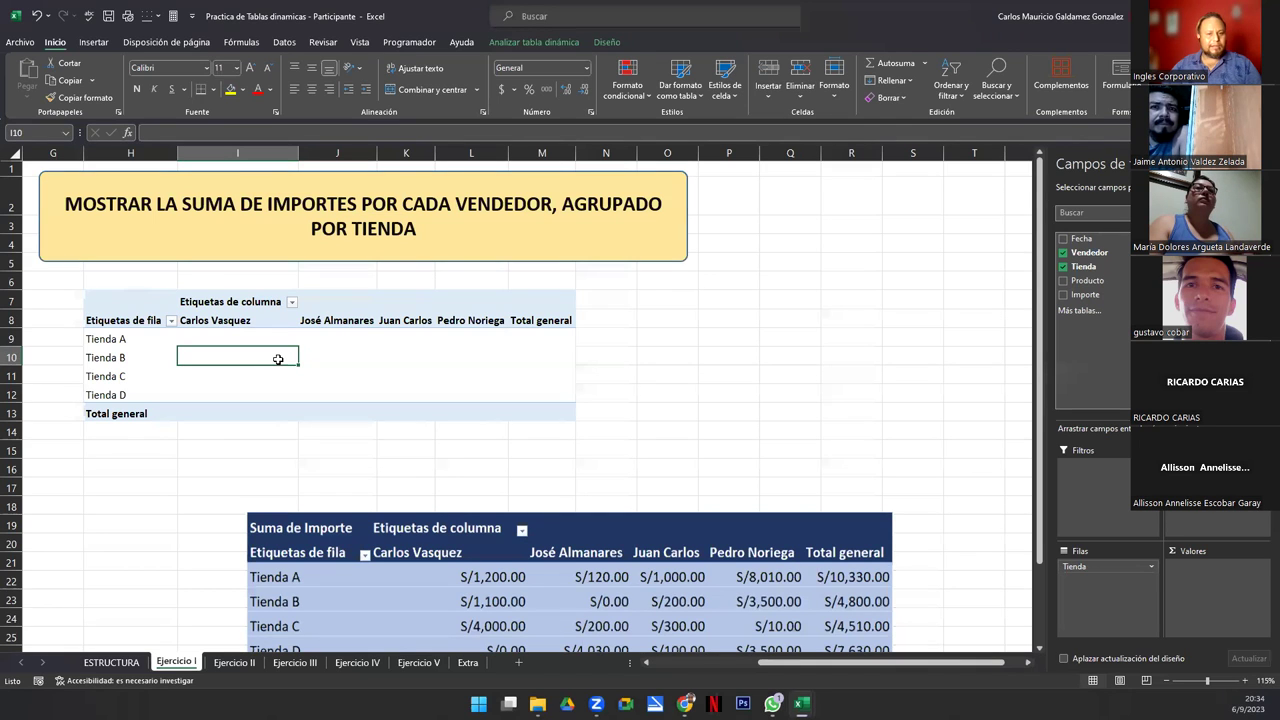
{"action": "left_click_drag", "start_coordinate": [246, 336], "coordinate": [560, 386]}
{"action": "left_click", "coordinate": [325, 370]}
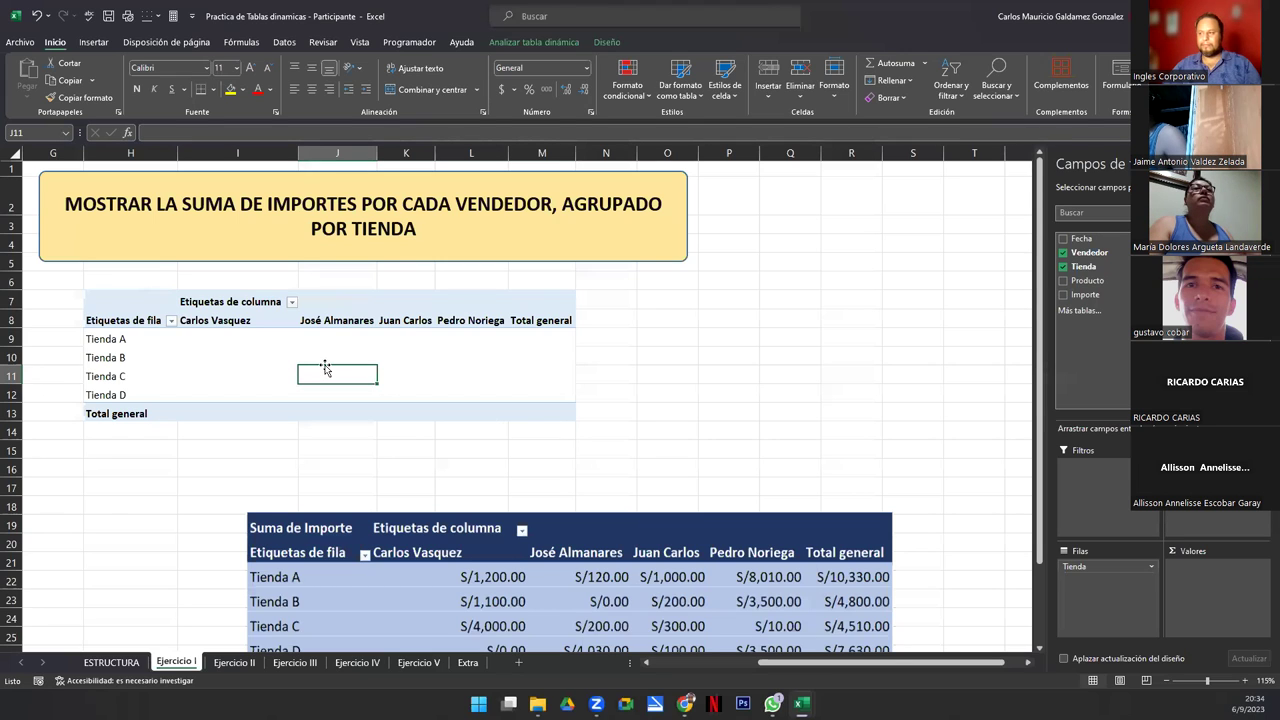
{"action": "left_click", "coordinate": [257, 359]}
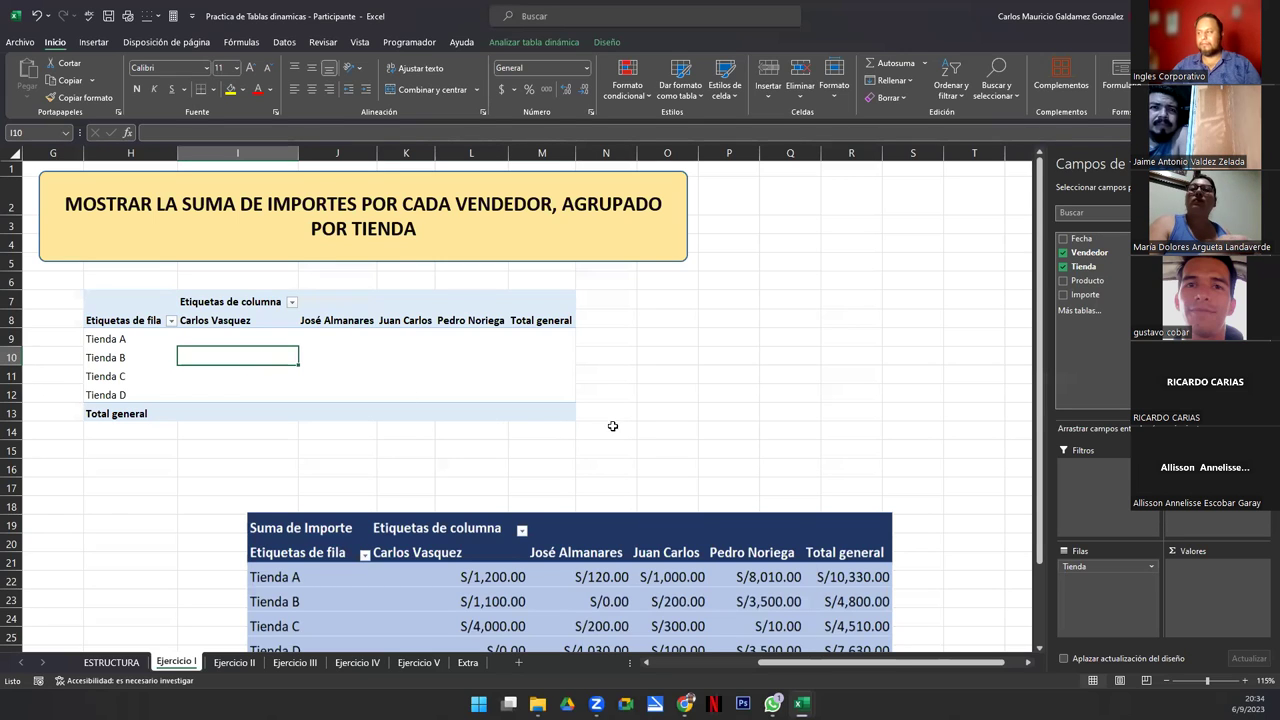
{"action": "left_click_drag", "start_coordinate": [1085, 295], "coordinate": [1212, 581]}
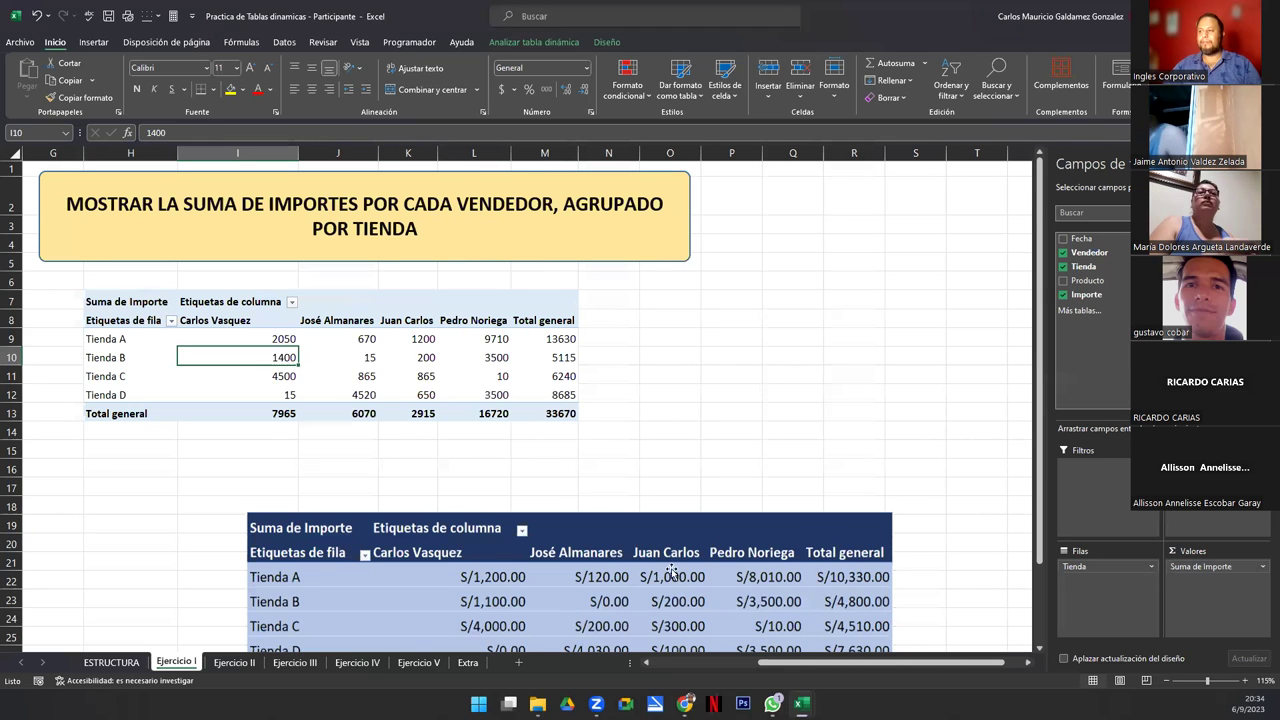
- Move the sample image to just below the pivot table and apply the accounting currency format to I9:M13
{"action": "left_click_drag", "start_coordinate": [533, 535], "coordinate": [376, 475]}
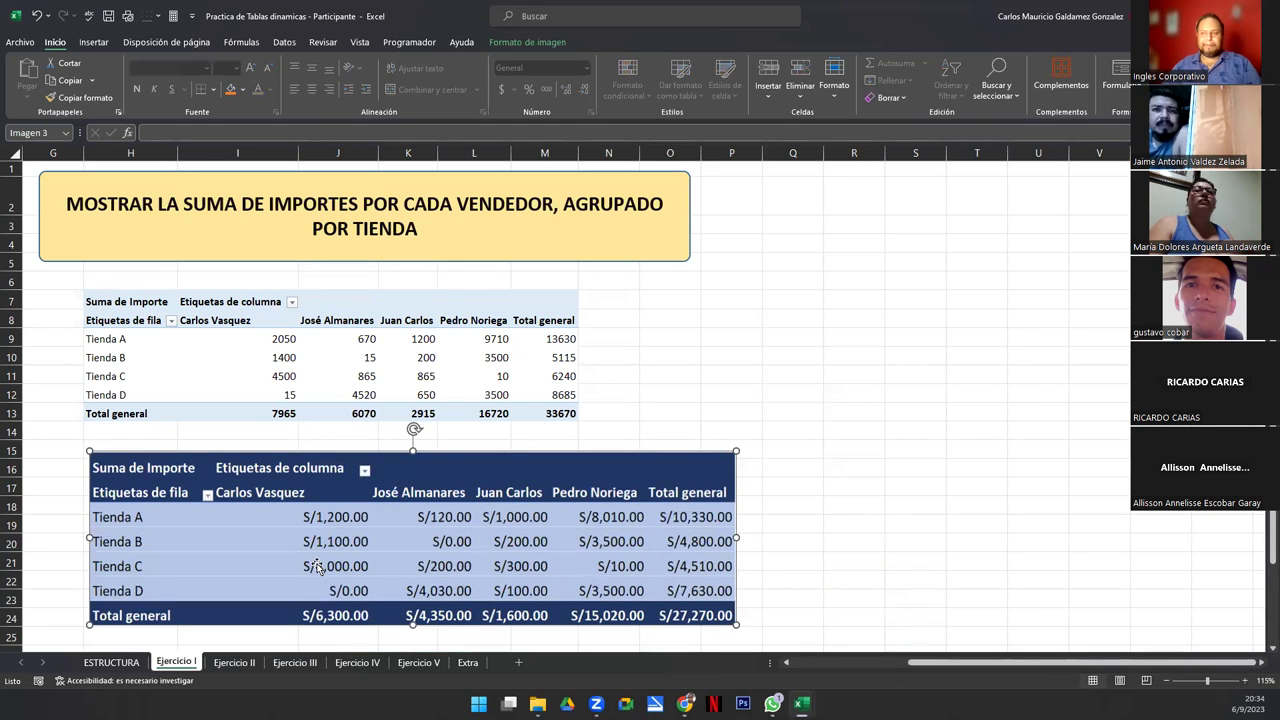
{"action": "left_click_drag", "start_coordinate": [240, 338], "coordinate": [538, 404]}
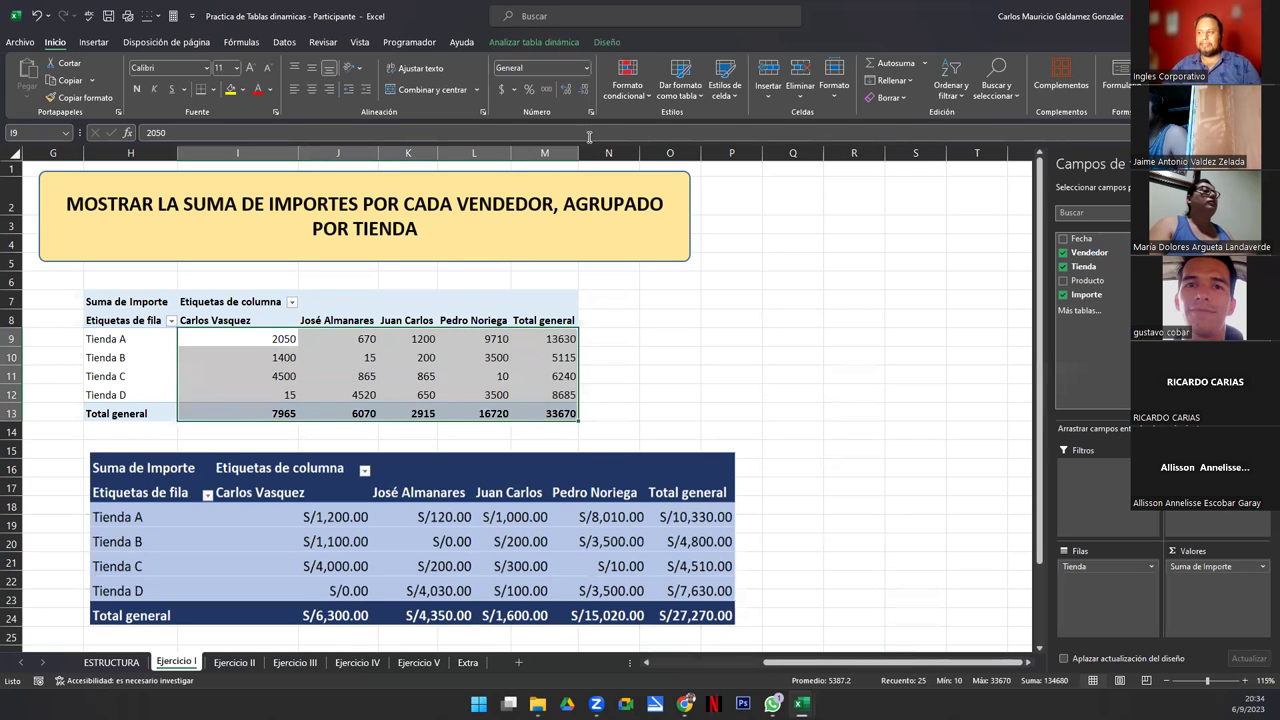
{"action": "left_click", "coordinate": [501, 89]}
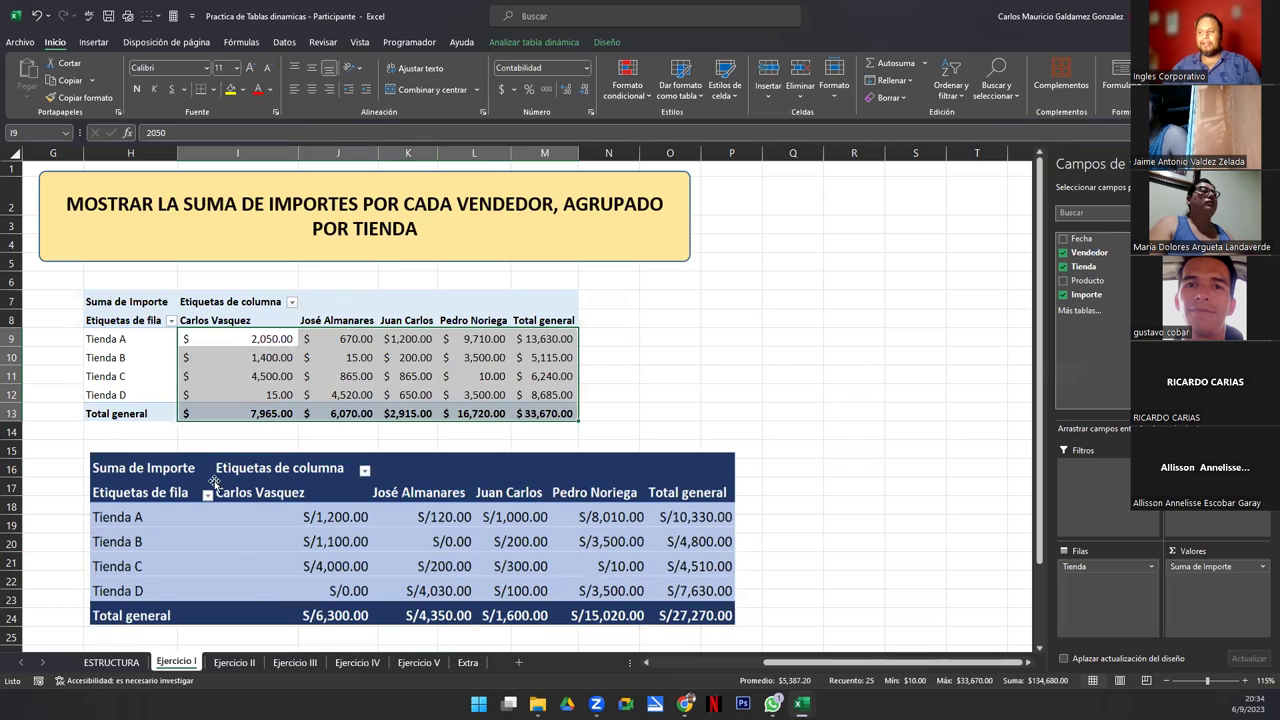
{"action": "left_click", "coordinate": [249, 397]}
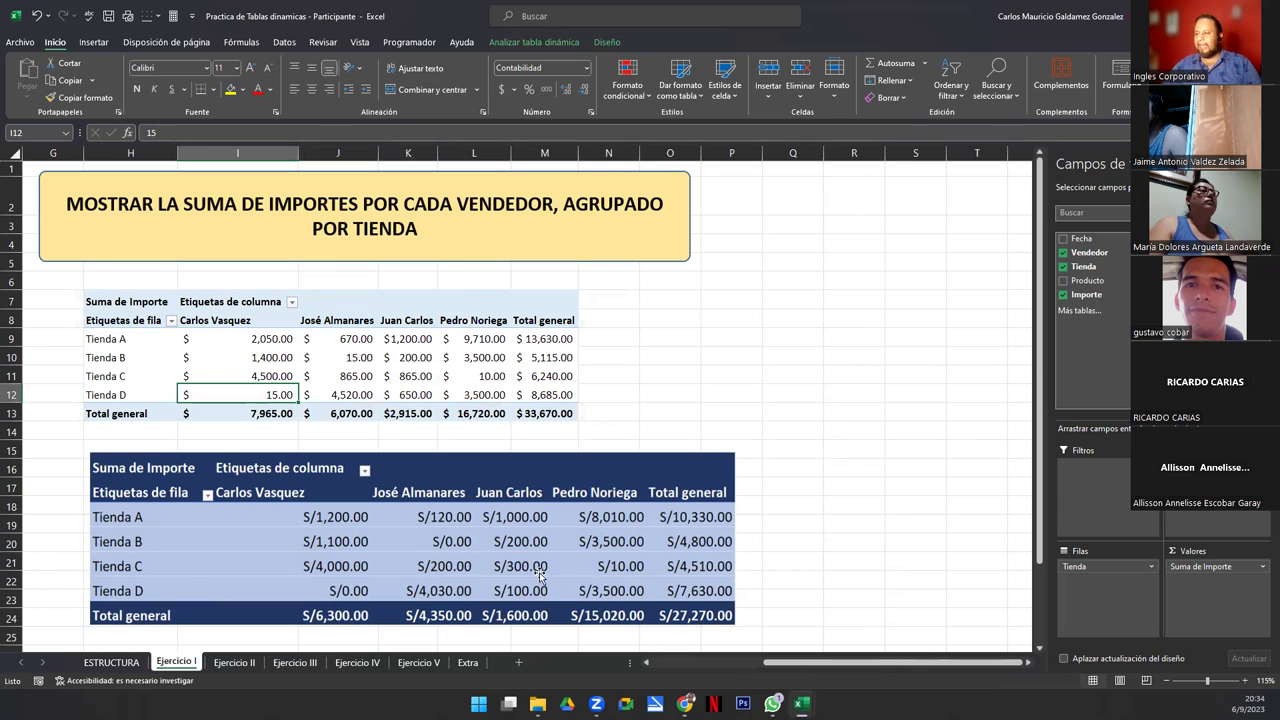
- Shrink the sample image and place it beside the yellow instruction box, around columns P to V and rows 1 to 6
{"action": "left_click_drag", "start_coordinate": [338, 480], "coordinate": [827, 310]}
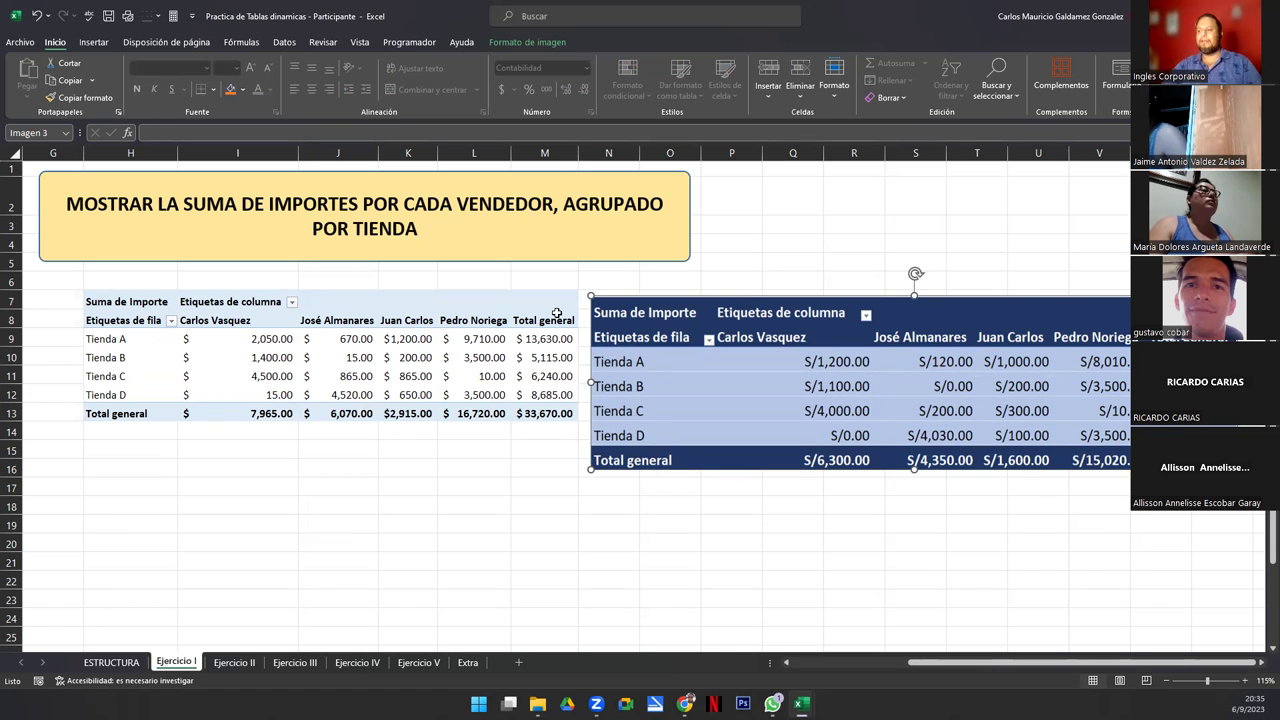
{"action": "left_click_drag", "start_coordinate": [591, 469], "coordinate": [849, 403]}
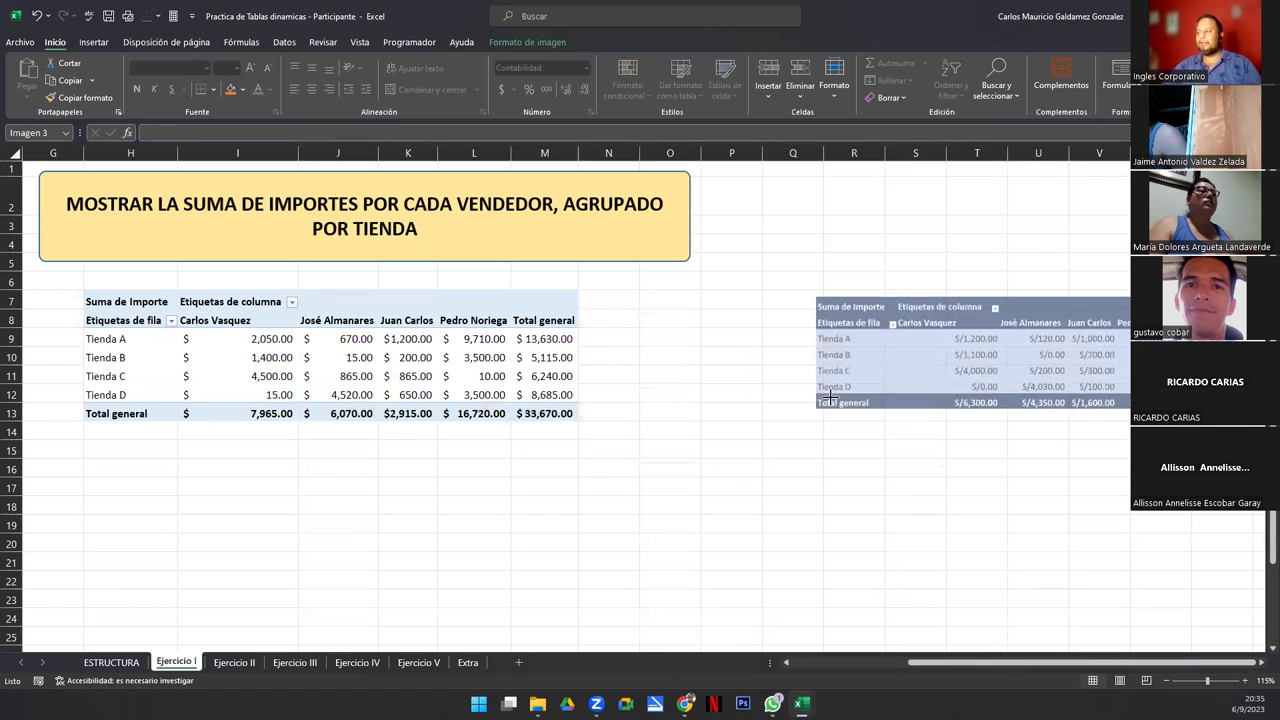
{"action": "left_click_drag", "start_coordinate": [940, 368], "coordinate": [792, 248]}
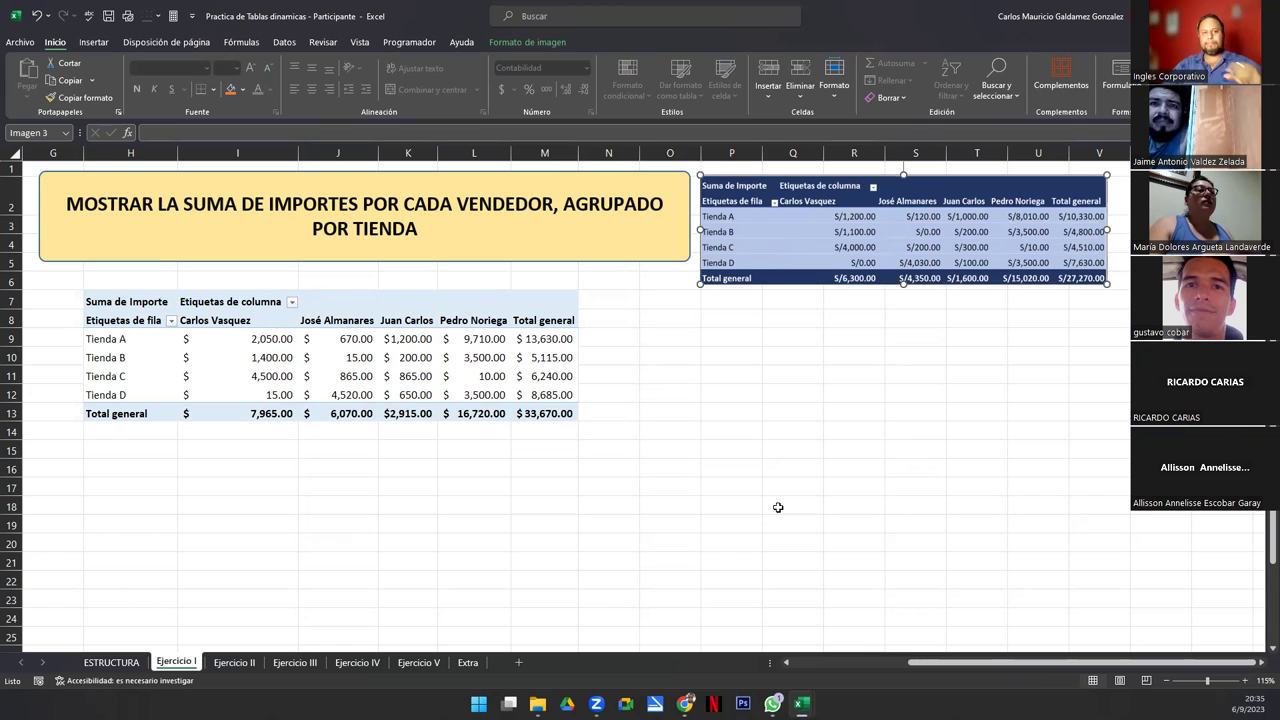
{"action": "left_click", "coordinate": [207, 203]}
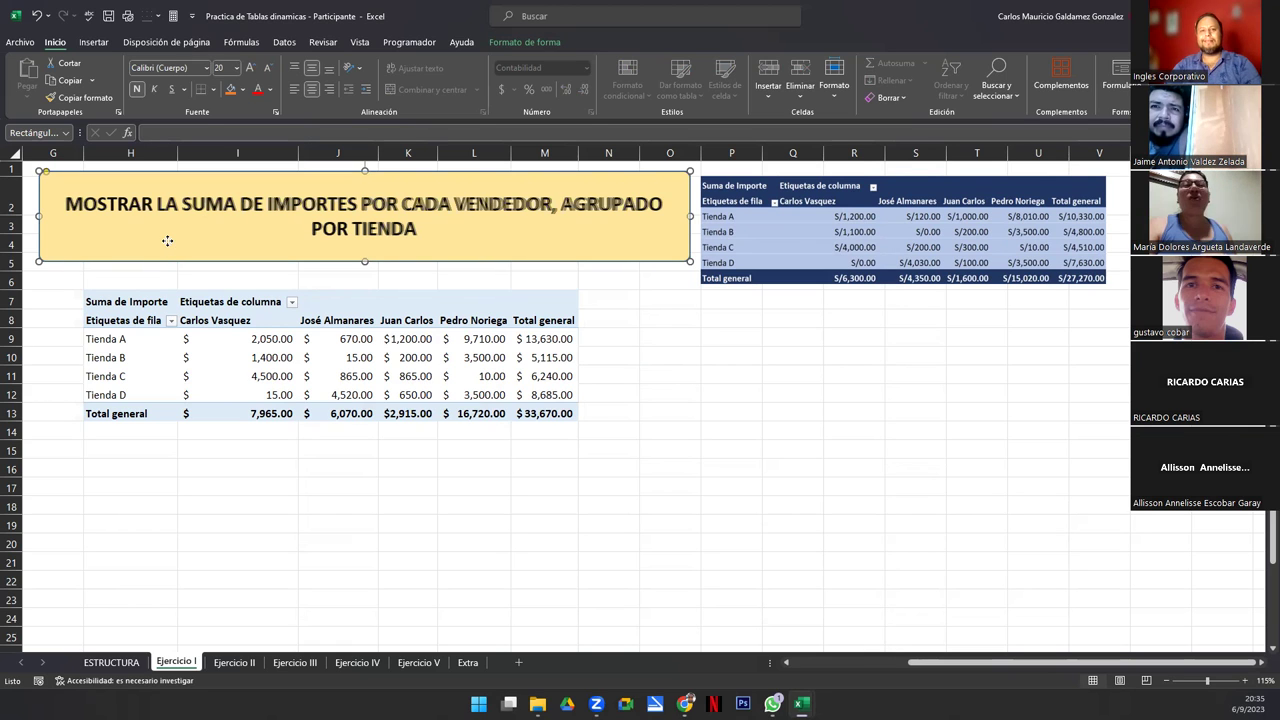
{"action": "right_click", "coordinate": [168, 244]}
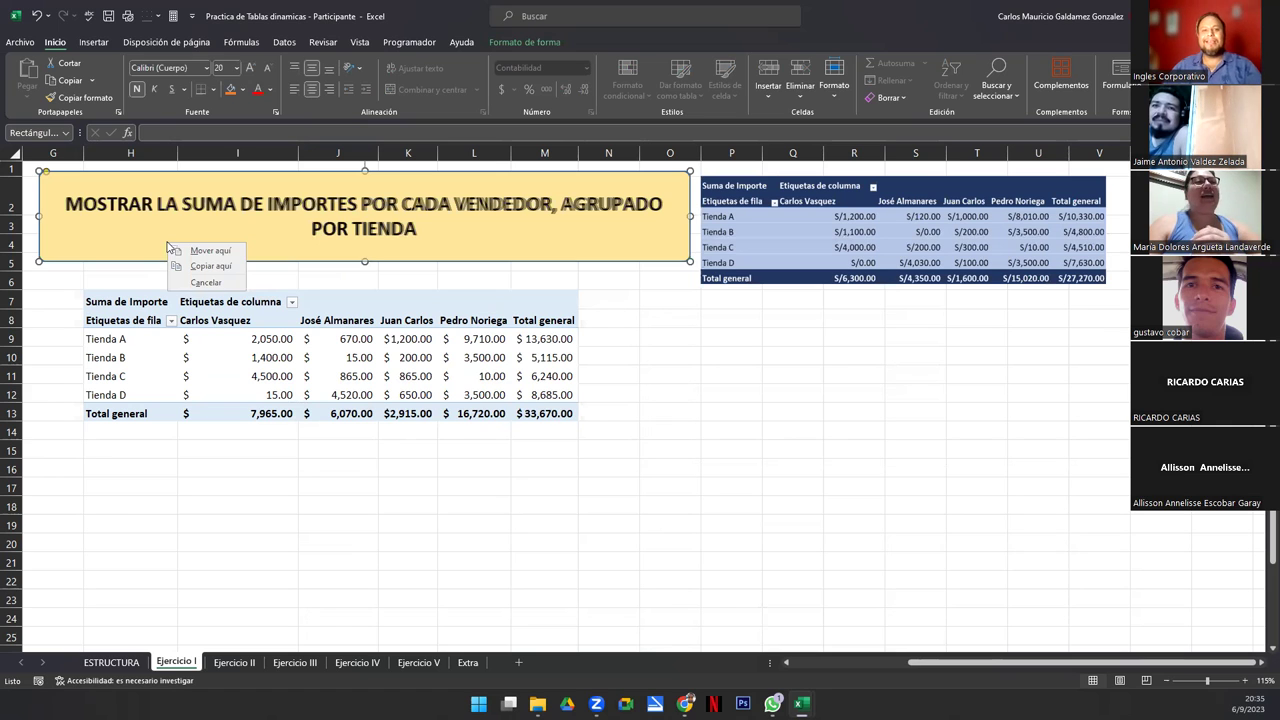
{"action": "left_click", "coordinate": [214, 351]}
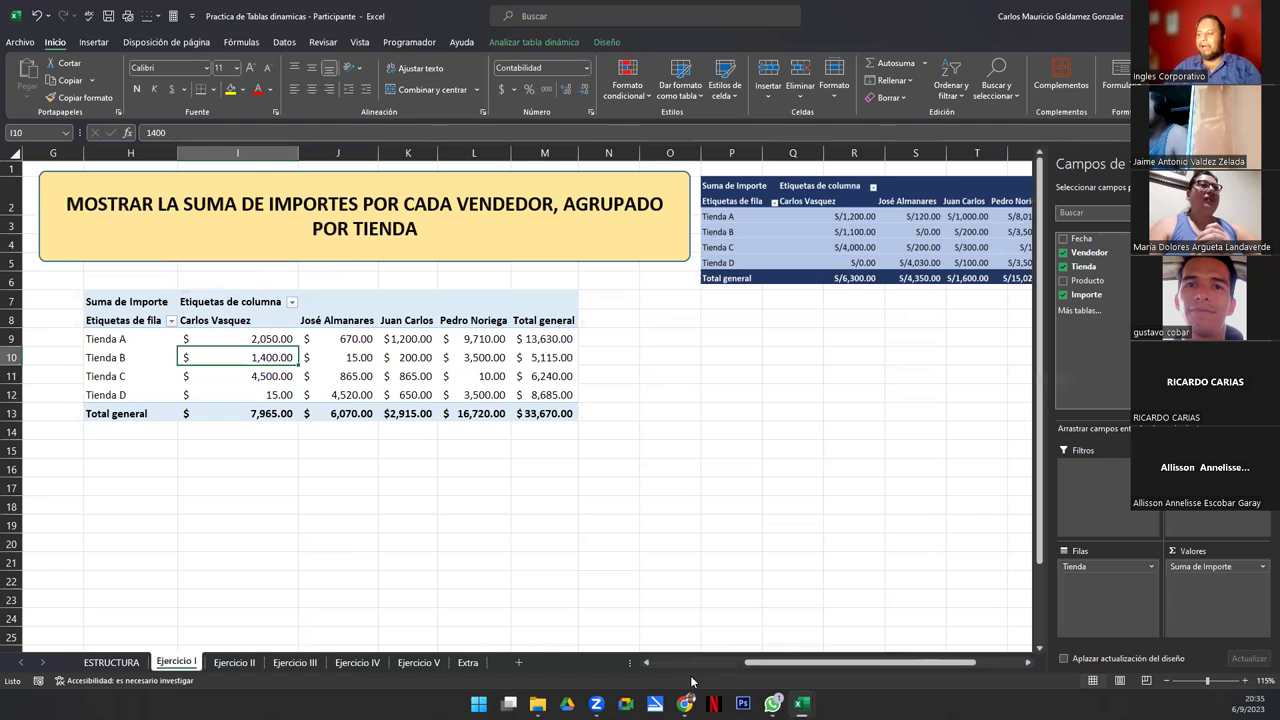
- Take a screen capture of the completed pivot table in H7:M13 and paste it as an image at P8
{"action": "left_click_drag", "start_coordinate": [745, 663], "coordinate": [772, 663]}
{"action": "left_click_drag", "start_coordinate": [128, 303], "coordinate": [565, 414]}
{"action": "left_click", "coordinate": [306, 566]}
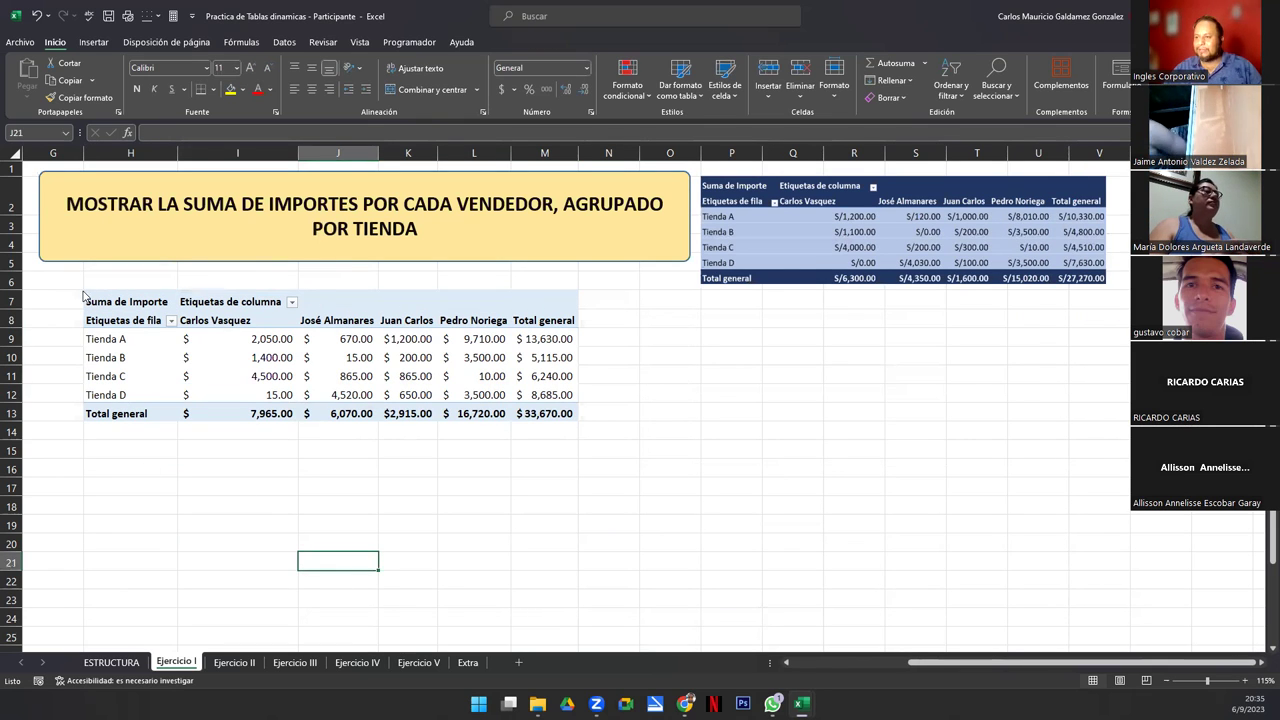
{"action": "key", "text": "super+shift+s"}
{"action": "left_click_drag", "start_coordinate": [166, 349], "coordinate": [577, 421]}
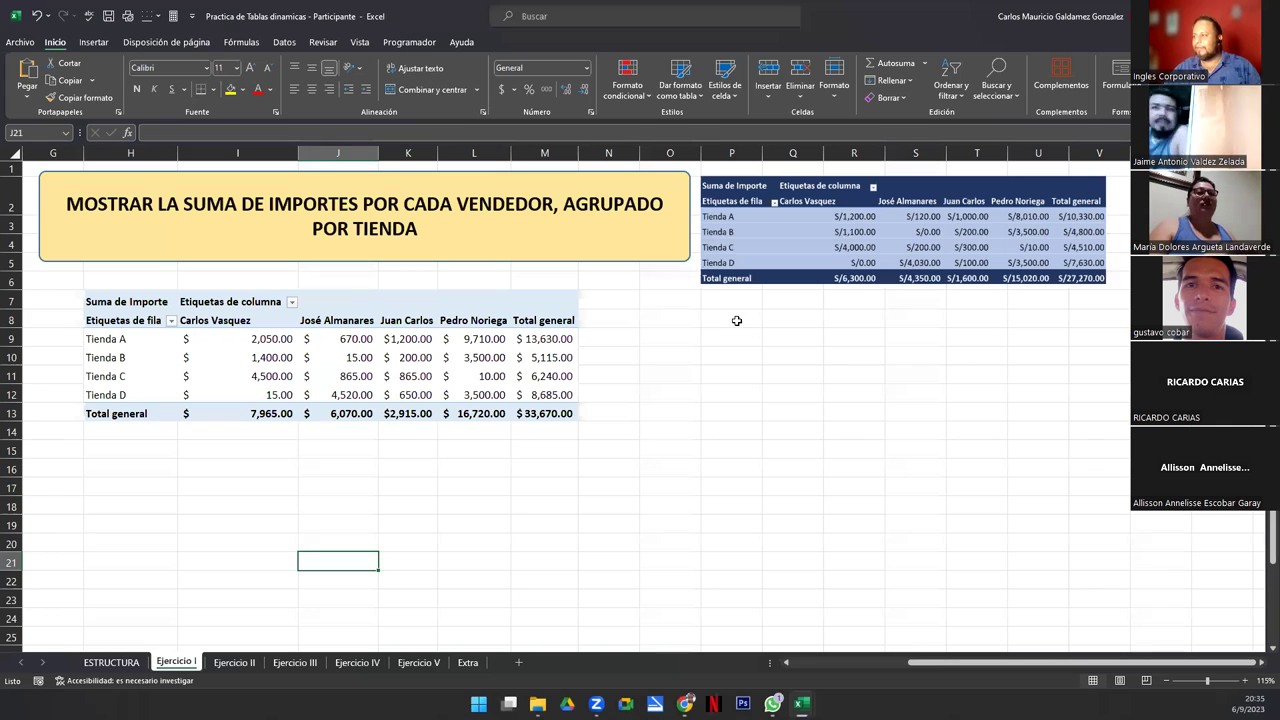
{"action": "left_click", "coordinate": [736, 320]}
{"action": "key", "text": "ctrl+v"}
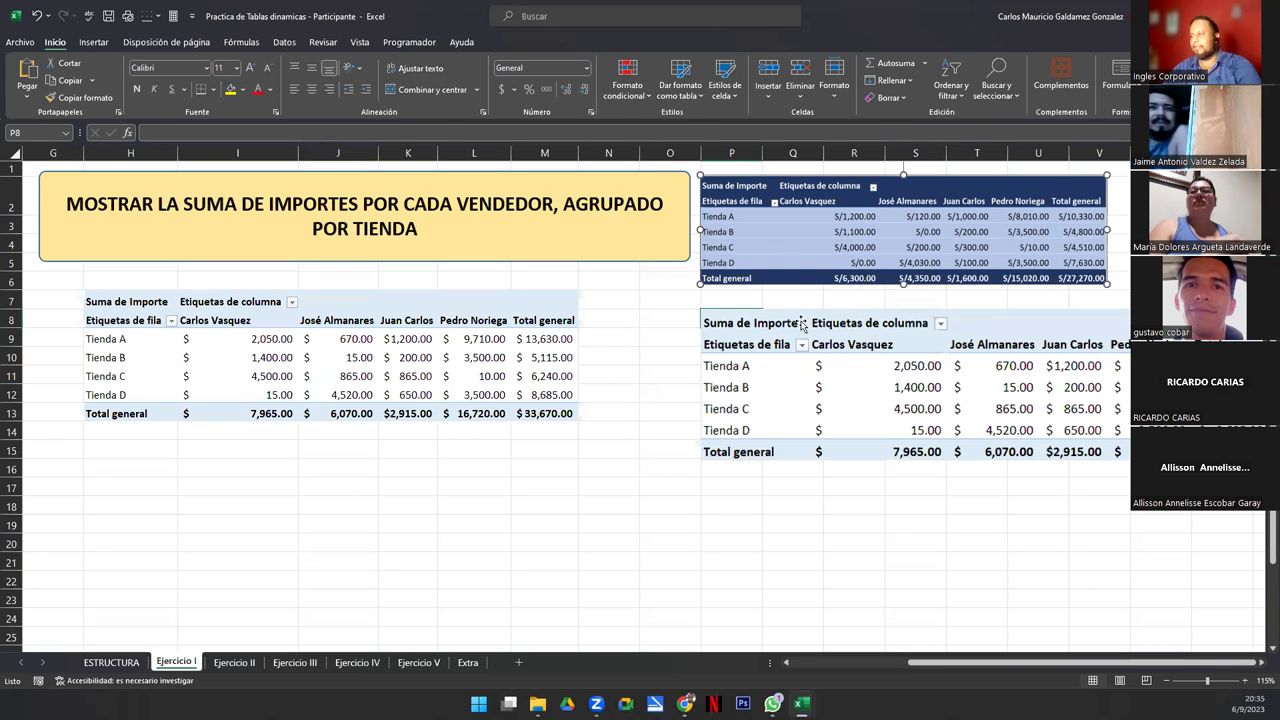
- Delete the old sample image, then shrink the pasted pivot capture and place it around P7:V13
{"action": "left_click", "coordinate": [801, 325]}
{"action": "left_click_drag", "start_coordinate": [700, 462], "coordinate": [857, 418]}
{"action": "left_click_drag", "start_coordinate": [970, 374], "coordinate": [816, 356]}
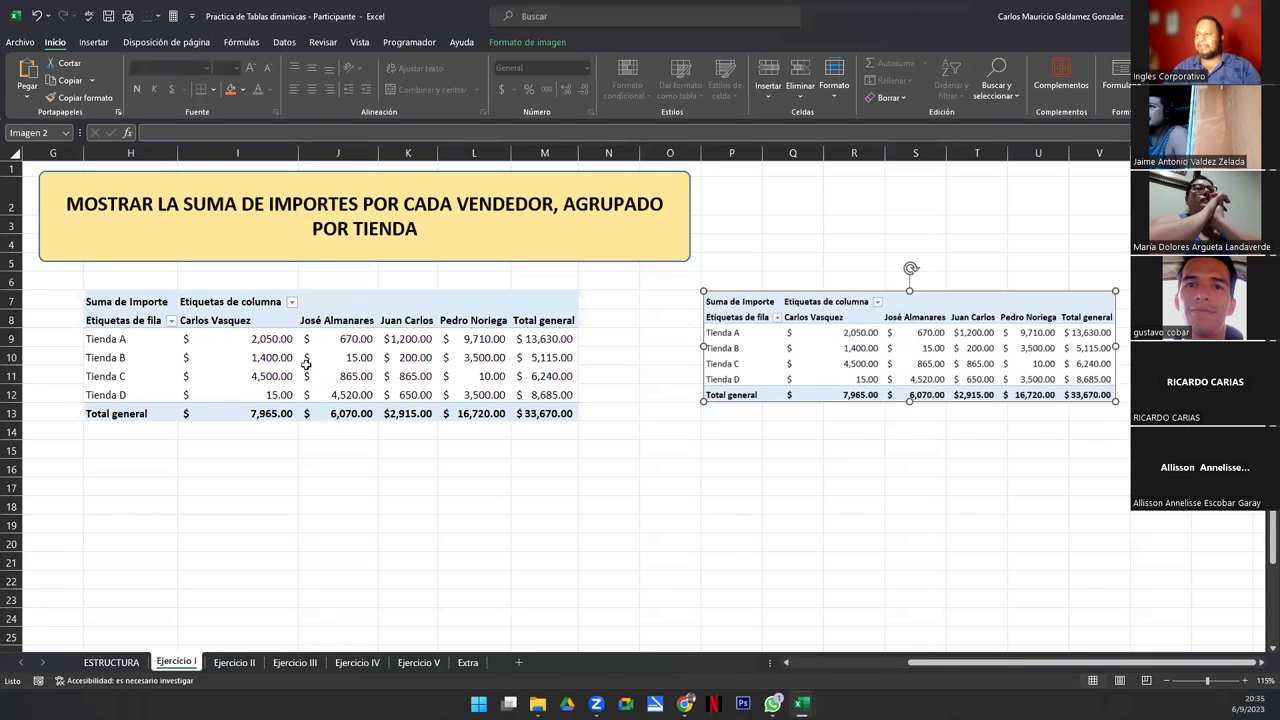
- Shift the pivot capture image over by about one column so that it starts near column Q at row 7
{"action": "left_click", "coordinate": [282, 386]}
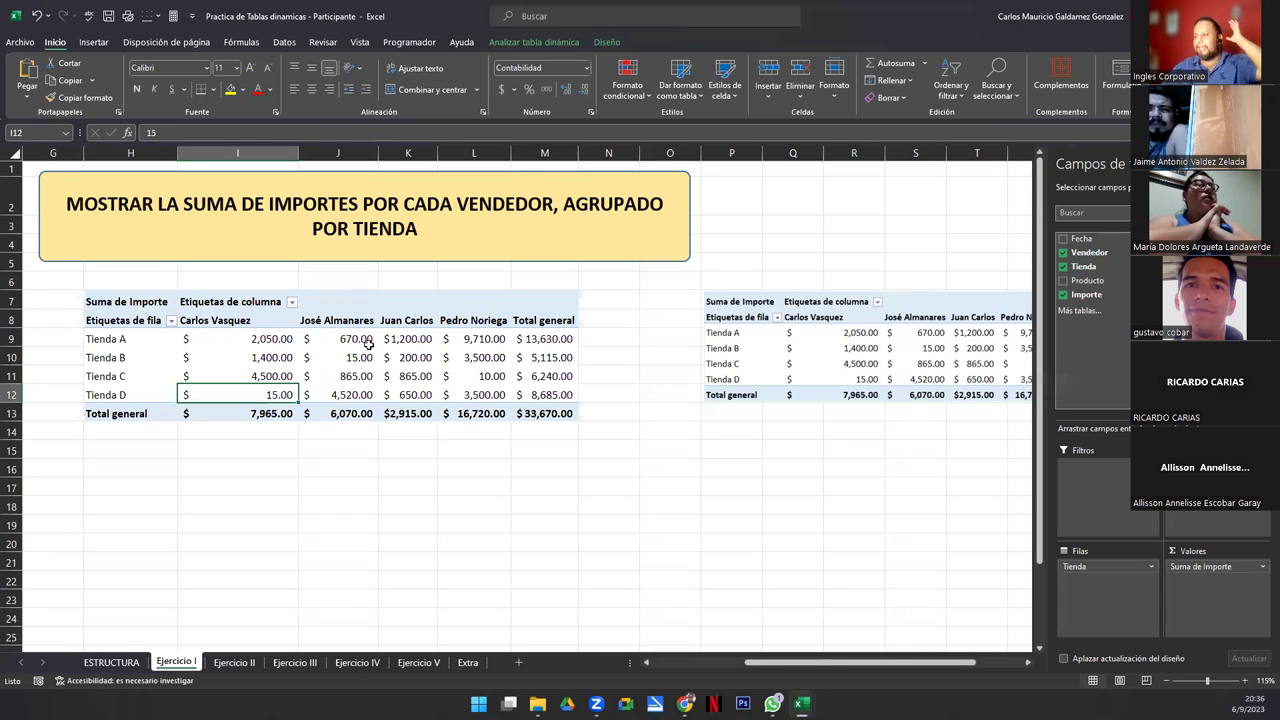
{"action": "left_click", "coordinate": [316, 362]}
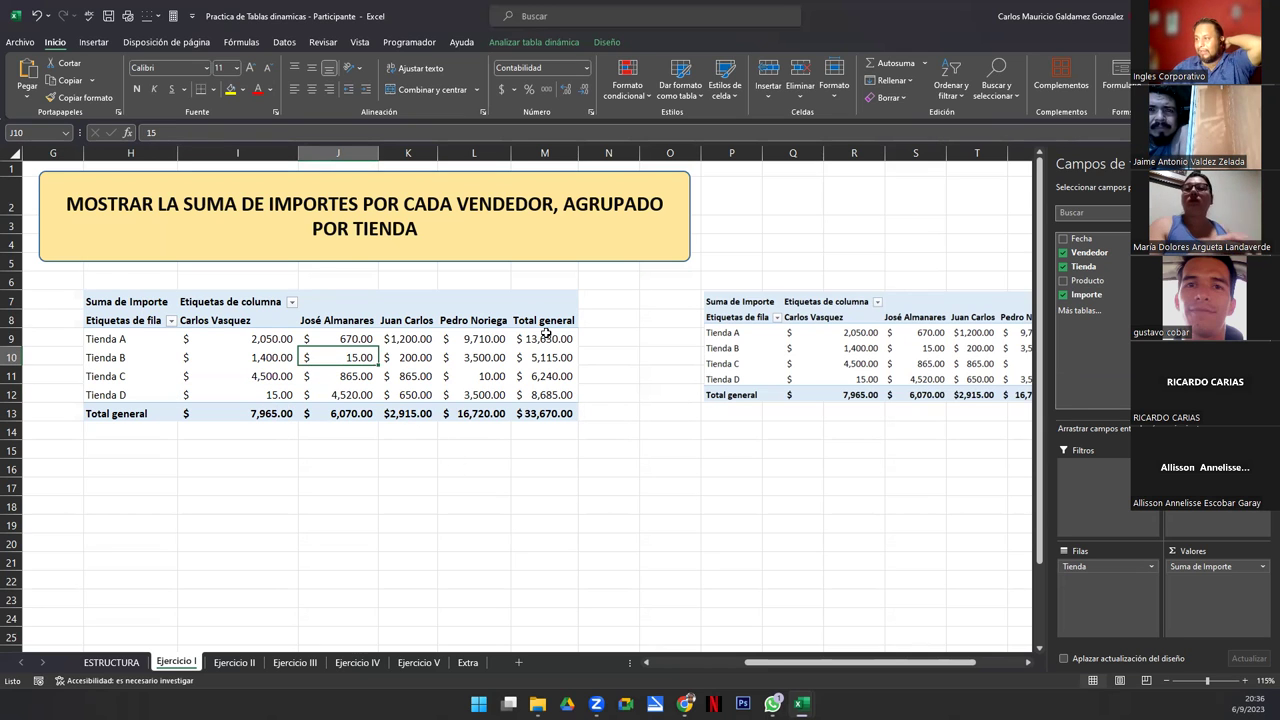
{"action": "left_click_drag", "start_coordinate": [755, 324], "coordinate": [809, 323]}
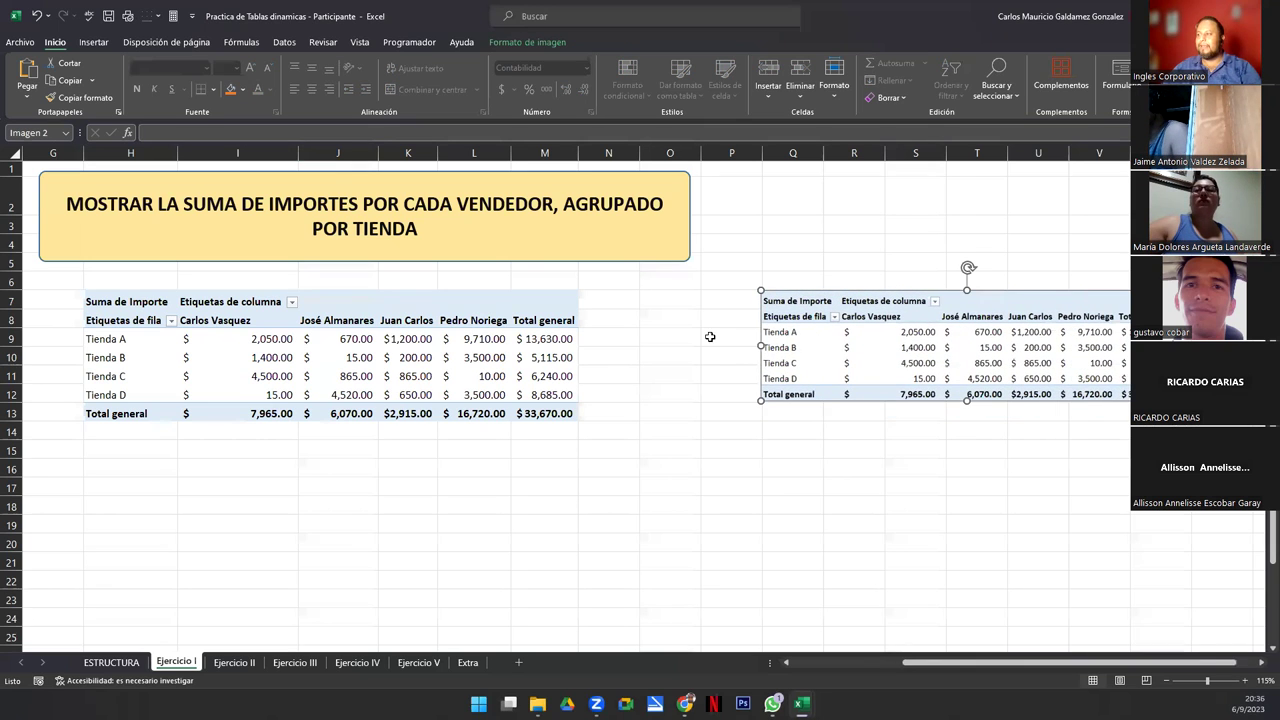
- Start inserting a pivot chart from the Suma de Importe pivot table on the Ejercicio I sheet
{"action": "left_click", "coordinate": [357, 358]}
{"action": "mouse_move", "coordinate": [357, 359]}
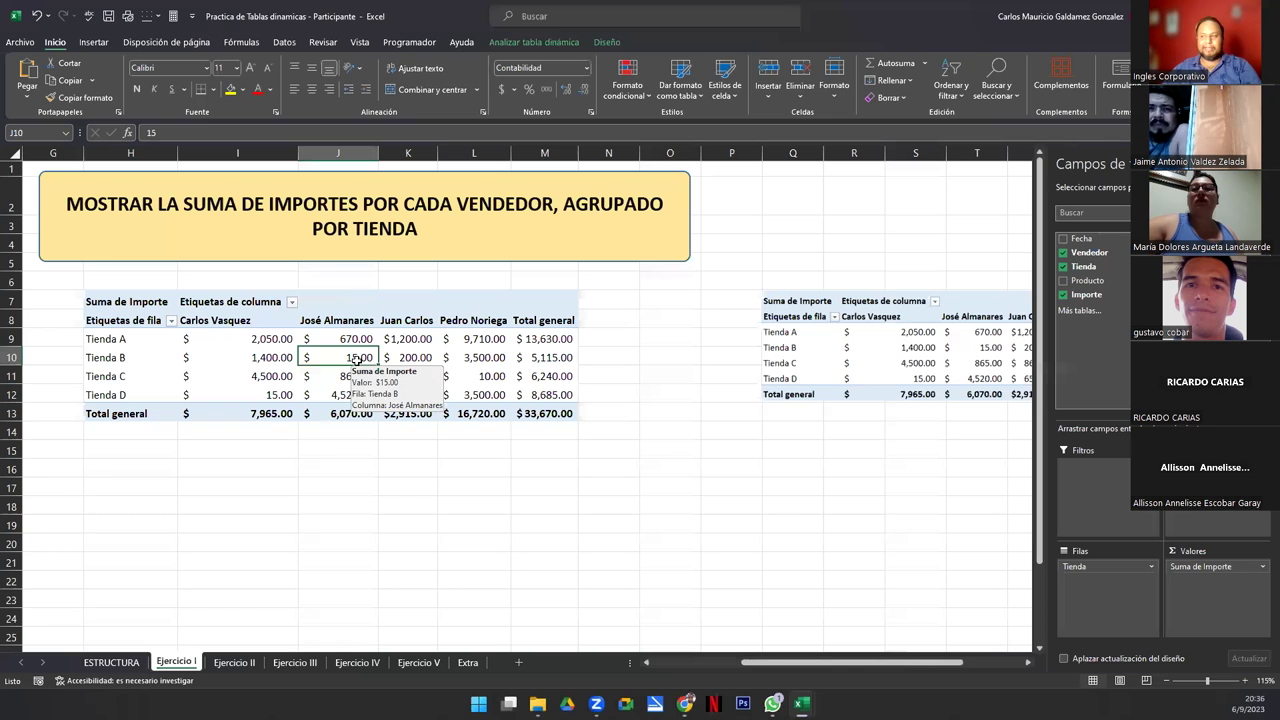
{"action": "left_click_drag", "start_coordinate": [1037, 545], "coordinate": [1054, 638]}
{"action": "left_click", "coordinate": [1039, 648]}
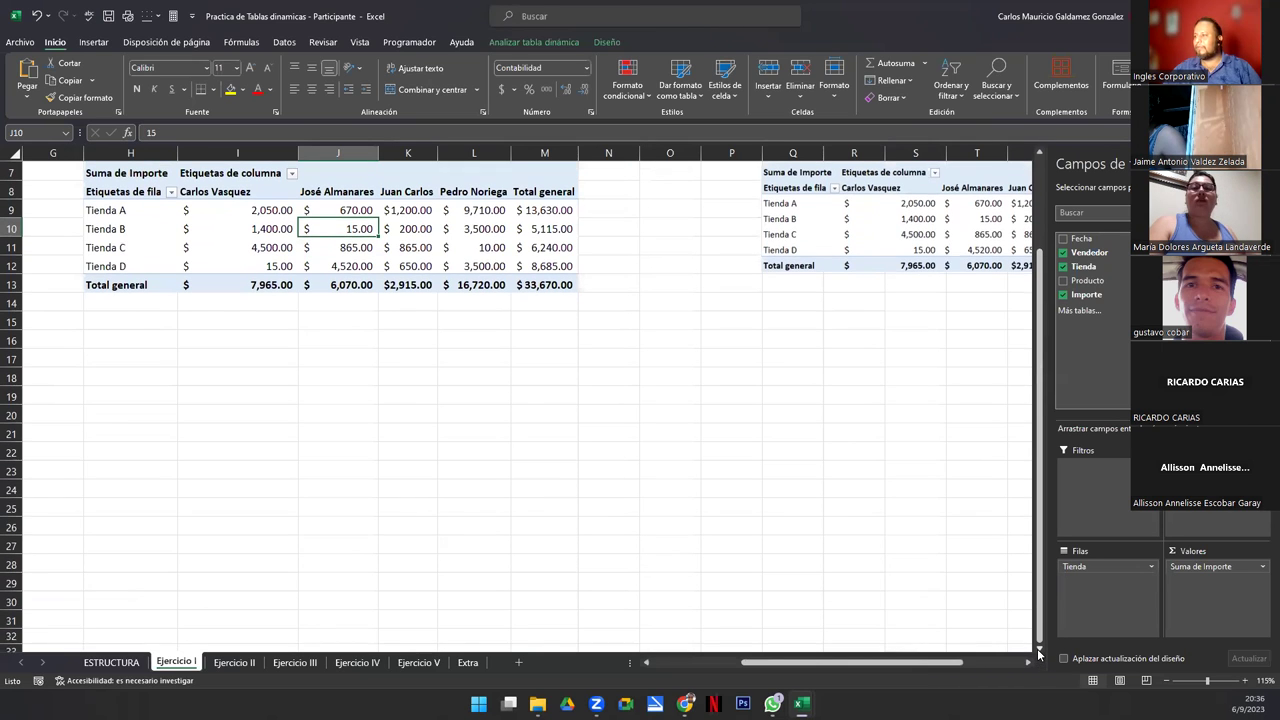
{"action": "left_click", "coordinate": [140, 251]}
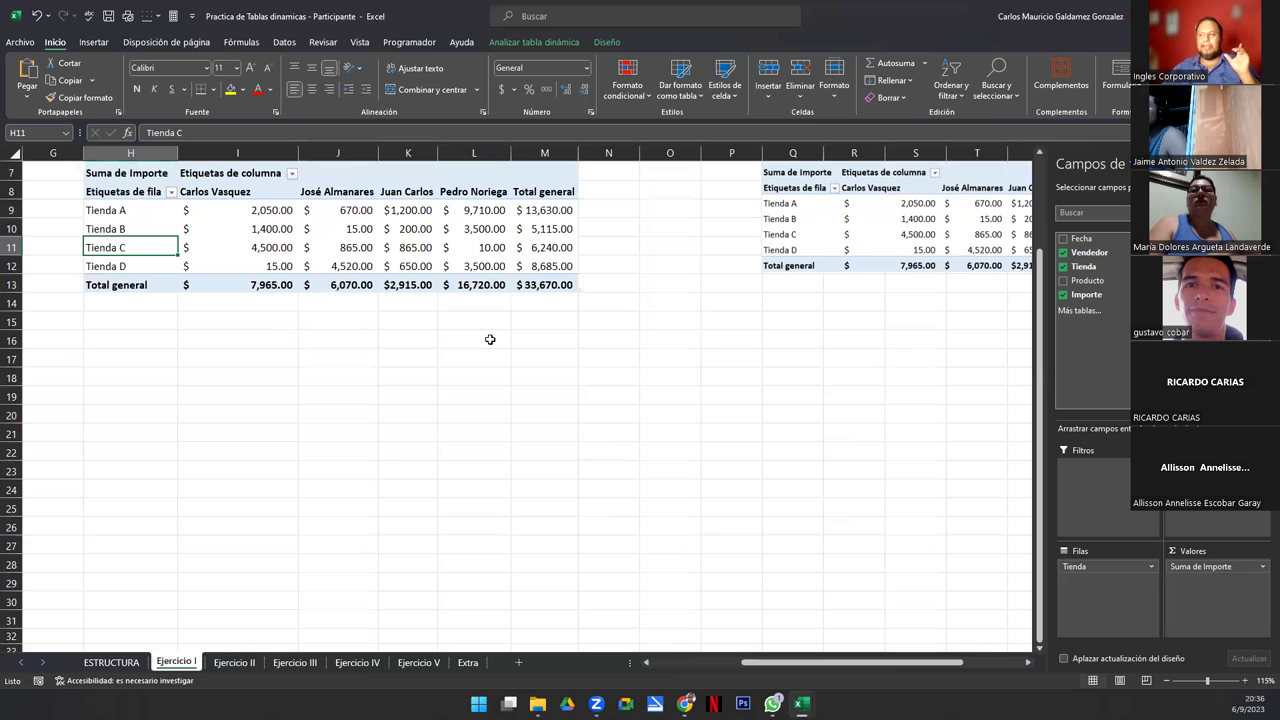
{"action": "left_click", "coordinate": [212, 232]}
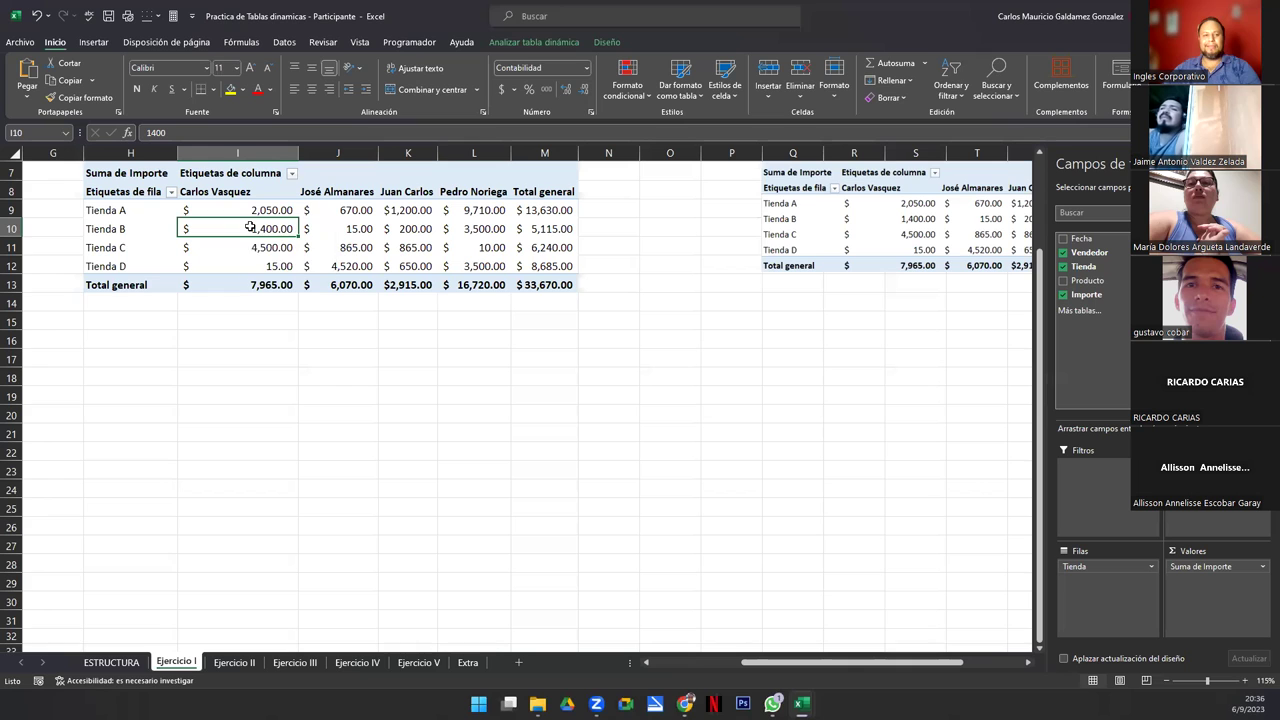
{"action": "left_click", "coordinate": [520, 44]}
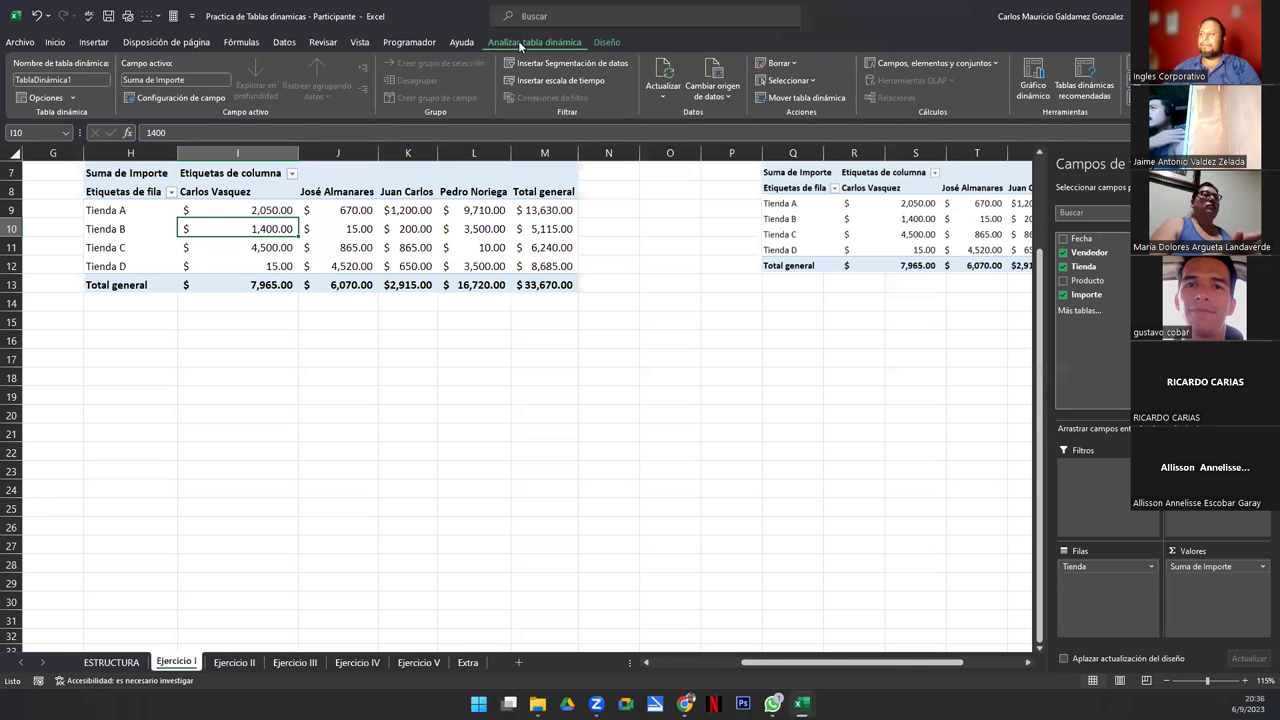
{"action": "left_click", "coordinate": [1033, 86]}
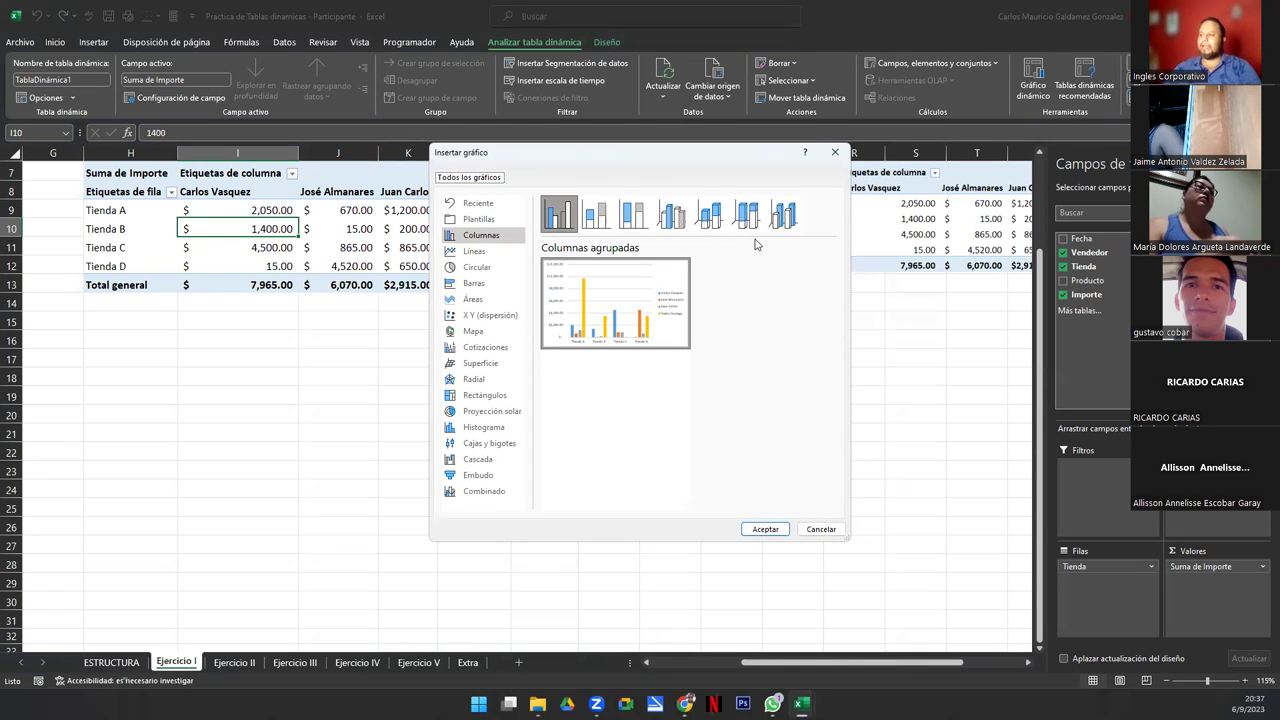
- Examine the Histograma, Pareto, Cajas y bigotes, Cascada and Embudo chart types for the pivot table
{"action": "left_click", "coordinate": [483, 428]}
{"action": "left_click", "coordinate": [597, 218]}
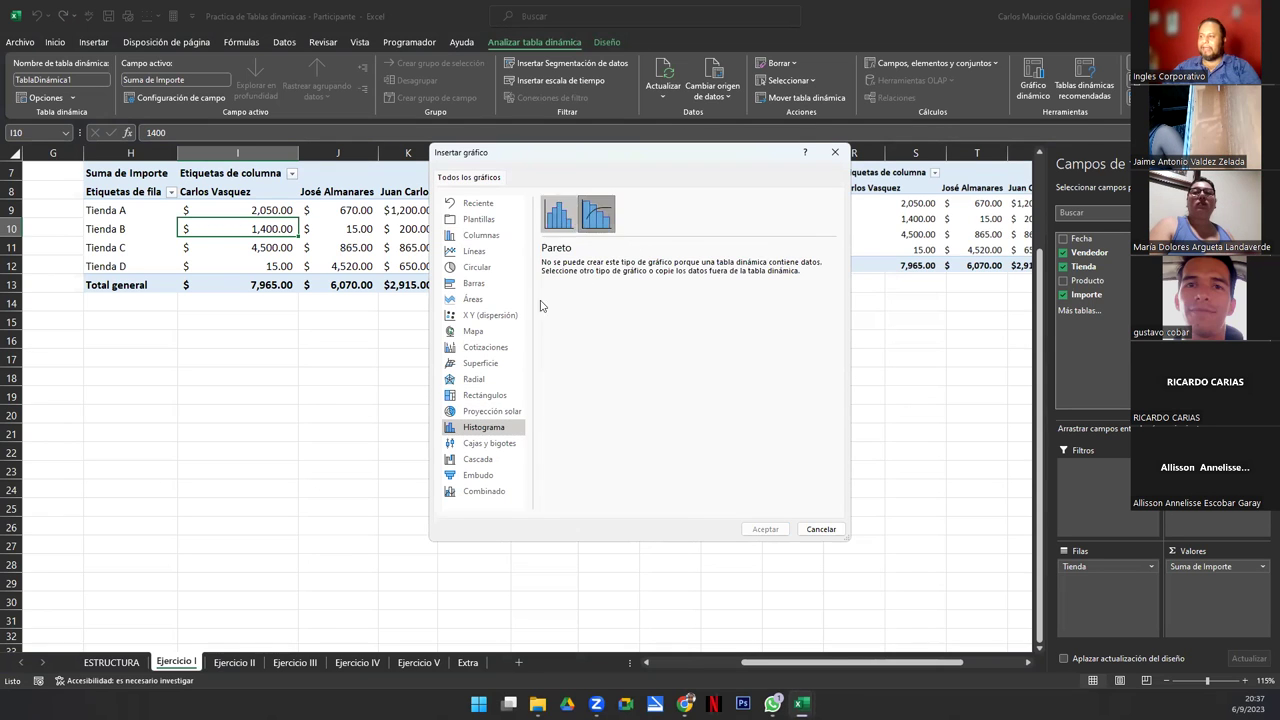
{"action": "left_click", "coordinate": [475, 447]}
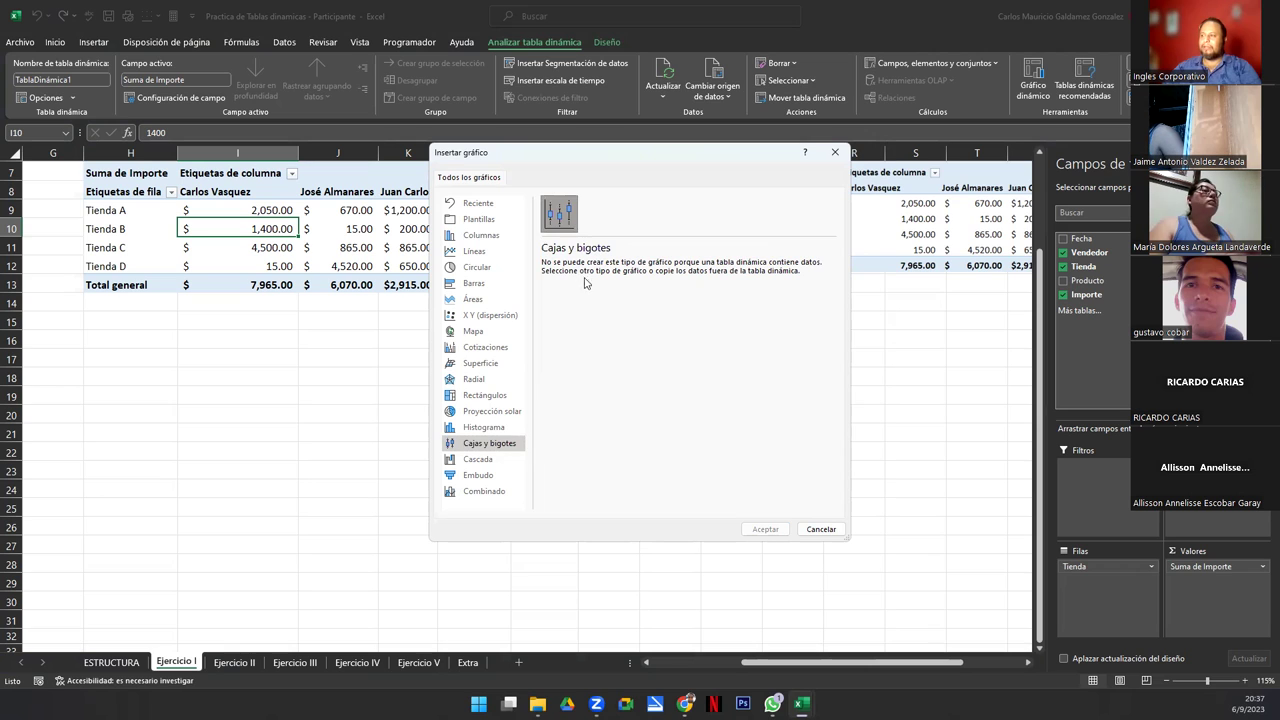
{"action": "left_click", "coordinate": [495, 460]}
{"action": "left_click", "coordinate": [482, 477]}
- Try a custom Combinado chart with the four seller series as Barras agrupadas, Línea apilada, Áreas 100 % apiladas and Columnas apiladas, in list order
{"action": "left_click", "coordinate": [479, 492]}
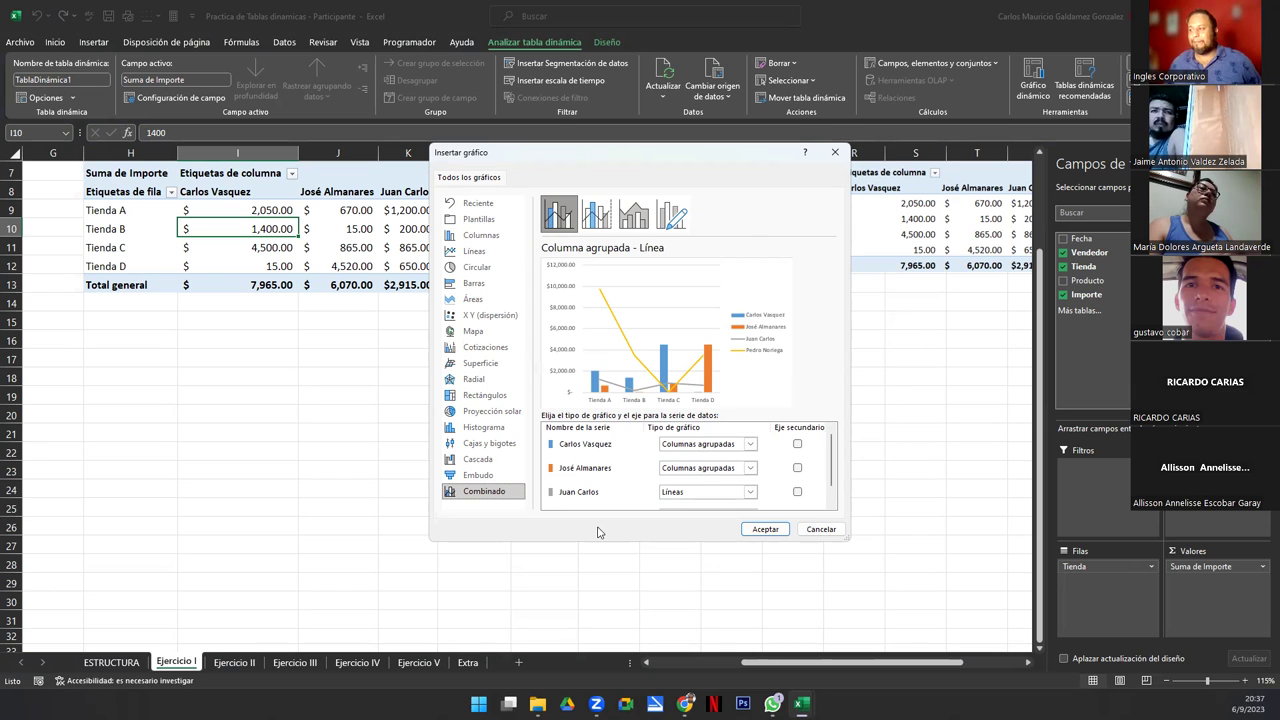
{"action": "left_click", "coordinate": [751, 447]}
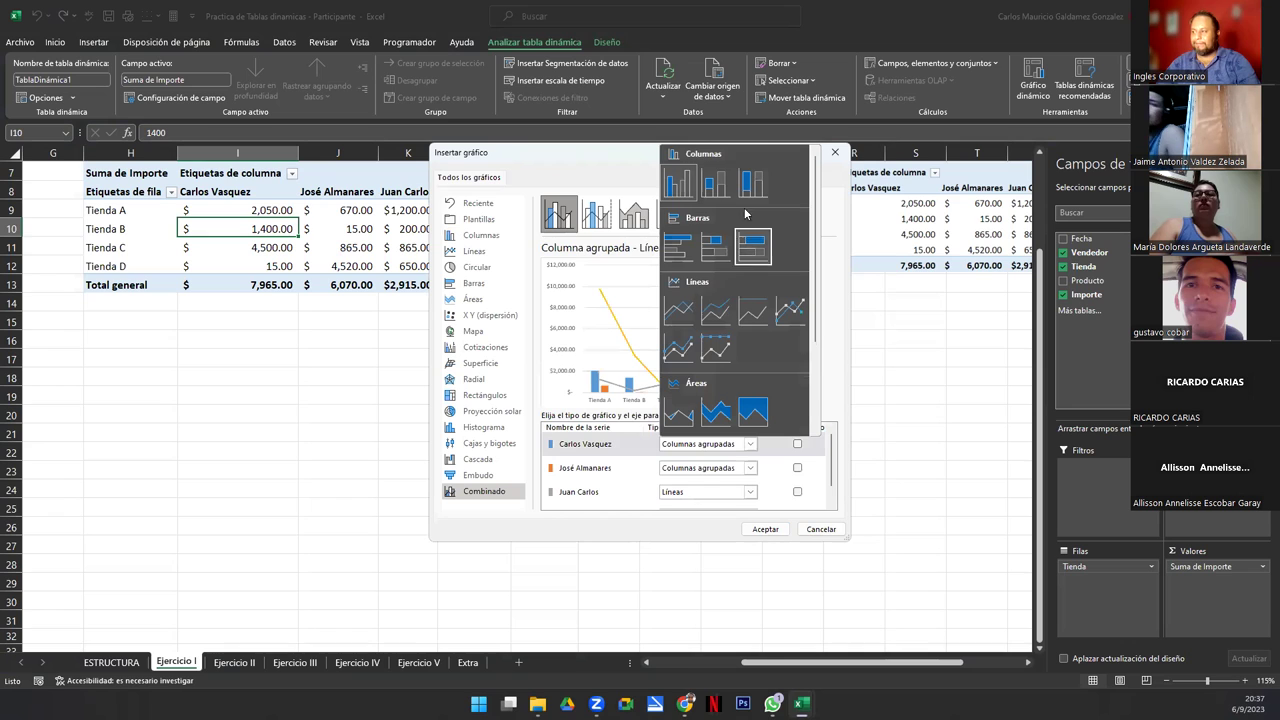
{"action": "left_click", "coordinate": [676, 250]}
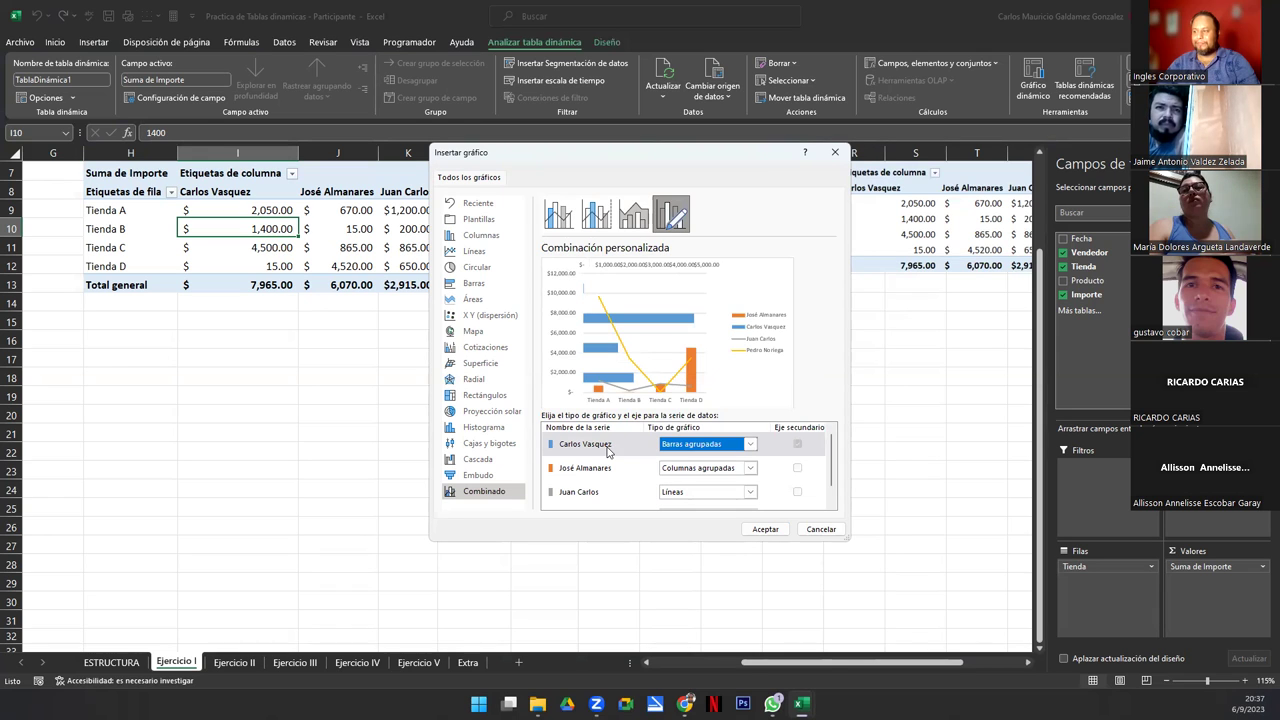
{"action": "left_click", "coordinate": [751, 469]}
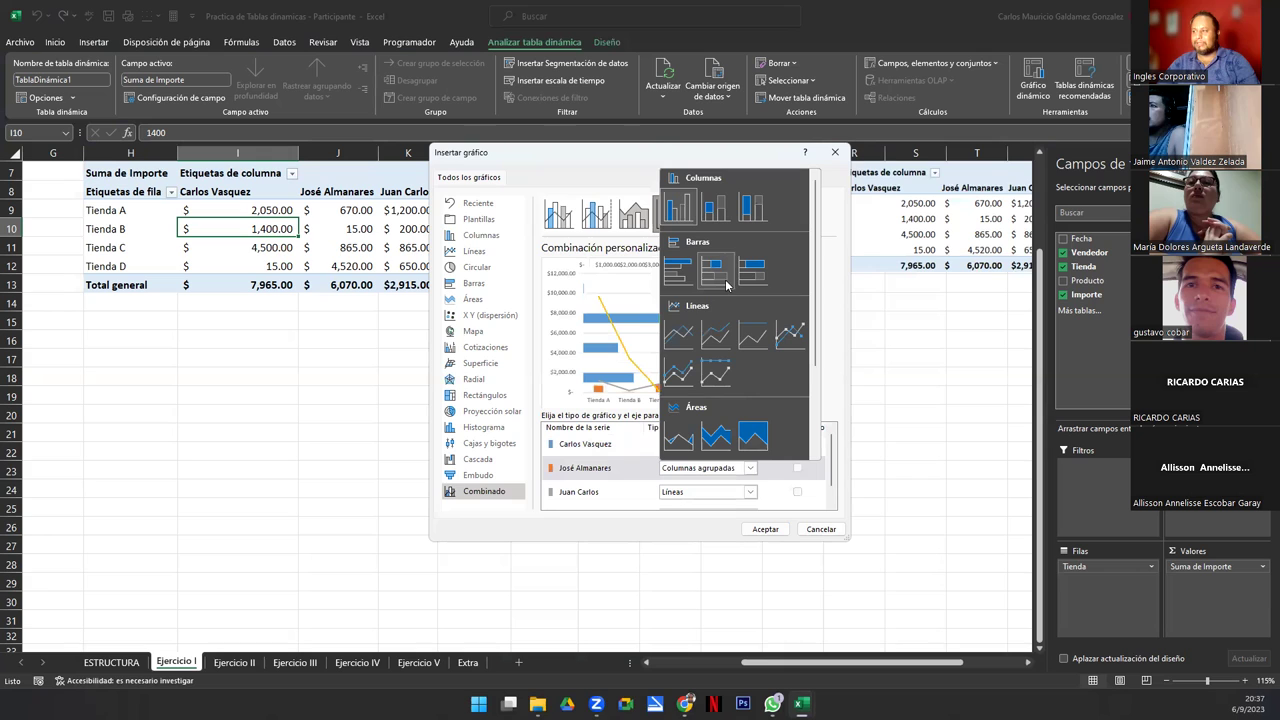
{"action": "left_click", "coordinate": [727, 341]}
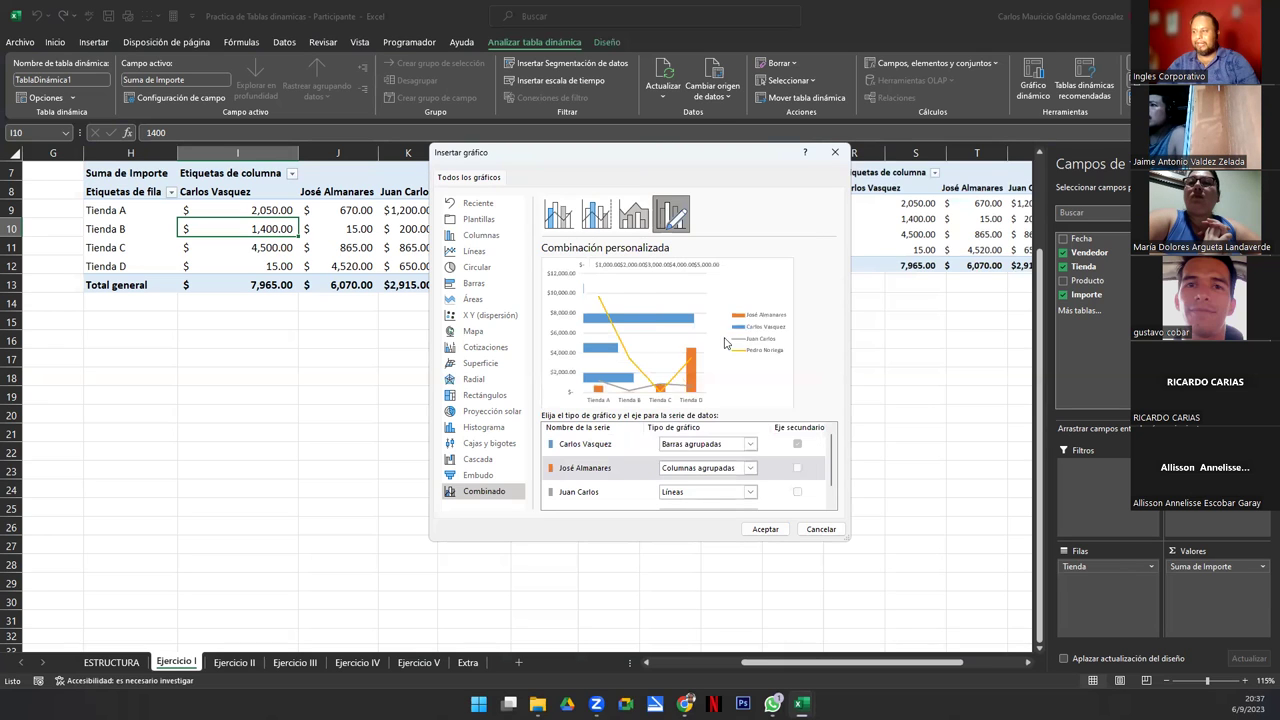
{"action": "left_click", "coordinate": [751, 496]}
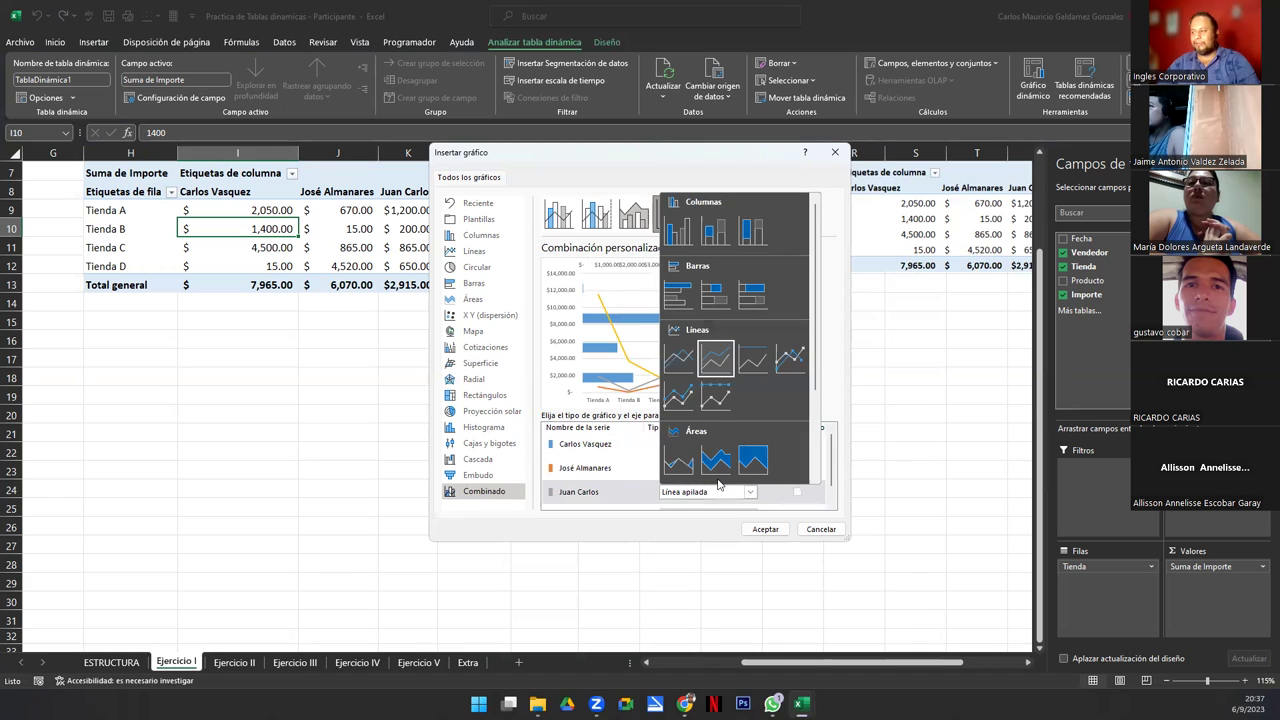
{"action": "left_click", "coordinate": [753, 459]}
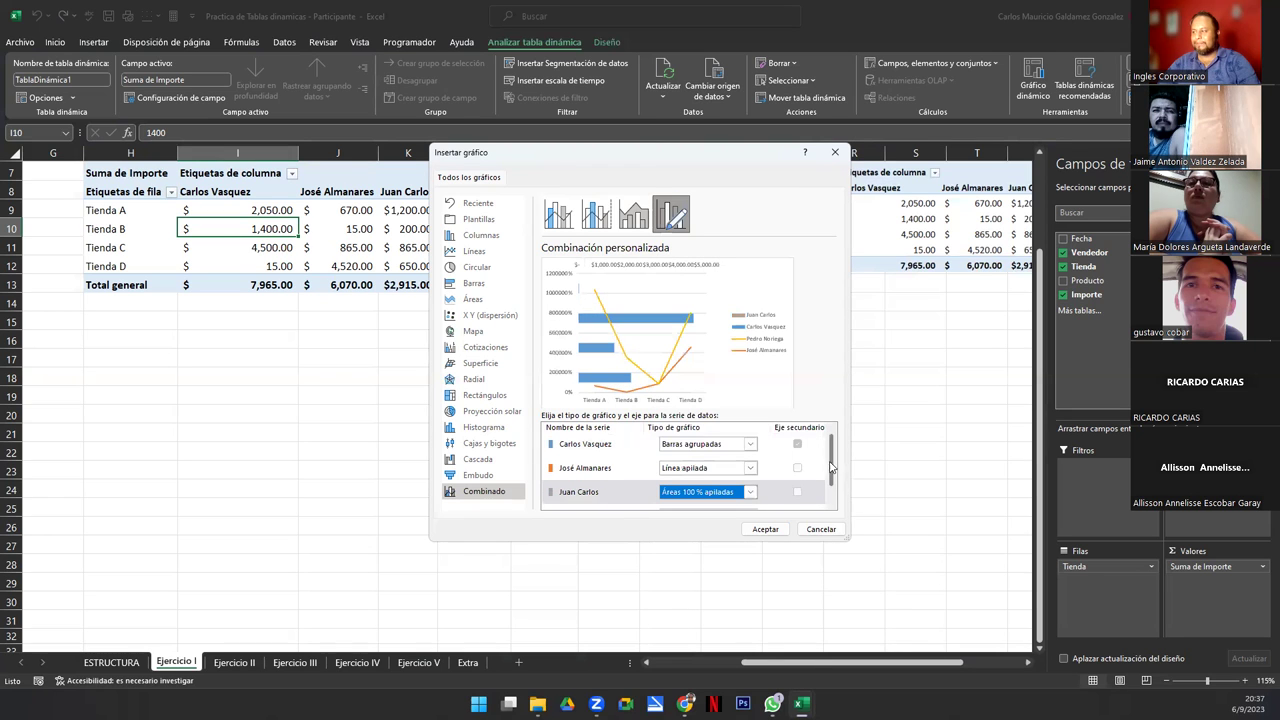
{"action": "scroll", "coordinate": [830, 470], "scroll_direction": "down", "scroll_amount": 1}
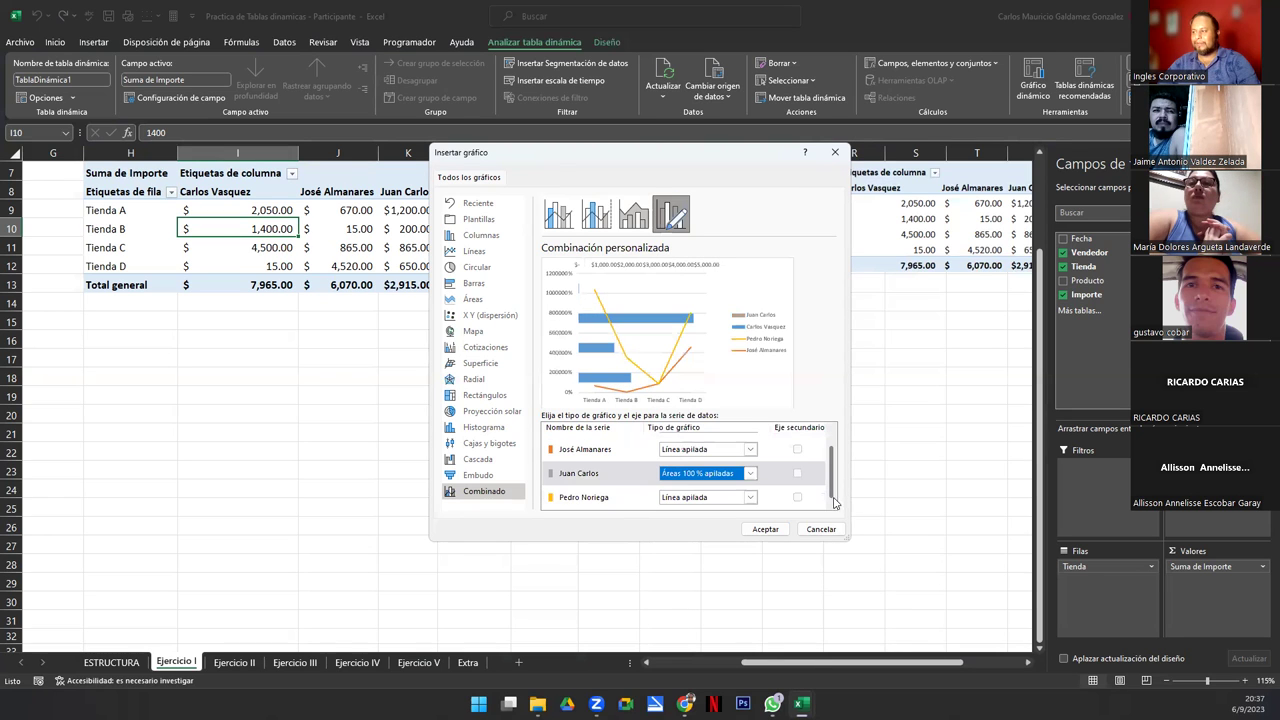
{"action": "left_click", "coordinate": [749, 497]}
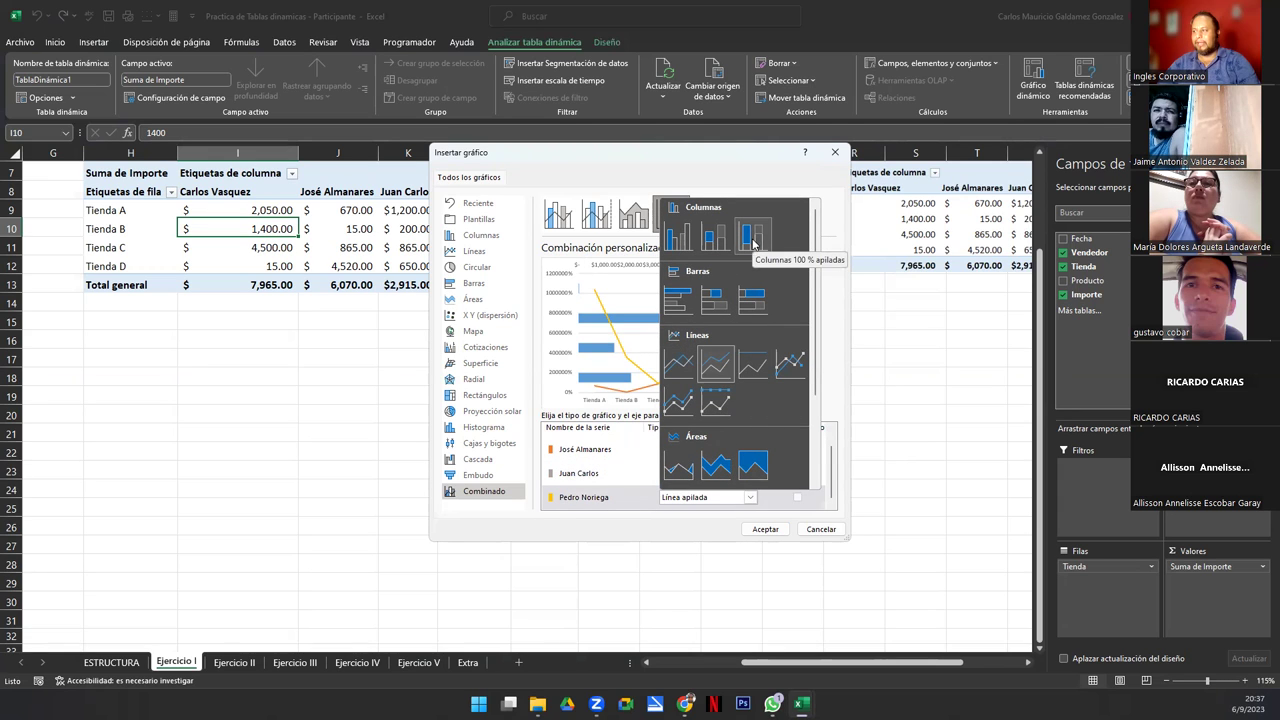
{"action": "left_click", "coordinate": [714, 238]}
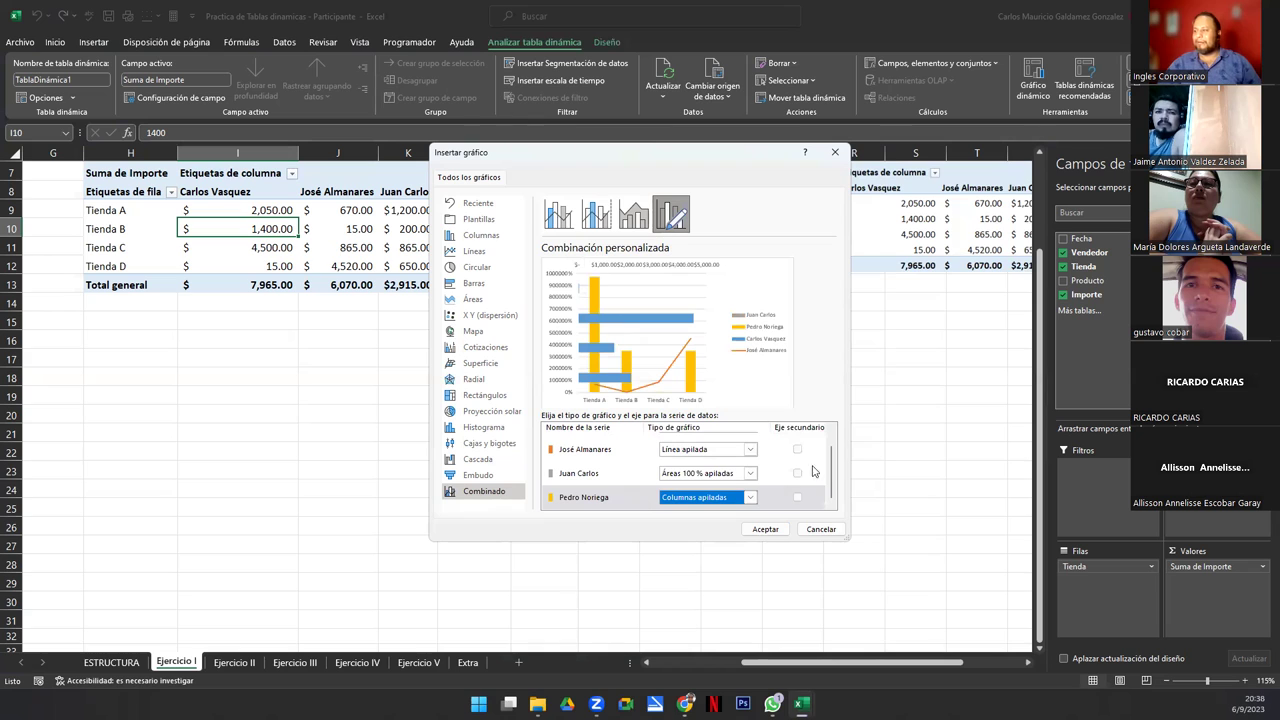
{"action": "scroll", "coordinate": [595, 498], "scroll_direction": "up", "scroll_amount": 1}
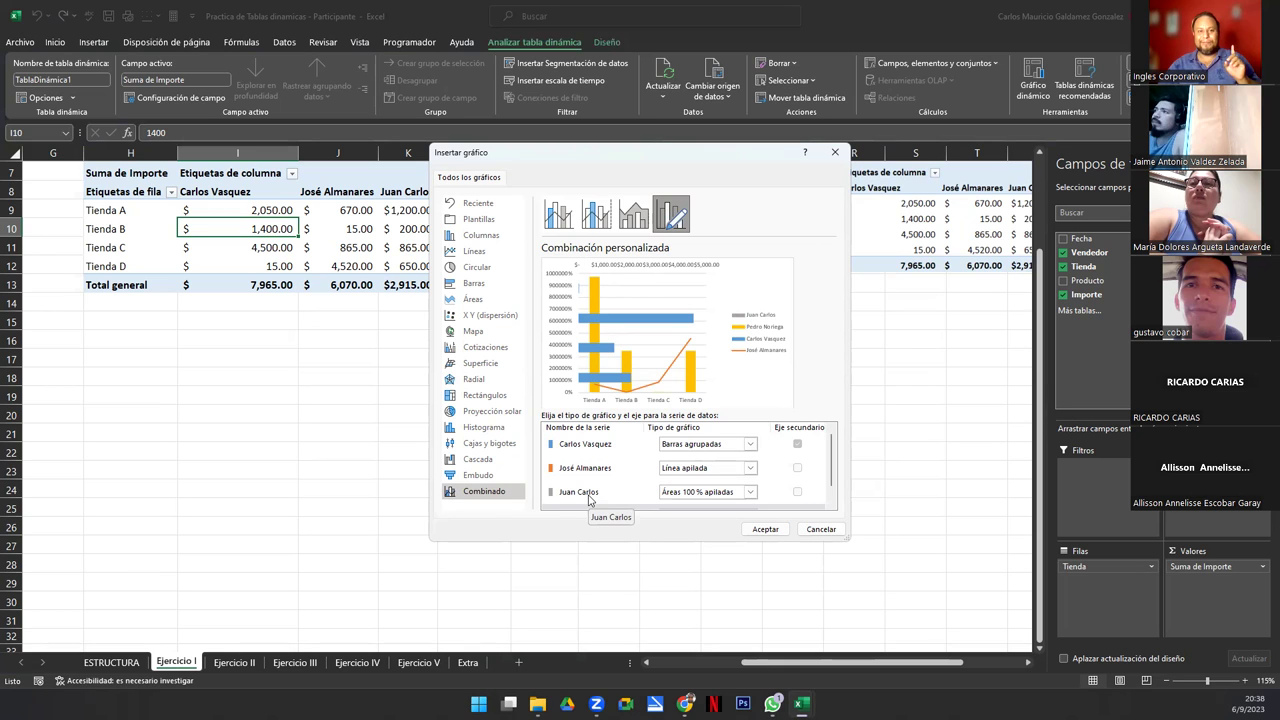
- Preview the Superficie variants, Cotizaciones, Mapa, X Y (dispersión), Áreas, Áreas apiladas and Barras chart types
{"action": "left_click", "coordinate": [465, 365]}
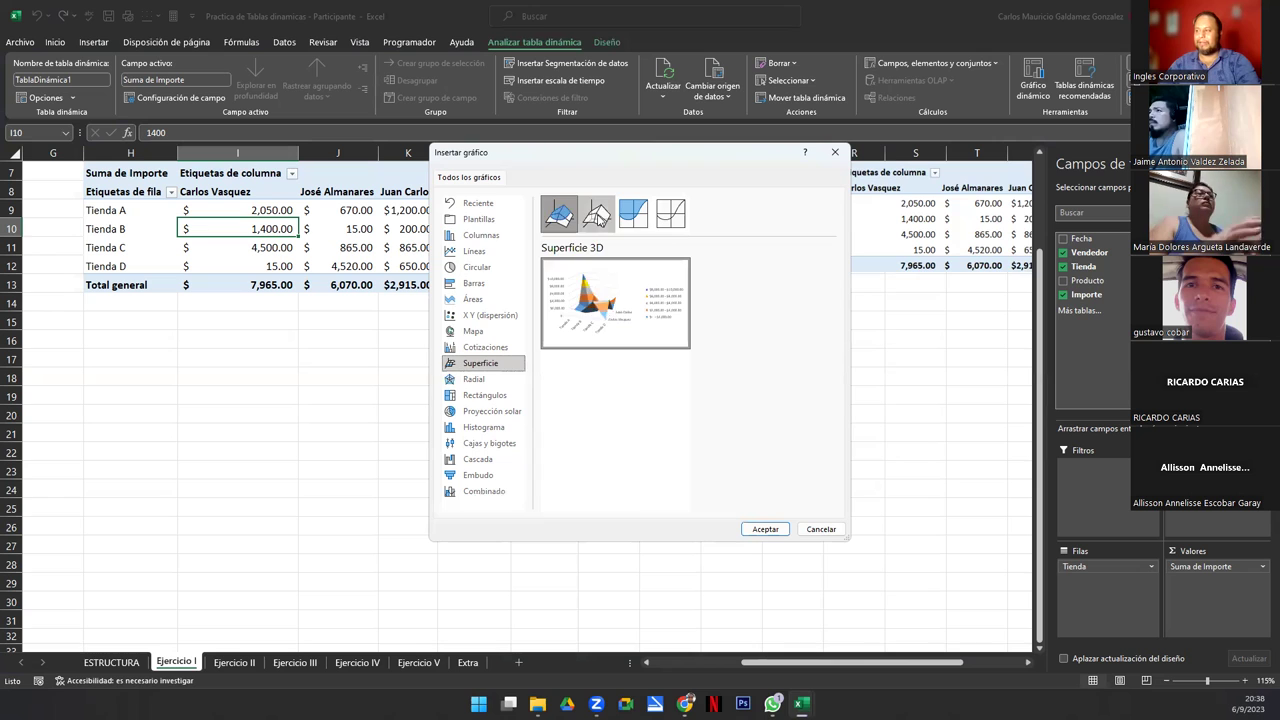
{"action": "left_click", "coordinate": [598, 215]}
{"action": "mouse_move", "coordinate": [598, 340]}
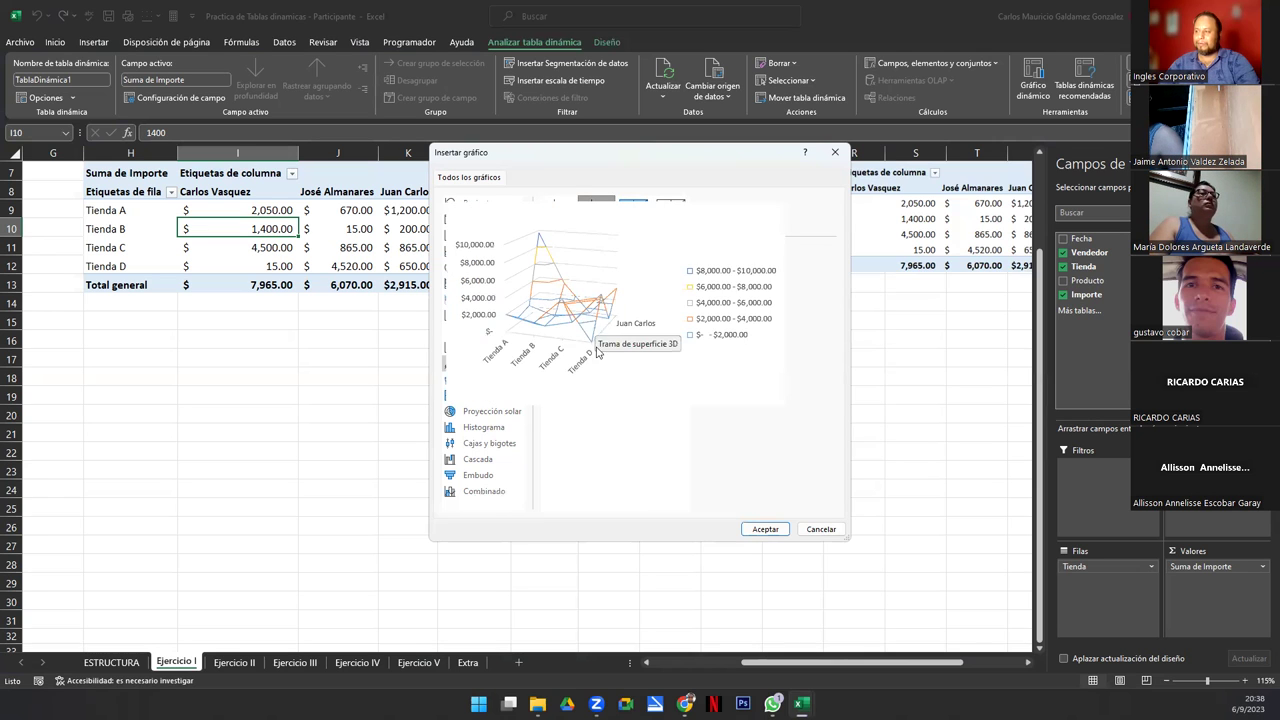
{"action": "left_click", "coordinate": [643, 224]}
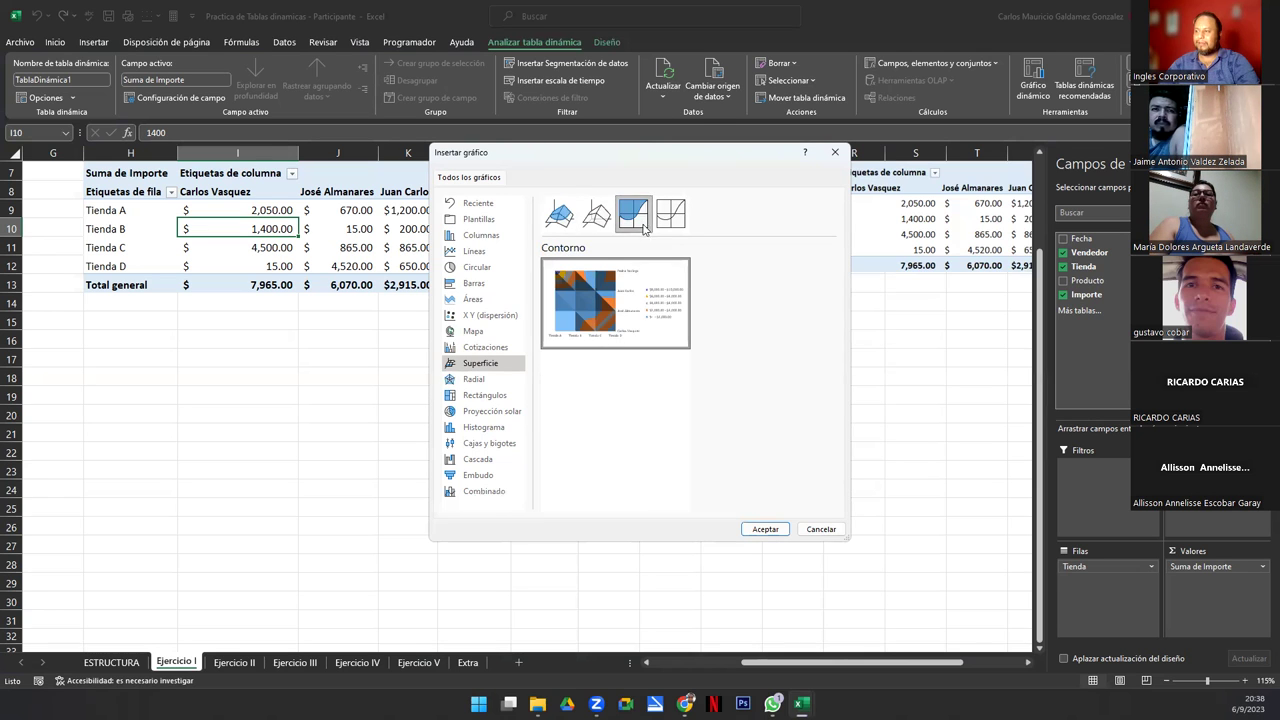
{"action": "mouse_move", "coordinate": [565, 326]}
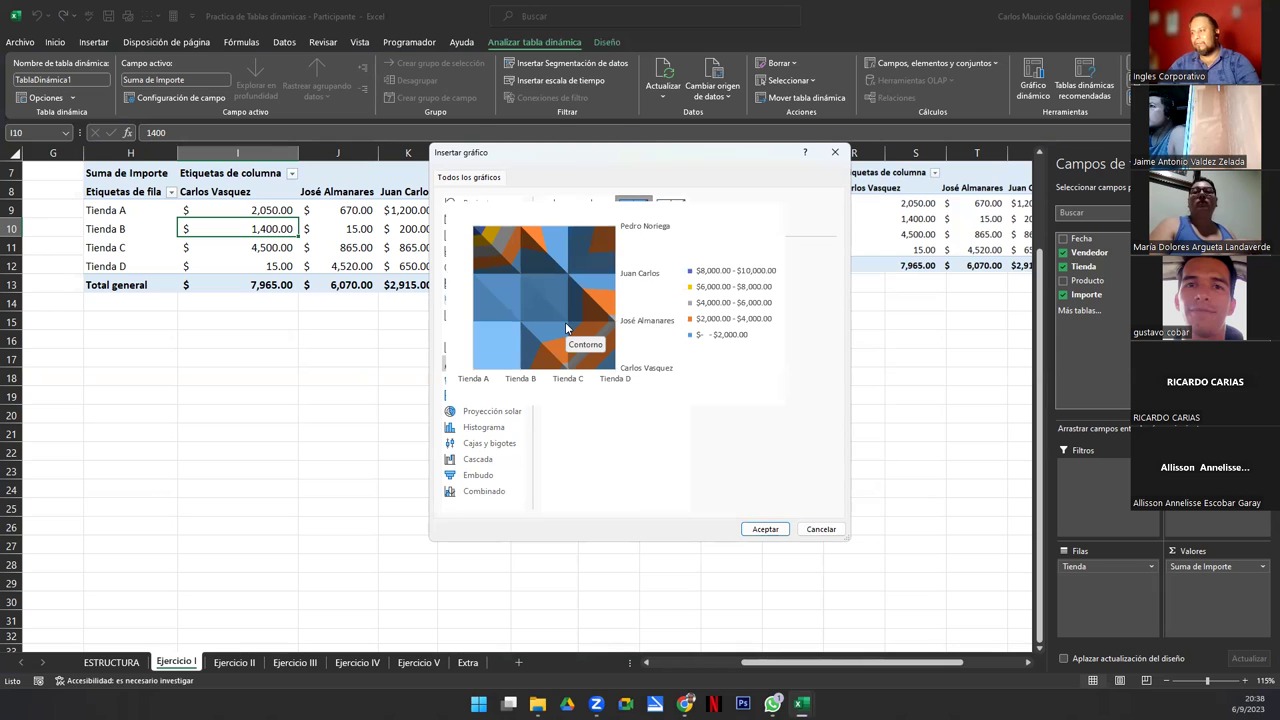
{"action": "left_click", "coordinate": [487, 350]}
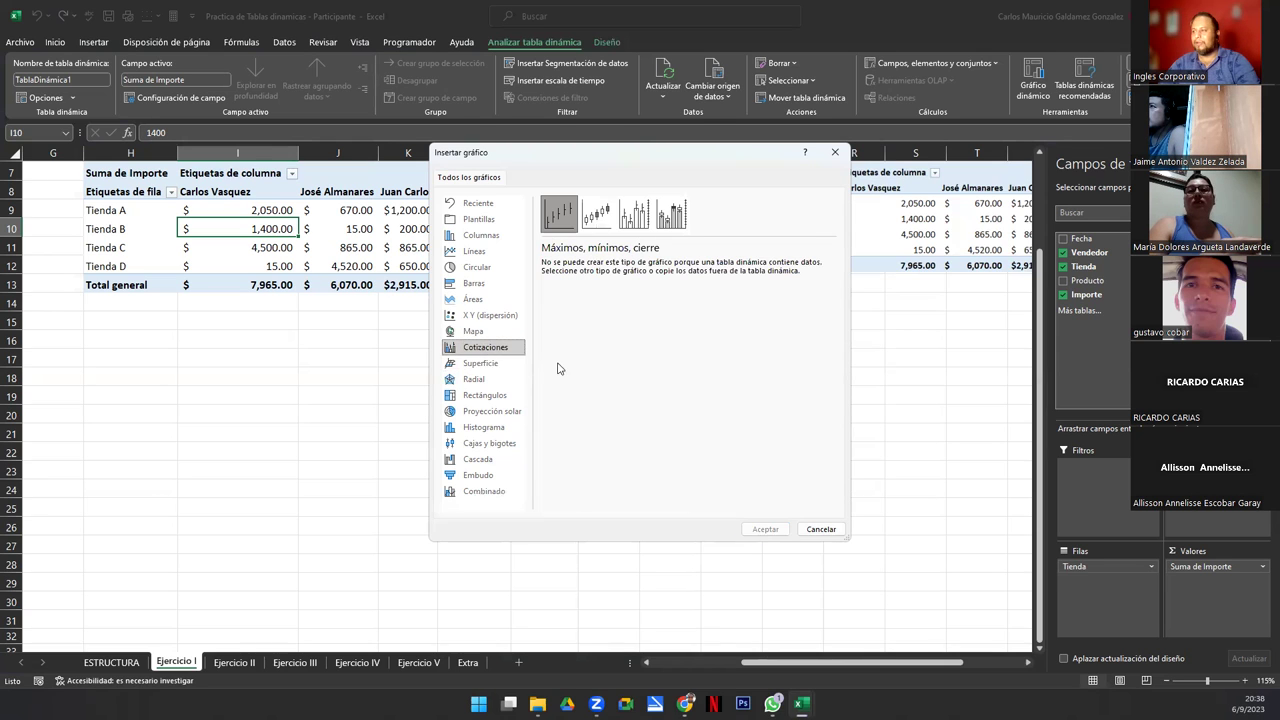
{"action": "left_click", "coordinate": [470, 331]}
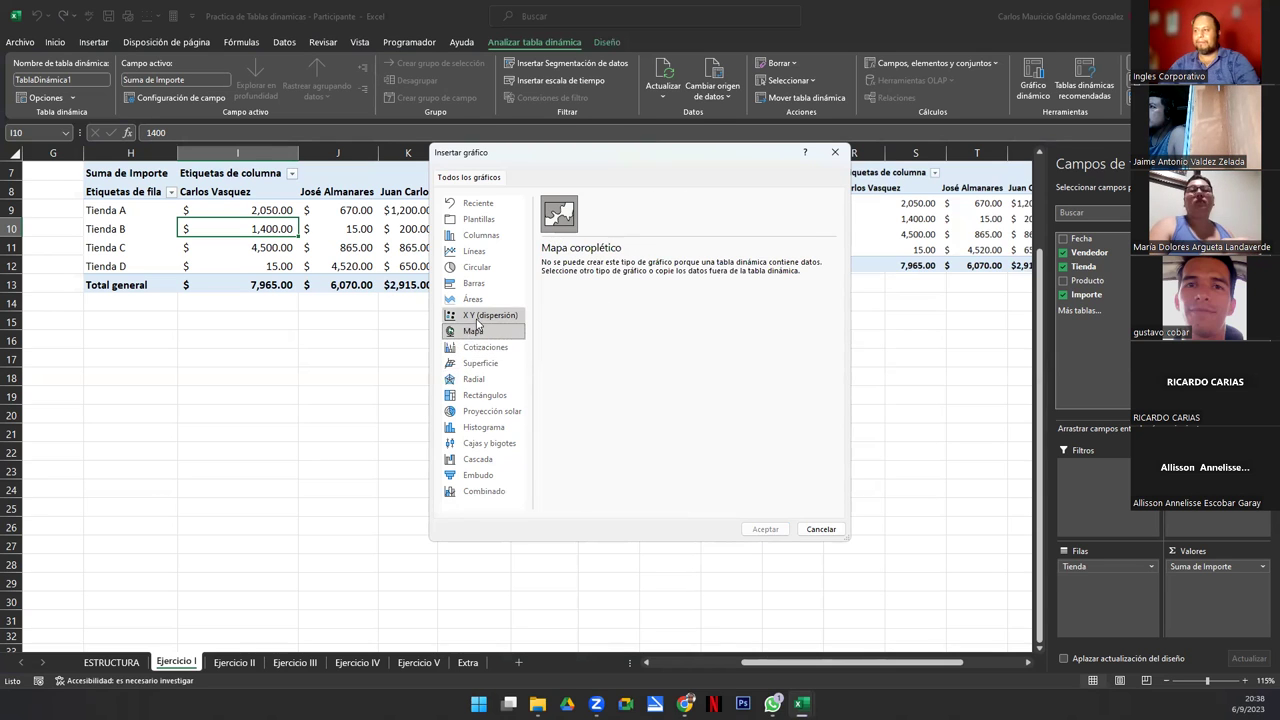
{"action": "left_click", "coordinate": [478, 318]}
{"action": "left_click", "coordinate": [472, 299]}
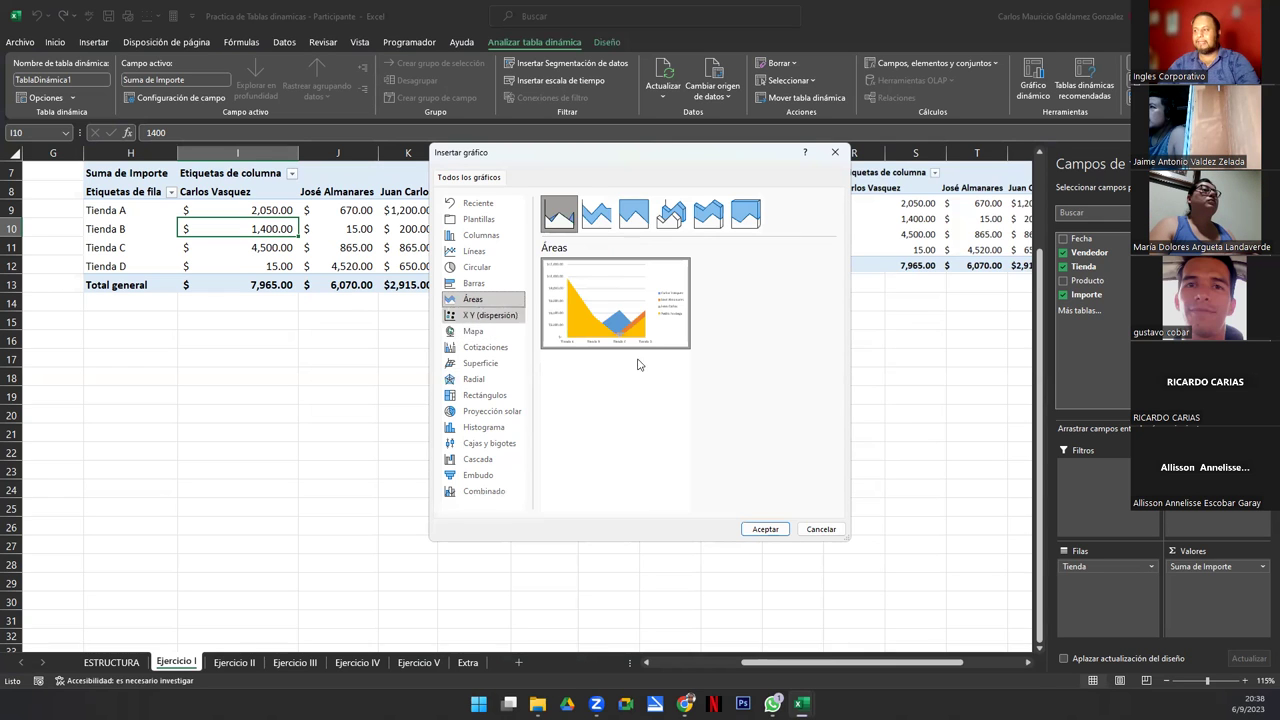
{"action": "left_click", "coordinate": [597, 219]}
{"action": "mouse_move", "coordinate": [620, 338]}
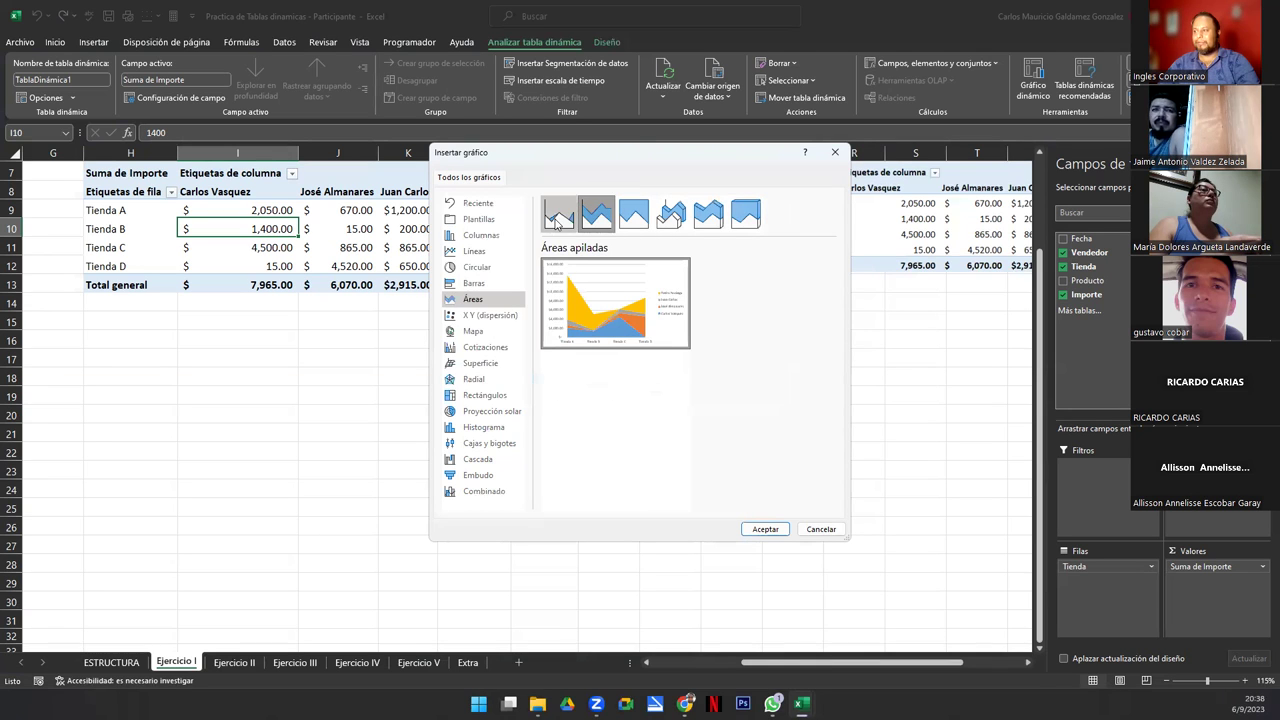
{"action": "left_click", "coordinate": [468, 285]}
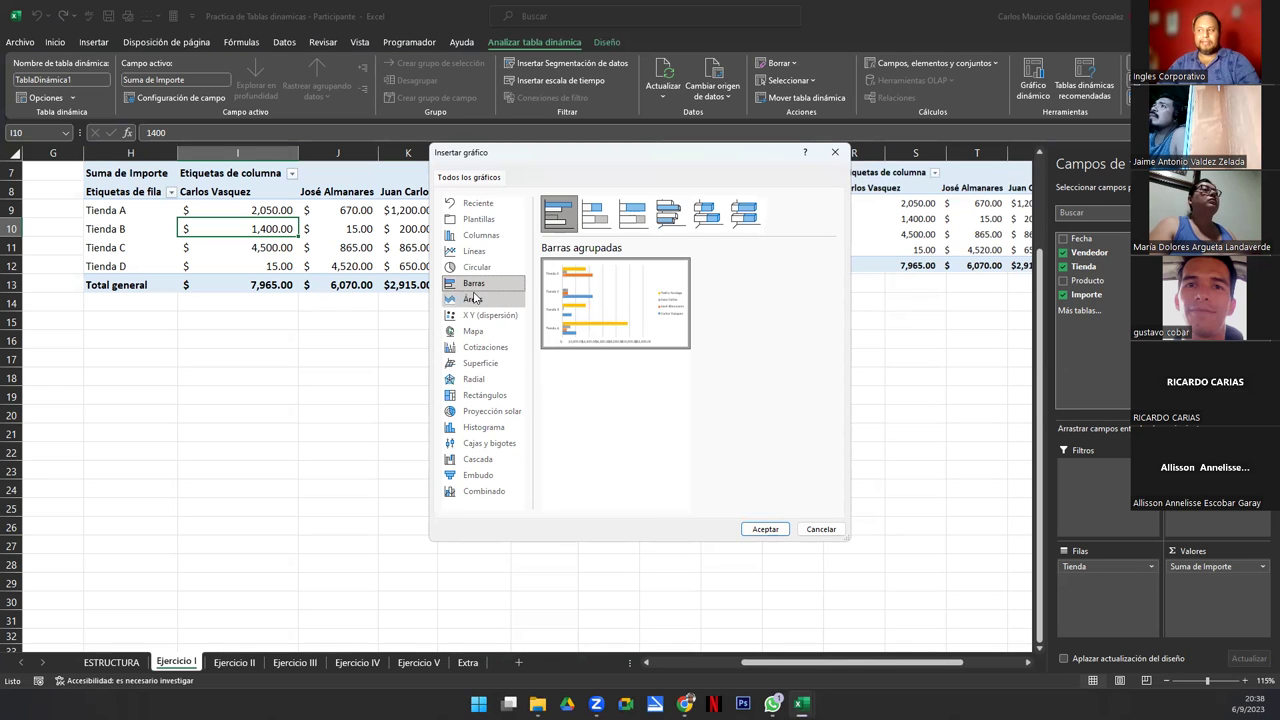
- Insert a Columnas agrupadas pivot chart of Importe by store and seller
{"action": "left_click", "coordinate": [483, 237]}
{"action": "mouse_move", "coordinate": [565, 316]}
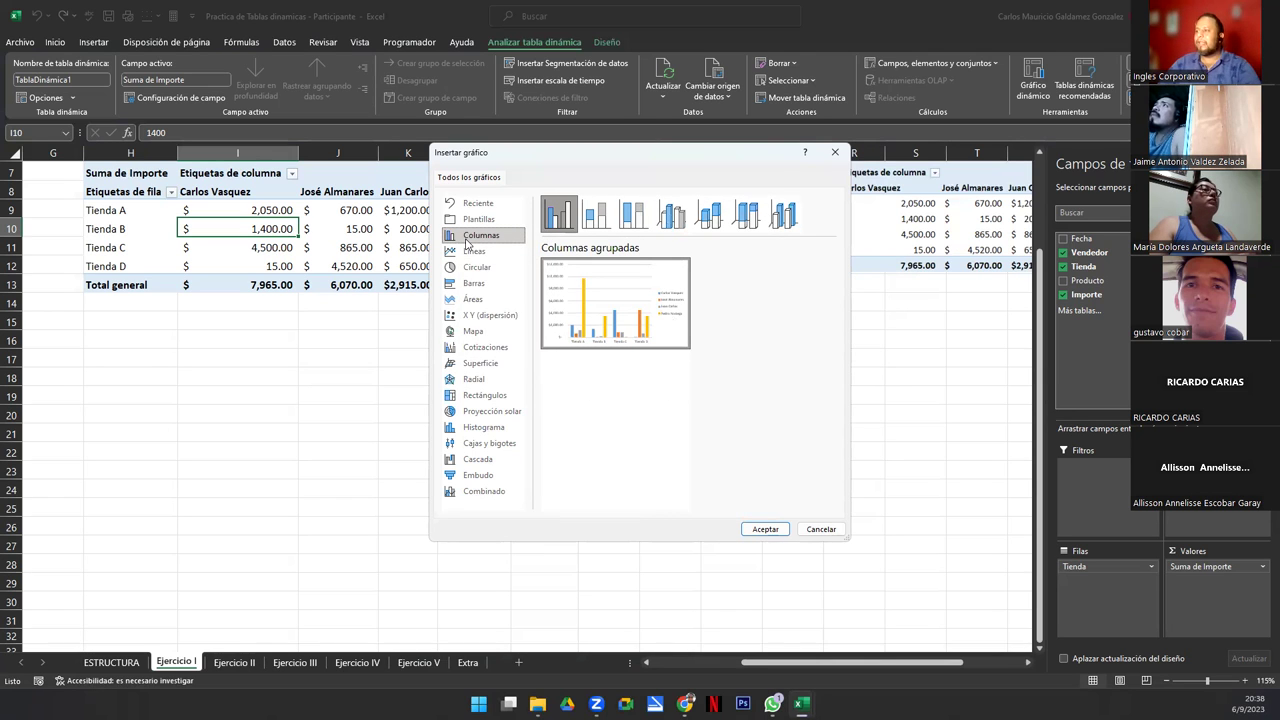
{"action": "mouse_move", "coordinate": [575, 295]}
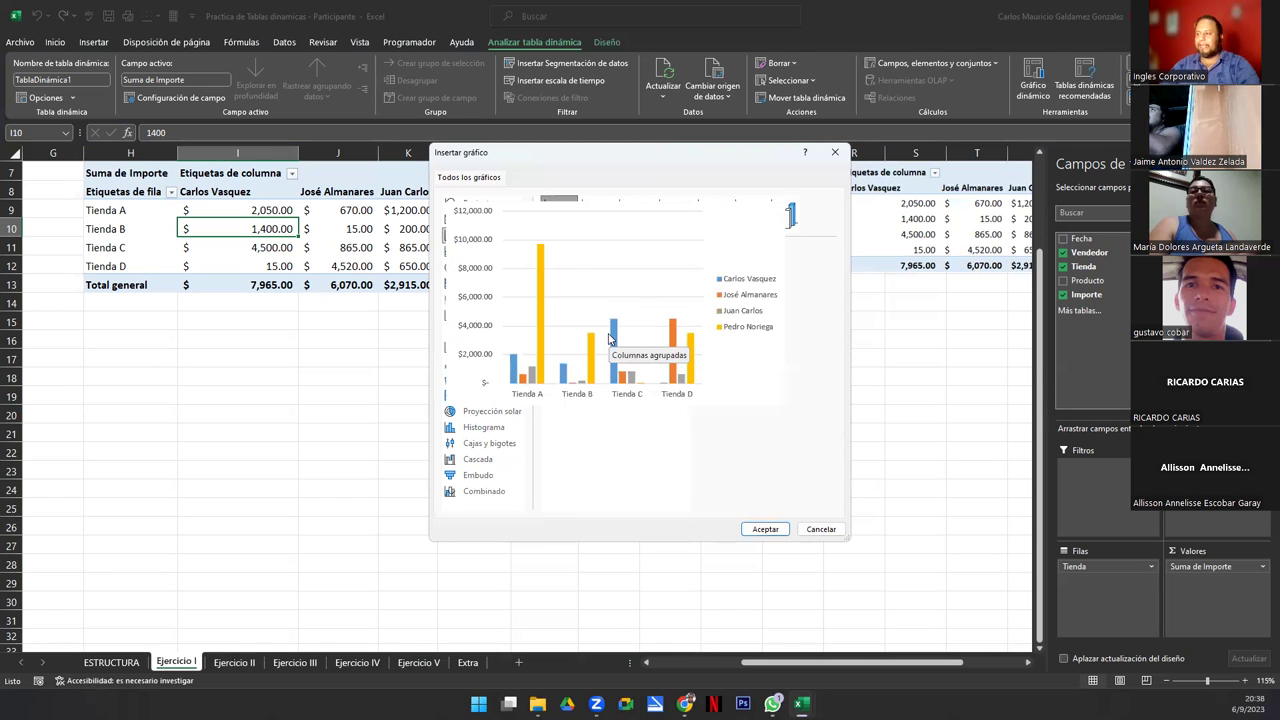
{"action": "left_click", "coordinate": [764, 529]}
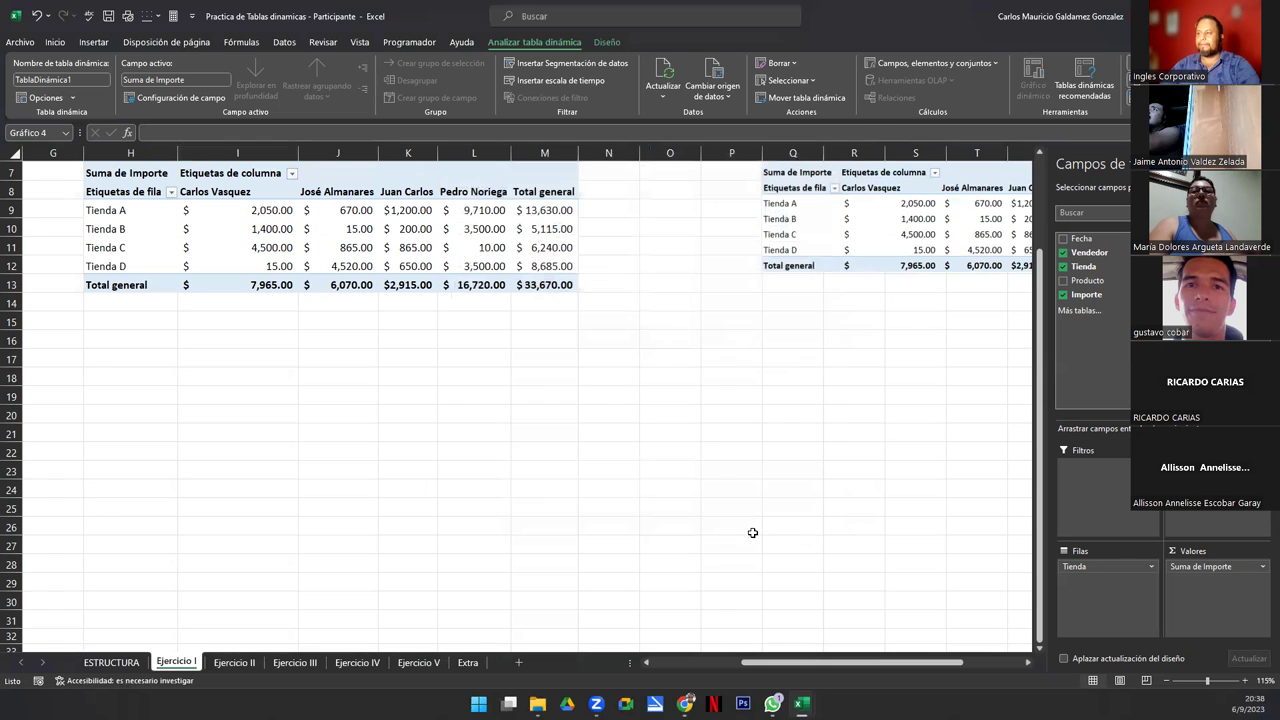
- Place the pivot chart below the pivot table and enlarge it to cover about H15:M31, matching the table's width
{"action": "left_click_drag", "start_coordinate": [515, 317], "coordinate": [289, 331]}
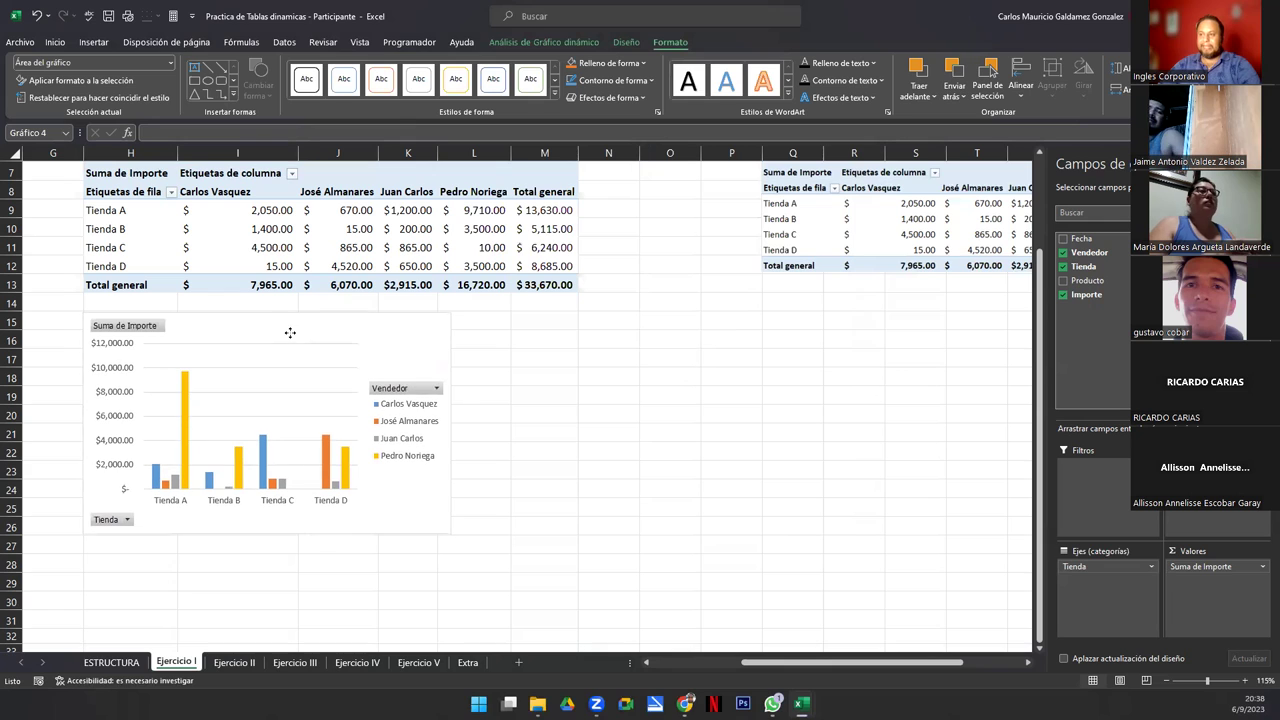
{"action": "left_click_drag", "start_coordinate": [453, 535], "coordinate": [577, 628]}
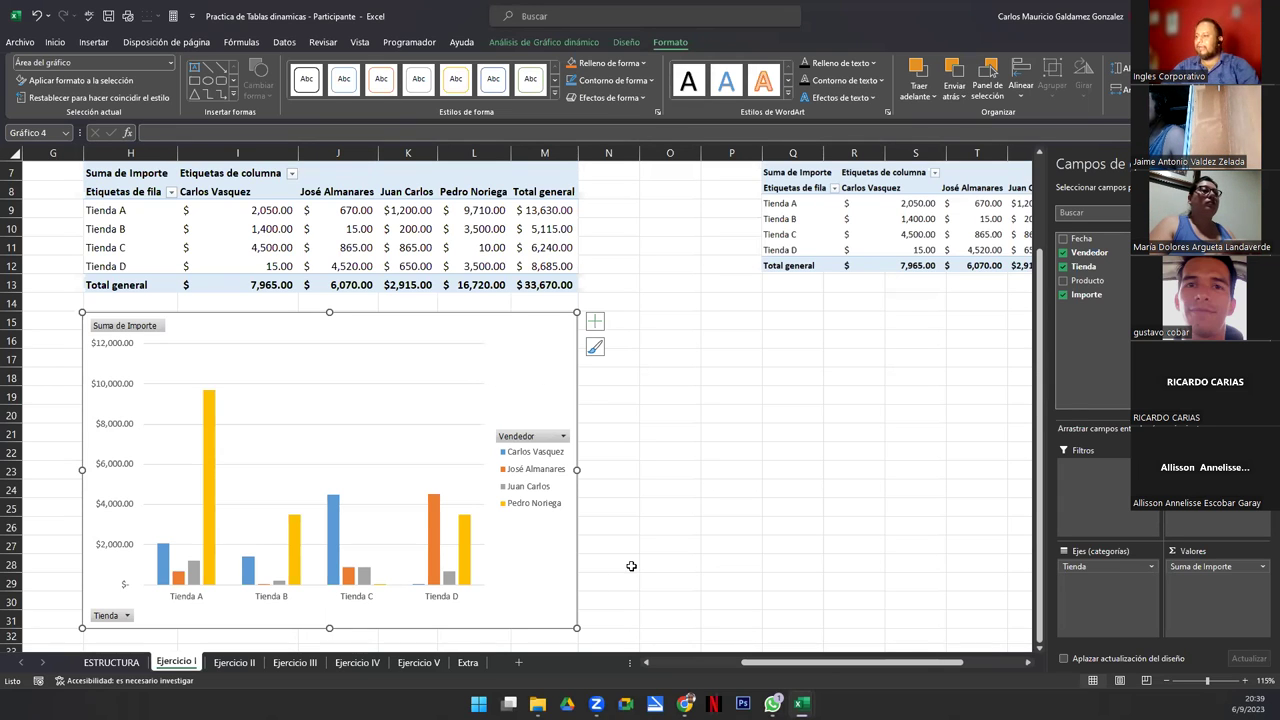
{"action": "scroll", "coordinate": [769, 663], "scroll_direction": "left", "scroll_amount": 6}
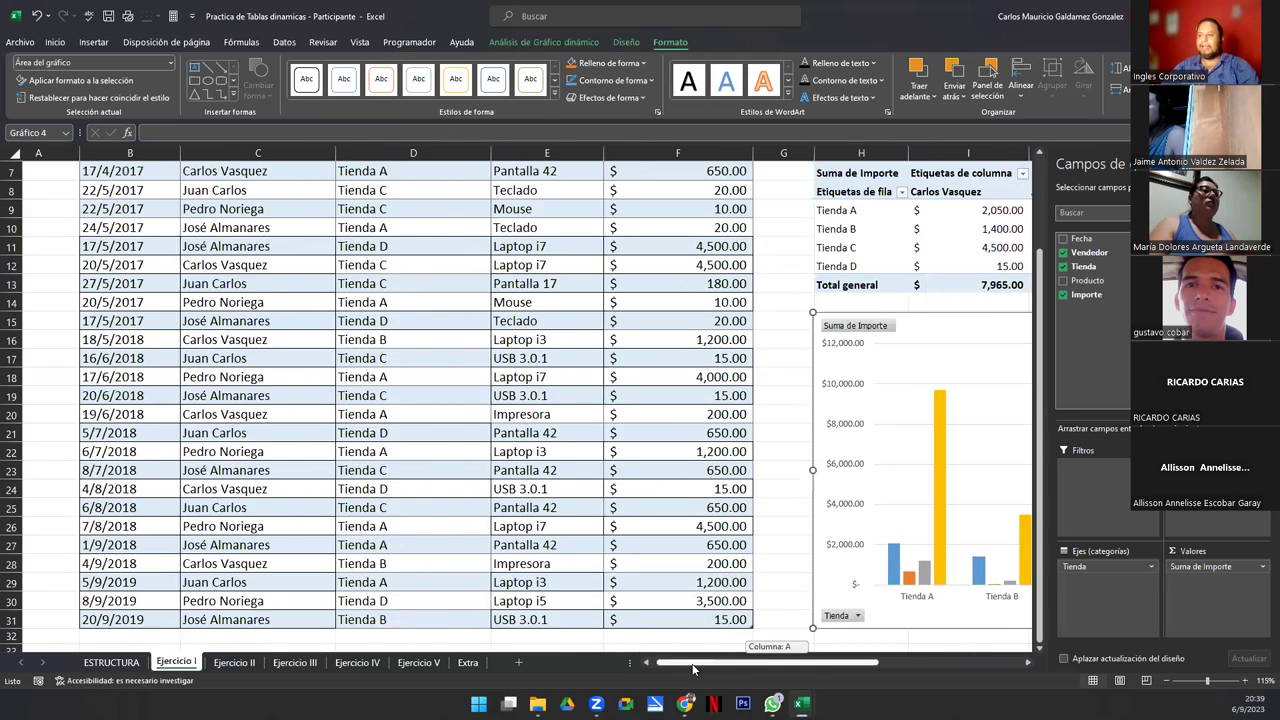
{"action": "scroll", "coordinate": [213, 382], "scroll_direction": "up", "scroll_amount": 2}
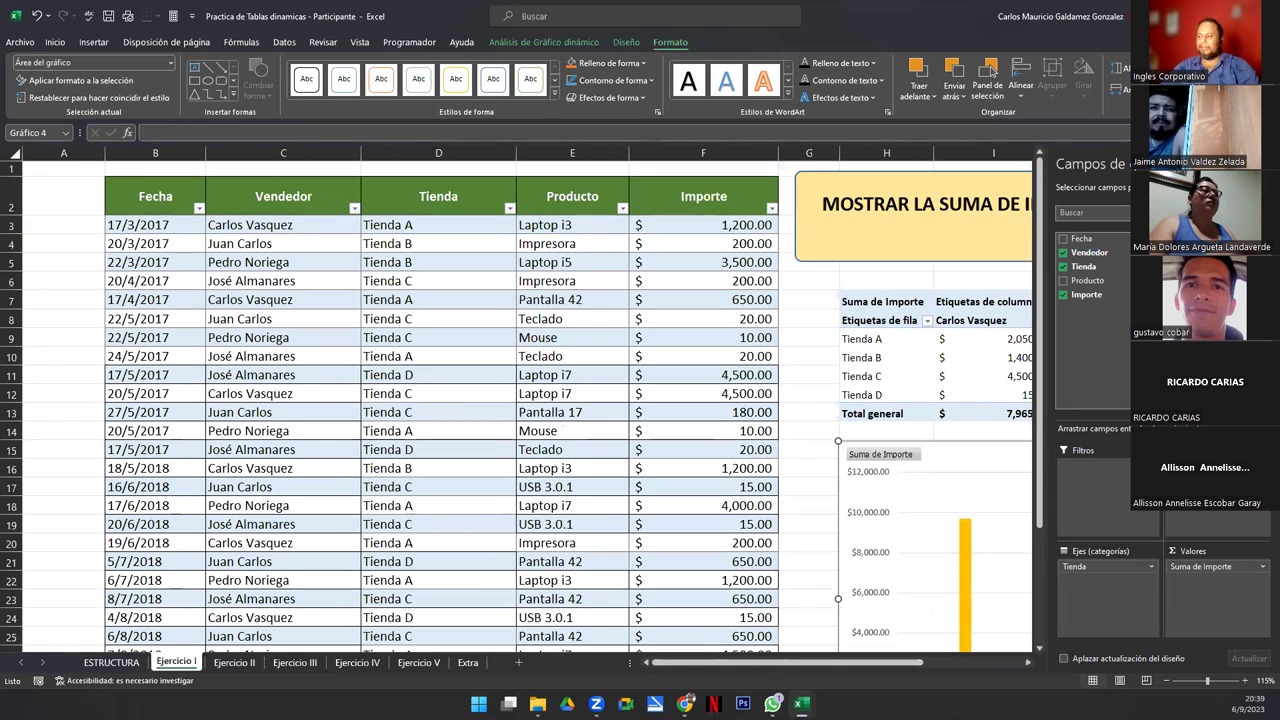
- Examine the finished pivot chart alongside the pivot table and its reference image
{"action": "scroll", "coordinate": [780, 664], "scroll_direction": "right", "scroll_amount": 4}
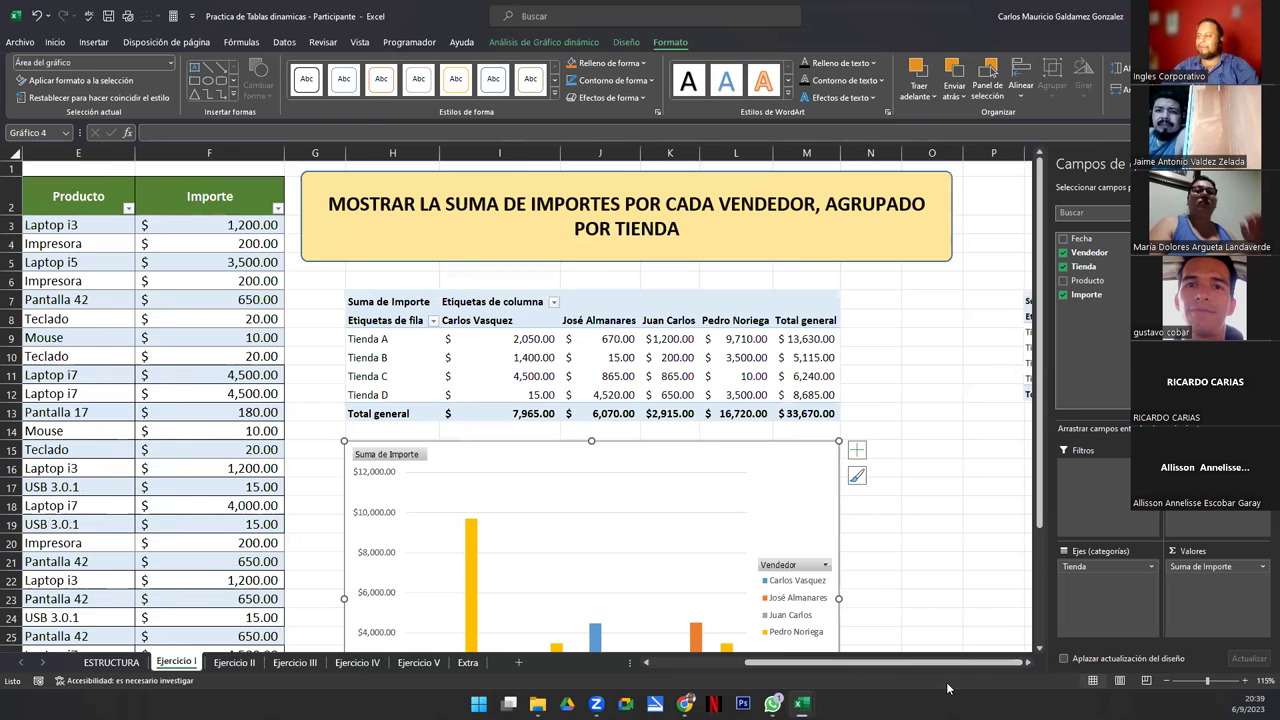
{"action": "scroll", "coordinate": [1029, 667], "scroll_direction": "right", "scroll_amount": 3}
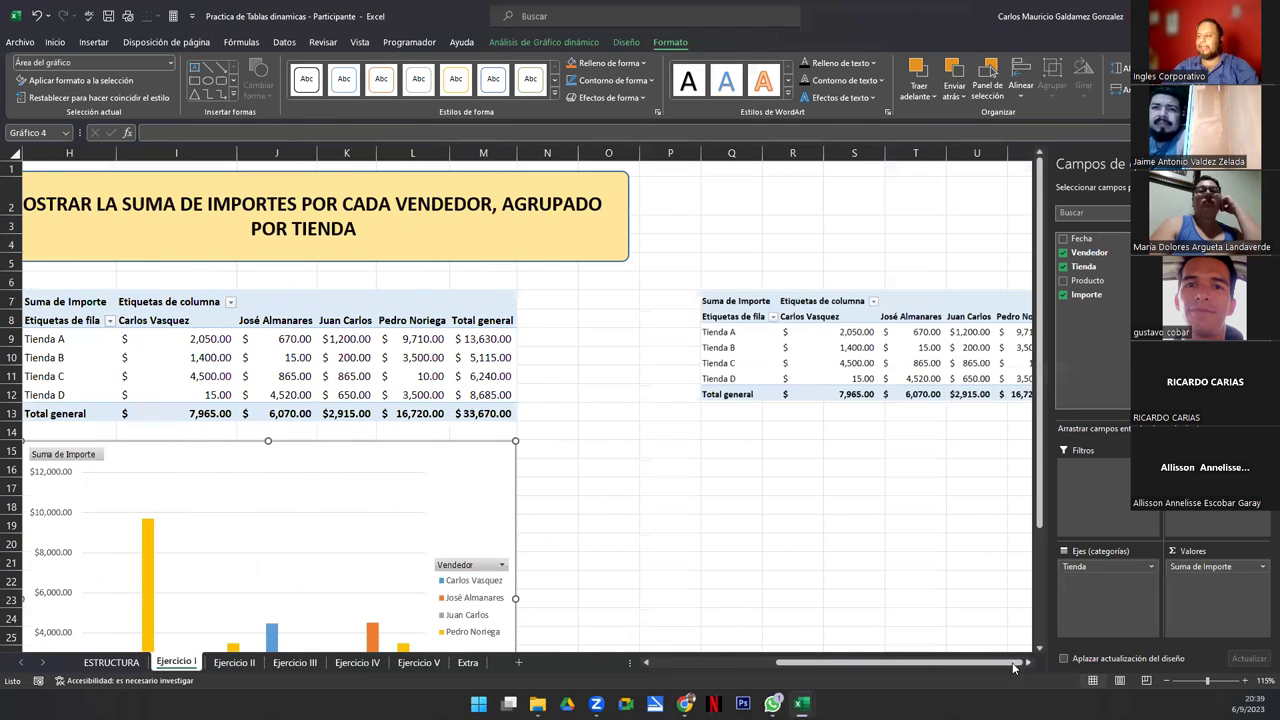
{"action": "left_click", "coordinate": [645, 663]}
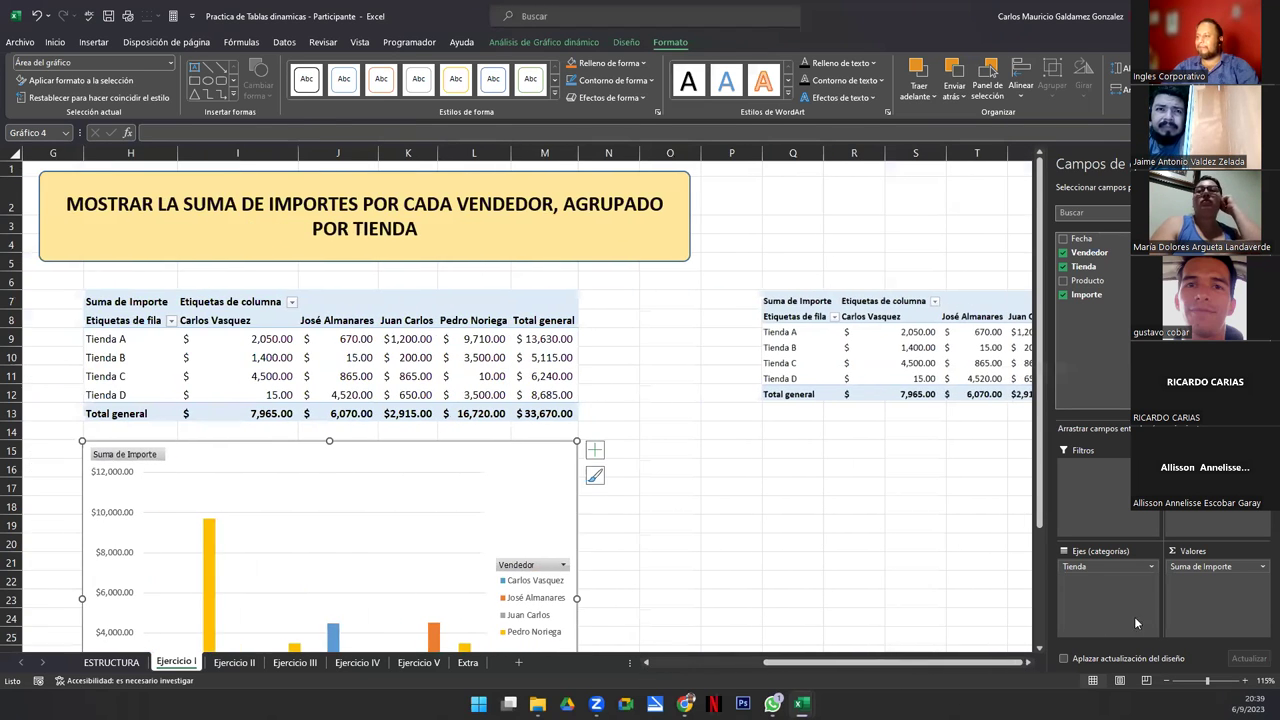
{"action": "scroll", "coordinate": [1040, 652], "scroll_direction": "down", "scroll_amount": 2}
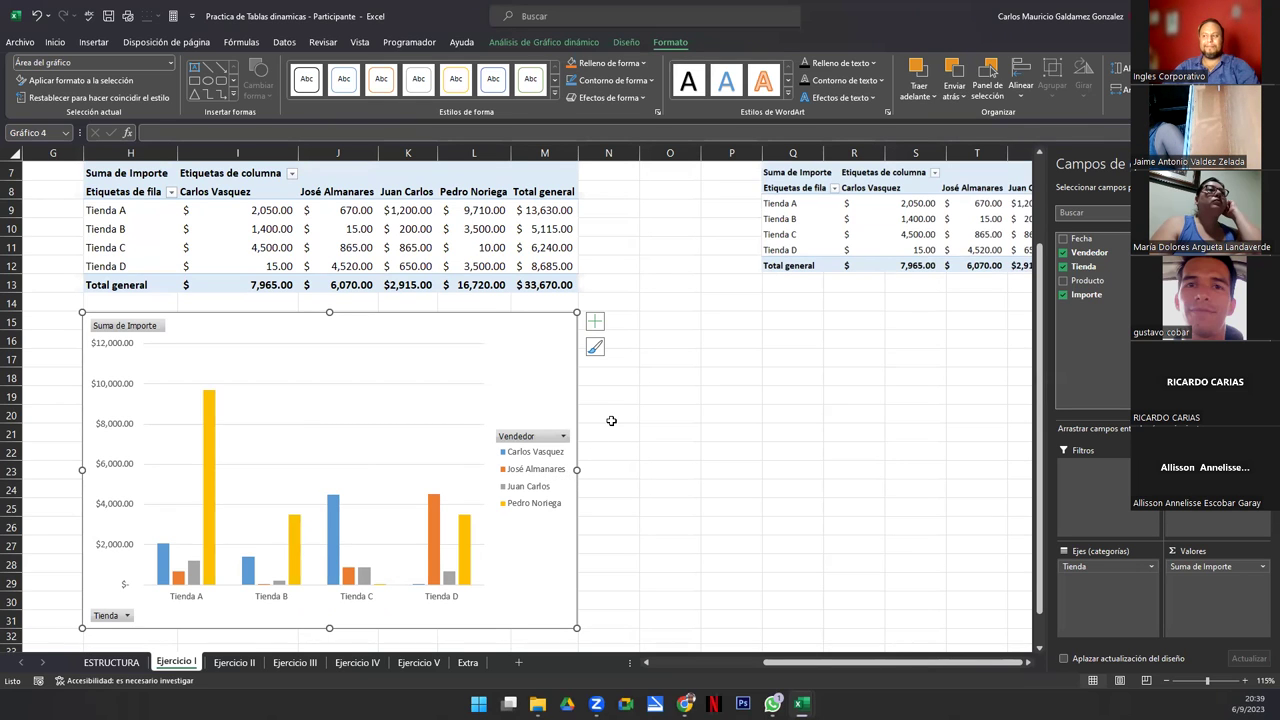
{"action": "left_click", "coordinate": [544, 42]}
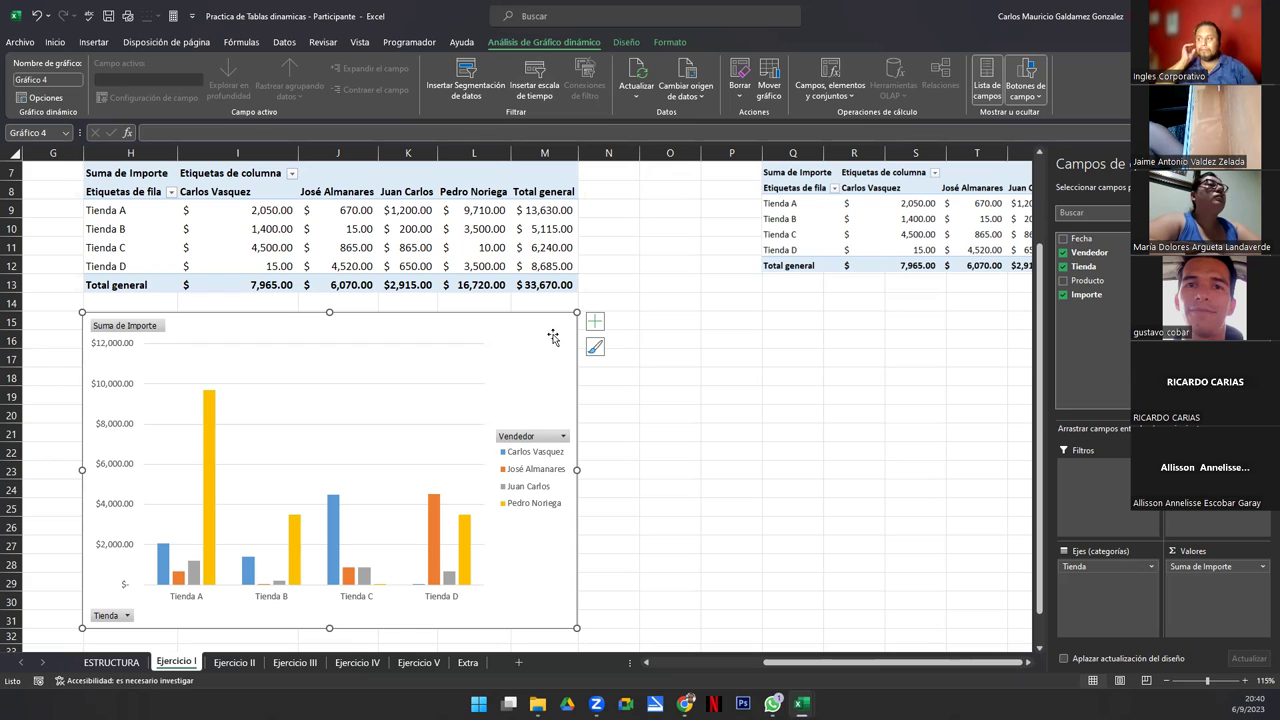
{"action": "left_click", "coordinate": [447, 285]}
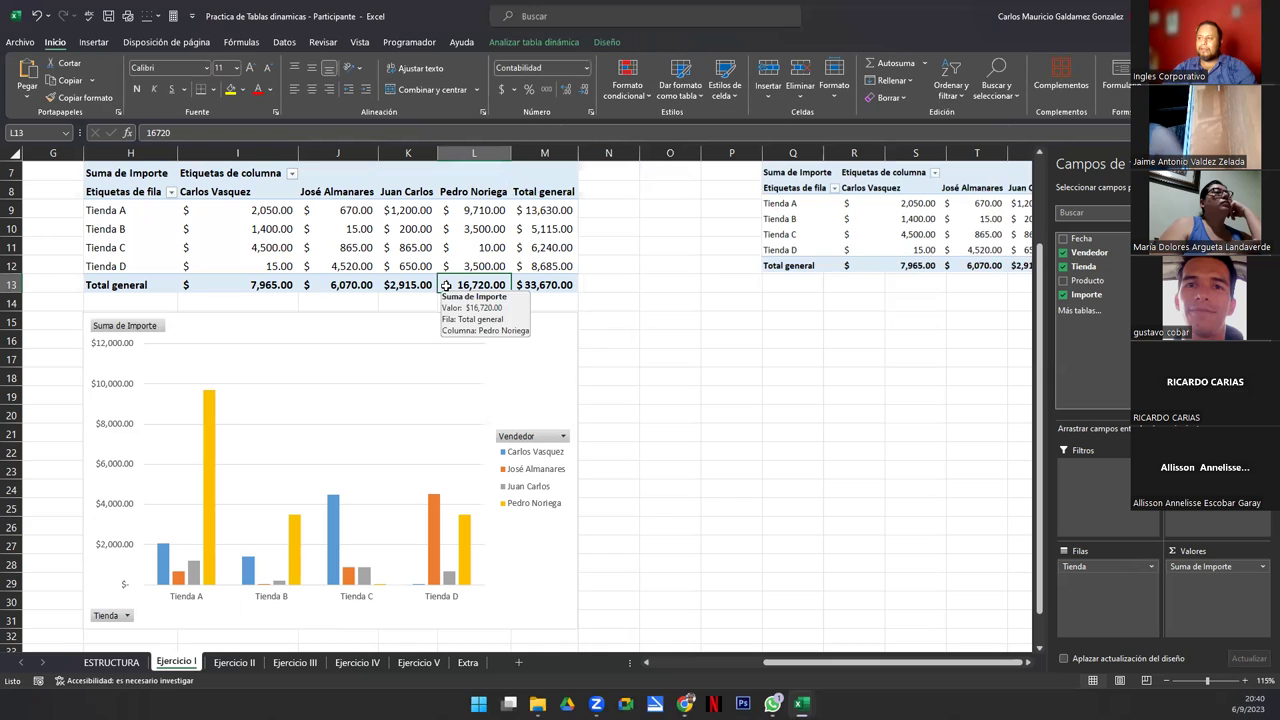
{"action": "left_click", "coordinate": [94, 211]}
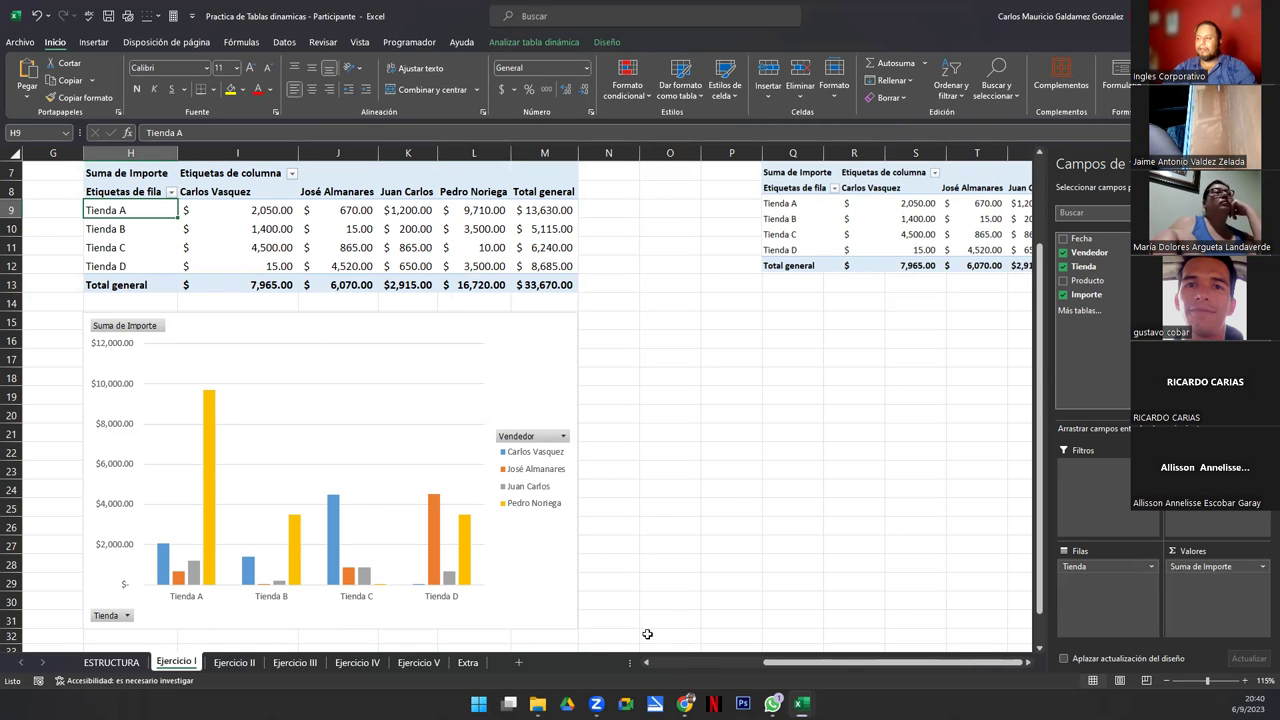
- Filter the source table's Tienda column to show only Tienda A
{"action": "left_click", "coordinate": [693, 660]}
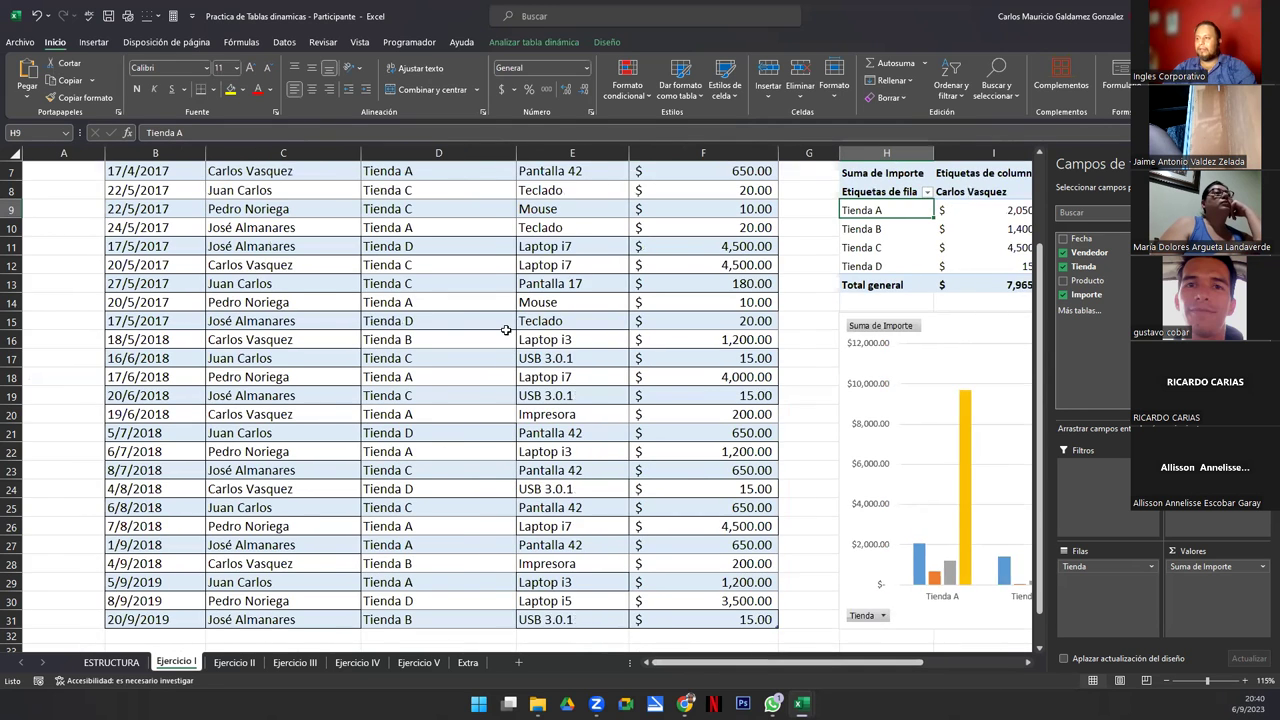
{"action": "scroll", "coordinate": [506, 329], "scroll_direction": "up", "scroll_amount": 2}
{"action": "left_click", "coordinate": [510, 208]}
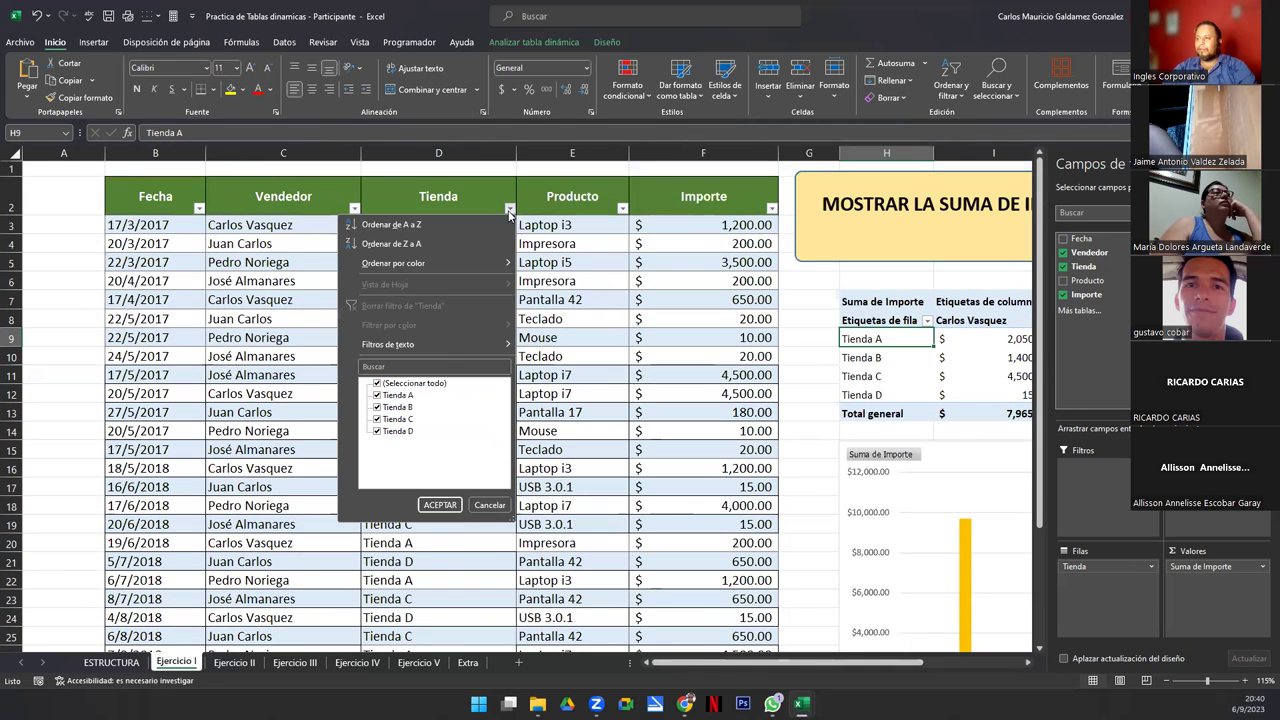
{"action": "left_click", "coordinate": [380, 384]}
{"action": "left_click", "coordinate": [378, 395]}
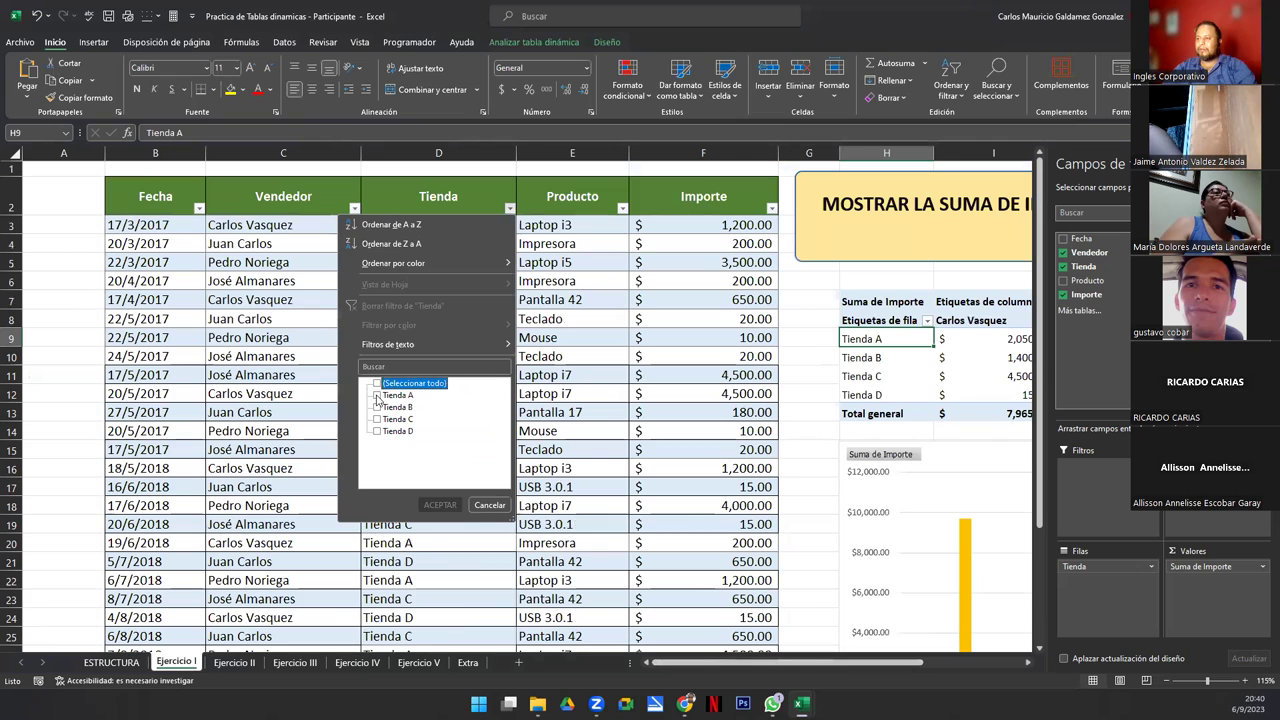
{"action": "left_click", "coordinate": [440, 505]}
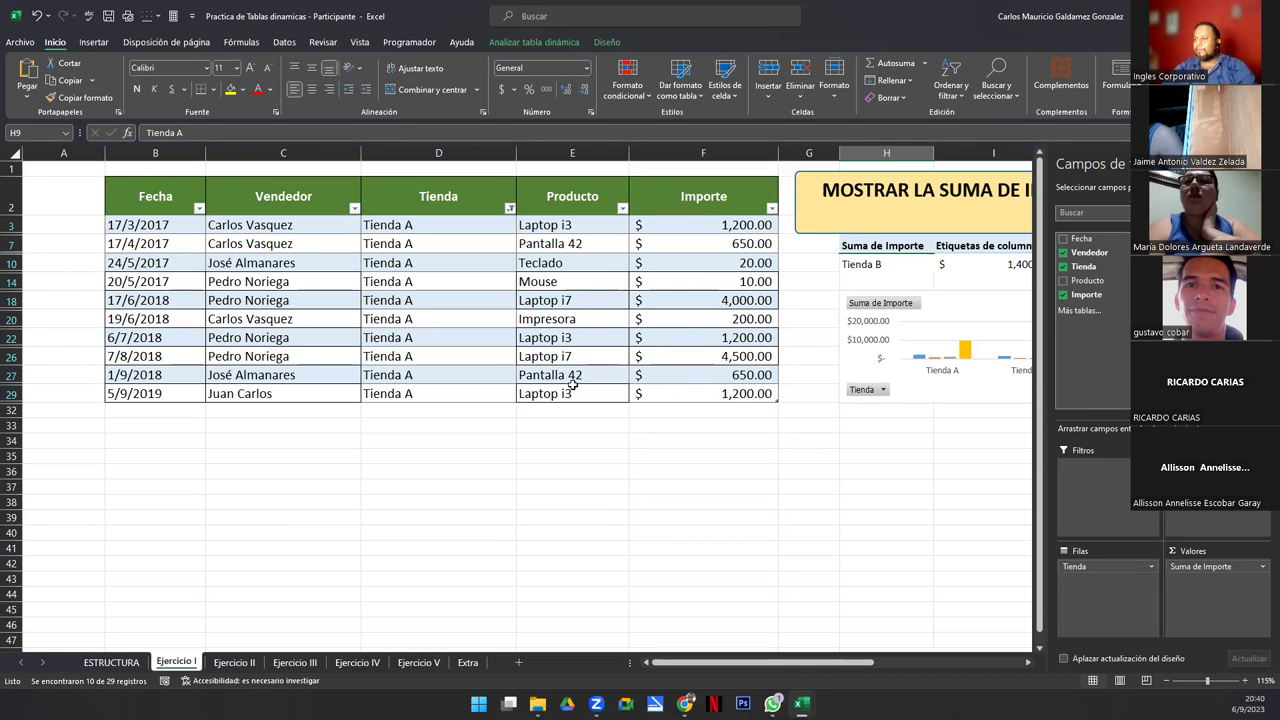
- Copy the 4,500.00 Importe from the 7/8/2018 Laptop i7 sale over the Importe of the 17/6/2018 Laptop i7 sale
{"action": "left_click", "coordinate": [672, 226]}
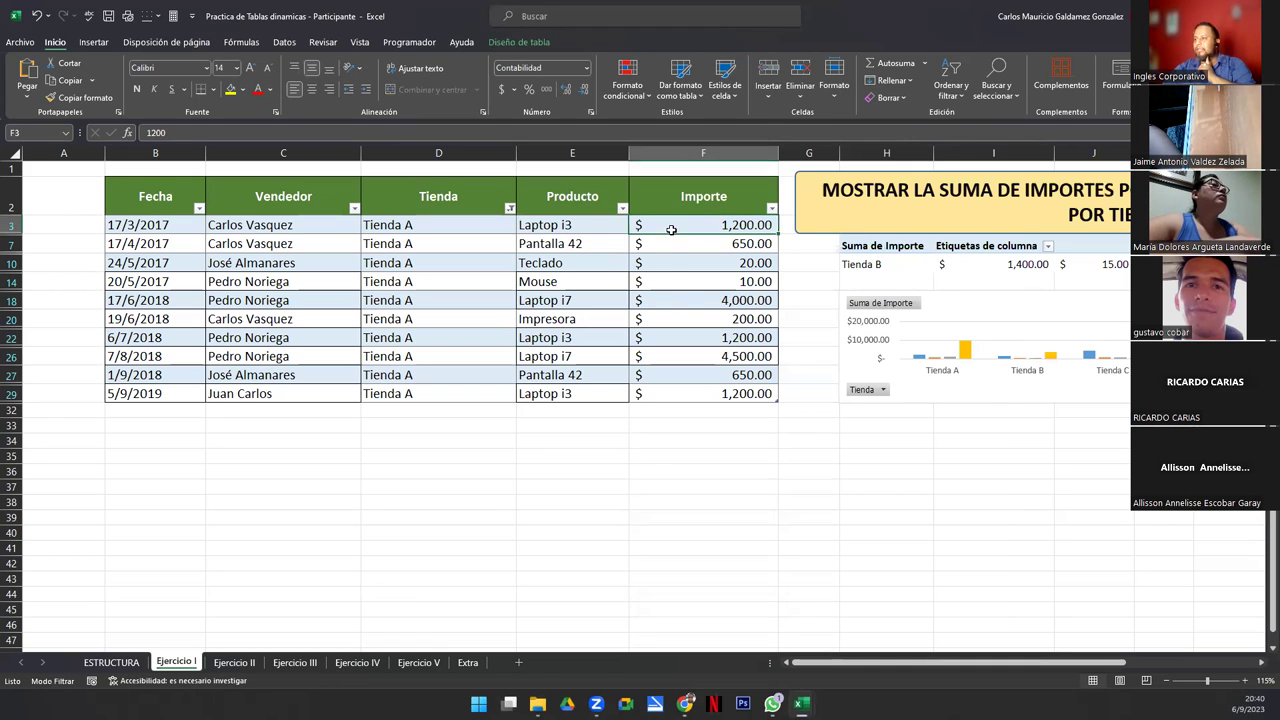
{"action": "left_click", "coordinate": [660, 297]}
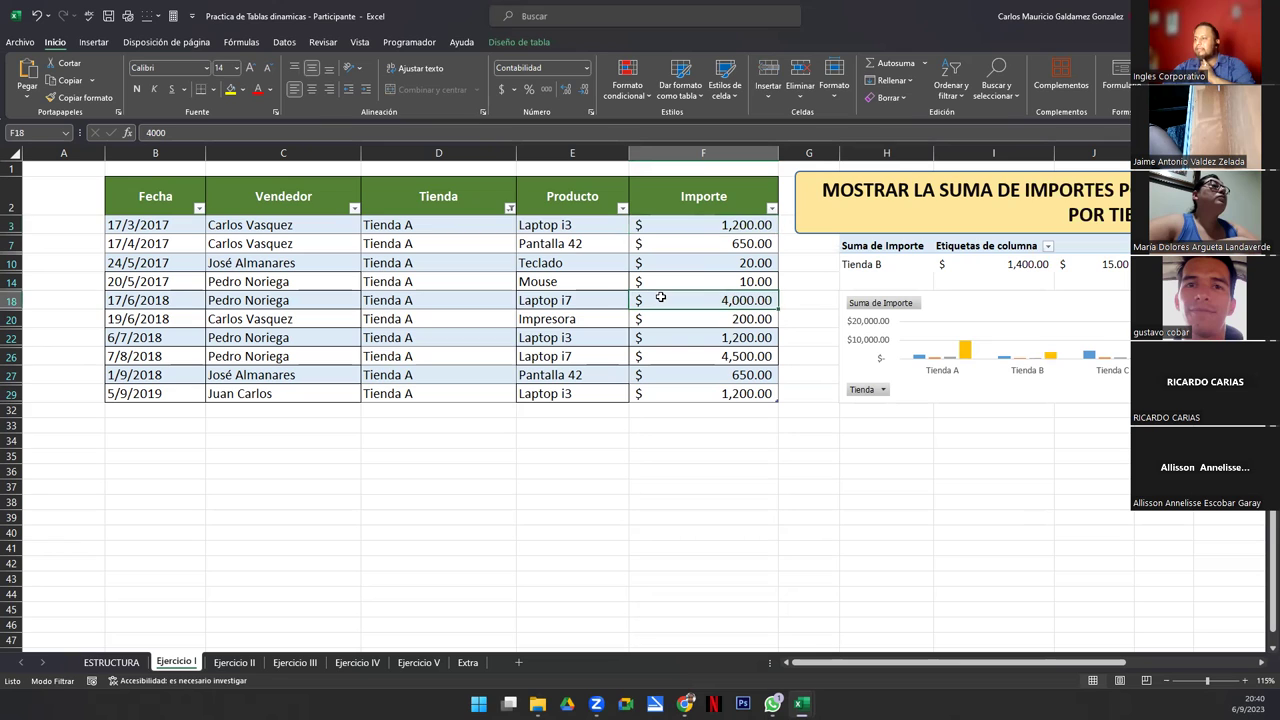
{"action": "left_click", "coordinate": [666, 355]}
{"action": "key", "text": "ctrl+c"}
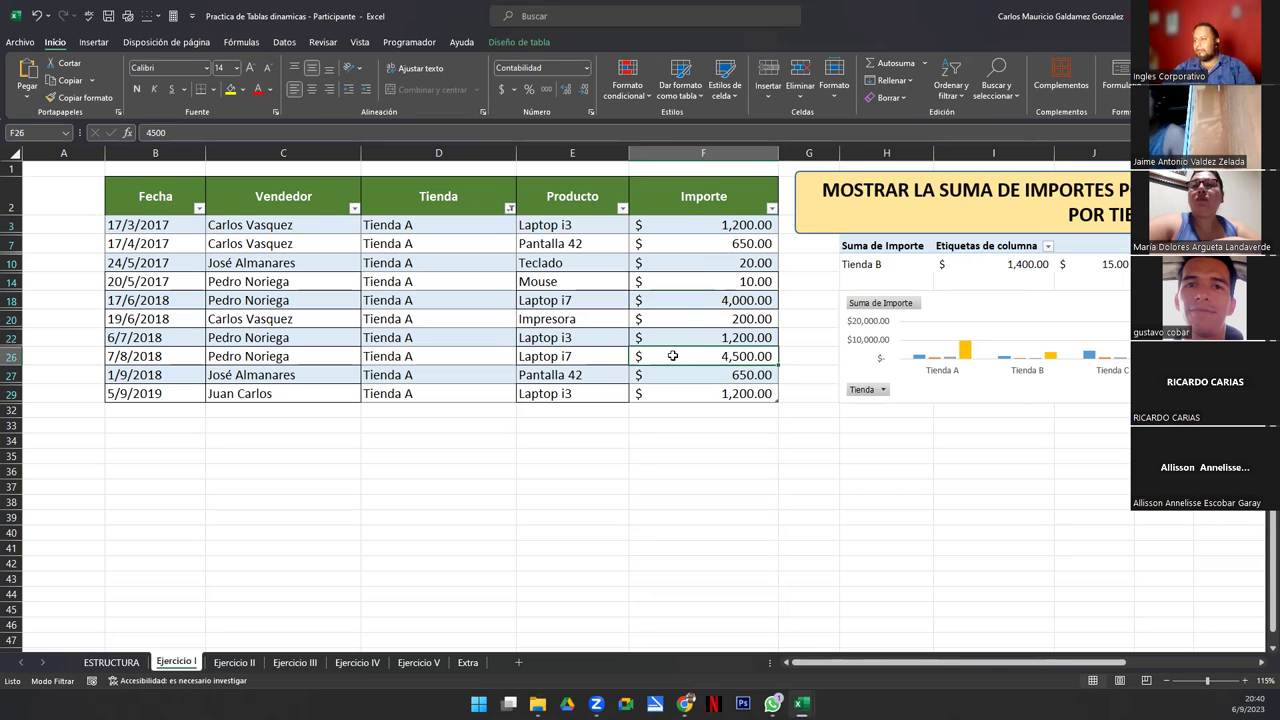
{"action": "left_click", "coordinate": [667, 303]}
{"action": "key", "text": "ctrl+v"}
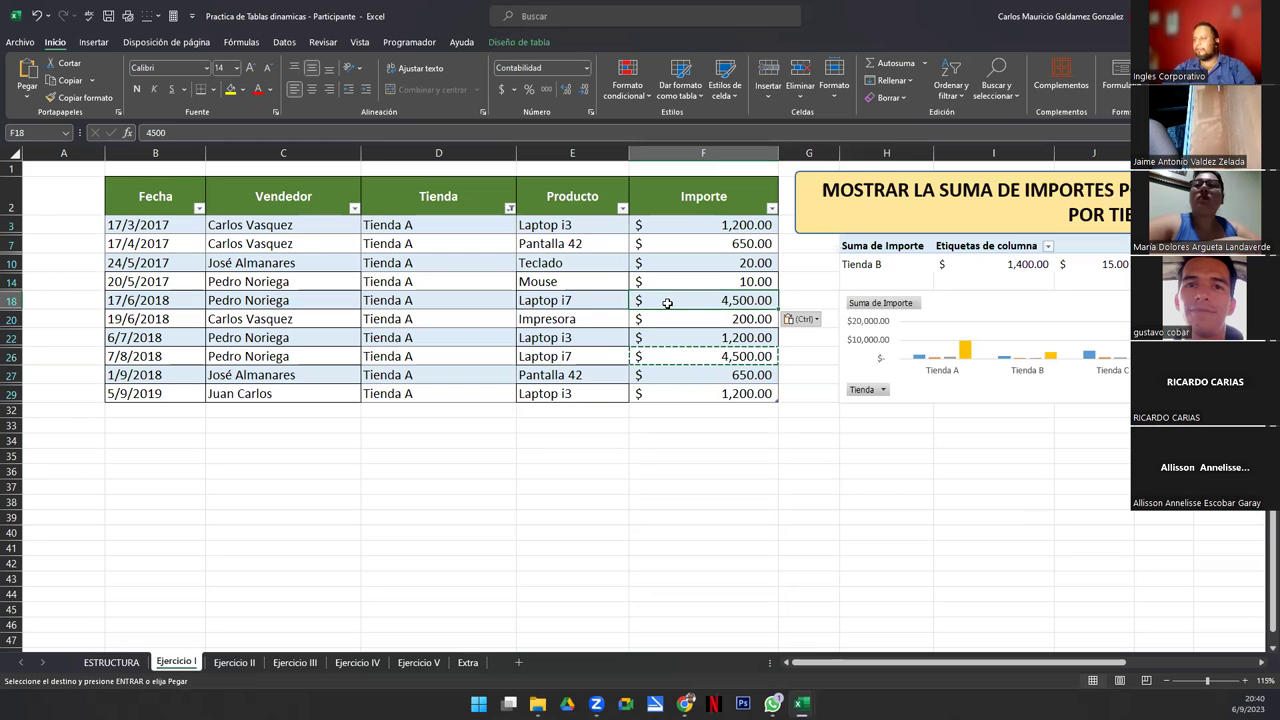
- Show all stores again in the source table's Tienda filter
{"action": "left_click", "coordinate": [510, 209]}
{"action": "left_click", "coordinate": [398, 383]}
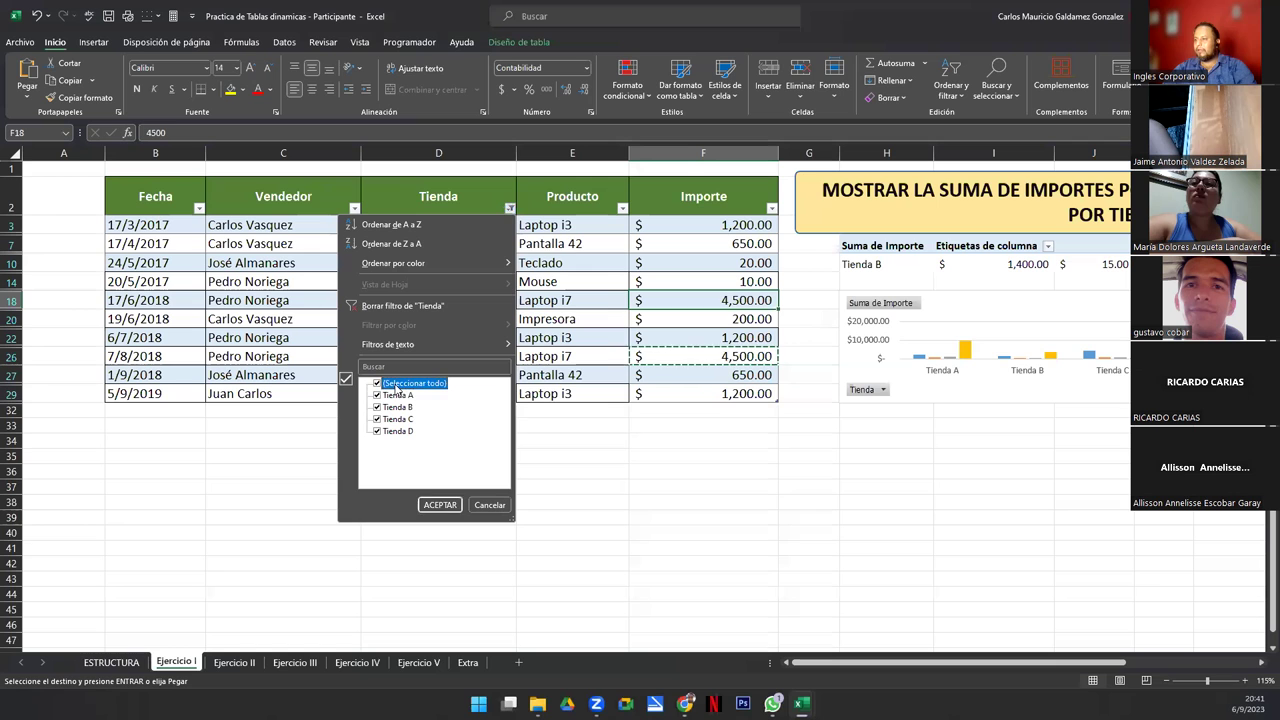
{"action": "left_click", "coordinate": [438, 505]}
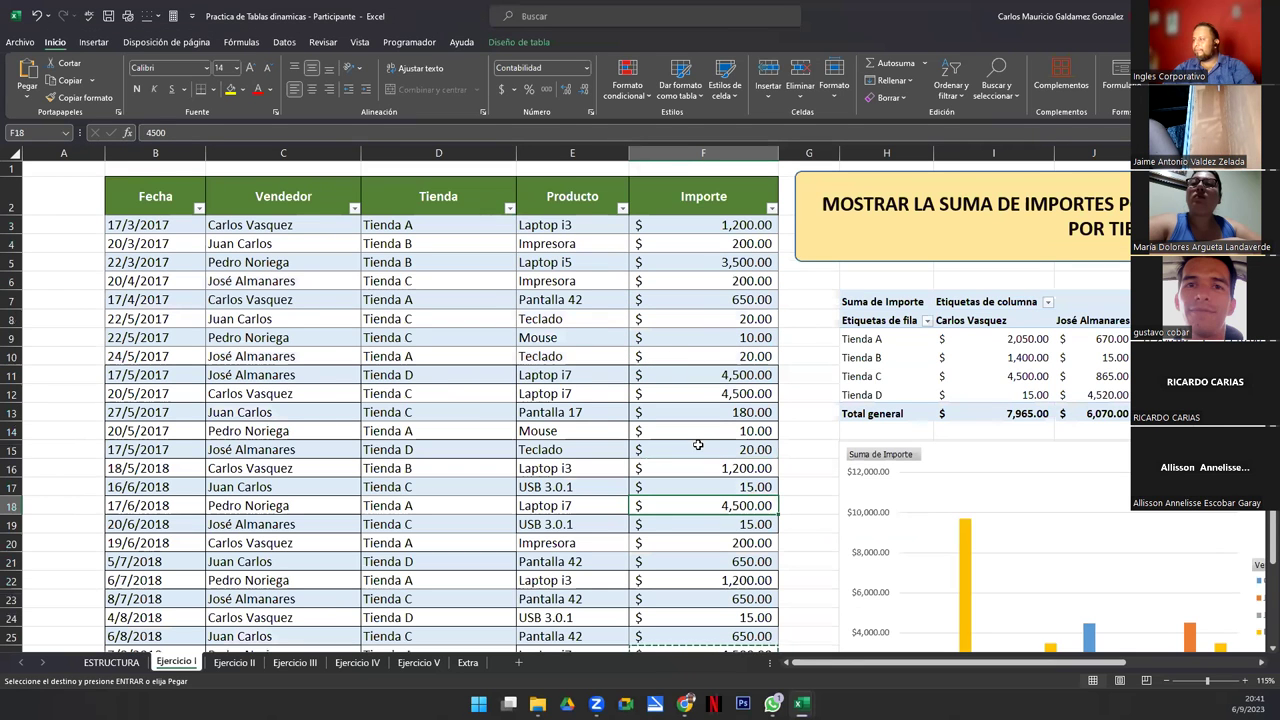
- Refresh the Ejercicio I pivot table so it picks up the changed source Importe
{"action": "left_click", "coordinate": [1261, 663]}
{"action": "left_click", "coordinate": [1261, 663]}
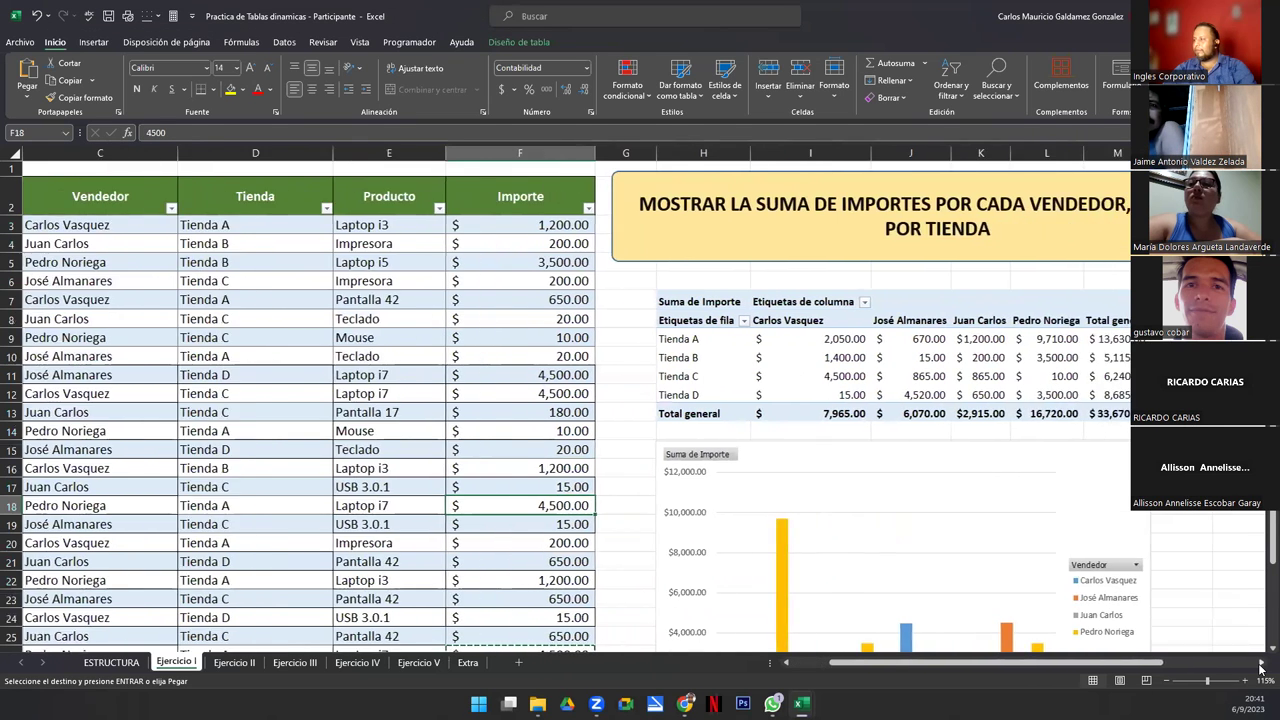
{"action": "left_click", "coordinate": [1261, 663]}
{"action": "left_click", "coordinate": [1261, 663]}
{"action": "left_click", "coordinate": [462, 352]}
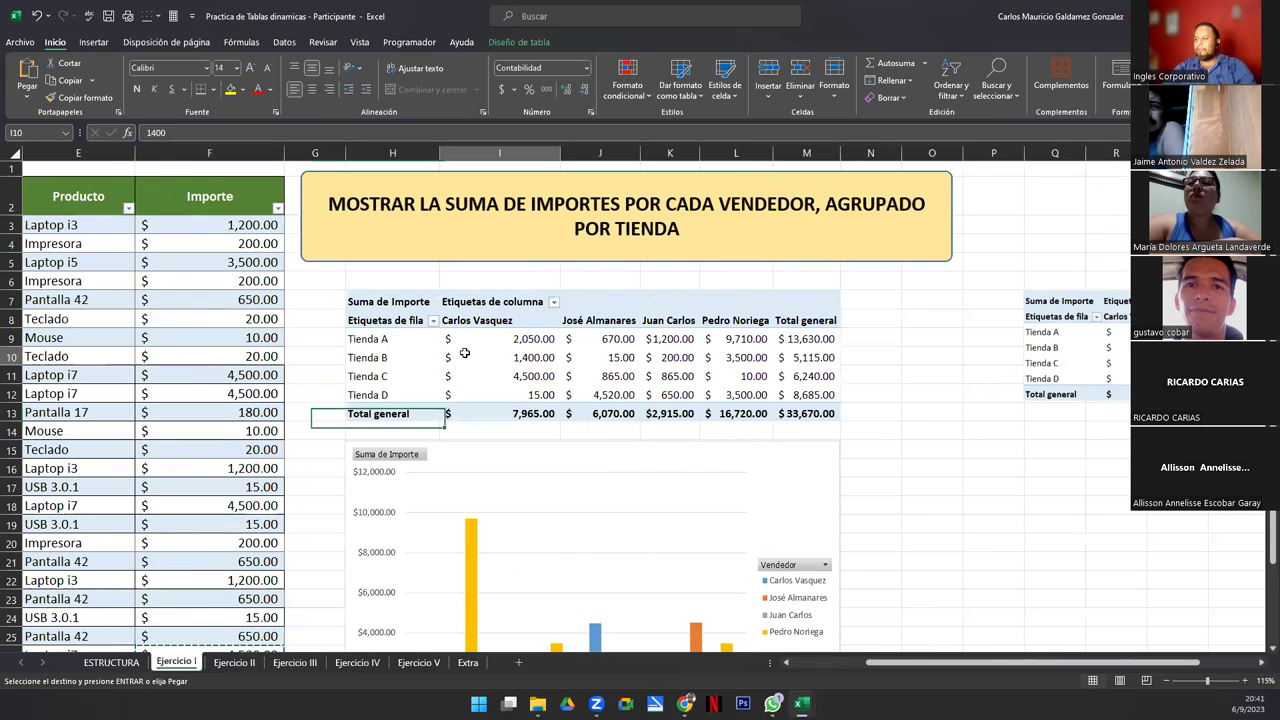
{"action": "left_click", "coordinate": [532, 42]}
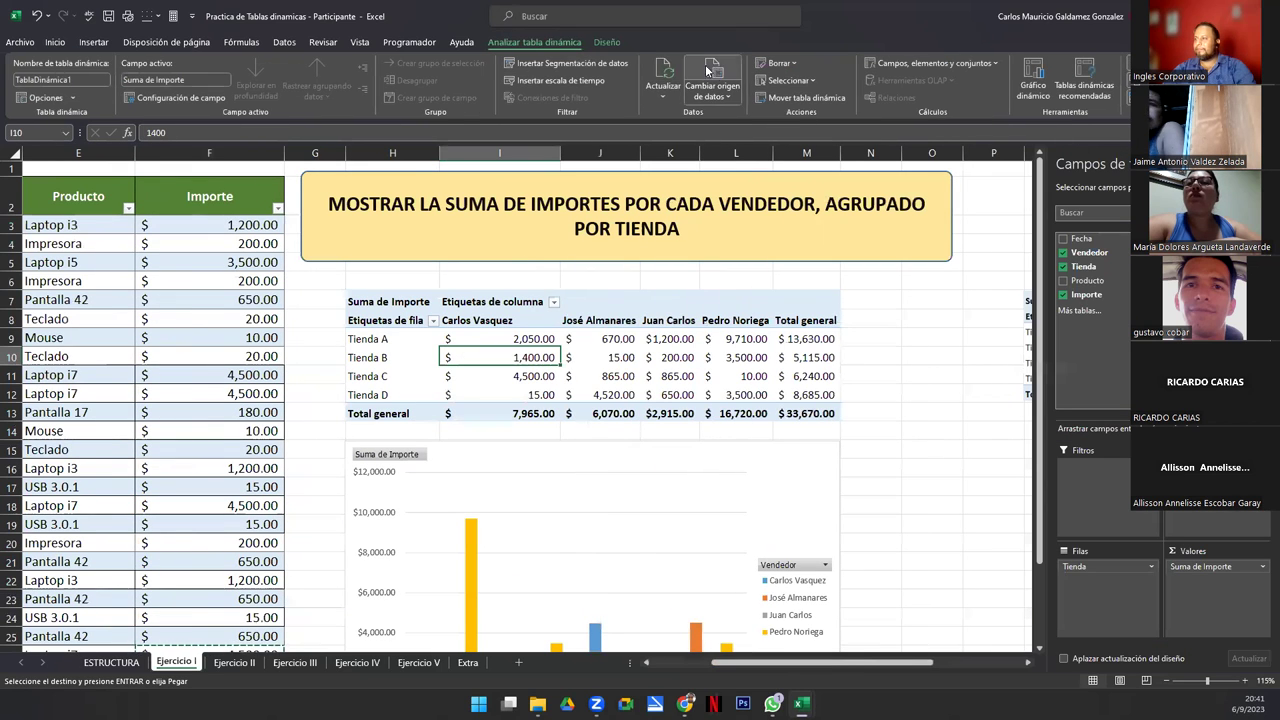
{"action": "left_click", "coordinate": [666, 68]}
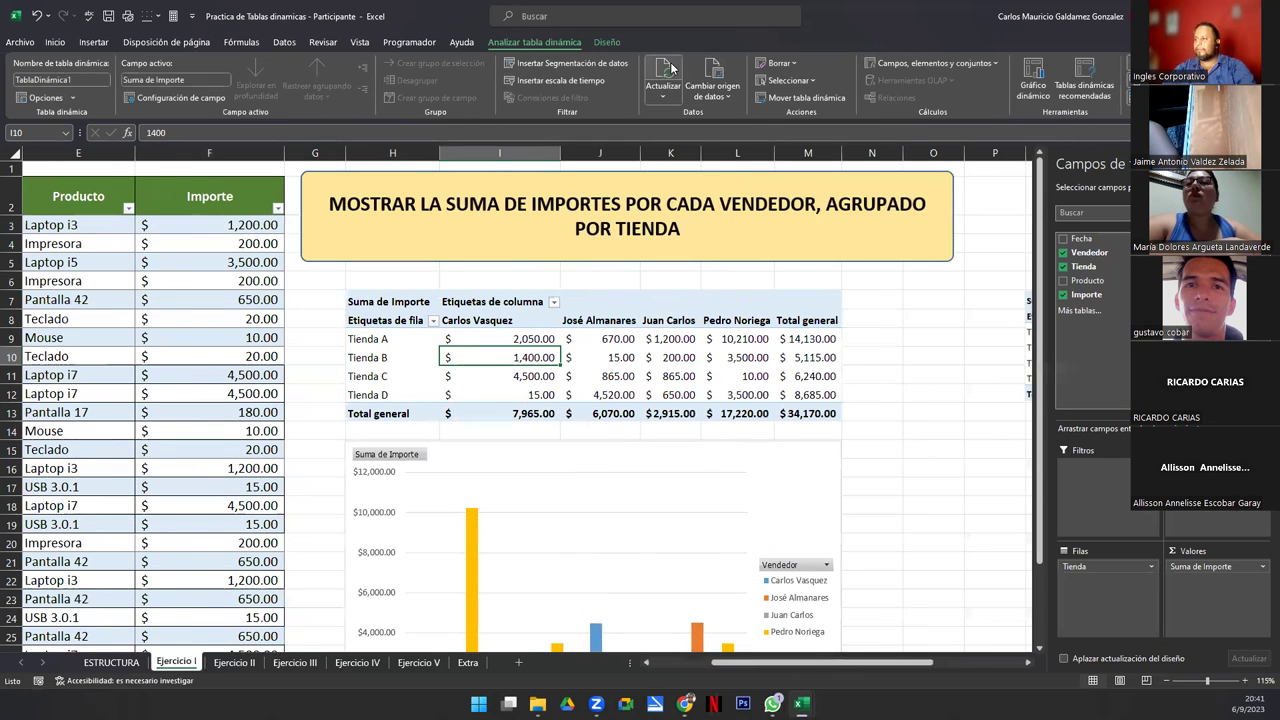
- Check the last seller's total and Tienda A amount in the pivot table and the matching columns in the chart
{"action": "left_click", "coordinate": [718, 416]}
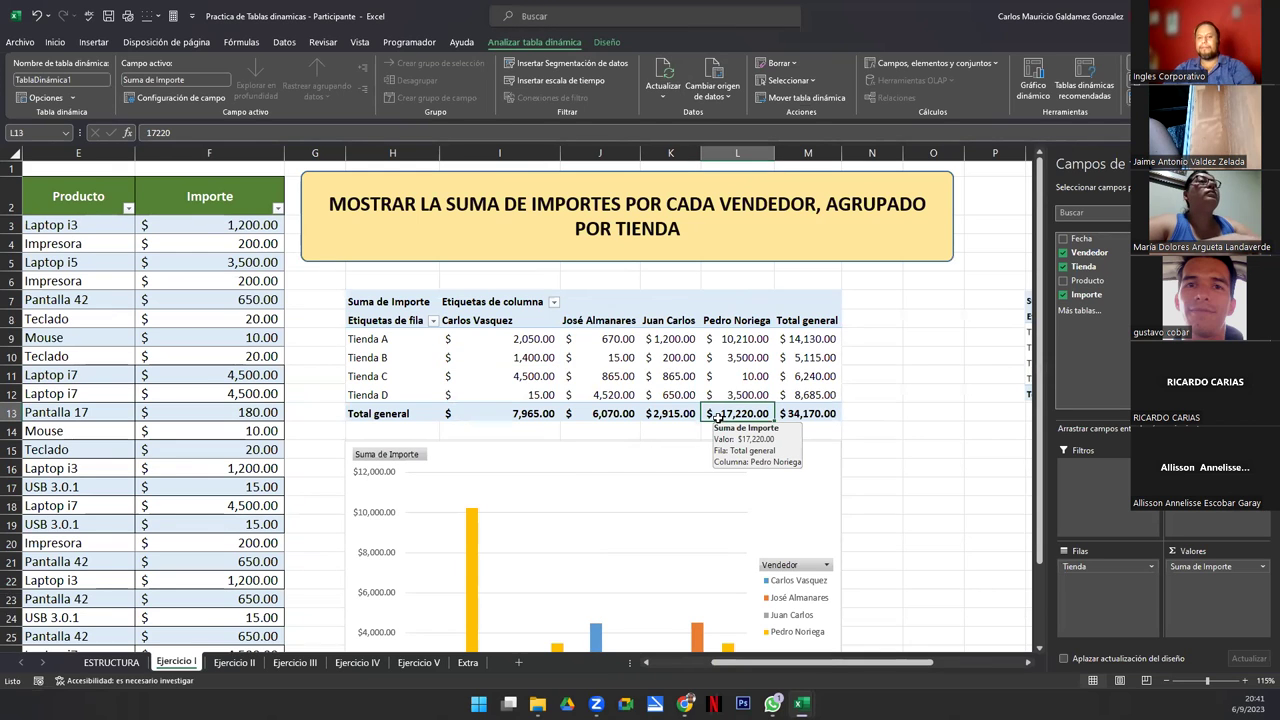
{"action": "key", "text": "Up"}
{"action": "key", "text": "Up"}
{"action": "key", "text": "Up"}
{"action": "key", "text": "Up"}
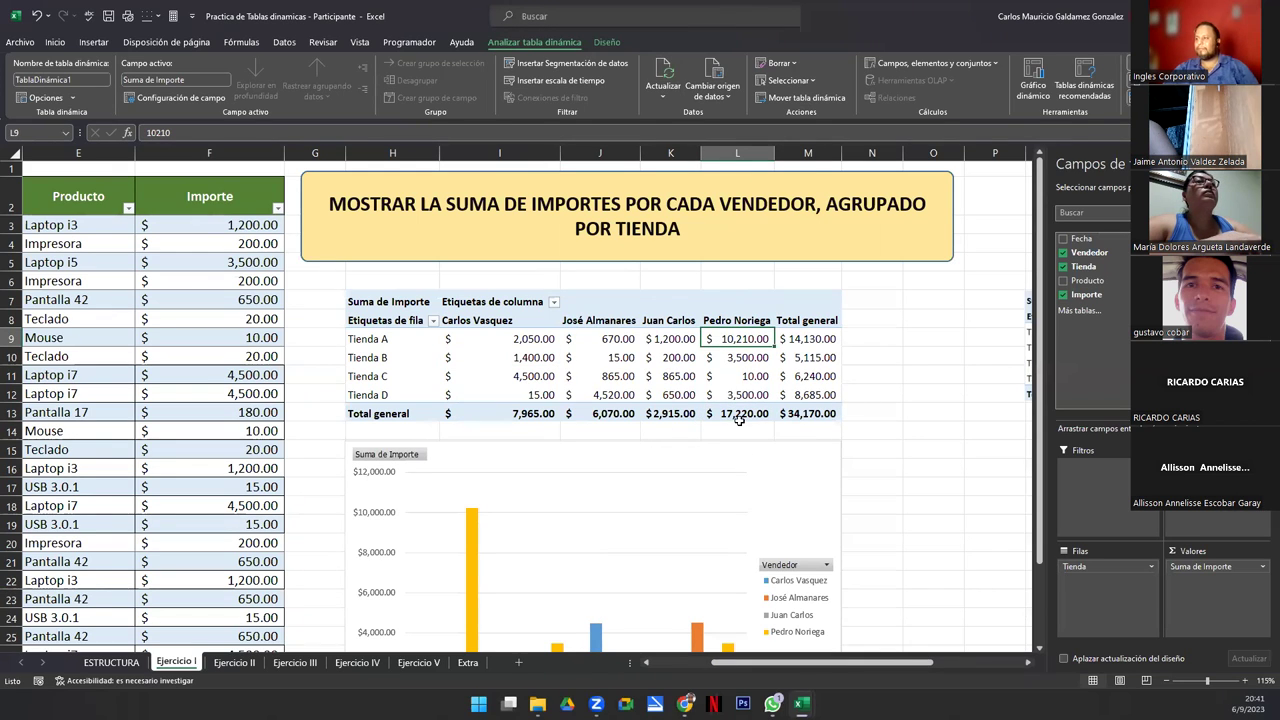
{"action": "left_click", "coordinate": [716, 416]}
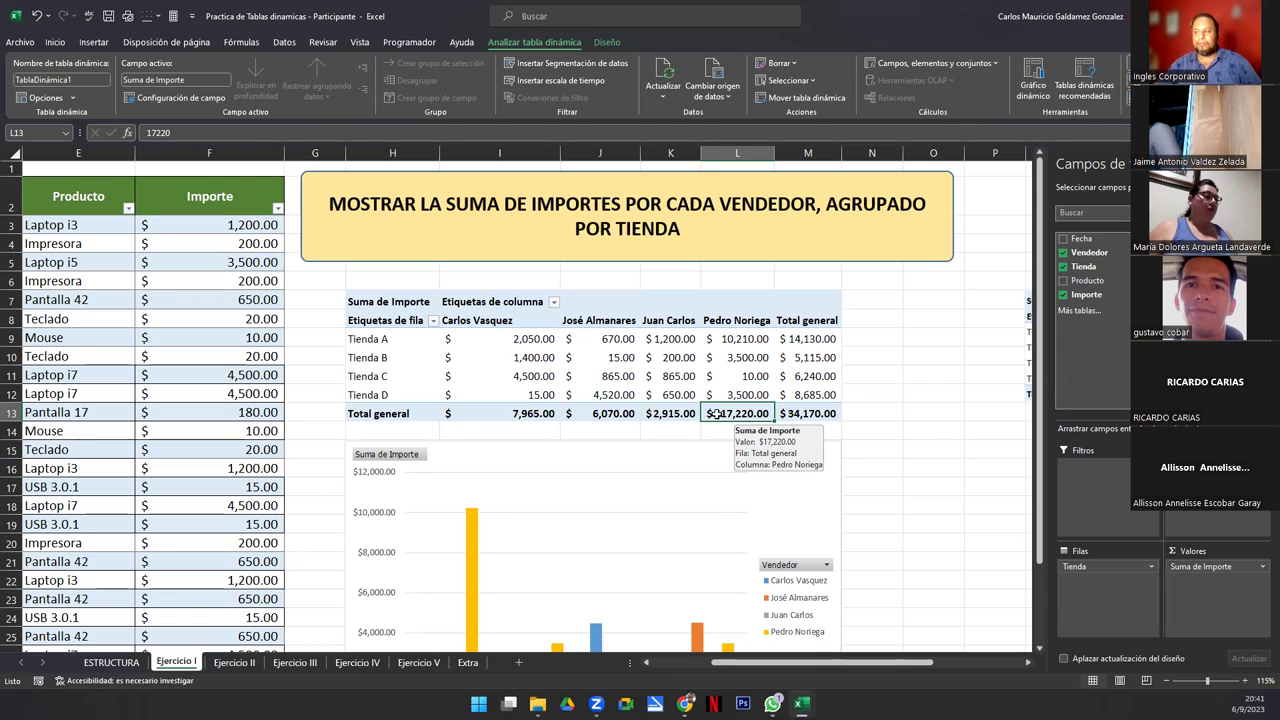
{"action": "left_click", "coordinate": [1040, 650]}
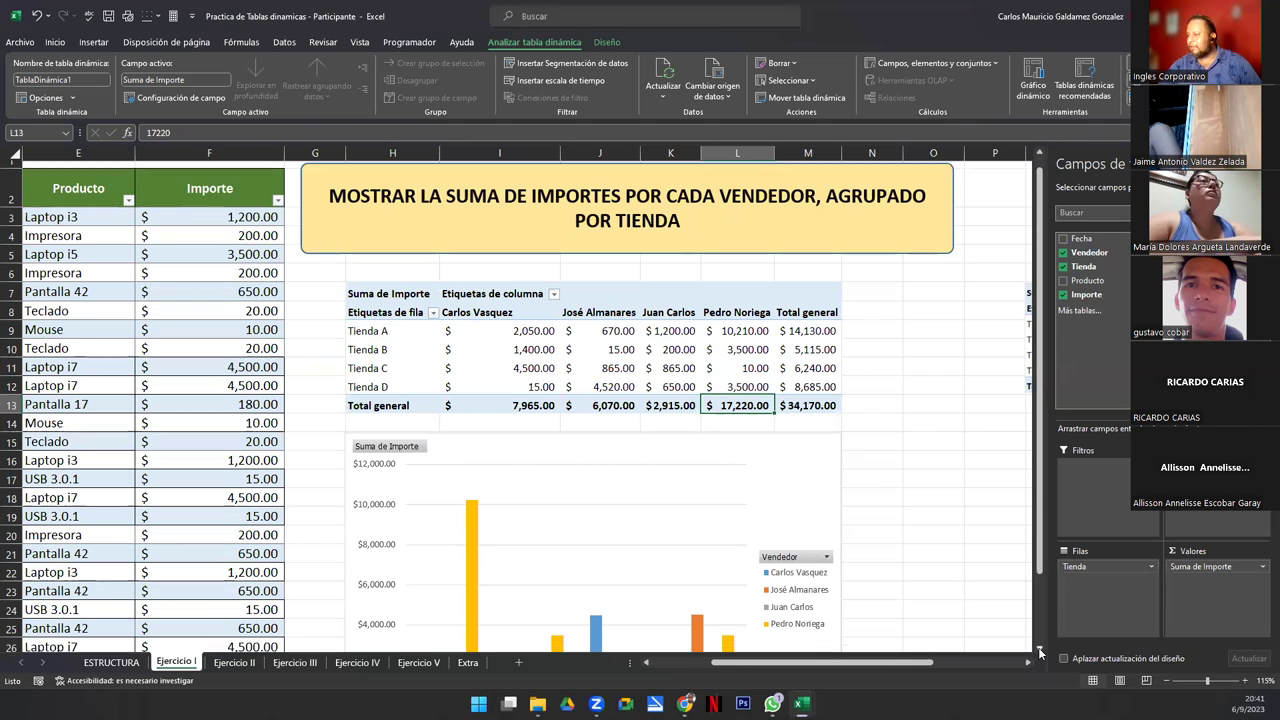
{"action": "scroll", "coordinate": [1040, 650], "scroll_direction": "down", "scroll_amount": 2}
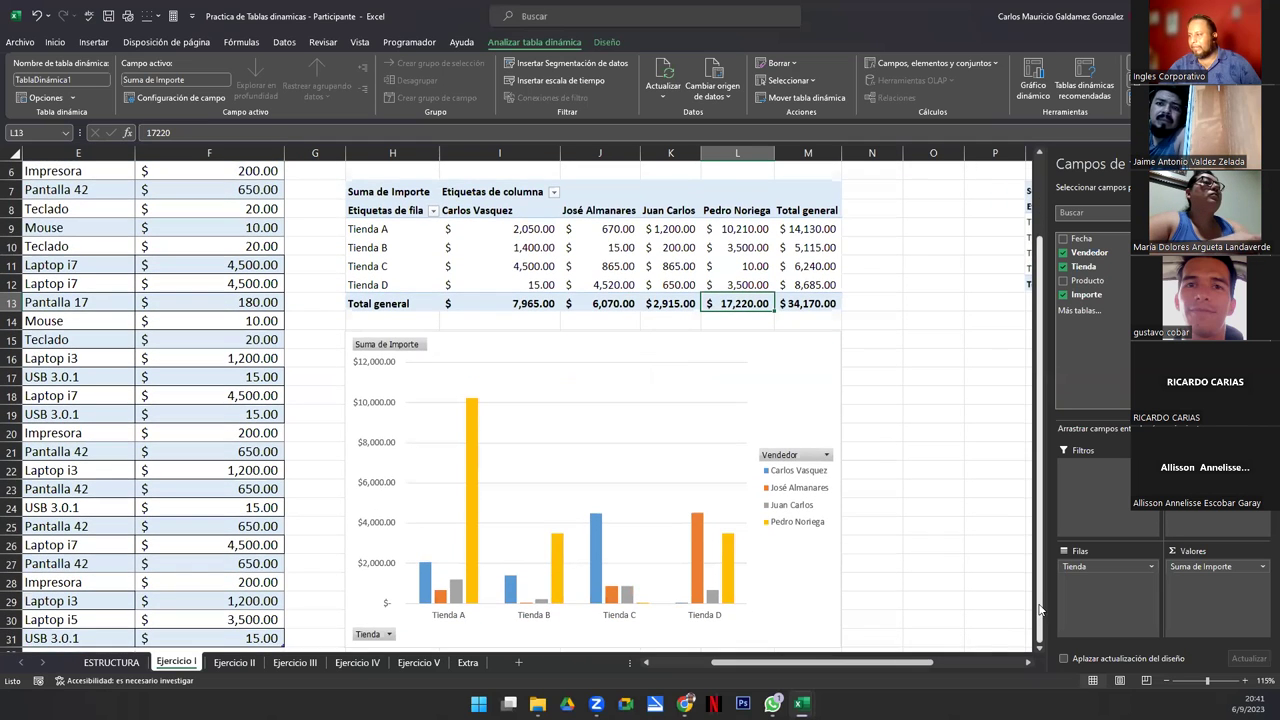
{"action": "scroll", "coordinate": [1040, 610], "scroll_direction": "up", "scroll_amount": 3}
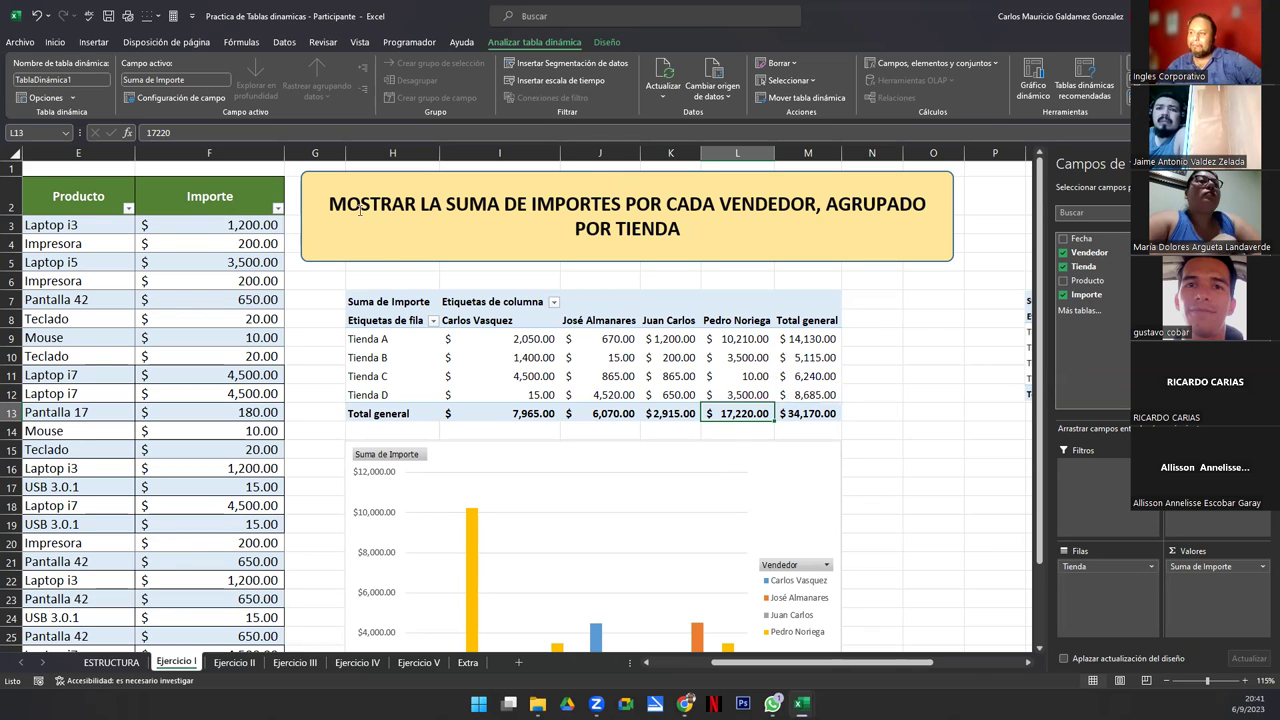
- Highlight the phrases "POR CADA VENDEDOR" and "AGRUPADO POR TIENDA" in the exercise statement and compare them with the pivot table layout
{"action": "left_click_drag", "start_coordinate": [425, 205], "coordinate": [812, 205]}
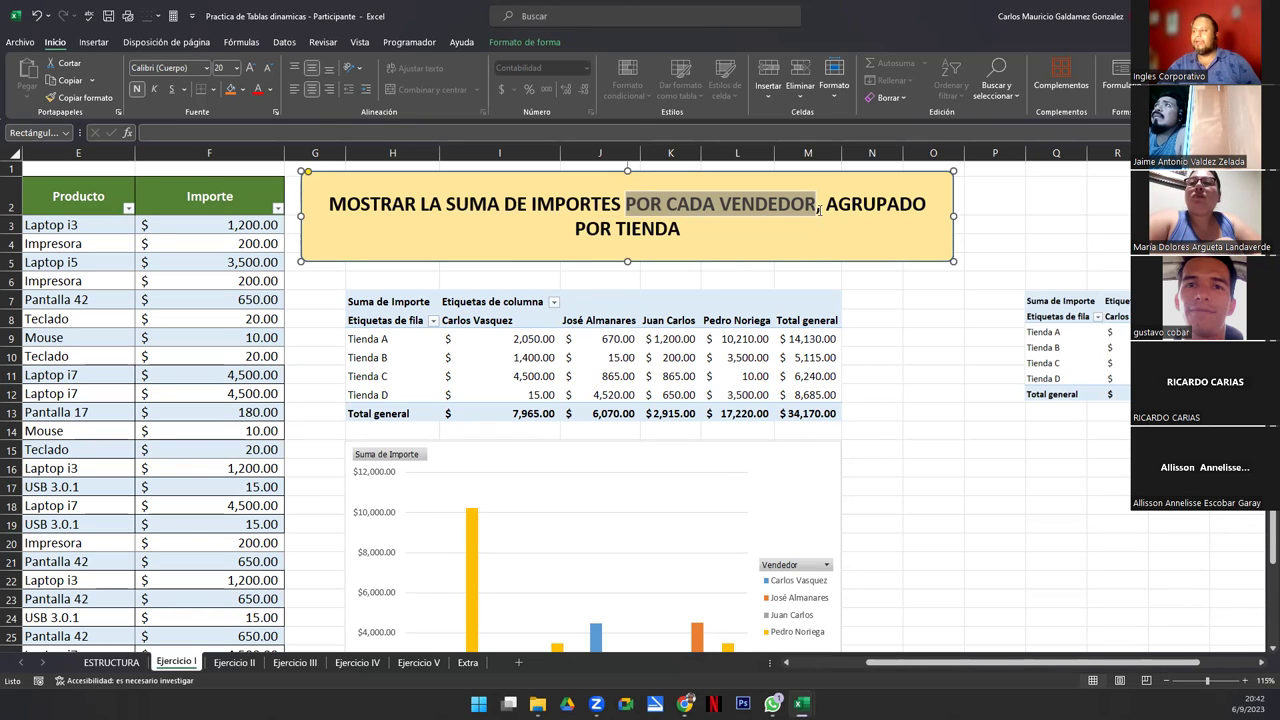
{"action": "left_click_drag", "start_coordinate": [827, 203], "coordinate": [836, 231]}
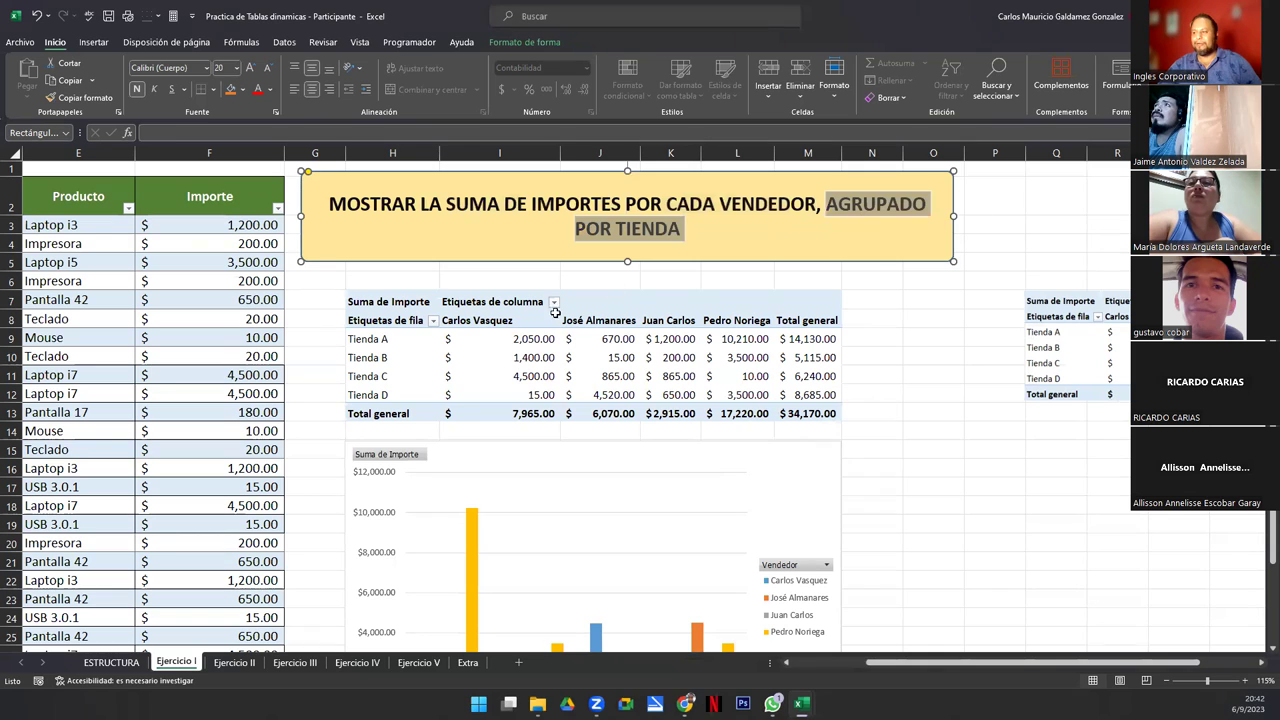
{"action": "left_click", "coordinate": [472, 356]}
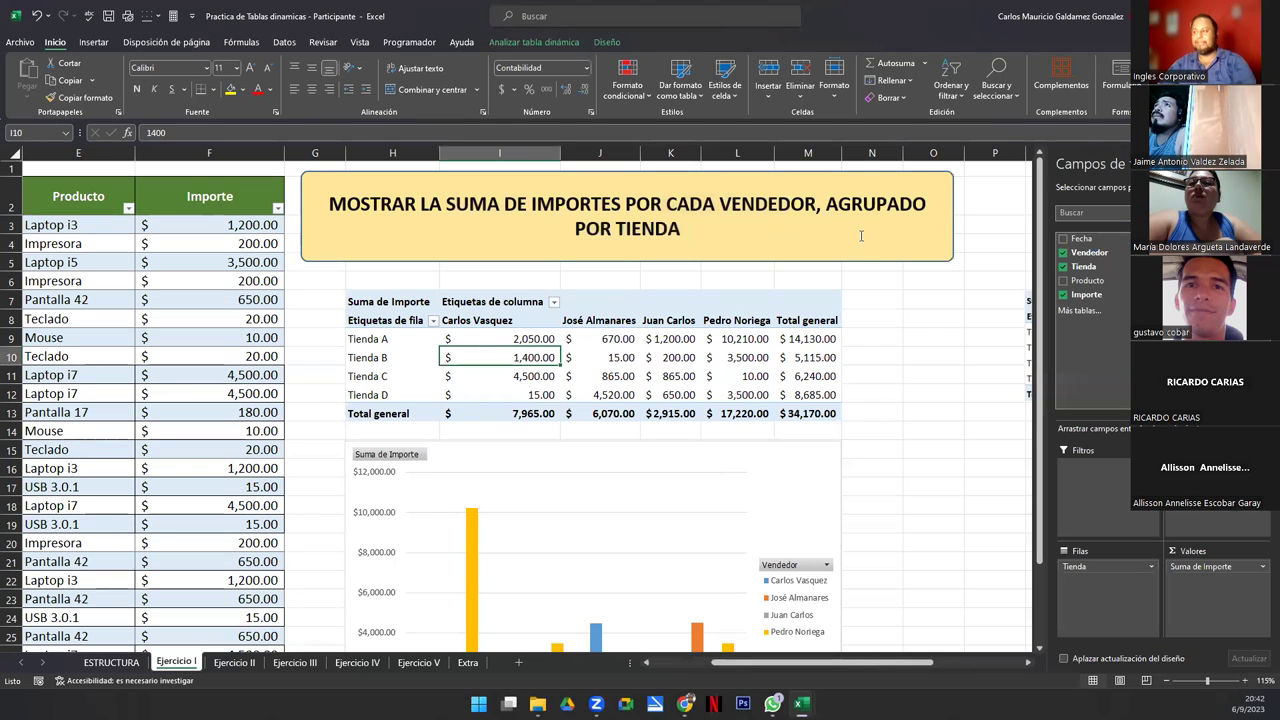
{"action": "left_click_drag", "start_coordinate": [826, 203], "coordinate": [836, 230]}
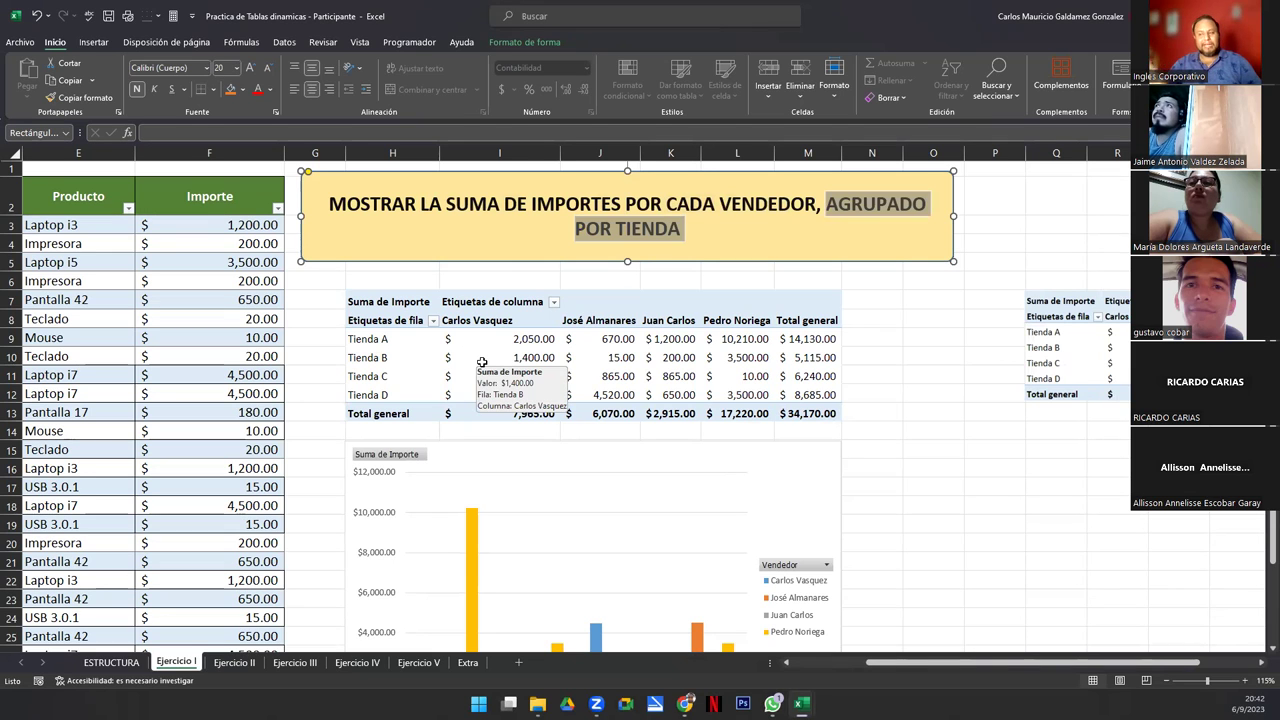
{"action": "left_click", "coordinate": [482, 362]}
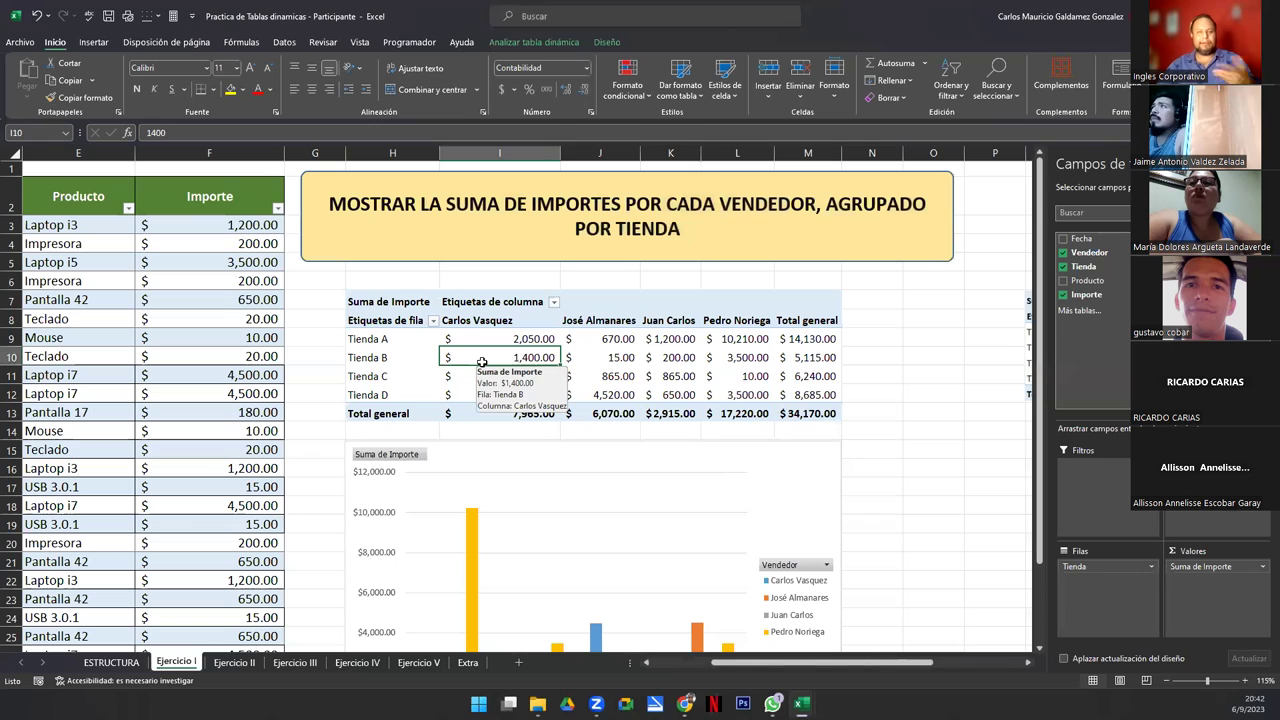
- Try the pivot layout with Vendedor as rows and Tienda as columns, and restore Tienda to rows and Vendedor to columns
{"action": "left_click_drag", "start_coordinate": [1107, 566], "coordinate": [1106, 570]}
{"action": "scroll", "coordinate": [878, 478], "scroll_direction": "down", "scroll_amount": 5}
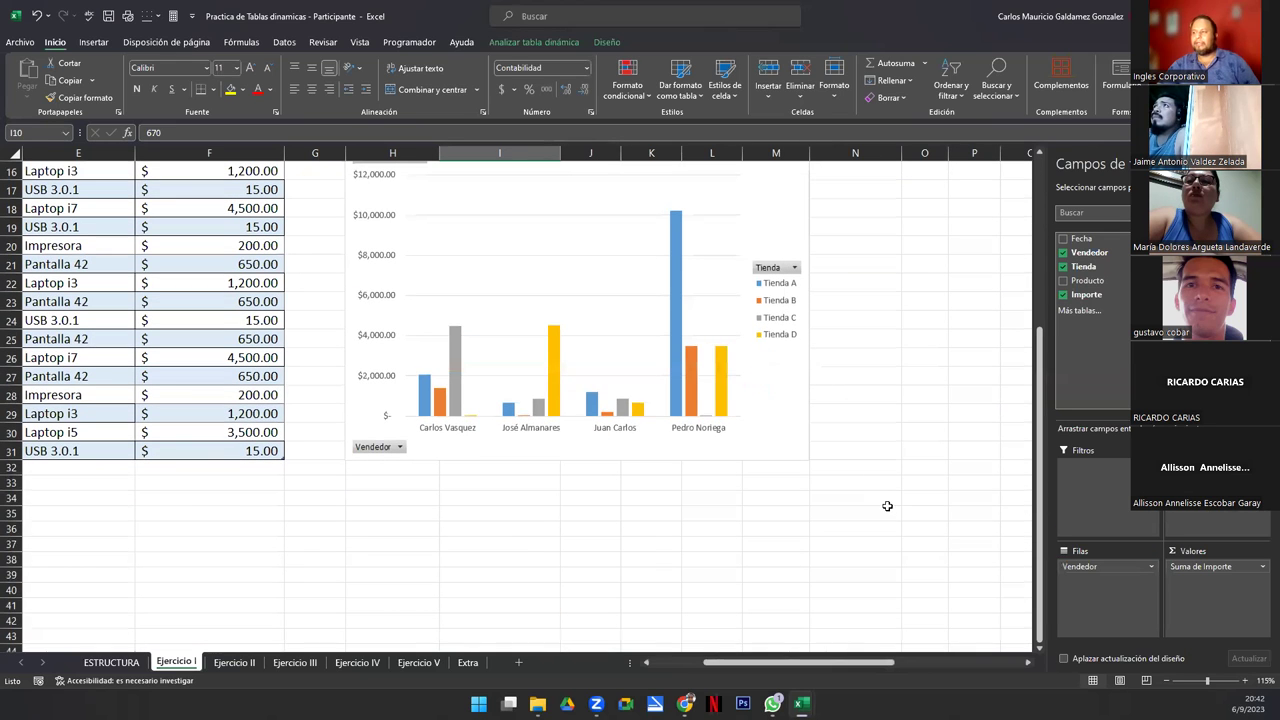
{"action": "left_click_drag", "start_coordinate": [1043, 499], "coordinate": [1040, 413]}
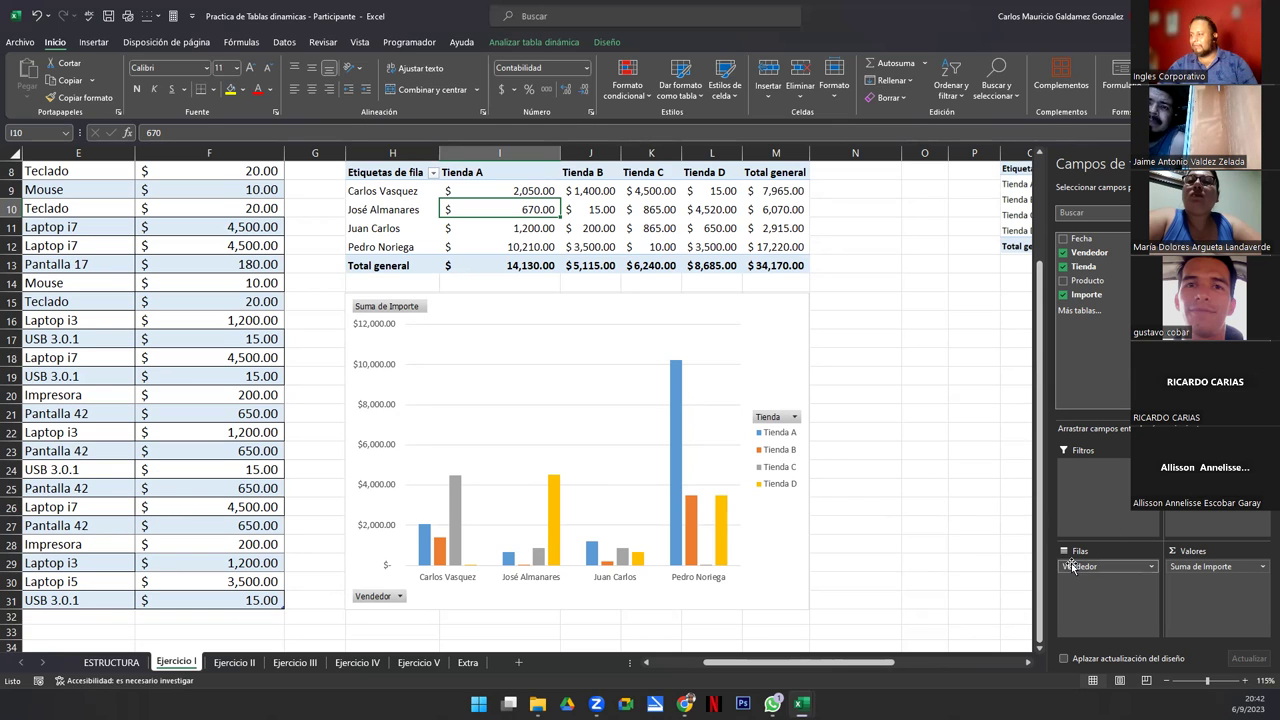
{"action": "left_click_drag", "start_coordinate": [1238, 516], "coordinate": [1237, 518]}
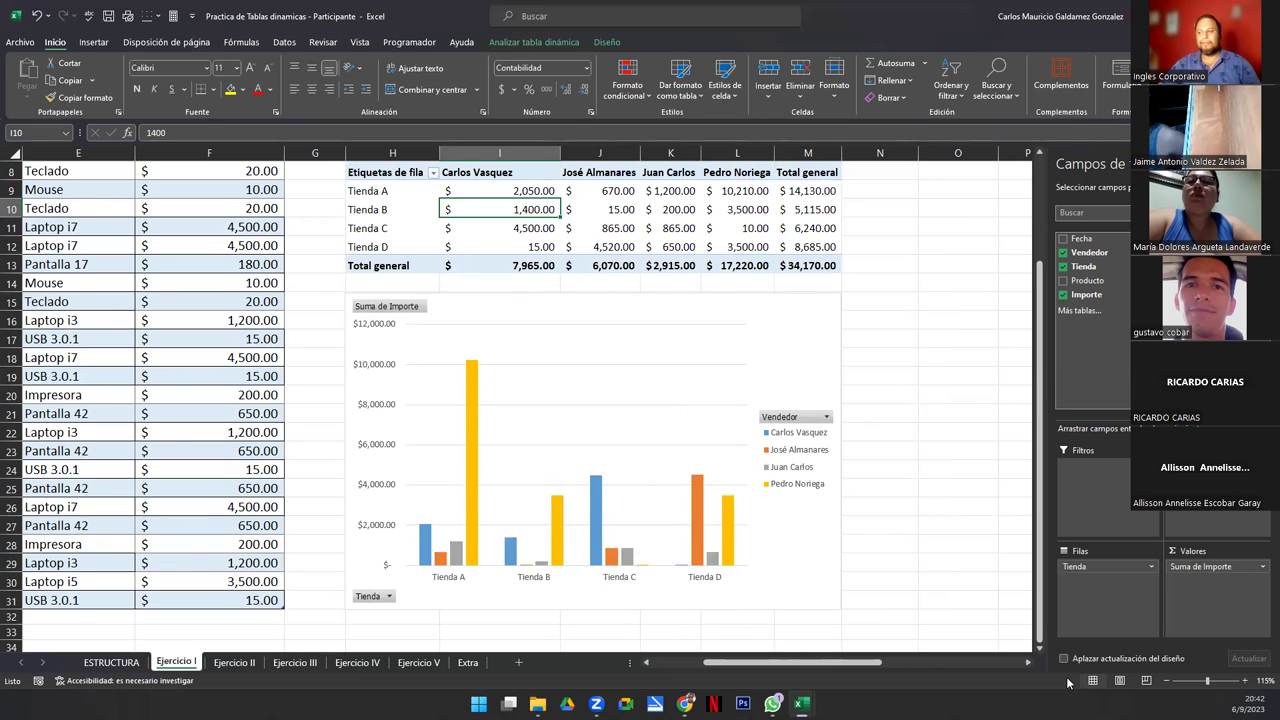
- Compare the Ejercicio I exercise statement with the pivot table and chart, examining the amounts grouped by store
{"action": "scroll", "coordinate": [845, 603], "scroll_direction": "up", "scroll_amount": 2}
{"action": "scroll", "coordinate": [845, 603], "scroll_direction": "up", "scroll_amount": 1}
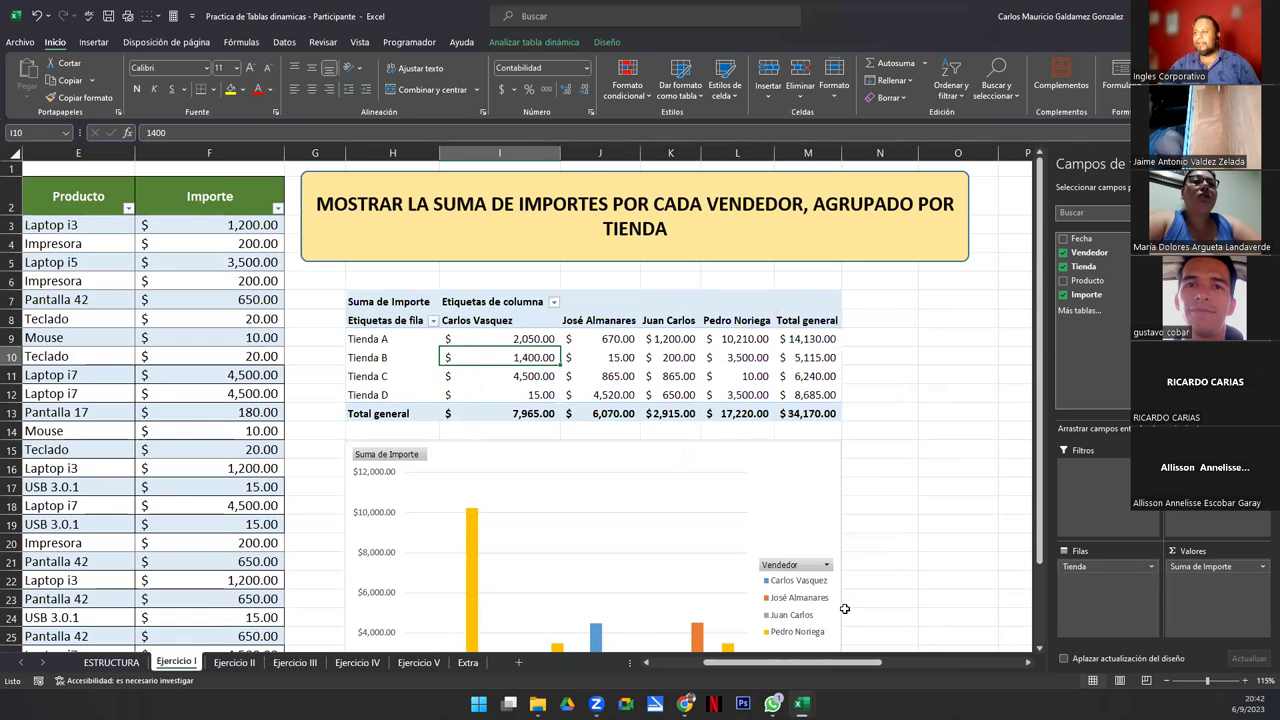
{"action": "scroll", "coordinate": [1037, 640], "scroll_direction": "down", "scroll_amount": 2}
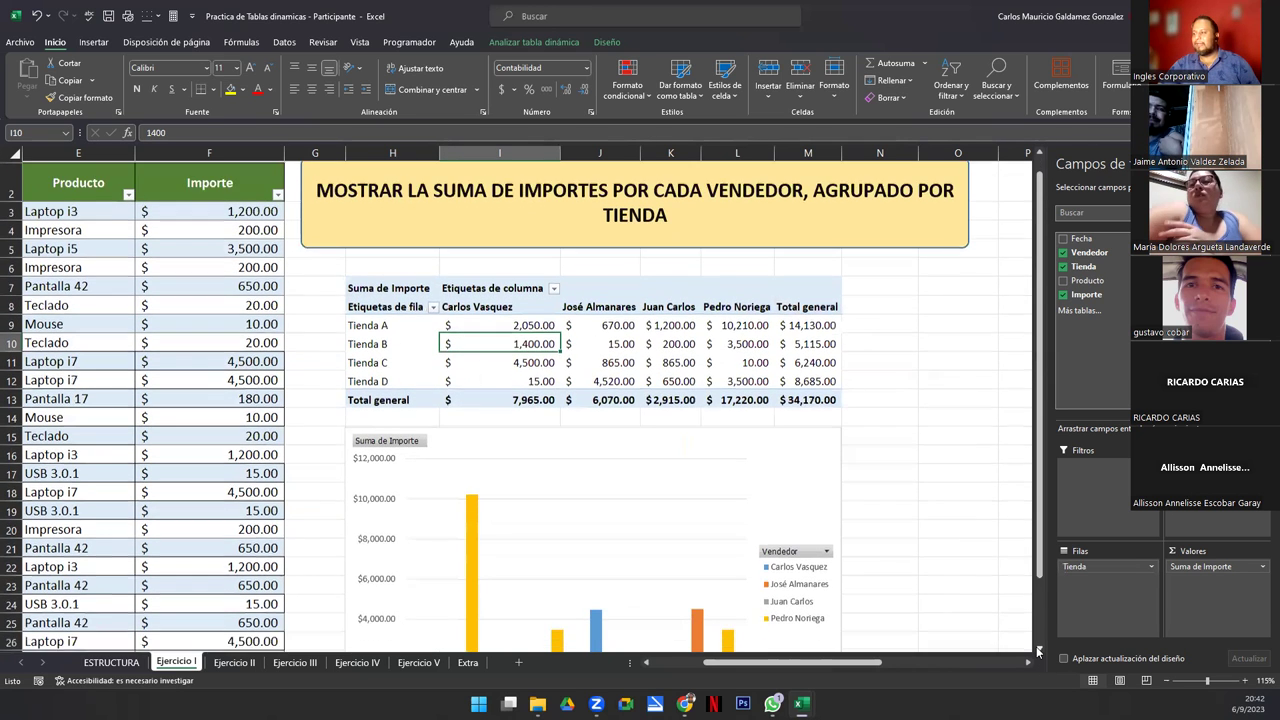
{"action": "left_click_drag", "start_coordinate": [1037, 596], "coordinate": [1040, 614]}
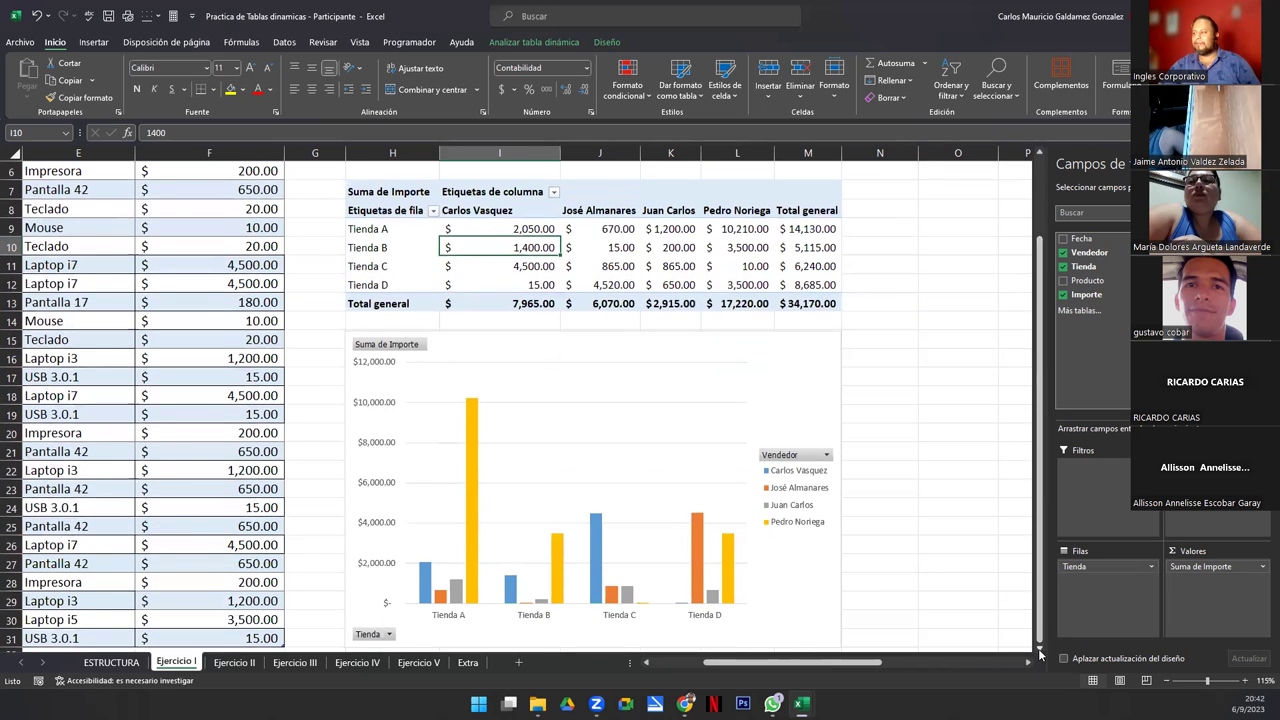
{"action": "left_click", "coordinate": [1040, 650]}
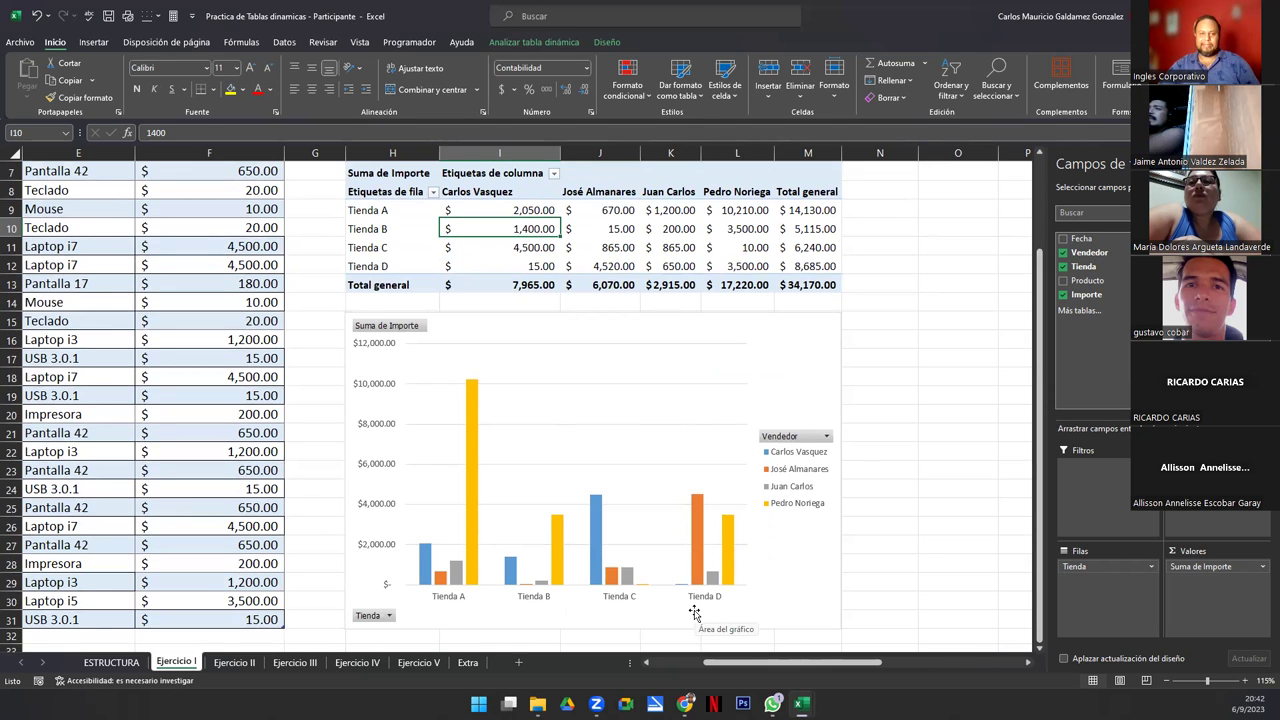
{"action": "scroll", "coordinate": [694, 613], "scroll_direction": "up", "scroll_amount": 2}
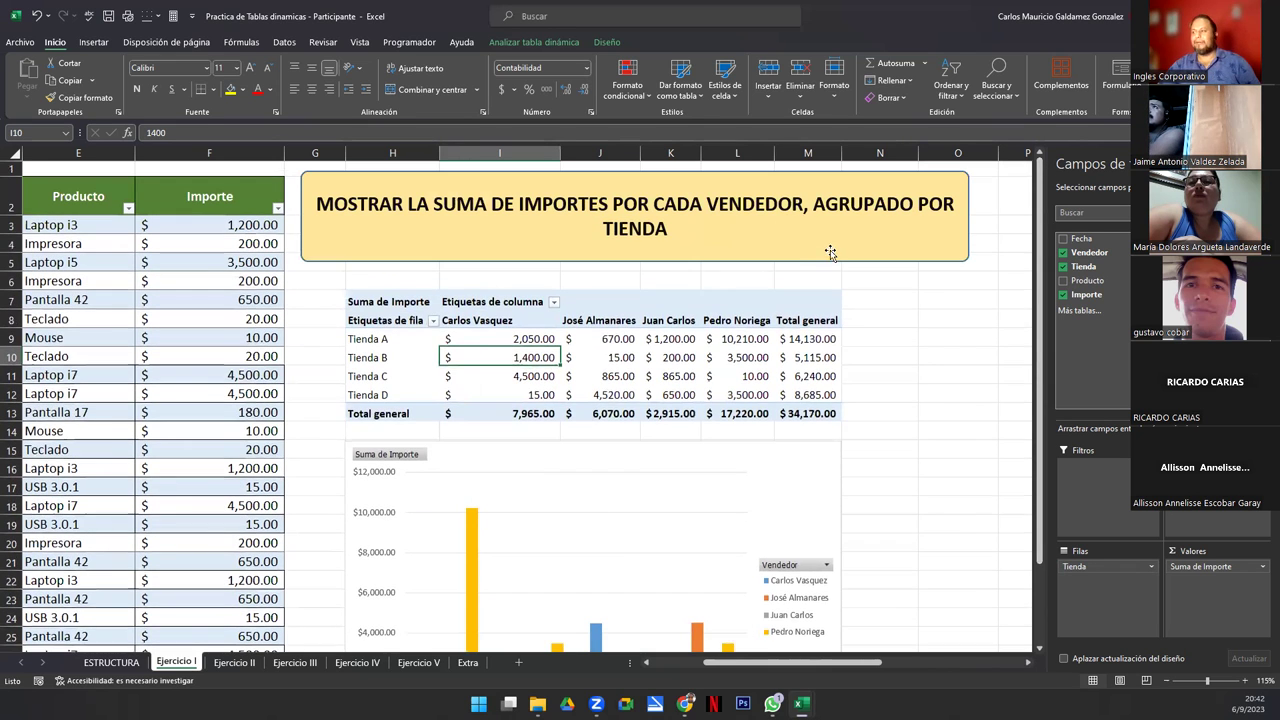
{"action": "left_click", "coordinate": [1039, 651]}
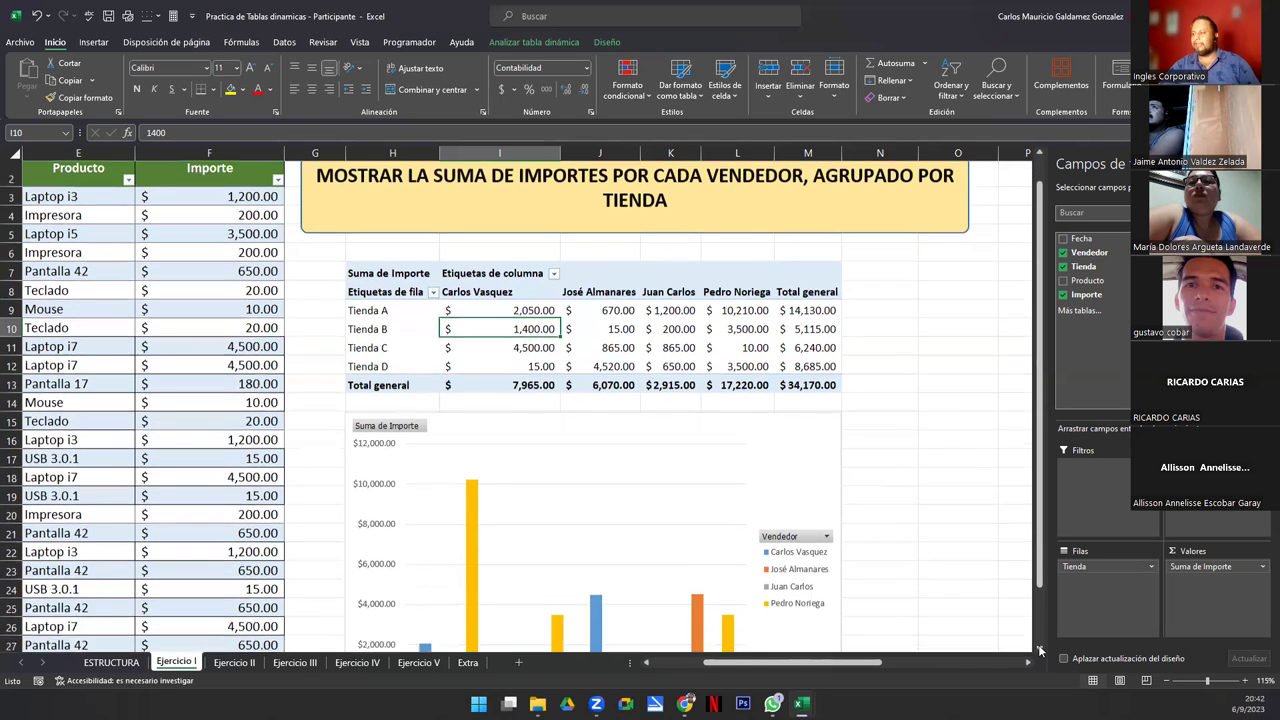
{"action": "left_click", "coordinate": [1039, 651]}
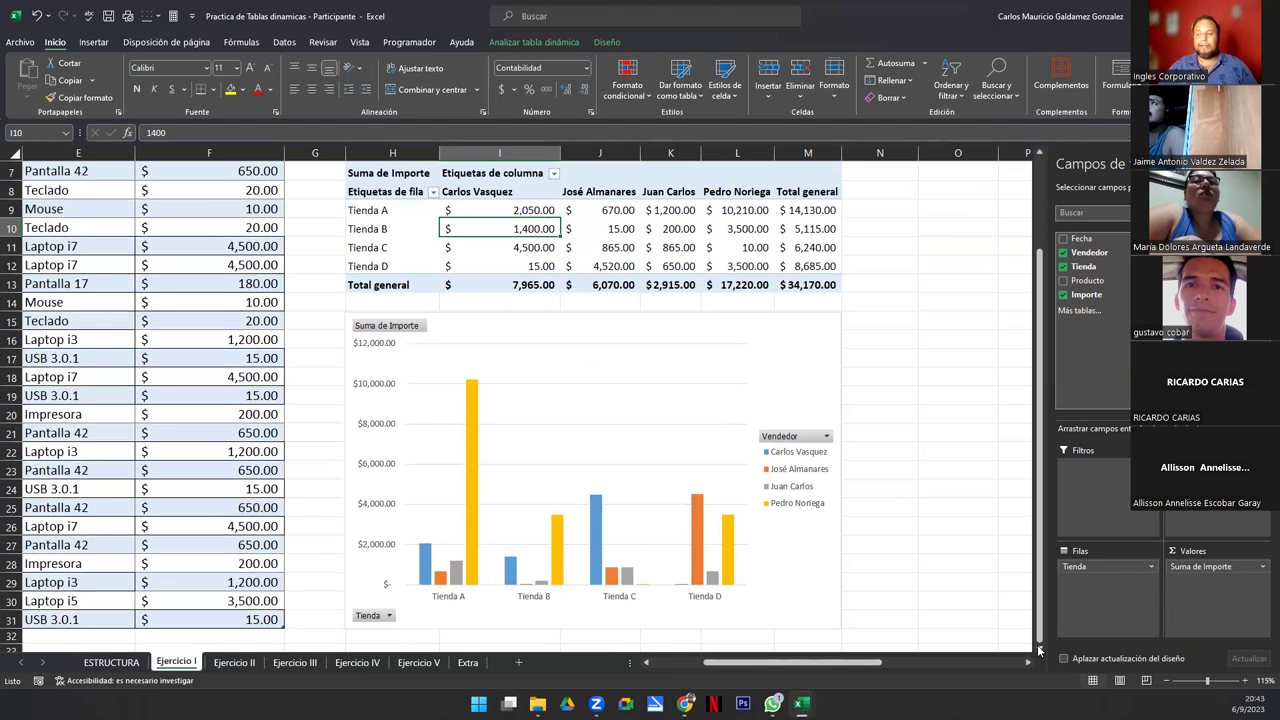
- Copy all the data rows of the Ejercicio I source table, from the first Fecha to the last Importe, without the headers
{"action": "left_click", "coordinate": [660, 662]}
{"action": "scroll", "coordinate": [202, 392], "scroll_direction": "up", "scroll_amount": 2}
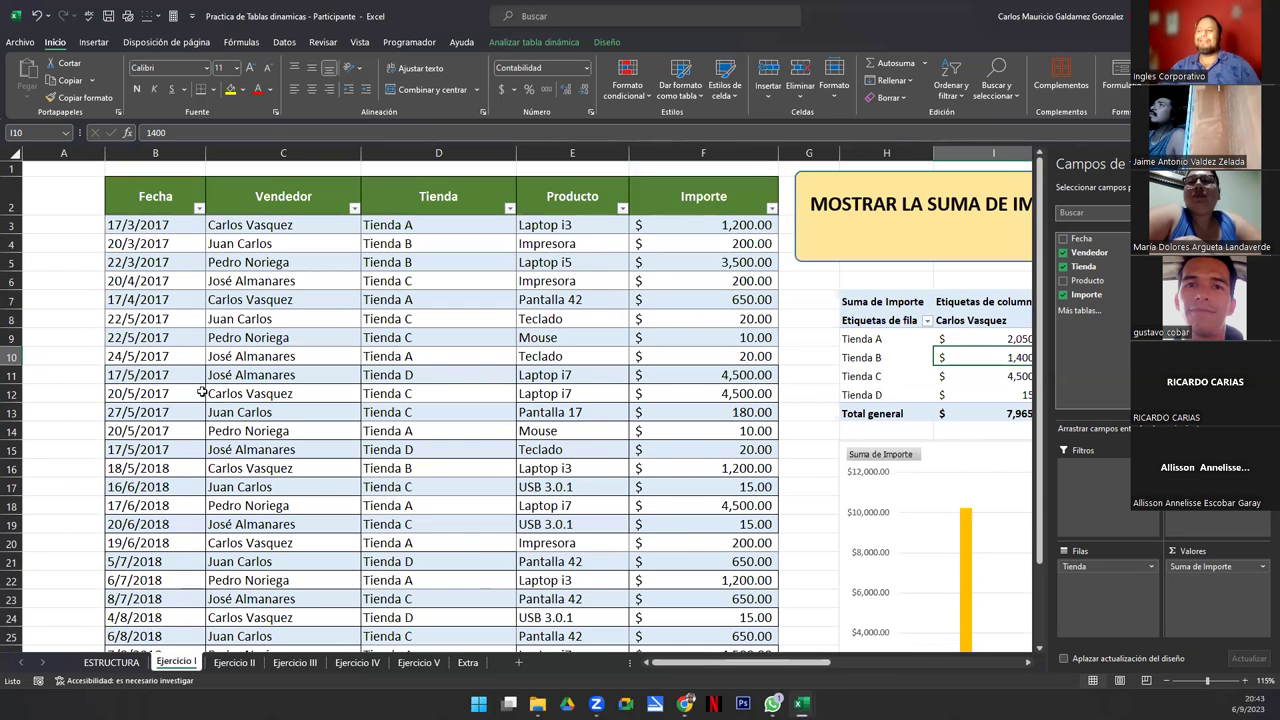
{"action": "left_click", "coordinate": [118, 226]}
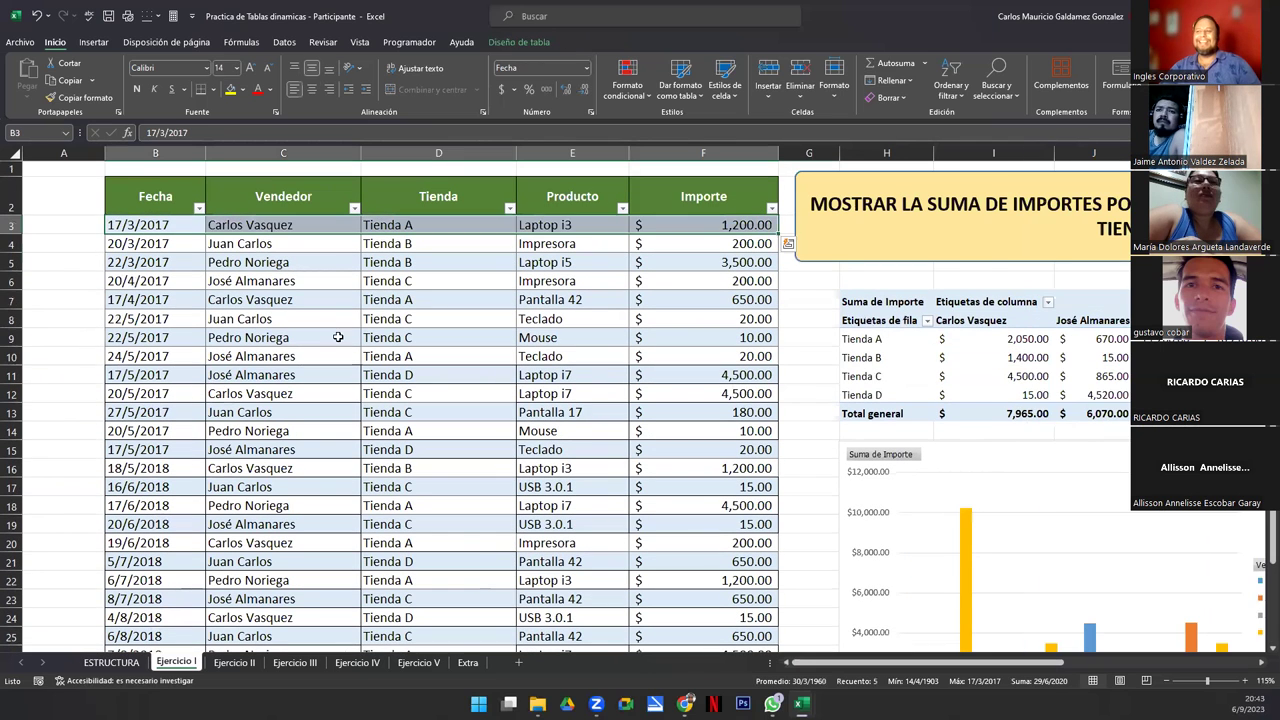
{"action": "scroll", "coordinate": [357, 355], "scroll_direction": "down", "scroll_amount": 5}
{"action": "left_click", "coordinate": [690, 450], "text": "shift"}
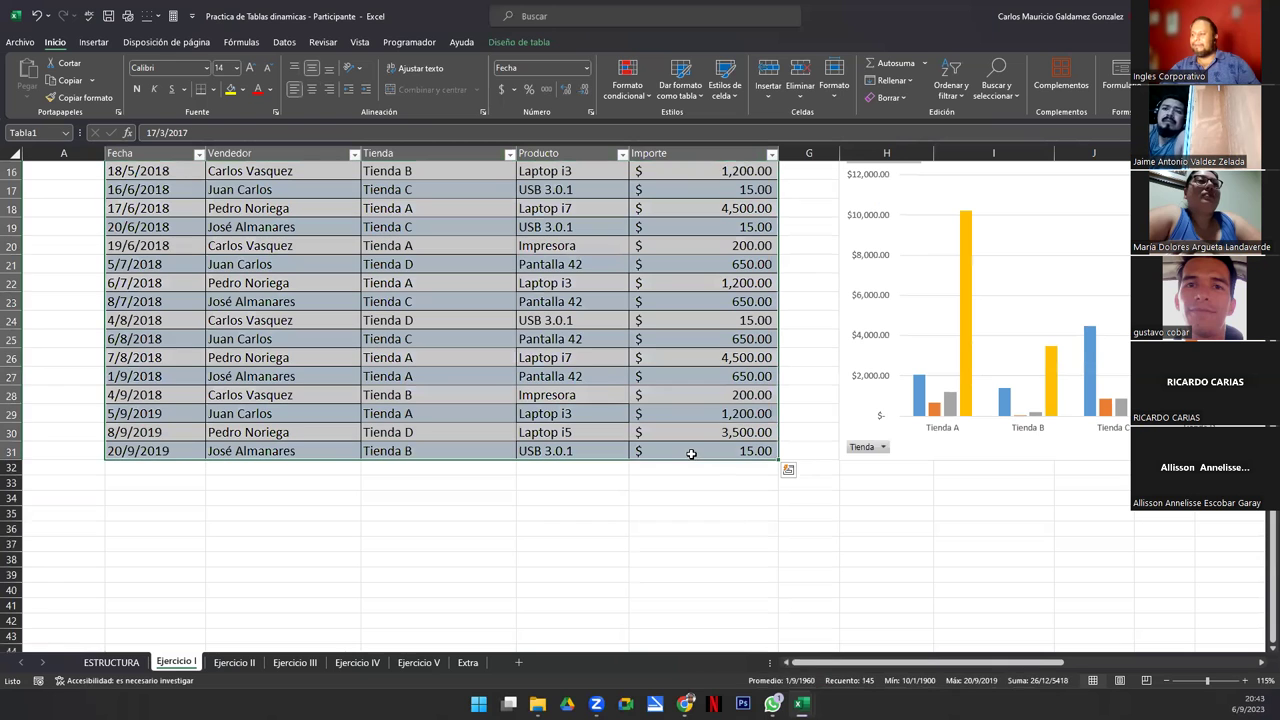
{"action": "key", "text": "ctrl+c"}
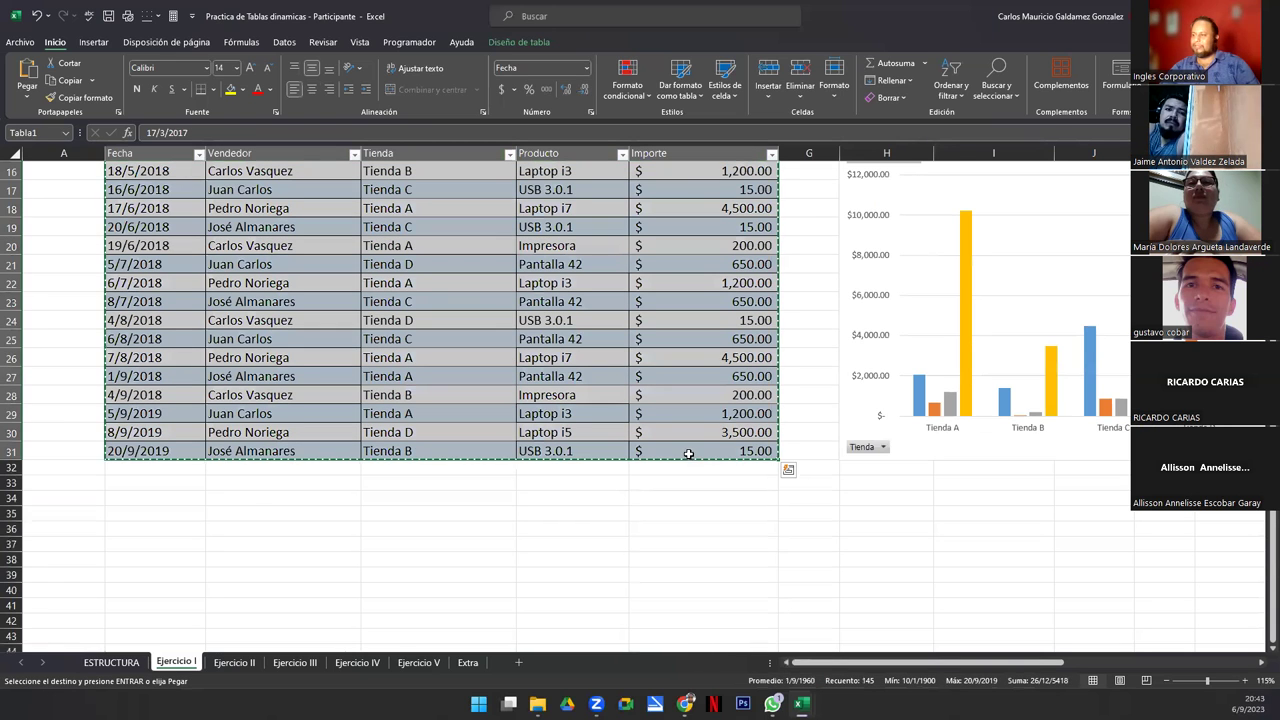
- Paste the copied rows over the data on the Ejercicio II sheet, starting at cell B3 below the headers
{"action": "left_click", "coordinate": [234, 662]}
{"action": "scroll", "coordinate": [186, 434], "scroll_direction": "up", "scroll_amount": 5}
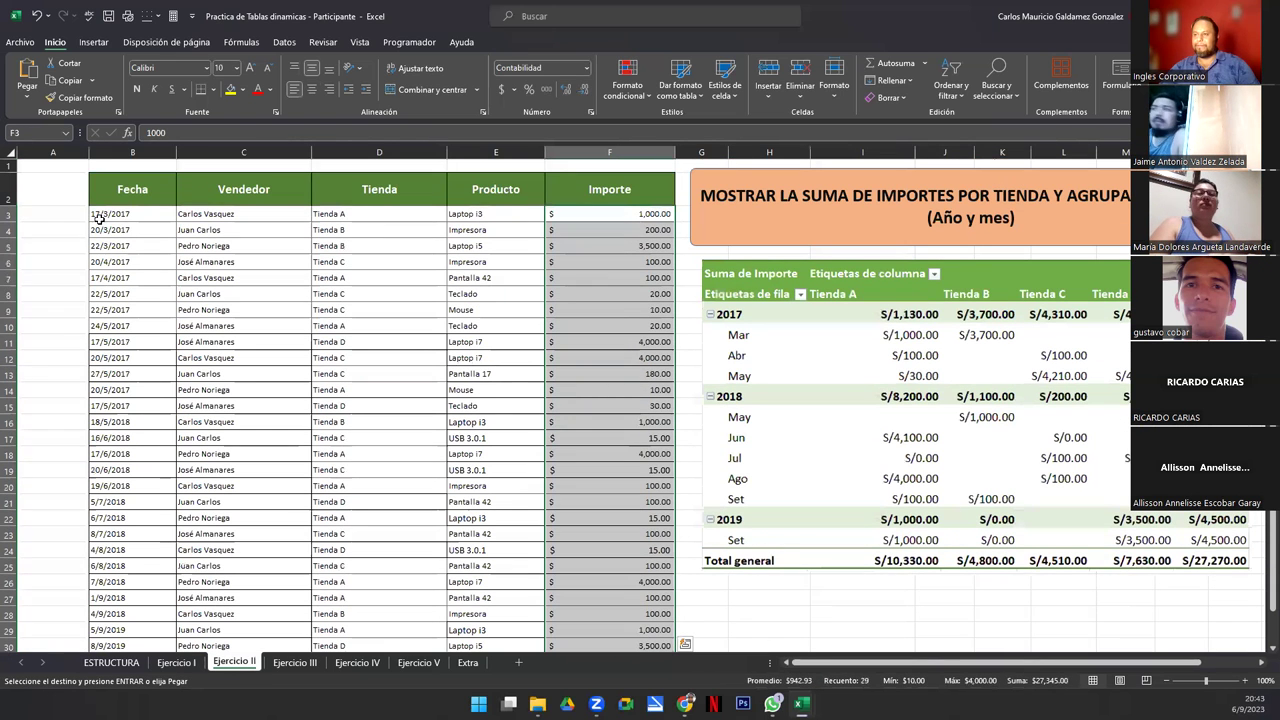
{"action": "left_click", "coordinate": [104, 221]}
{"action": "key", "text": "ctrl+v"}
{"action": "scroll", "coordinate": [343, 375], "scroll_direction": "down", "scroll_amount": 5}
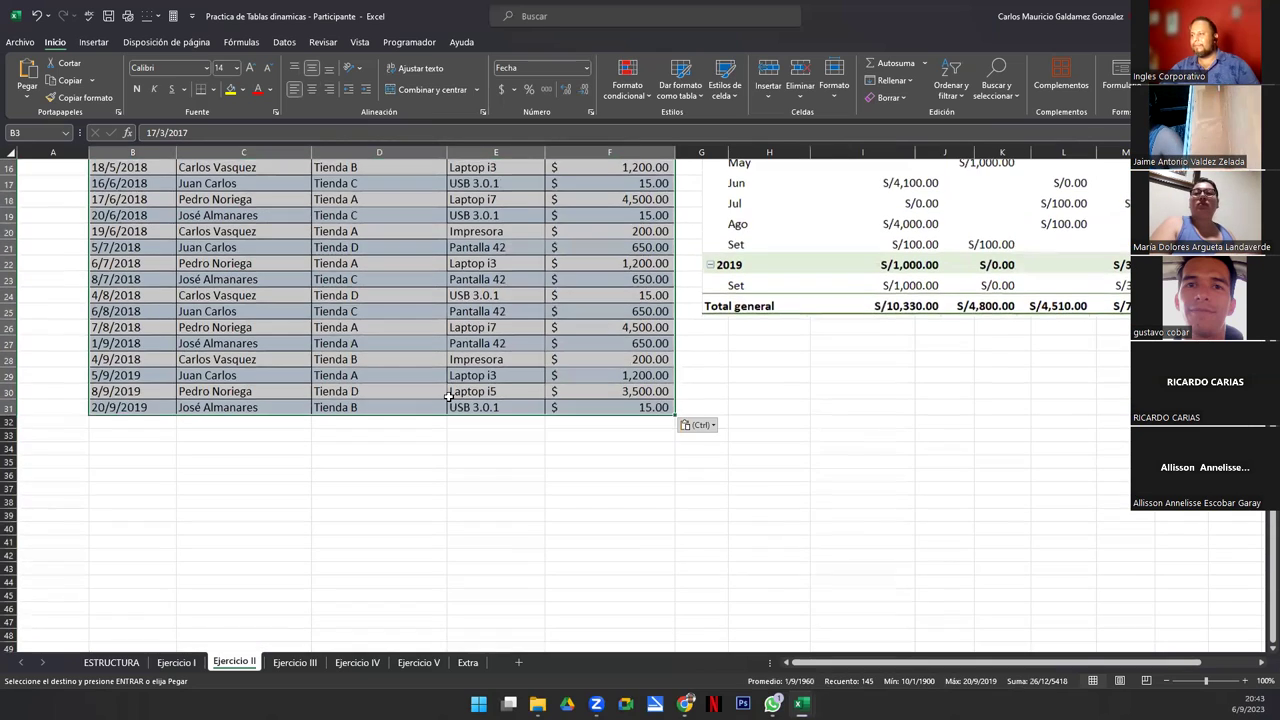
{"action": "scroll", "coordinate": [515, 406], "scroll_direction": "up", "scroll_amount": 5}
- Convert the Ejercicio II data range, including its header row, into an Excel table
{"action": "left_click", "coordinate": [378, 366]}
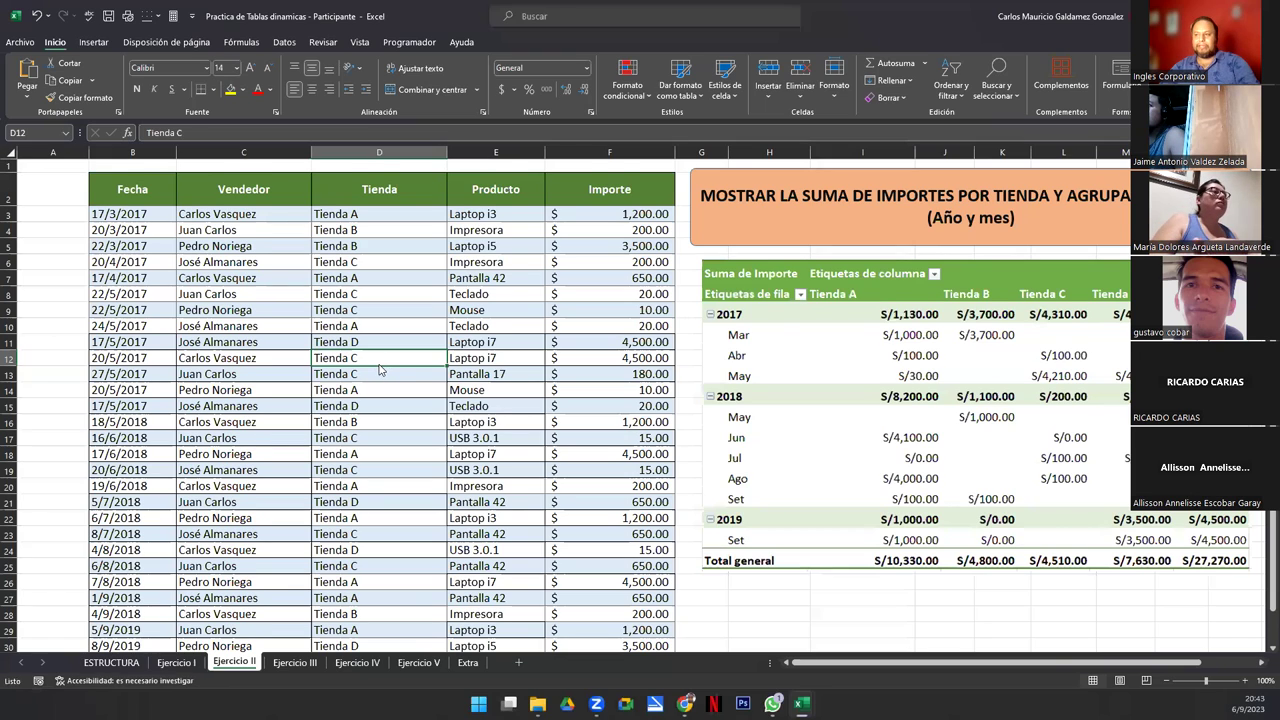
{"action": "key", "text": "ctrl+t"}
{"action": "key", "text": "Return"}
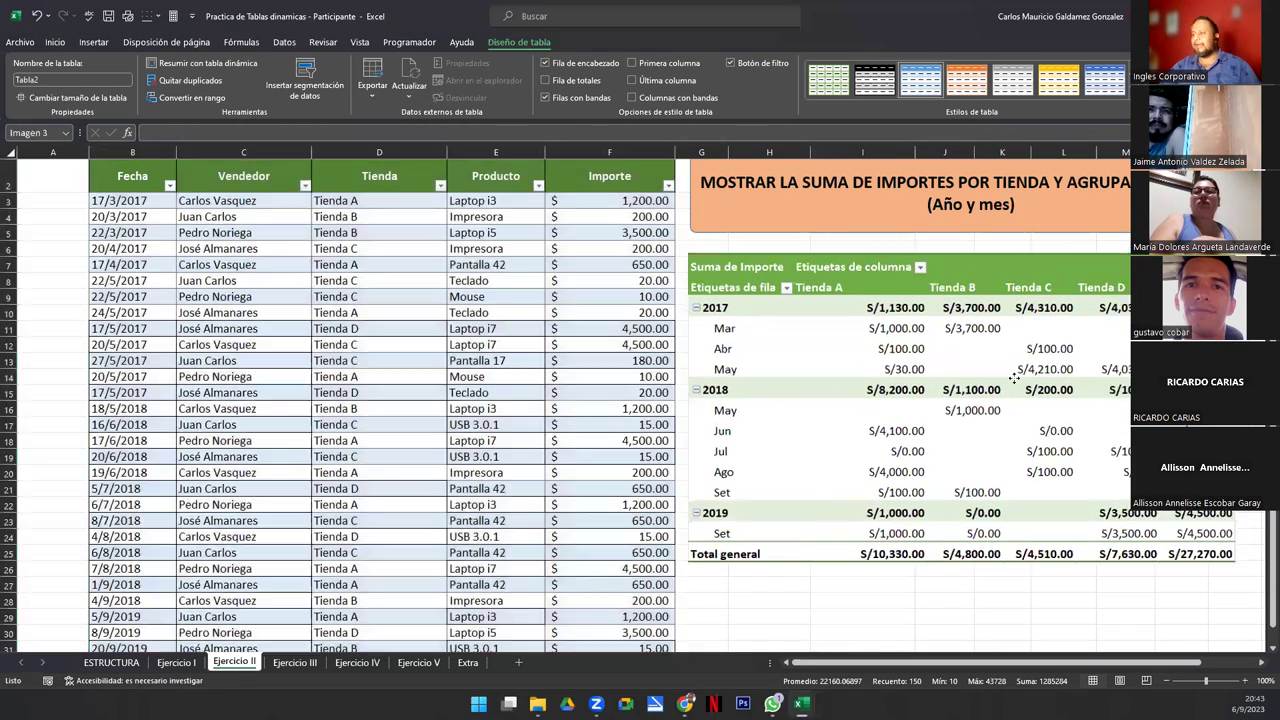
- Move the sample pivot table picture over the source data to free the area below the Ejercicio II statement
{"action": "left_click_drag", "start_coordinate": [1014, 378], "coordinate": [466, 367]}
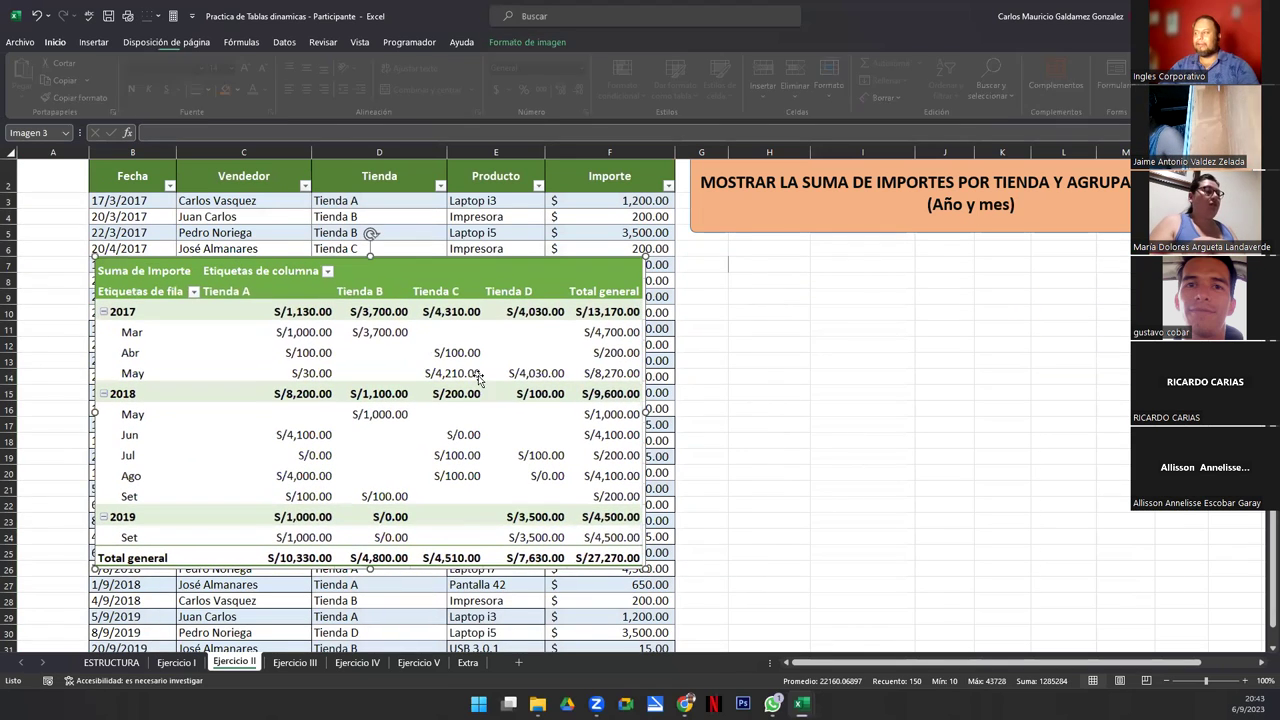
{"action": "left_click", "coordinate": [1258, 663]}
{"action": "left_click", "coordinate": [1258, 663]}
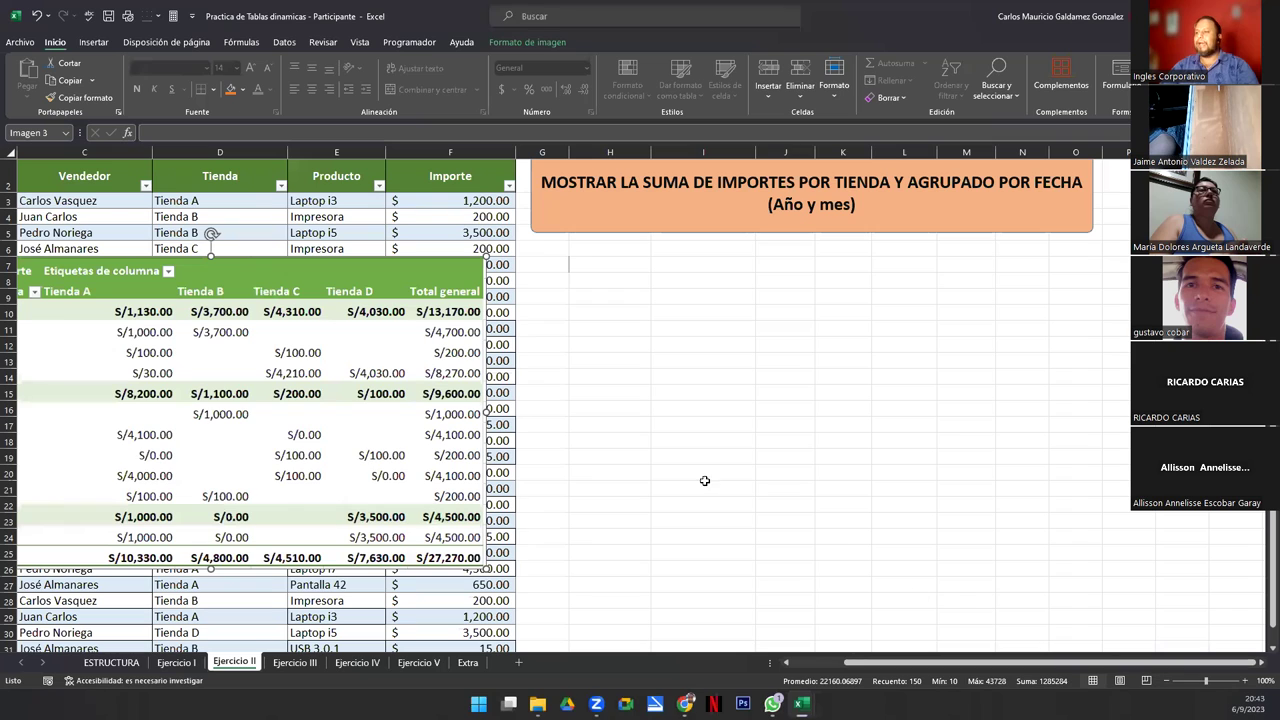
- Highlight "LA SUMA DE IMPORTES POR TIENDA" and "Año y mes" in the statement and compare them with the sample pivot table picture
{"action": "left_click_drag", "start_coordinate": [622, 183], "coordinate": [877, 190]}
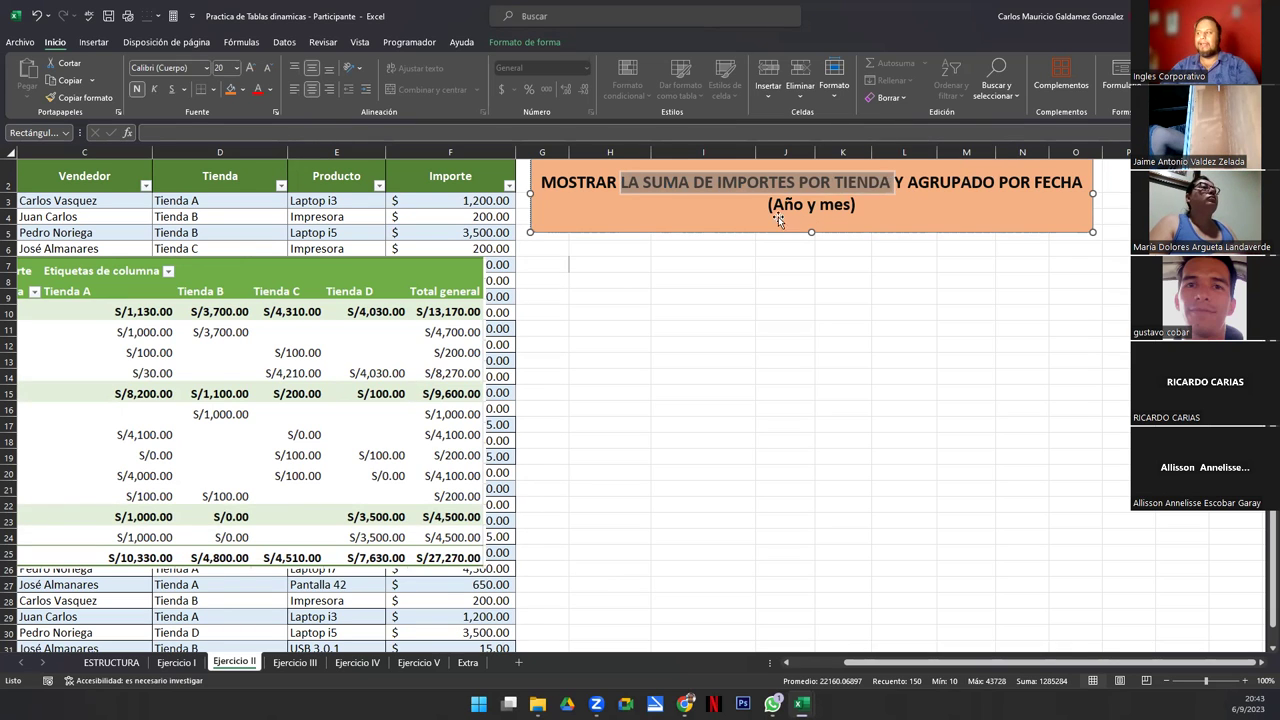
{"action": "left_click_drag", "start_coordinate": [776, 208], "coordinate": [838, 217]}
{"action": "left_click_drag", "start_coordinate": [853, 663], "coordinate": [798, 663]}
{"action": "left_click_drag", "start_coordinate": [346, 374], "coordinate": [371, 371]}
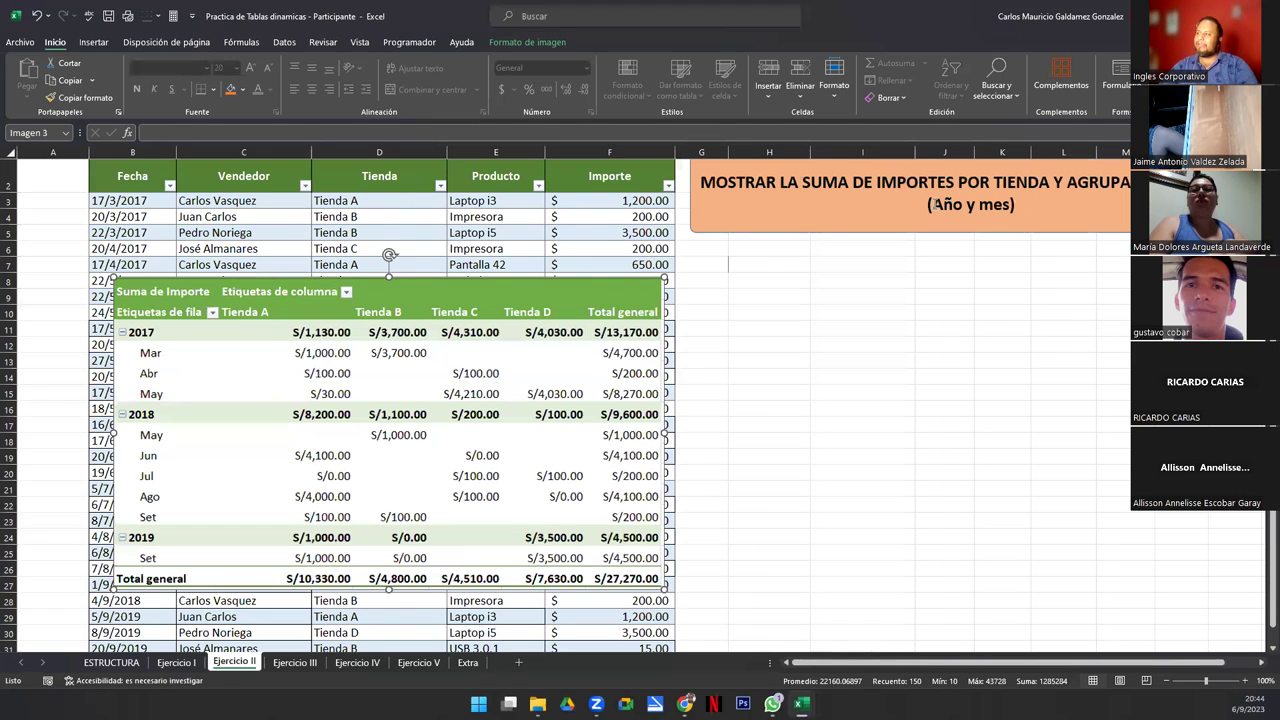
{"action": "left_click_drag", "start_coordinate": [935, 204], "coordinate": [1010, 204]}
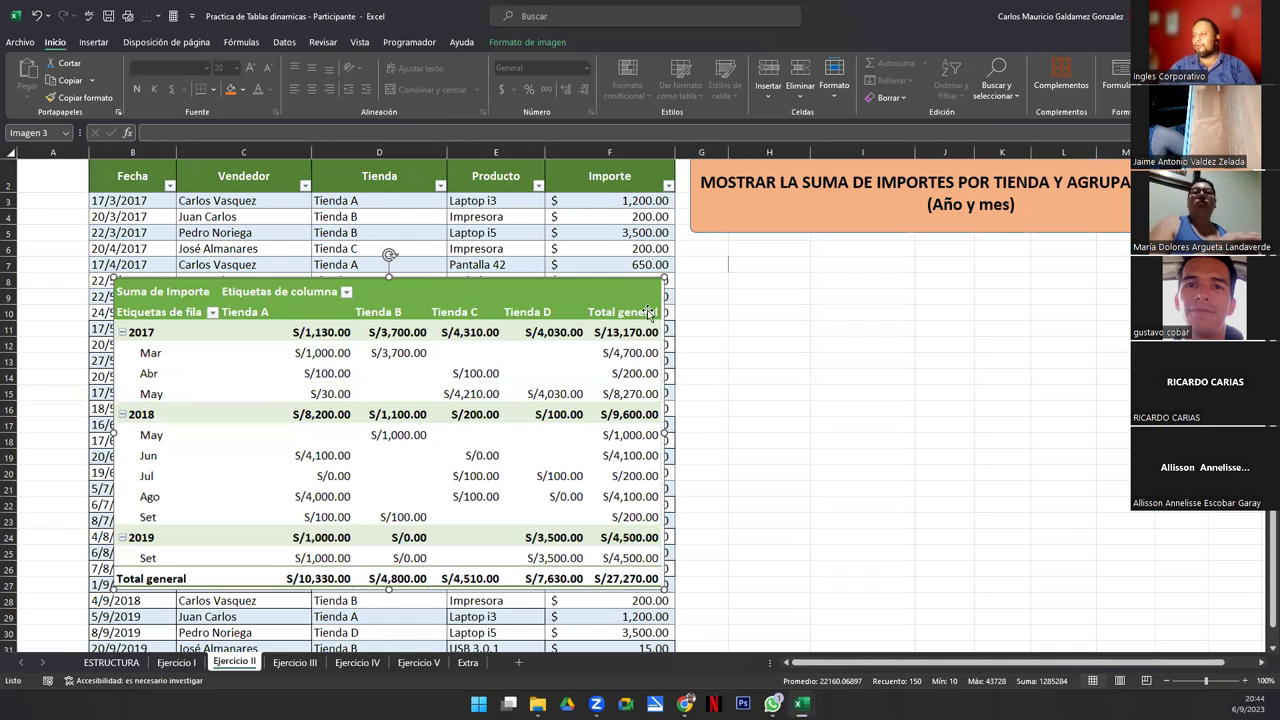
- Look up the name of the Ejercicio II source table in its table properties
{"action": "left_click", "coordinate": [746, 266]}
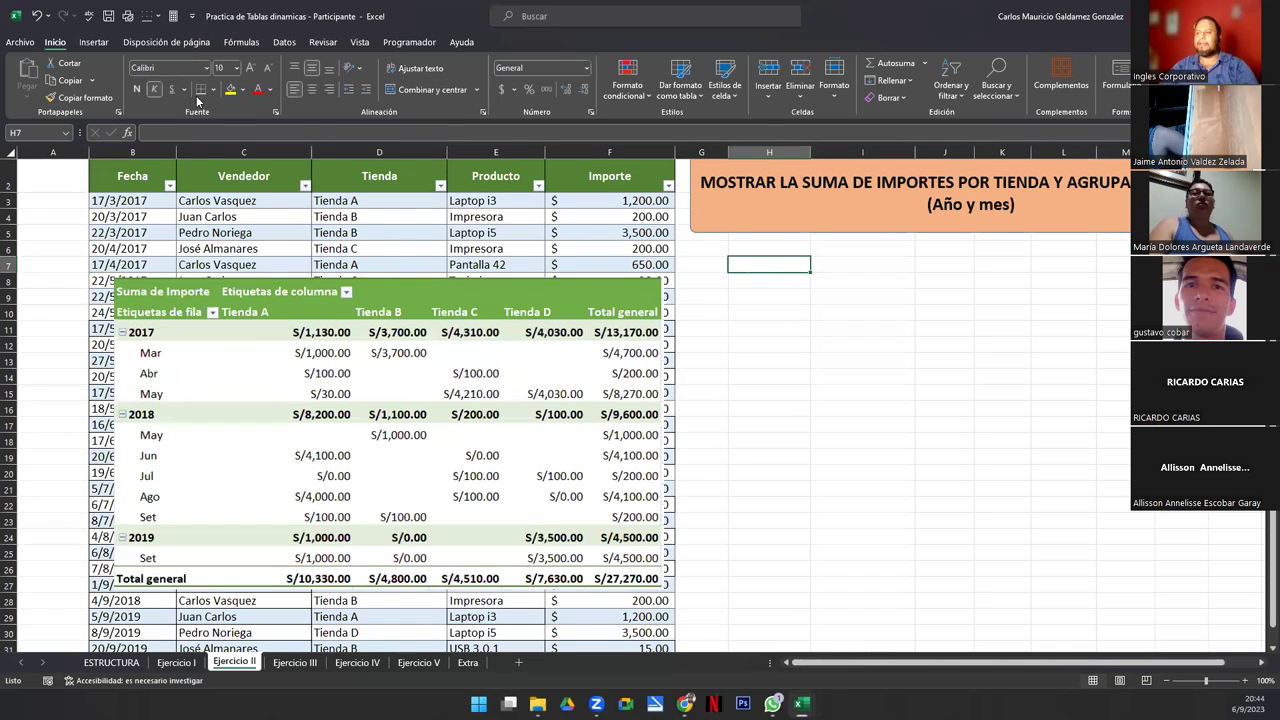
{"action": "left_click", "coordinate": [224, 234]}
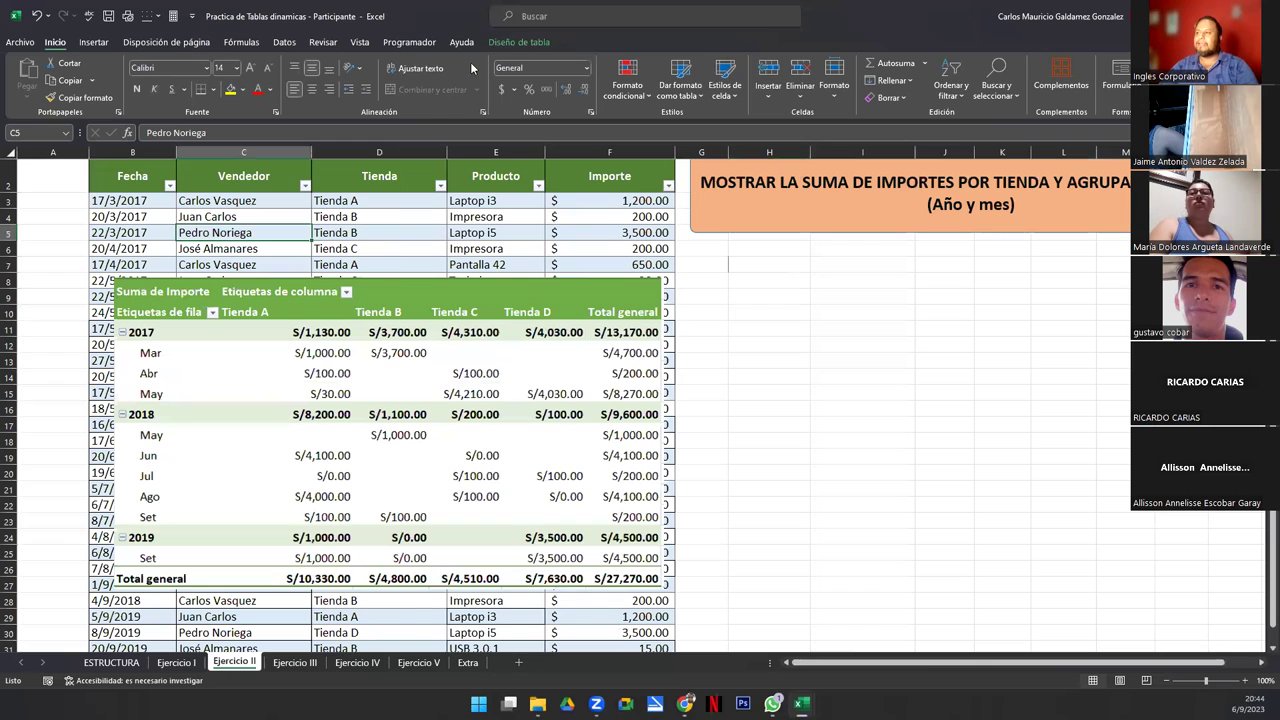
{"action": "left_click", "coordinate": [515, 42]}
{"action": "left_click", "coordinate": [60, 80]}
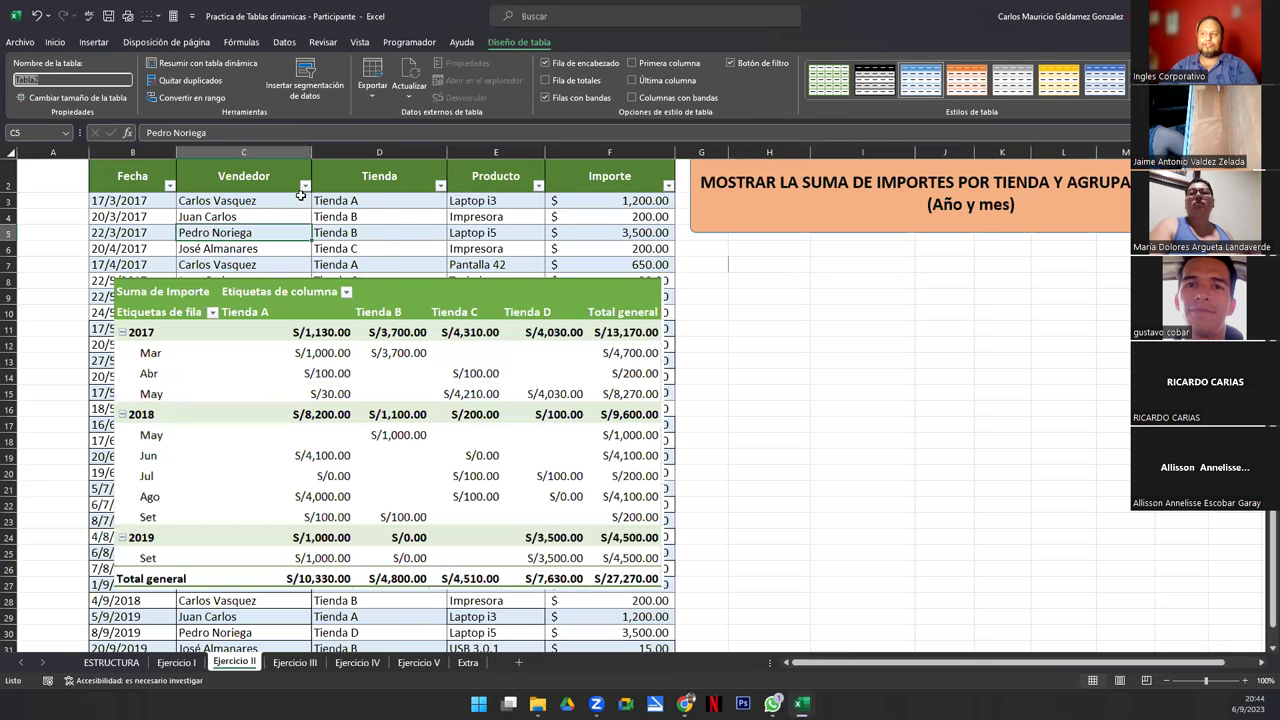
- Insert a pivot table from Tabla2 on the existing Ejercicio II sheet at cell H7
{"action": "left_click", "coordinate": [750, 266]}
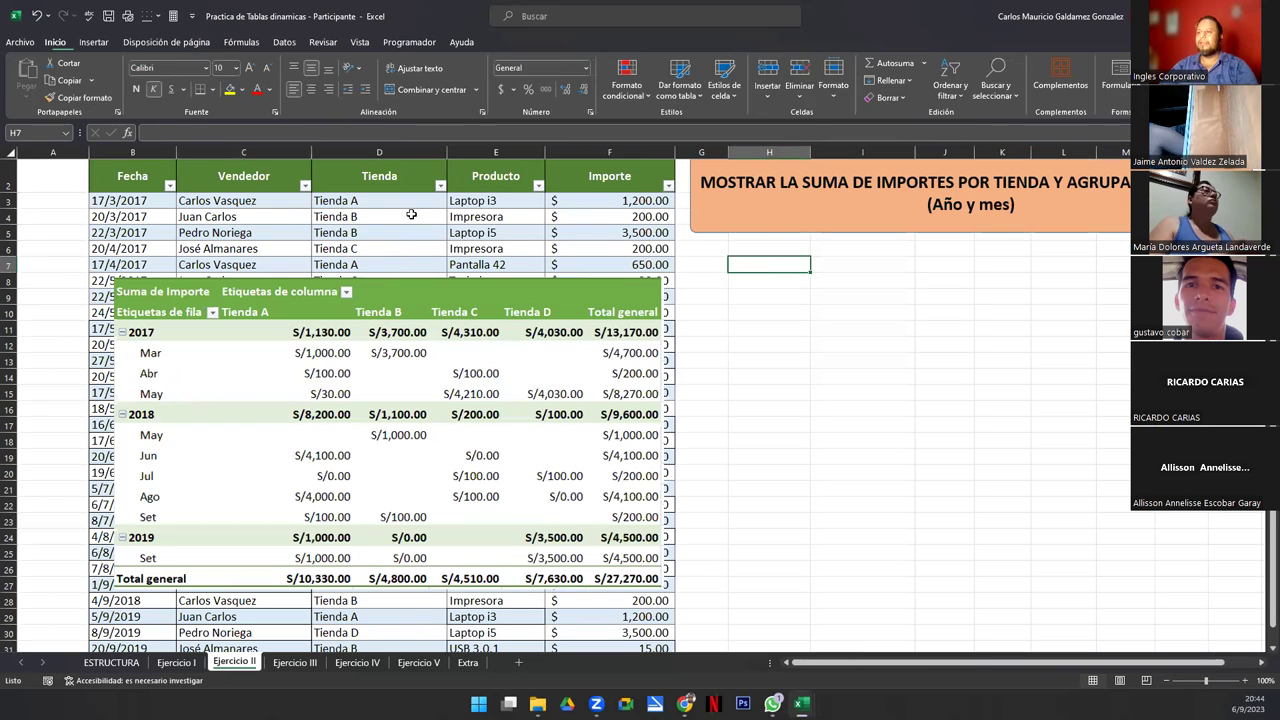
{"action": "left_click", "coordinate": [85, 44]}
{"action": "left_click", "coordinate": [34, 76]}
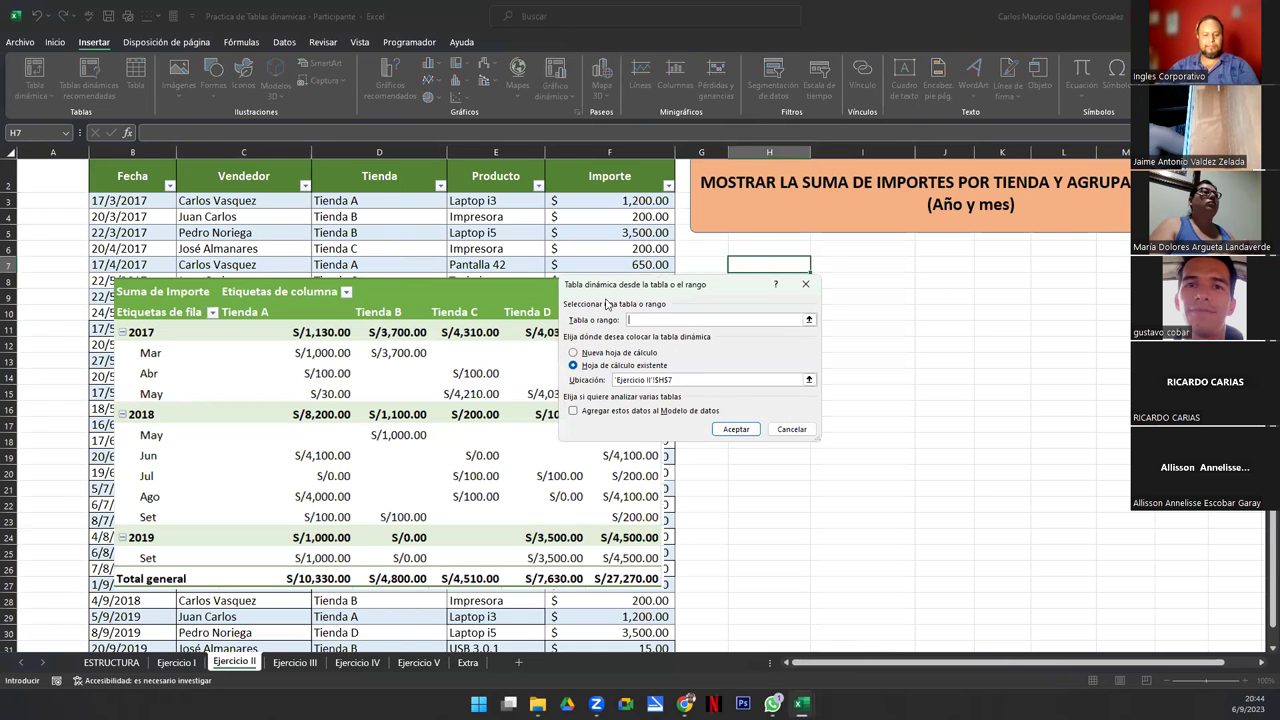
{"action": "type", "text": "Tabla2"}
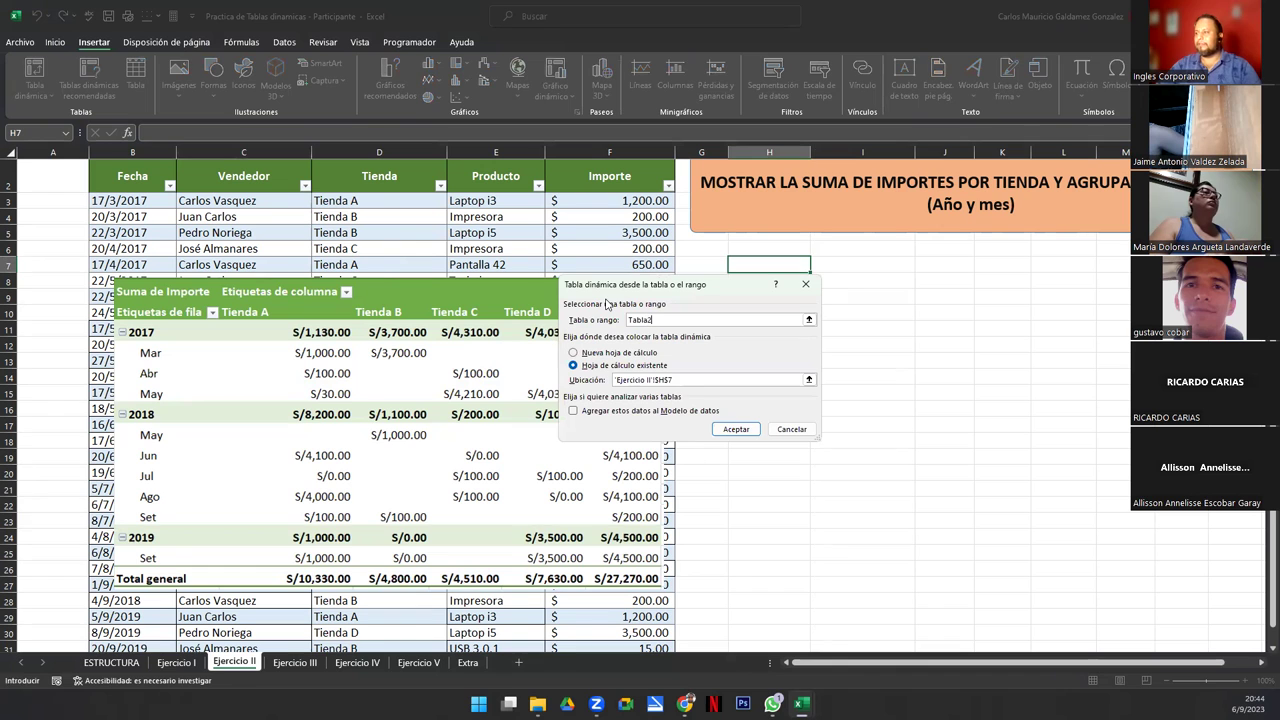
{"action": "left_click", "coordinate": [736, 429]}
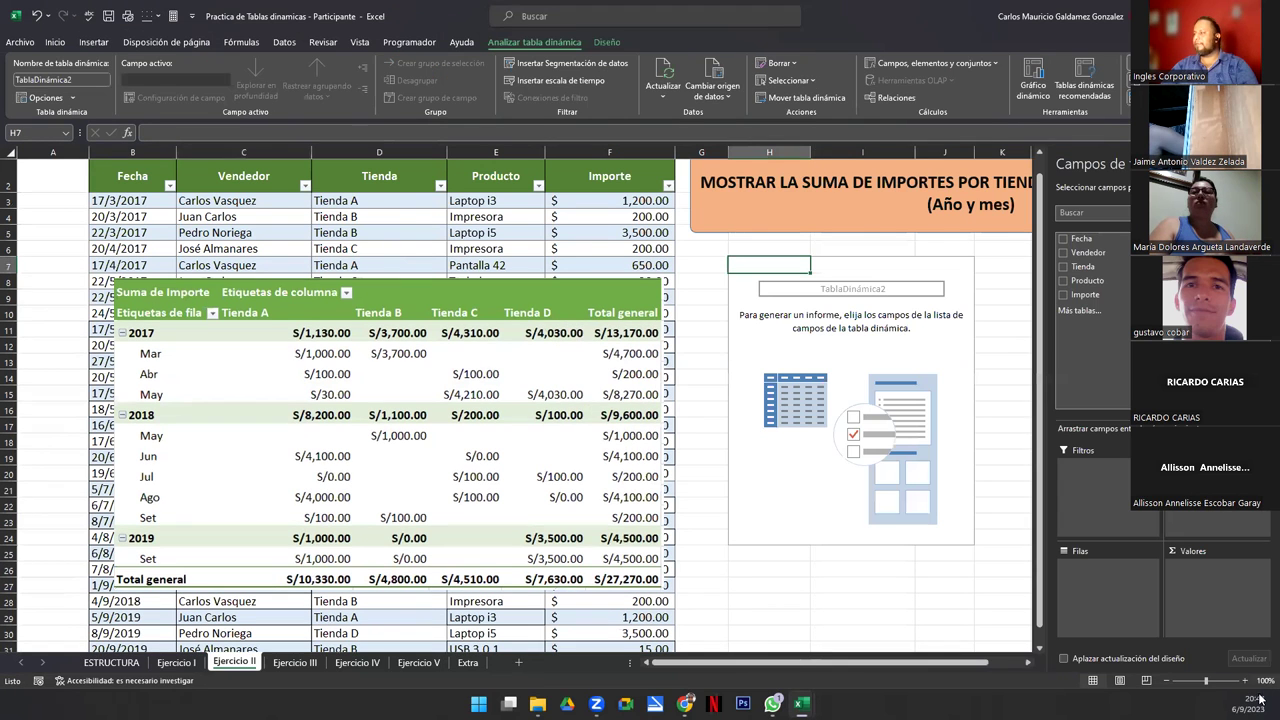
- Shrink the sample pivot table picture and place it beside the exercise statement, starting around column P
{"action": "scroll", "coordinate": [1028, 668], "scroll_direction": "right", "scroll_amount": 3}
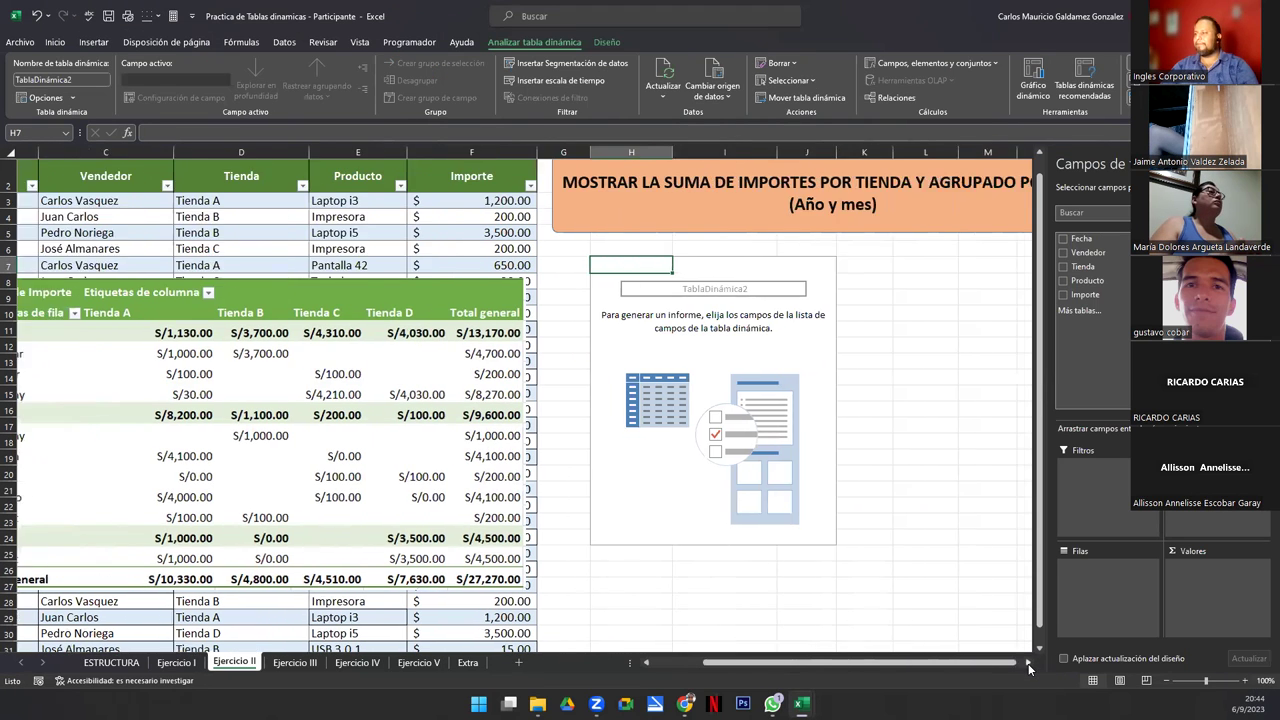
{"action": "left_click", "coordinate": [420, 486]}
{"action": "left_click_drag", "start_coordinate": [420, 486], "coordinate": [662, 437]}
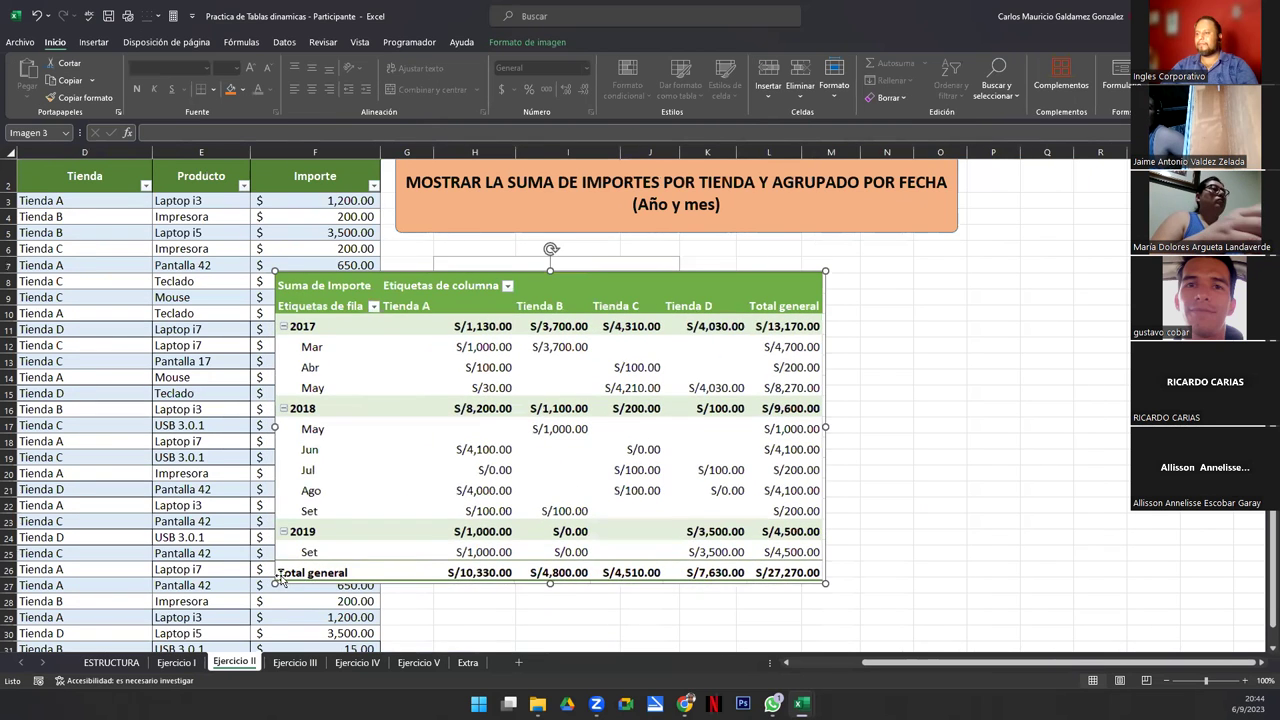
{"action": "left_click_drag", "start_coordinate": [275, 583], "coordinate": [431, 494]}
{"action": "left_click_drag", "start_coordinate": [650, 413], "coordinate": [1038, 335]}
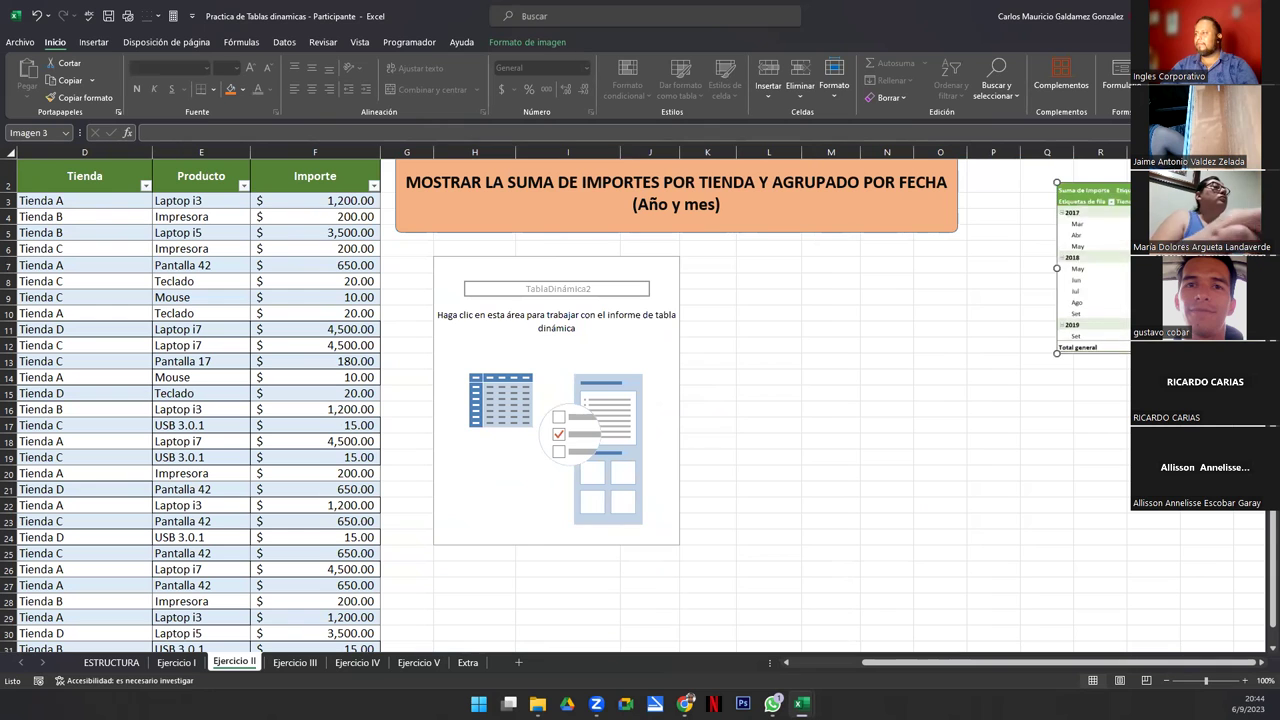
{"action": "left_click_drag", "start_coordinate": [1094, 285], "coordinate": [1047, 272]}
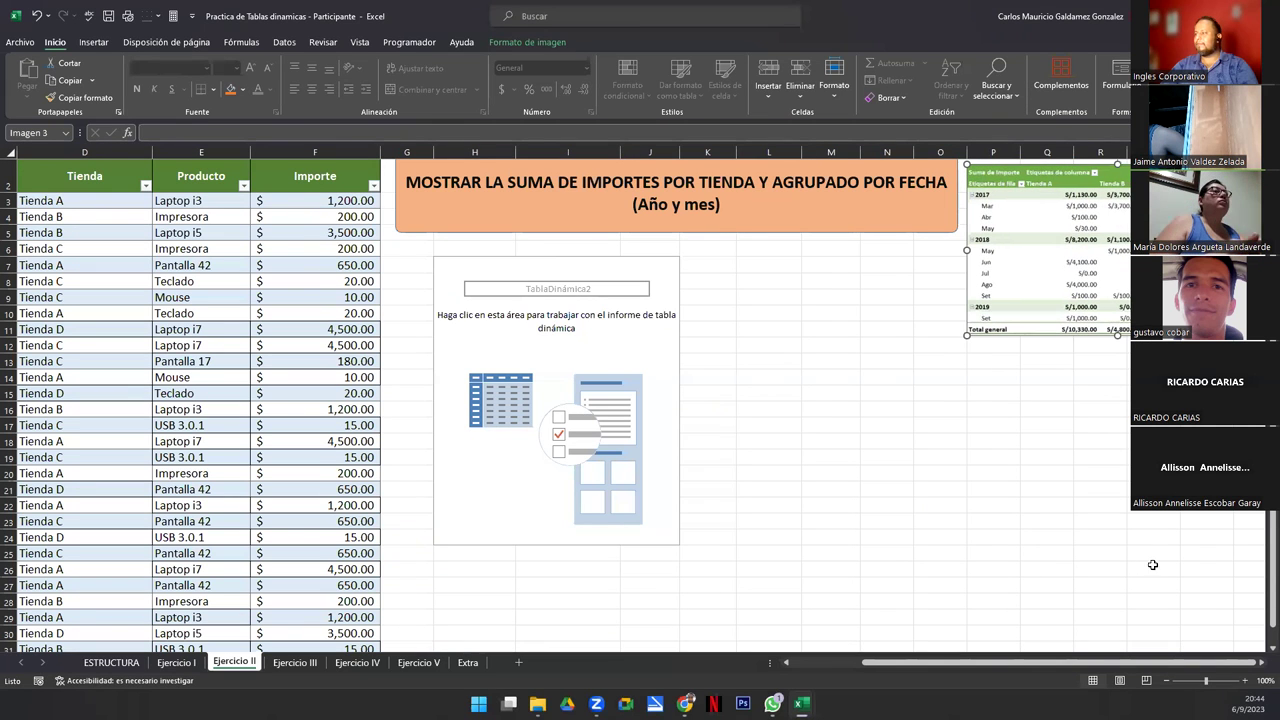
{"action": "scroll", "coordinate": [1260, 665], "scroll_direction": "right", "scroll_amount": 3}
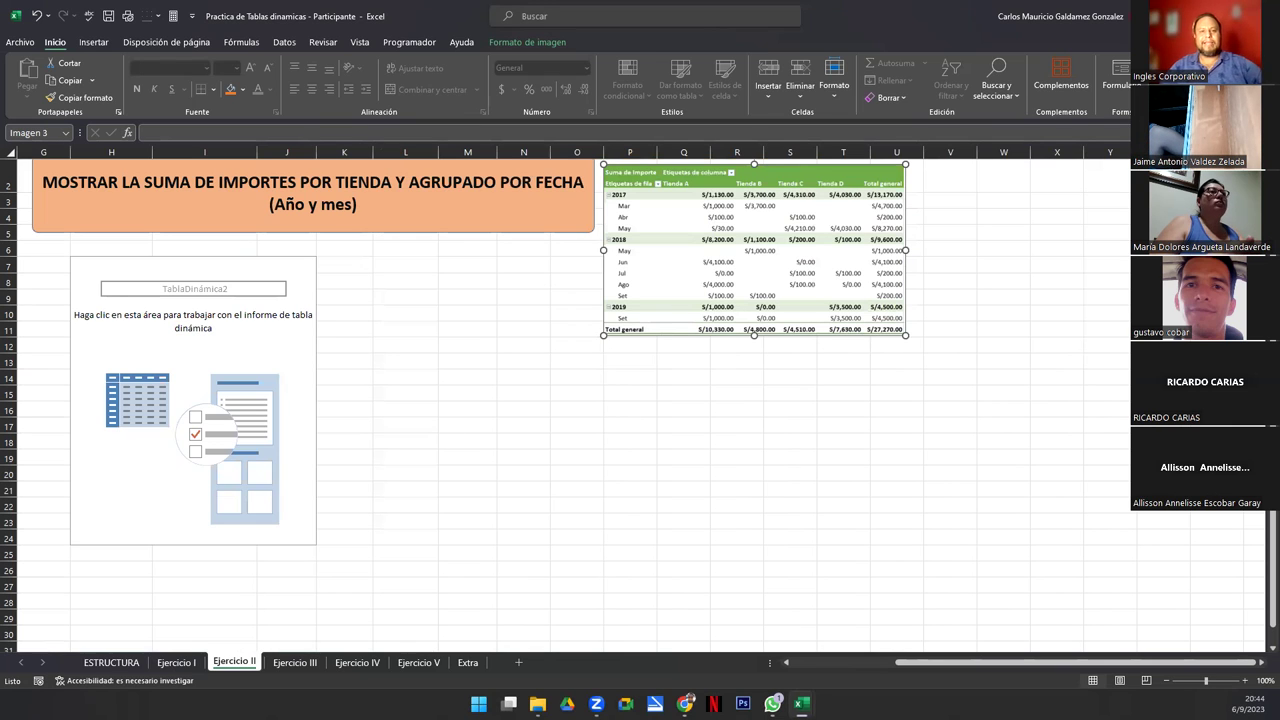
- Look back at the Ejercicio I source table and pivot table, and return to the Ejercicio II sheet
{"action": "left_click", "coordinate": [176, 663]}
{"action": "scroll", "coordinate": [394, 505], "scroll_direction": "up", "scroll_amount": 5}
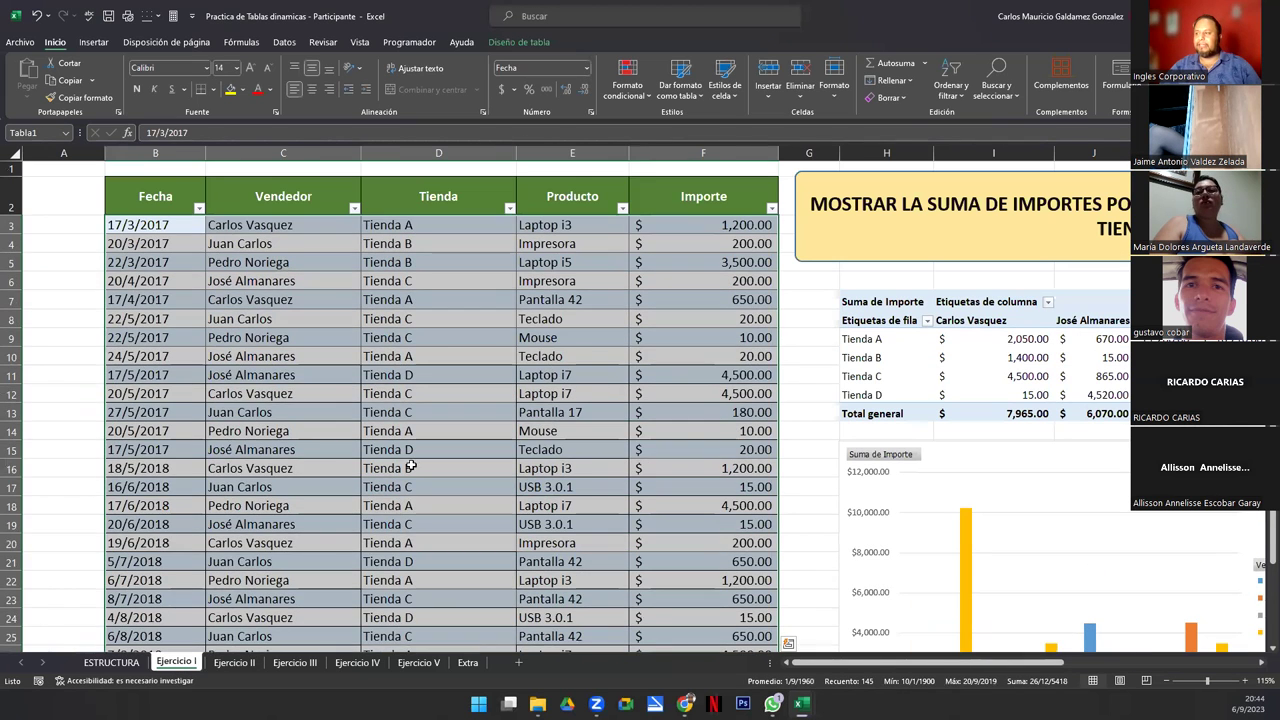
{"action": "left_click", "coordinate": [424, 377]}
{"action": "left_click", "coordinate": [233, 662]}
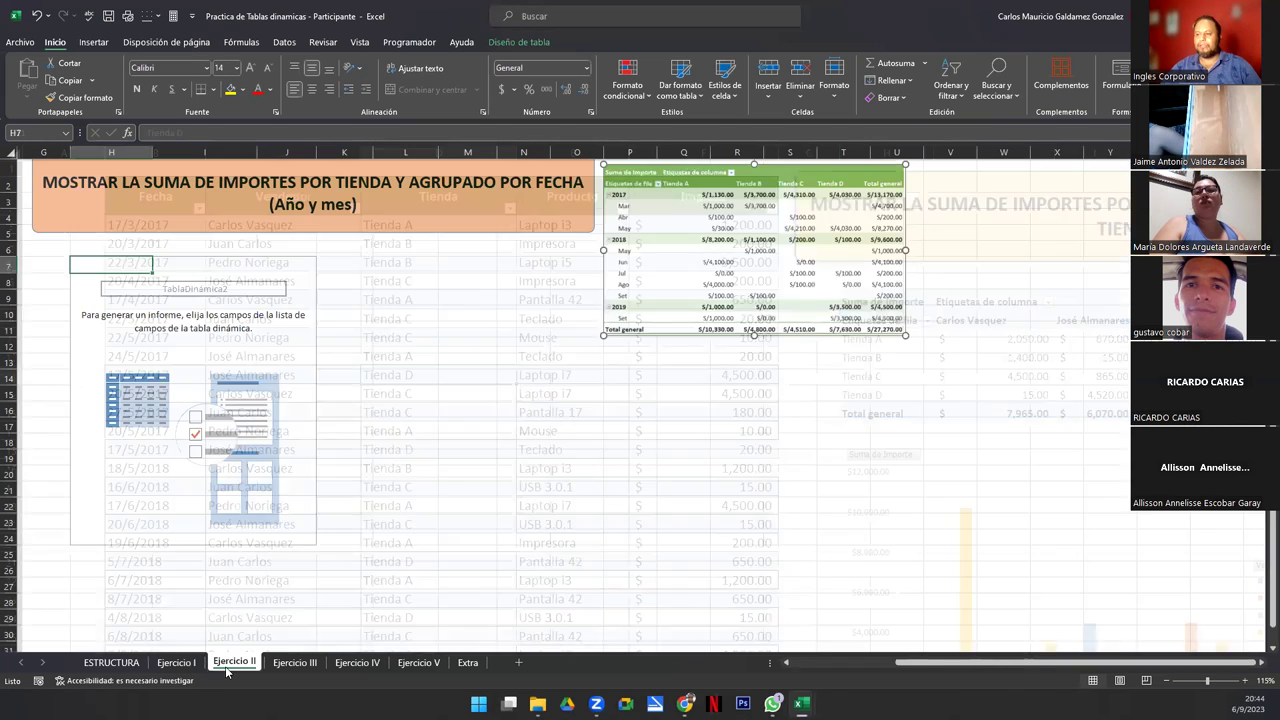
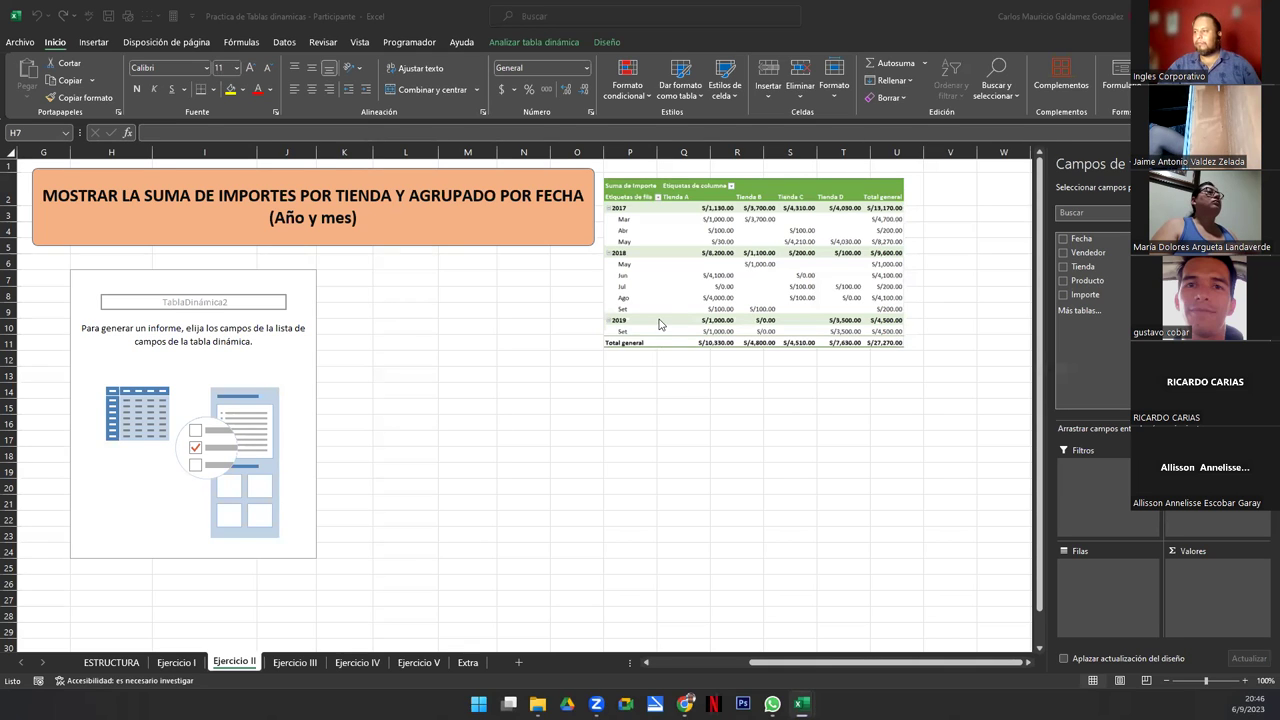
- Move the sample pivot table picture slightly upward beside the exercise statement, and select the empty pivot table area again
{"action": "key", "text": "alt+Tab"}
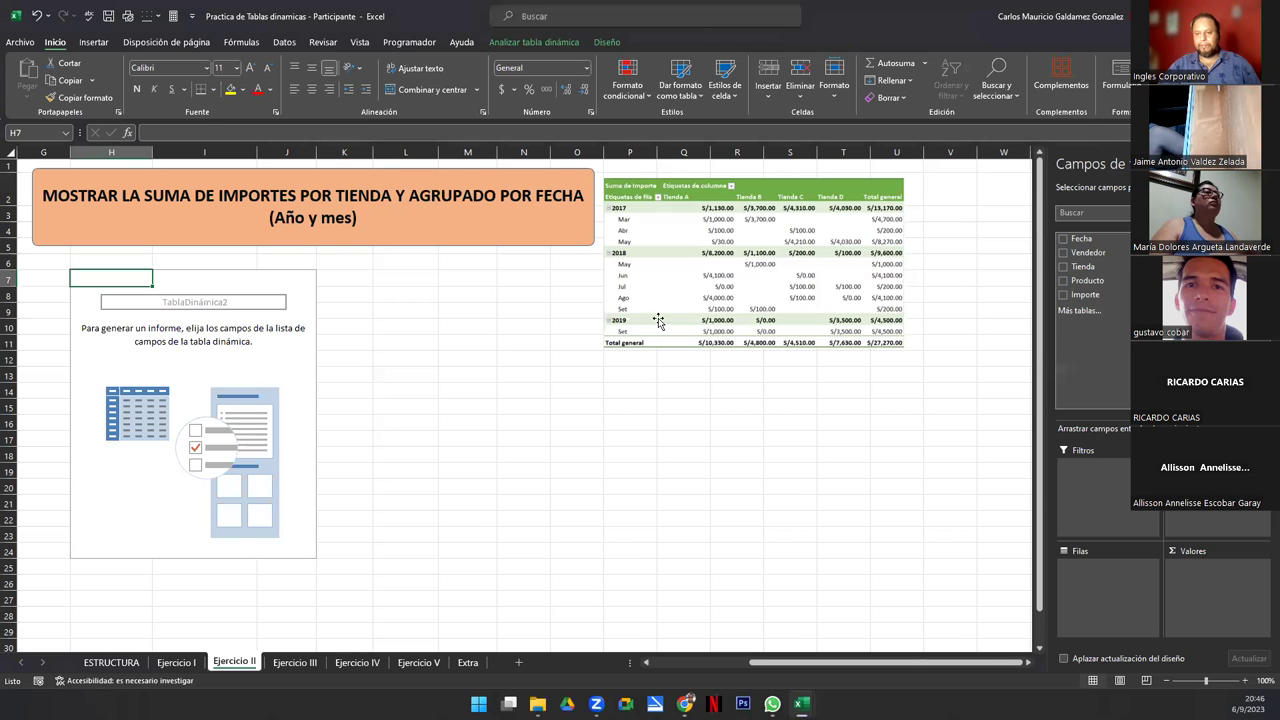
{"action": "left_click_drag", "start_coordinate": [658, 321], "coordinate": [660, 314]}
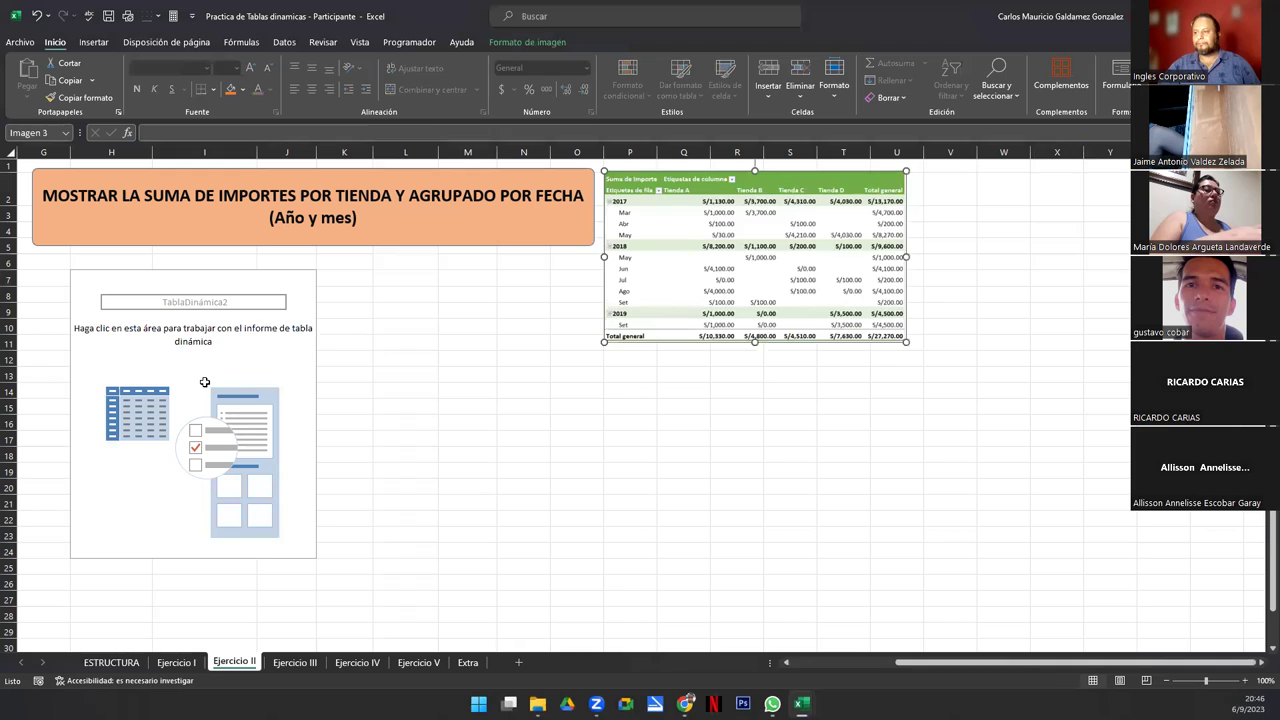
{"action": "left_click", "coordinate": [204, 382]}
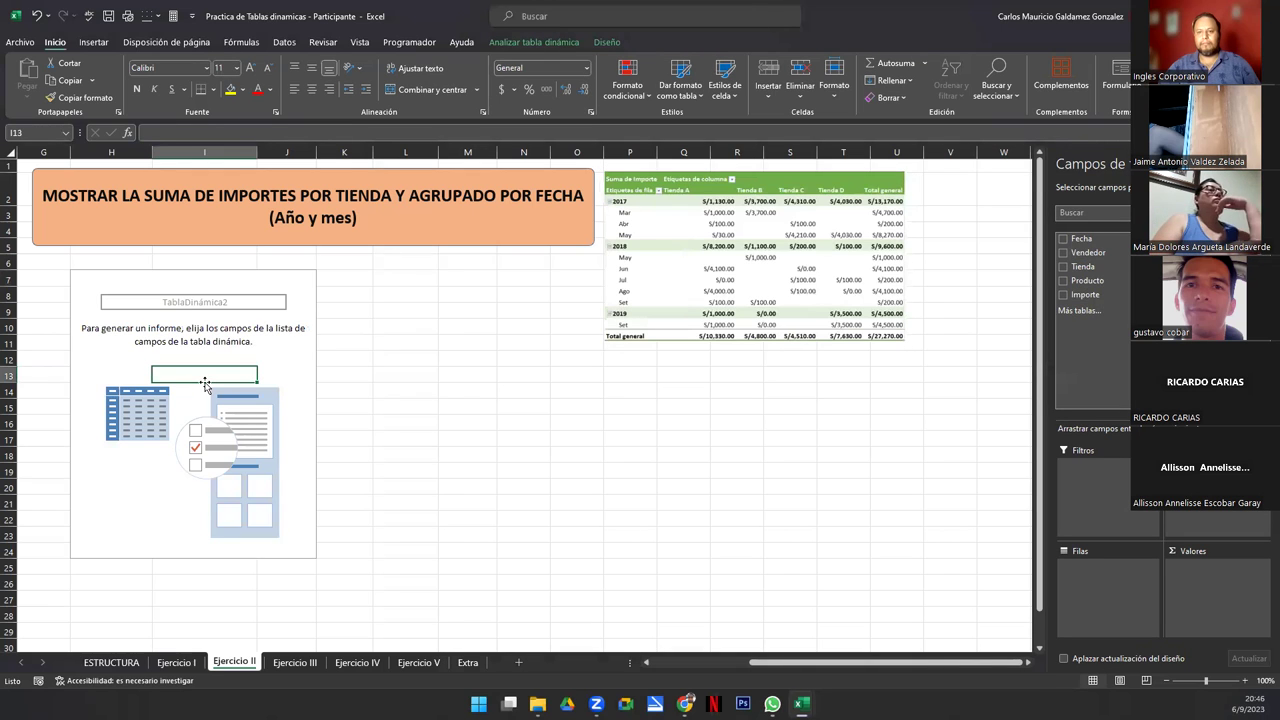
- View the reference image of the expected pivot table in the photo viewer, close it, and return to the empty pivot table
{"action": "left_click", "coordinate": [686, 703]}
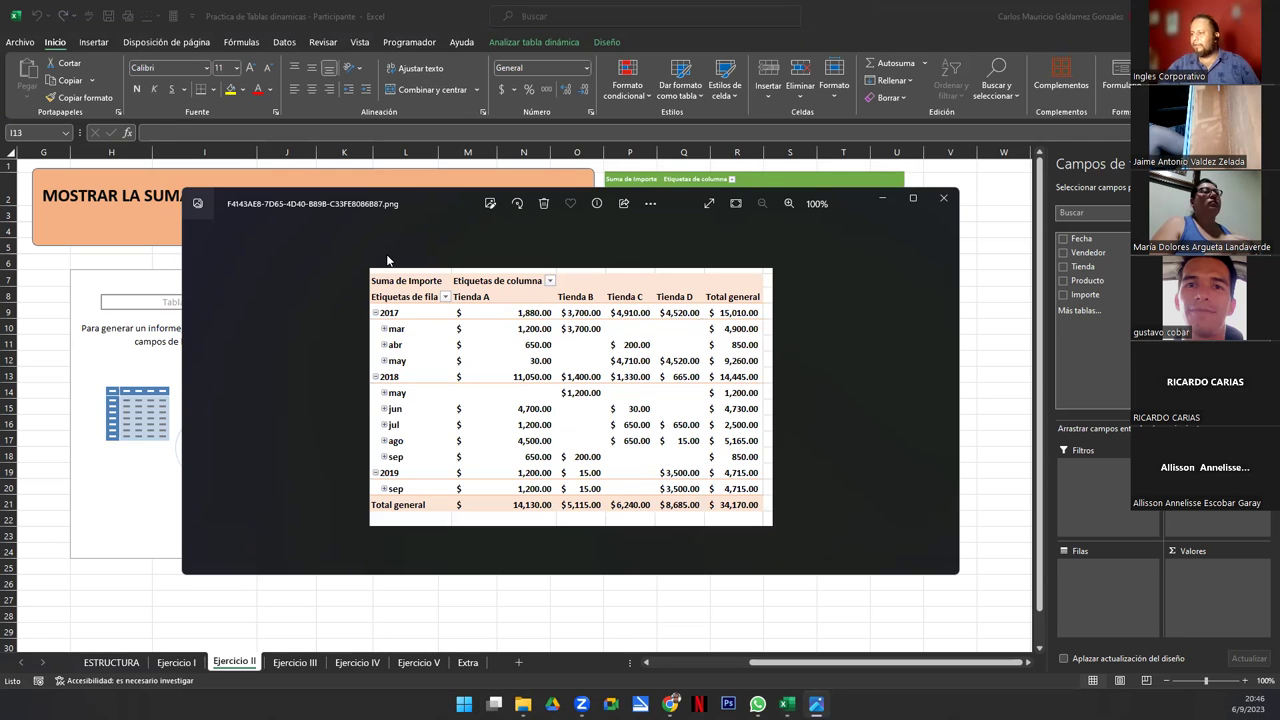
{"action": "left_click_drag", "start_coordinate": [346, 208], "coordinate": [332, 160]}
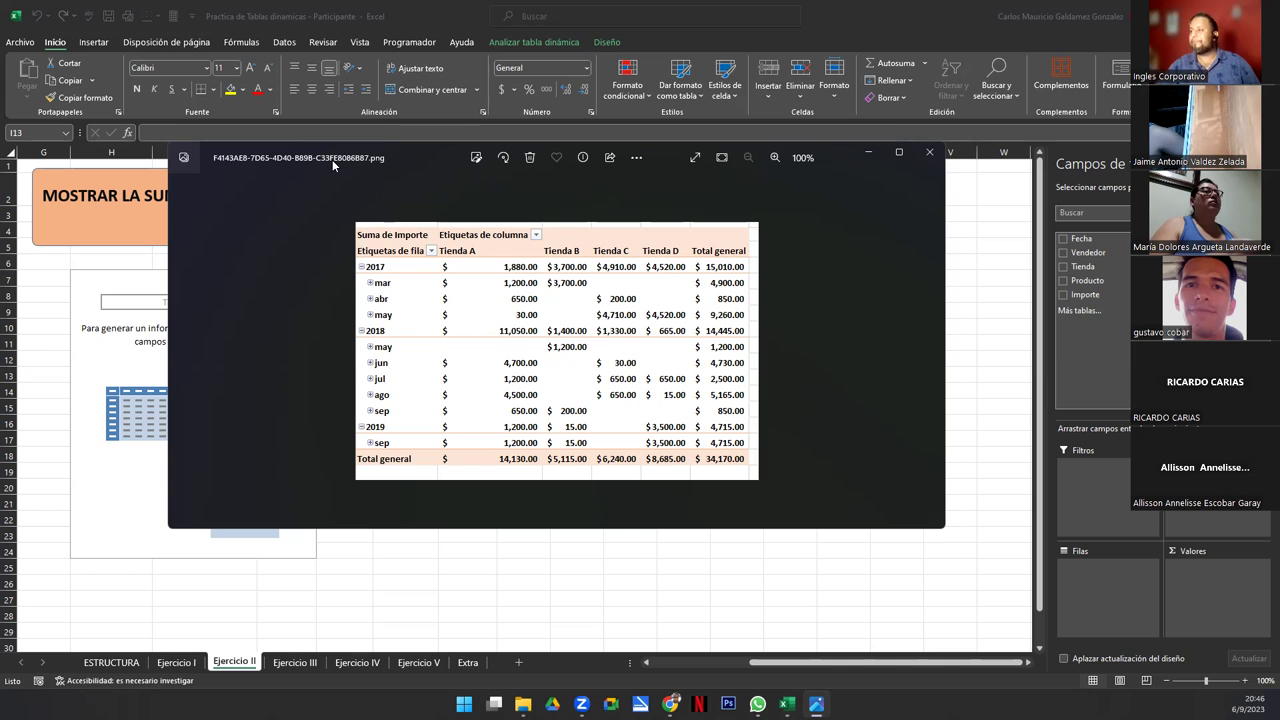
{"action": "left_click", "coordinate": [929, 153]}
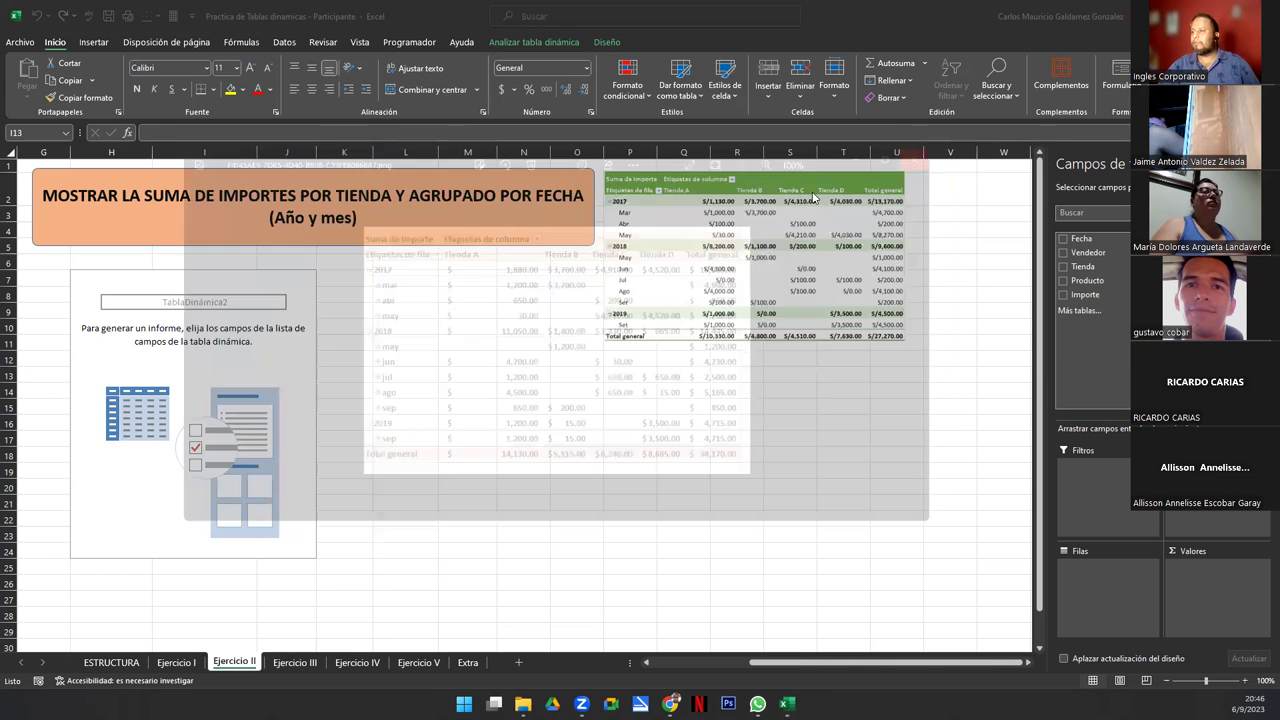
{"action": "left_click", "coordinate": [233, 361]}
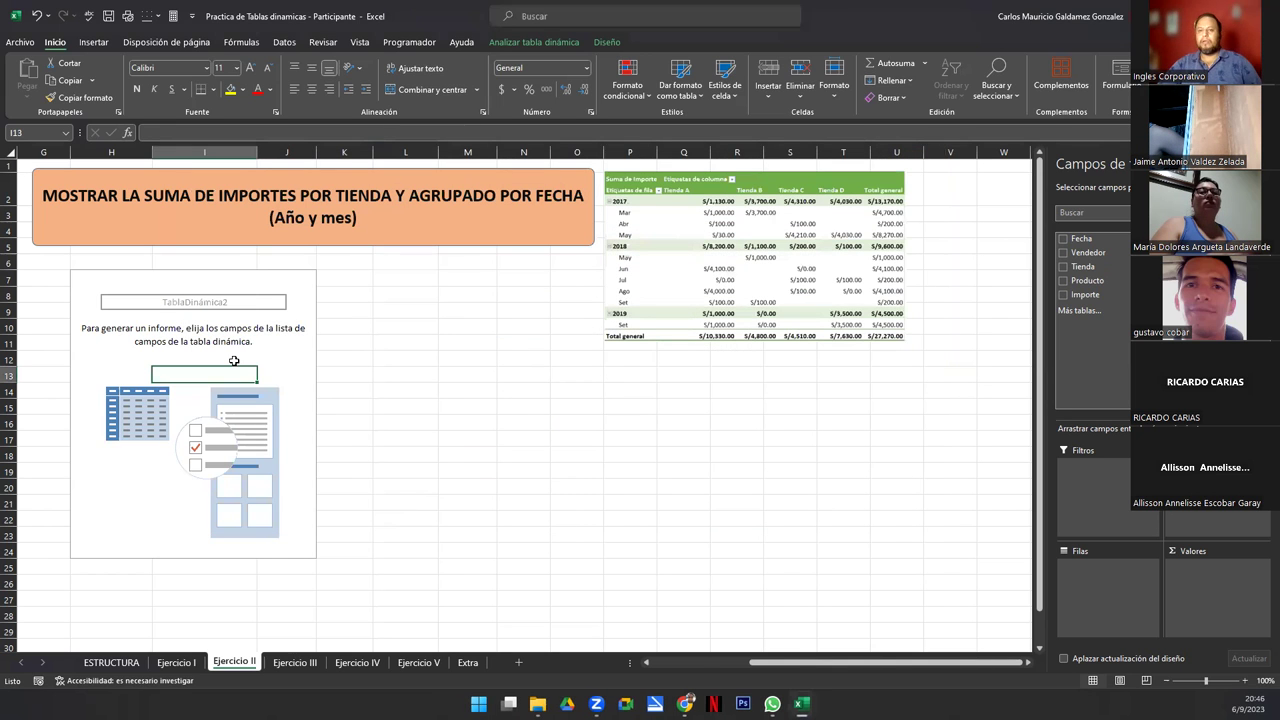
{"action": "left_click", "coordinate": [185, 346]}
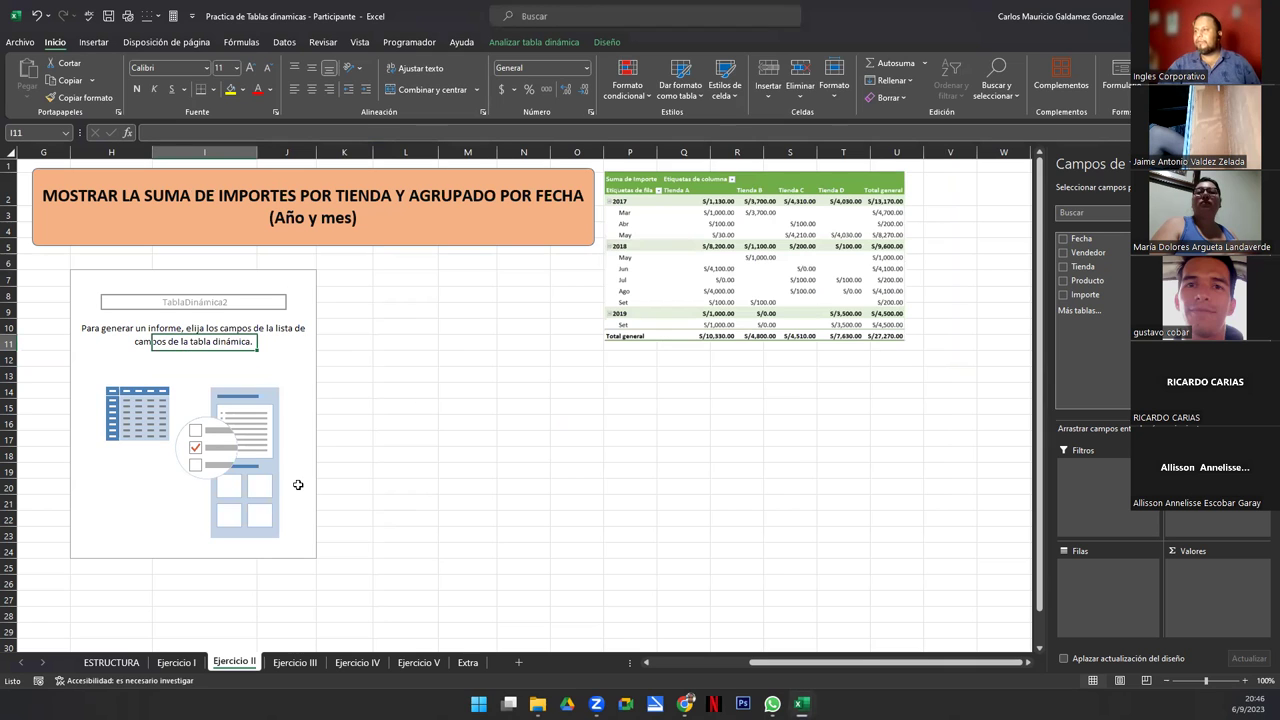
- Lay out the pivot table with Fecha in rows, Tienda in columns and summed Importe as values, formatting the amounts as accounting currency
{"action": "left_click", "coordinate": [1085, 240]}
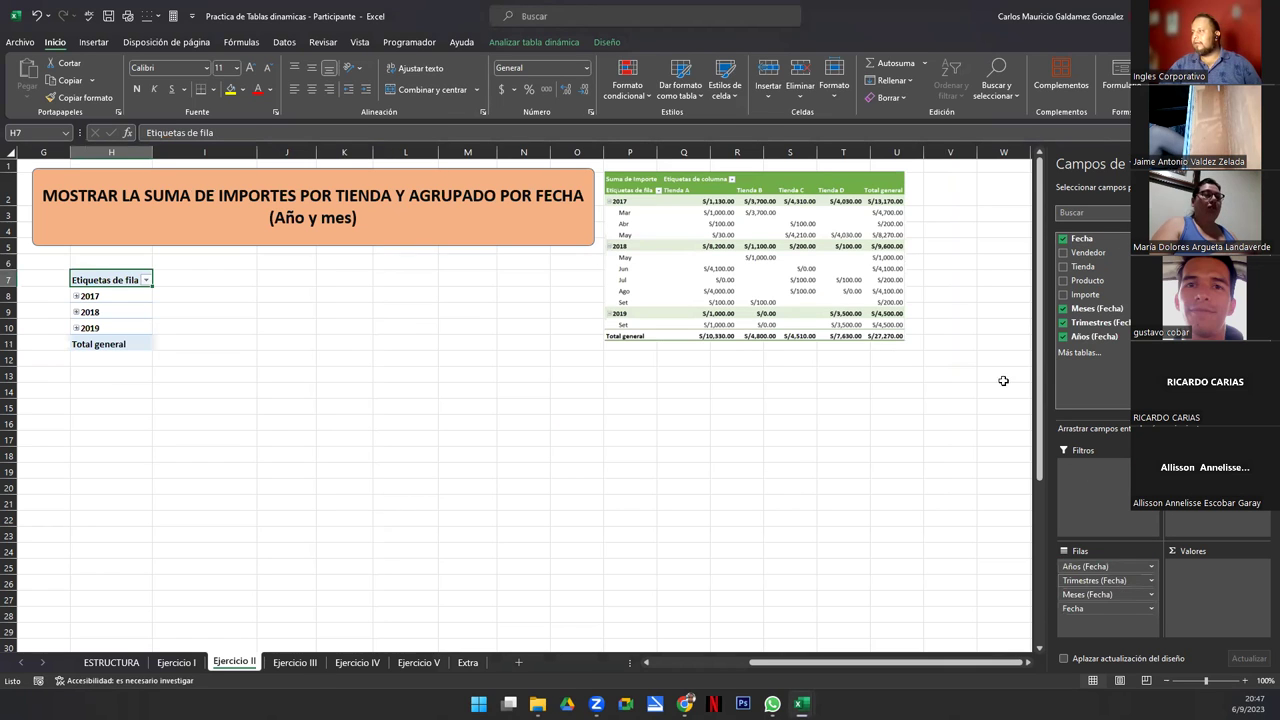
{"action": "left_click_drag", "start_coordinate": [1087, 264], "coordinate": [1229, 511]}
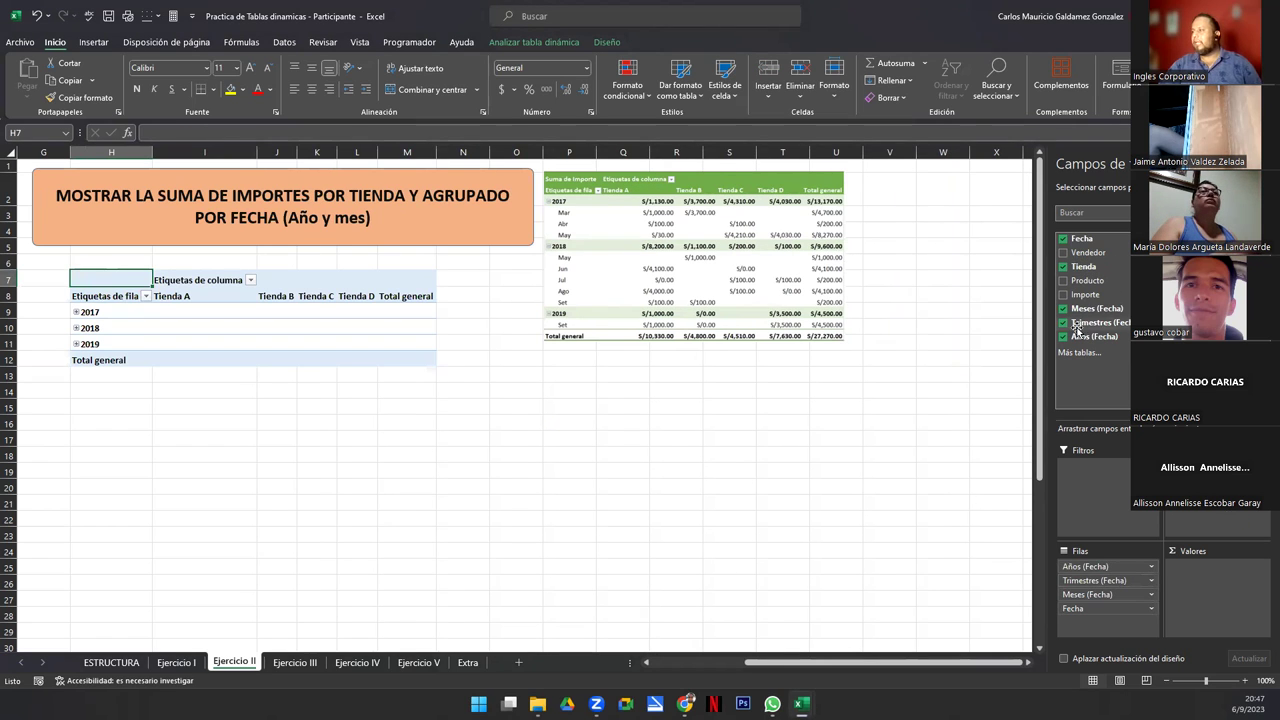
{"action": "left_click_drag", "start_coordinate": [1085, 296], "coordinate": [1196, 593]}
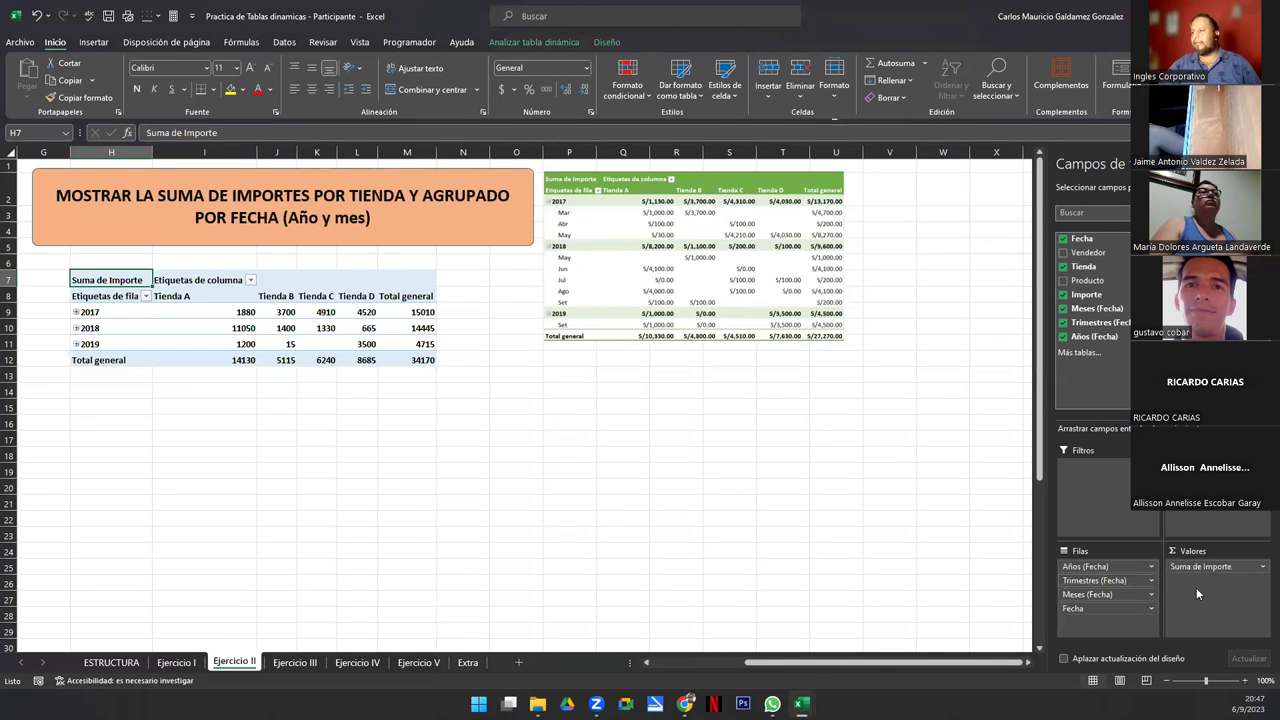
{"action": "left_click_drag", "start_coordinate": [215, 311], "coordinate": [395, 362]}
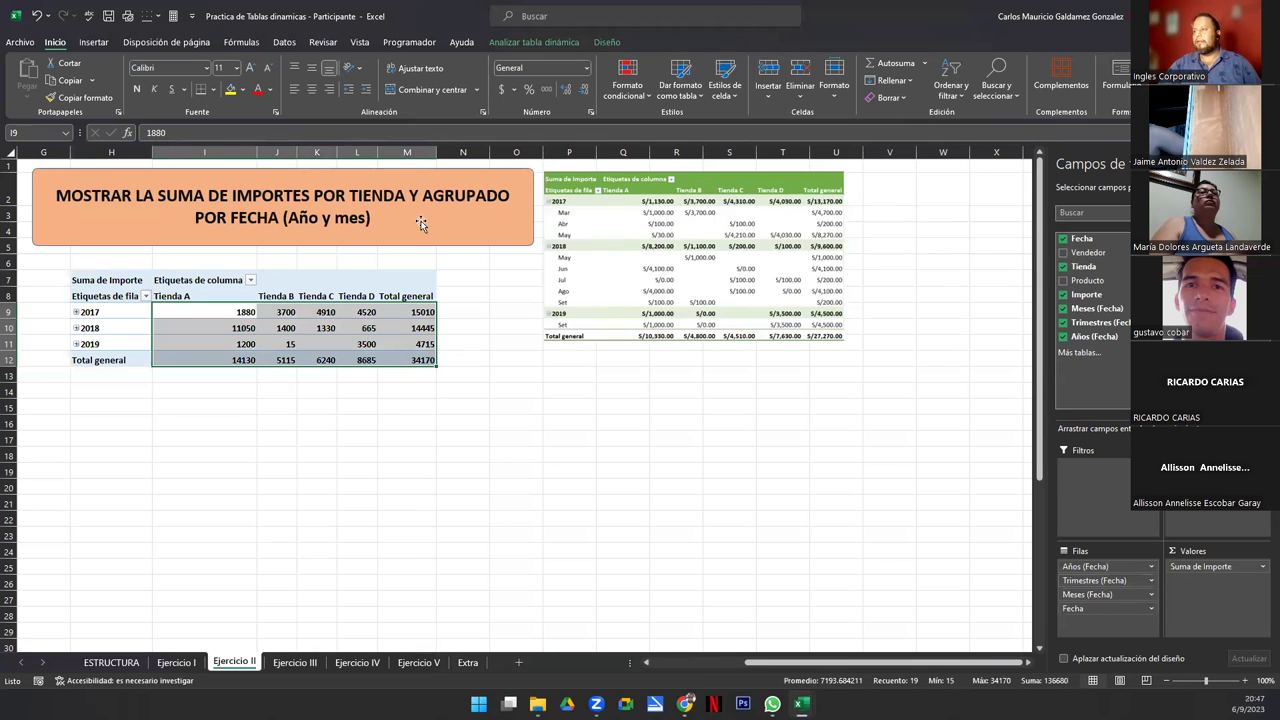
{"action": "left_click", "coordinate": [502, 89]}
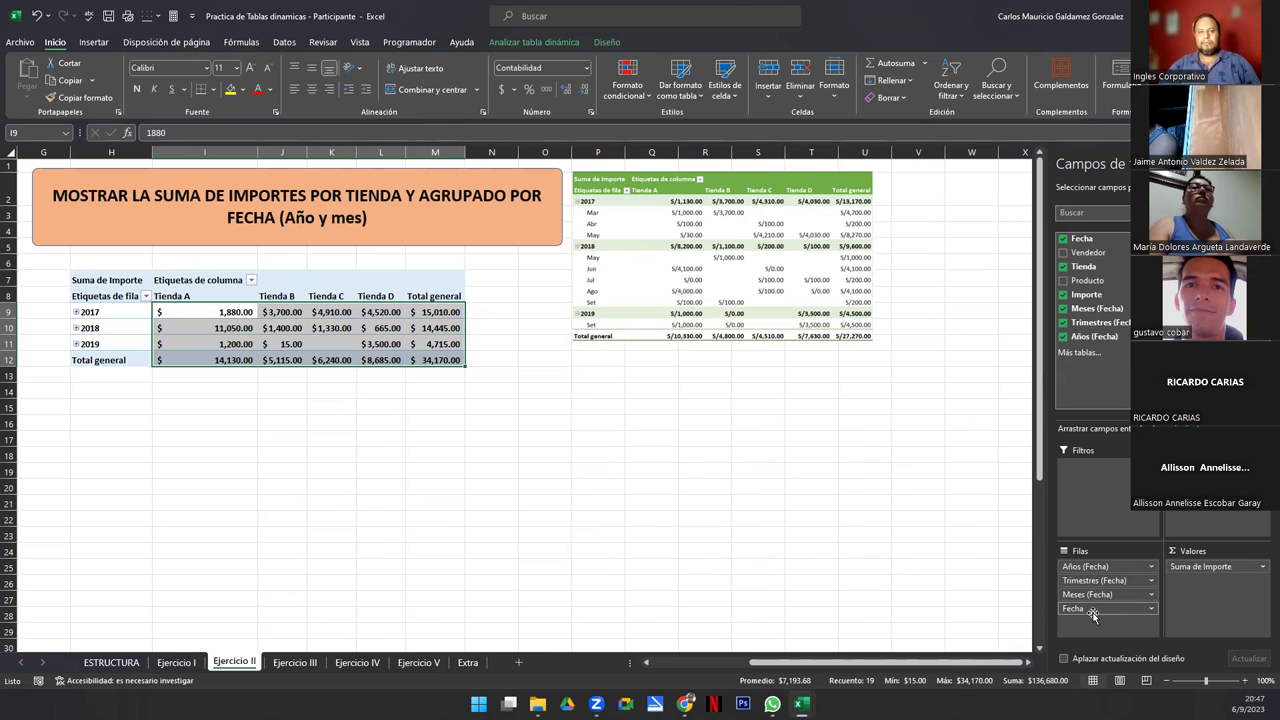
- Remove Fecha and Trimestres from the pivot table rows and expand 2017, 2018 and 2019 to their months
{"action": "left_click", "coordinate": [1152, 612]}
{"action": "left_click", "coordinate": [1085, 654]}
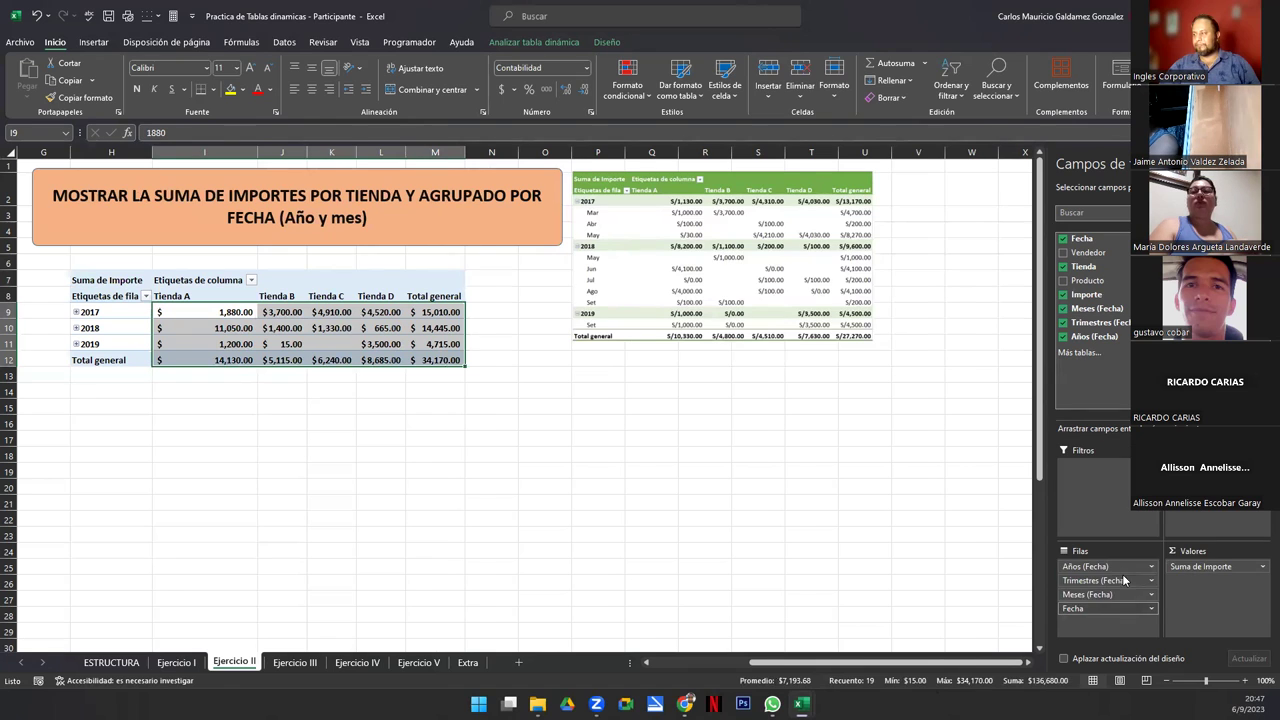
{"action": "left_click", "coordinate": [76, 313]}
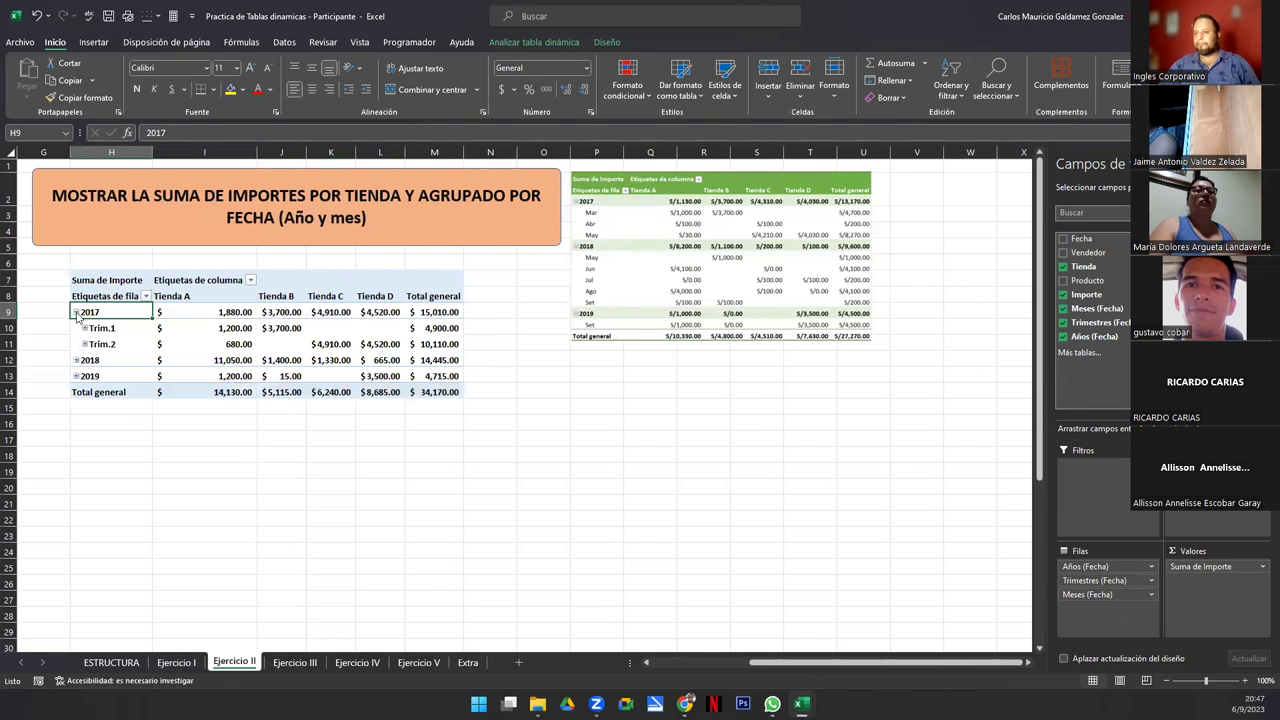
{"action": "left_click", "coordinate": [1132, 581]}
{"action": "left_click", "coordinate": [1103, 550]}
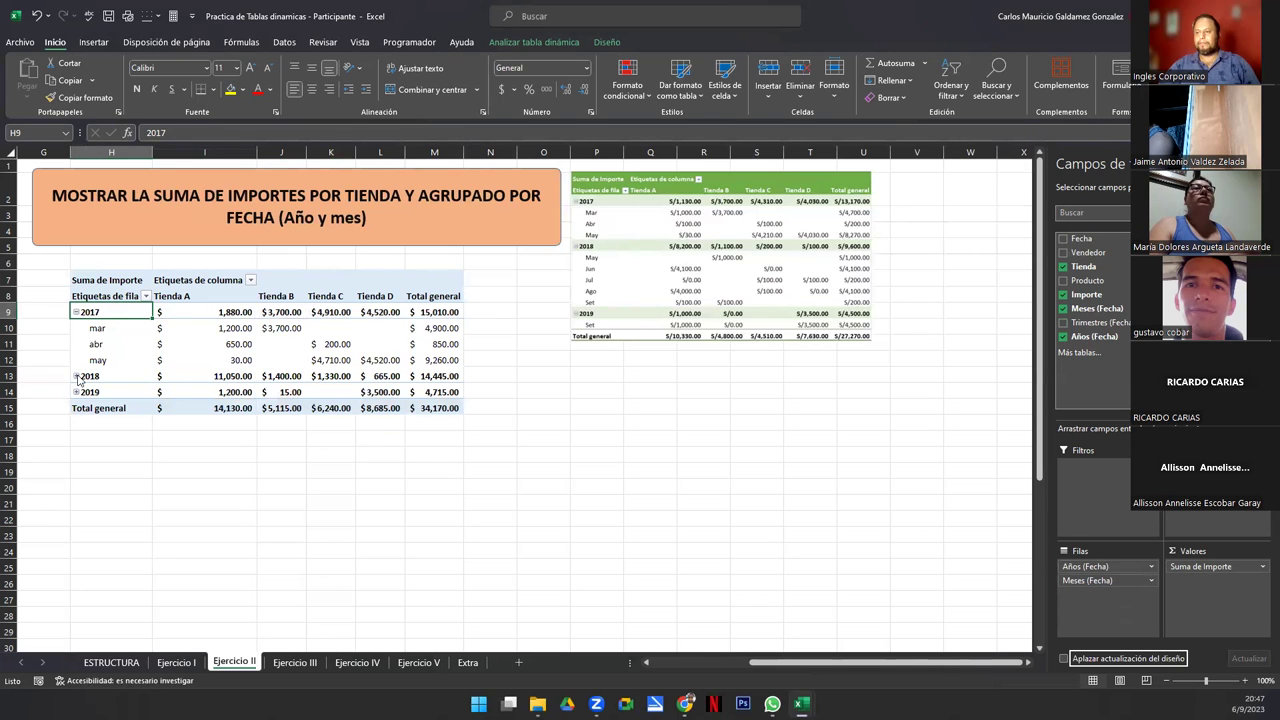
{"action": "left_click", "coordinate": [77, 376]}
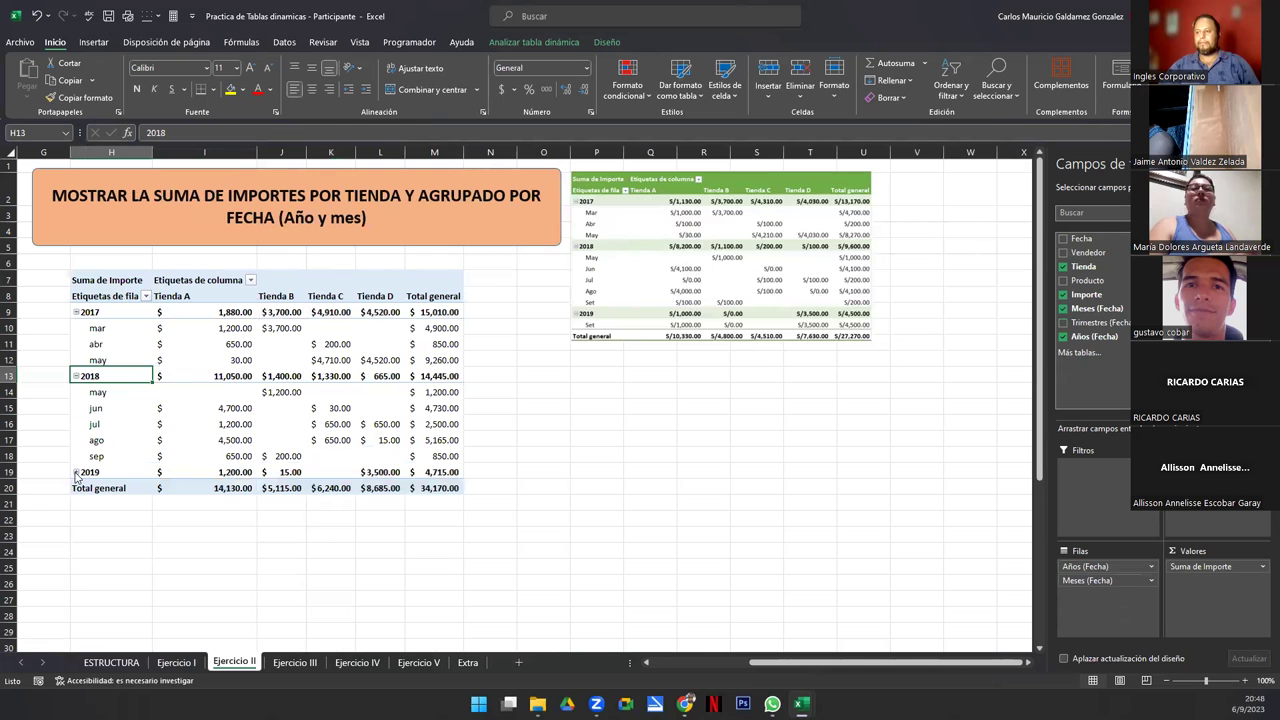
{"action": "left_click", "coordinate": [75, 472]}
- Place the sample picture alongside the pivot table around column O and compare their grand totals
{"action": "left_click_drag", "start_coordinate": [692, 284], "coordinate": [632, 383]}
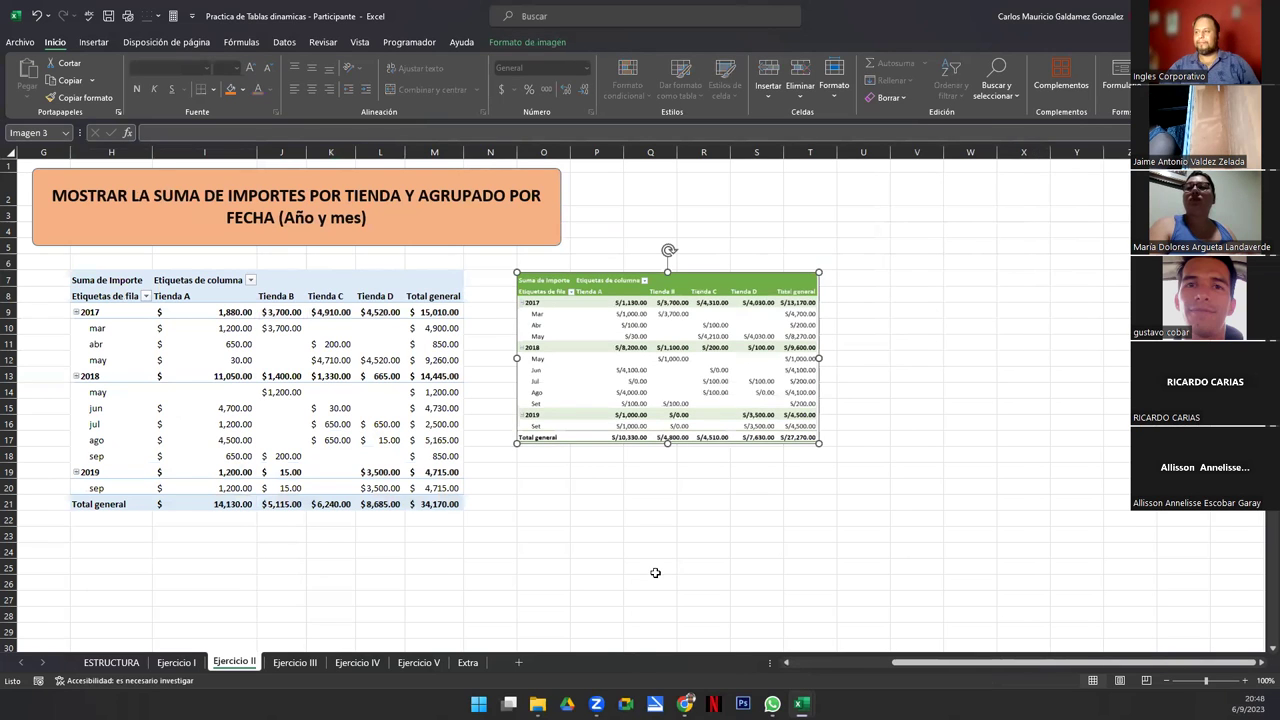
{"action": "left_click", "coordinate": [302, 442]}
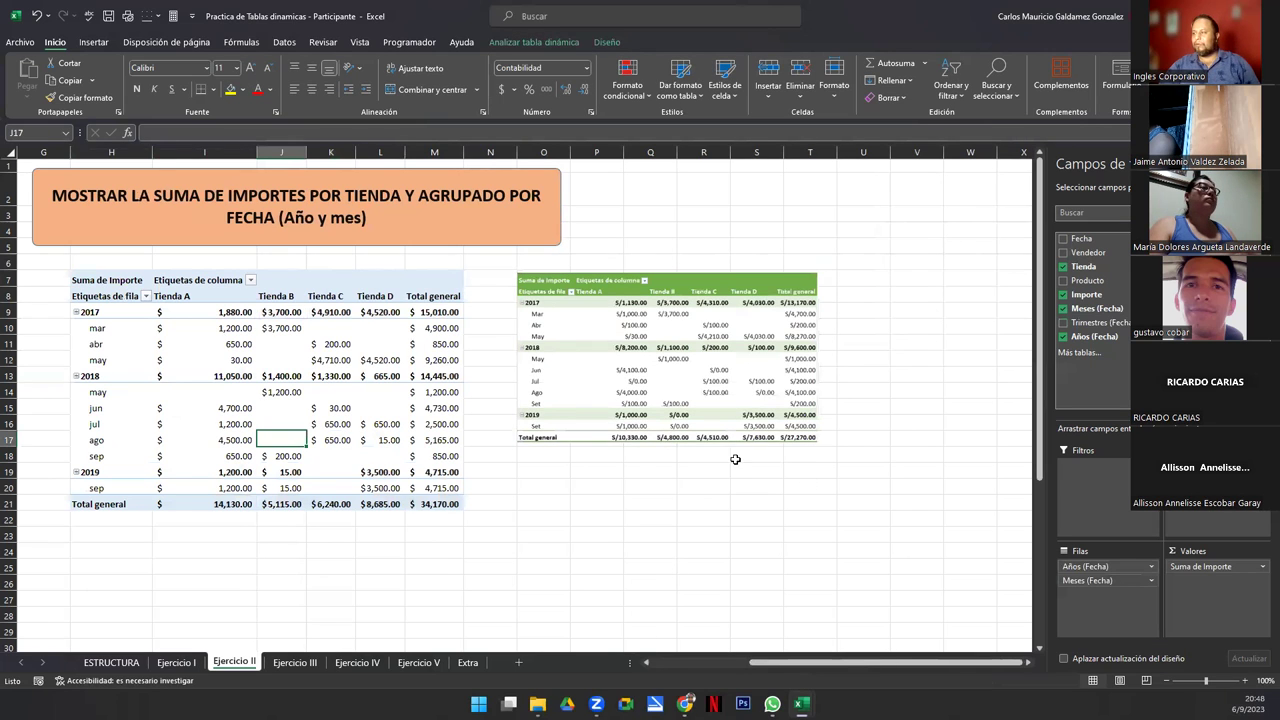
{"action": "left_click", "coordinate": [430, 502]}
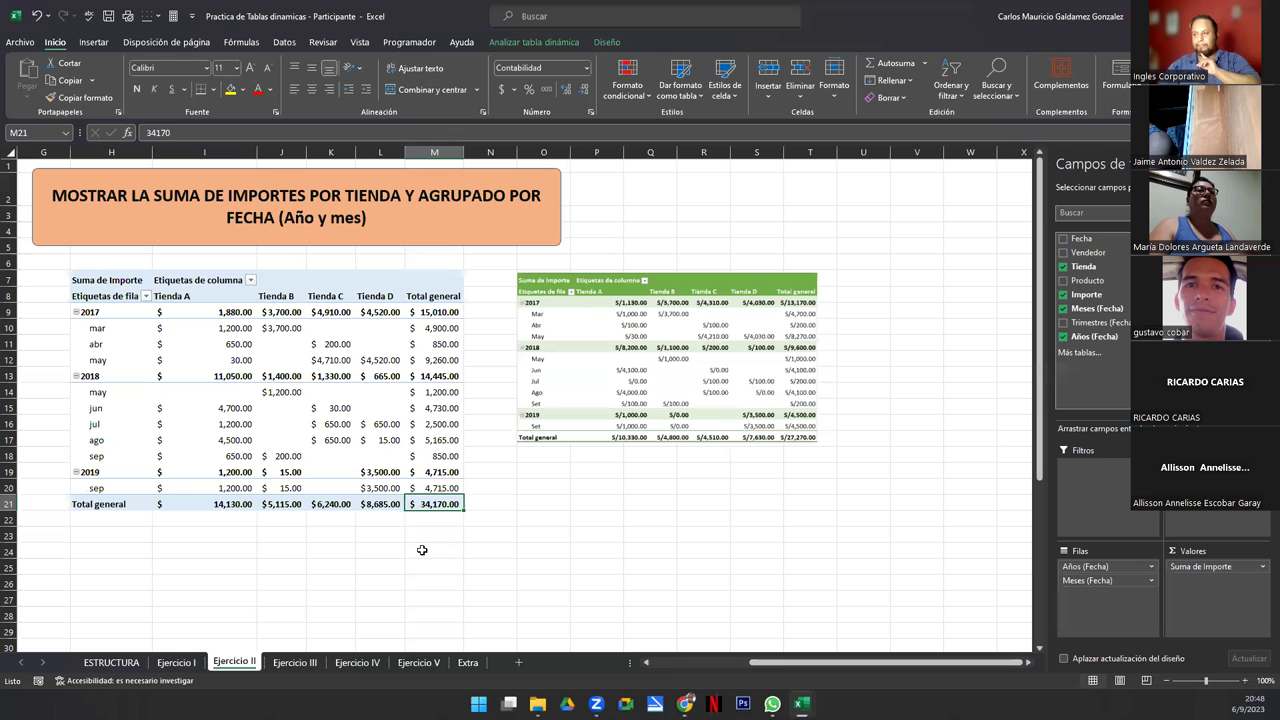
- Replace the sample picture with a screen capture of the finished pivot table, placed beside the exercise statement from column Q
{"action": "left_click", "coordinate": [624, 383]}
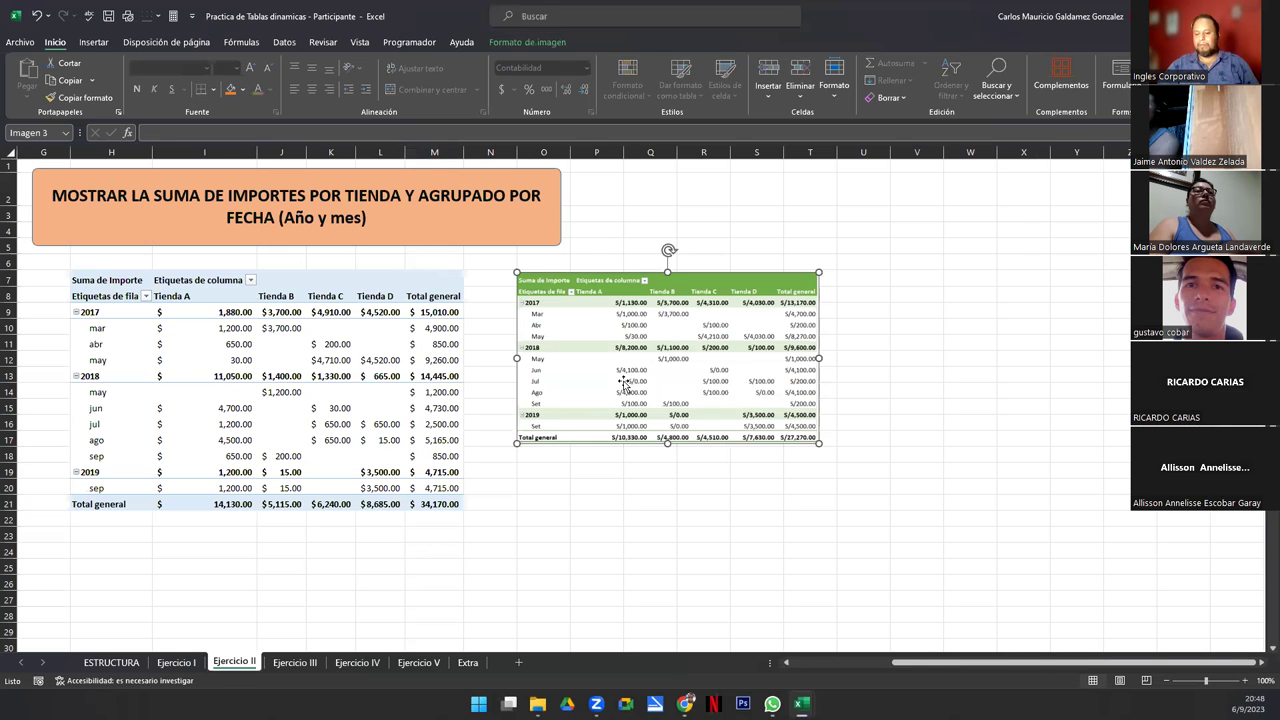
{"action": "key", "text": "Delete"}
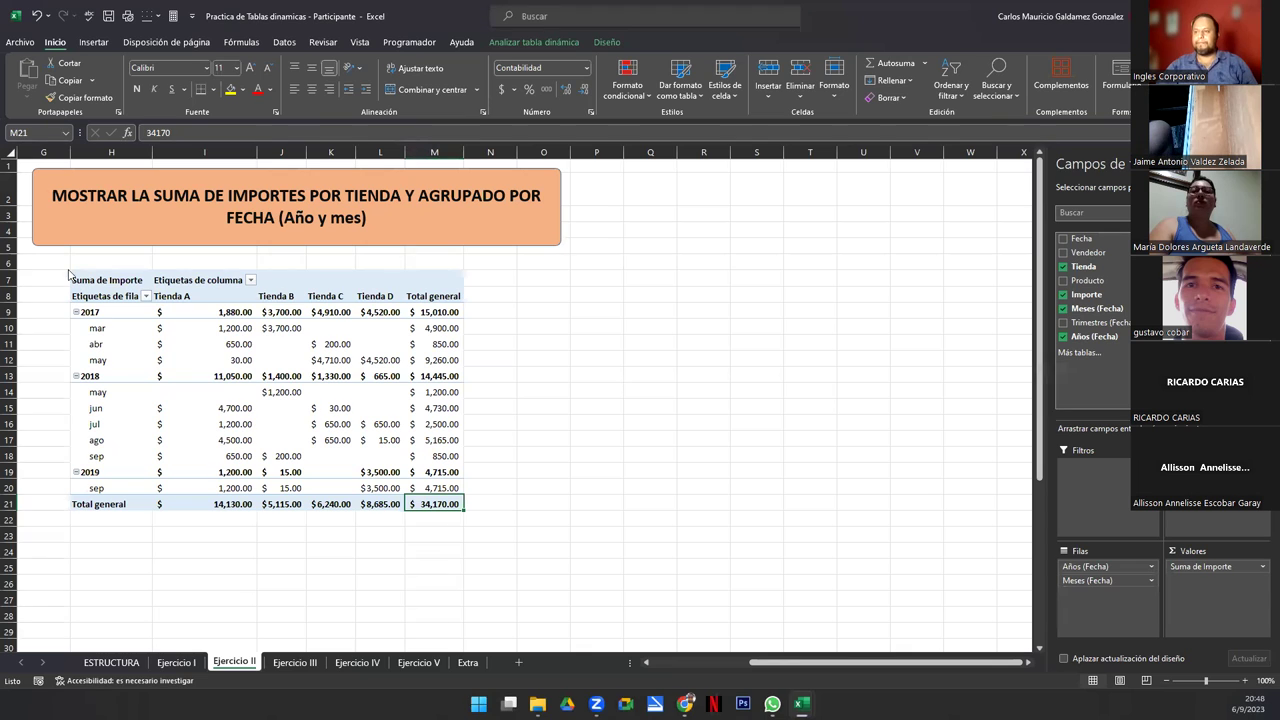
{"action": "key", "text": "super+shift+s"}
{"action": "left_click_drag", "start_coordinate": [72, 267], "coordinate": [464, 510]}
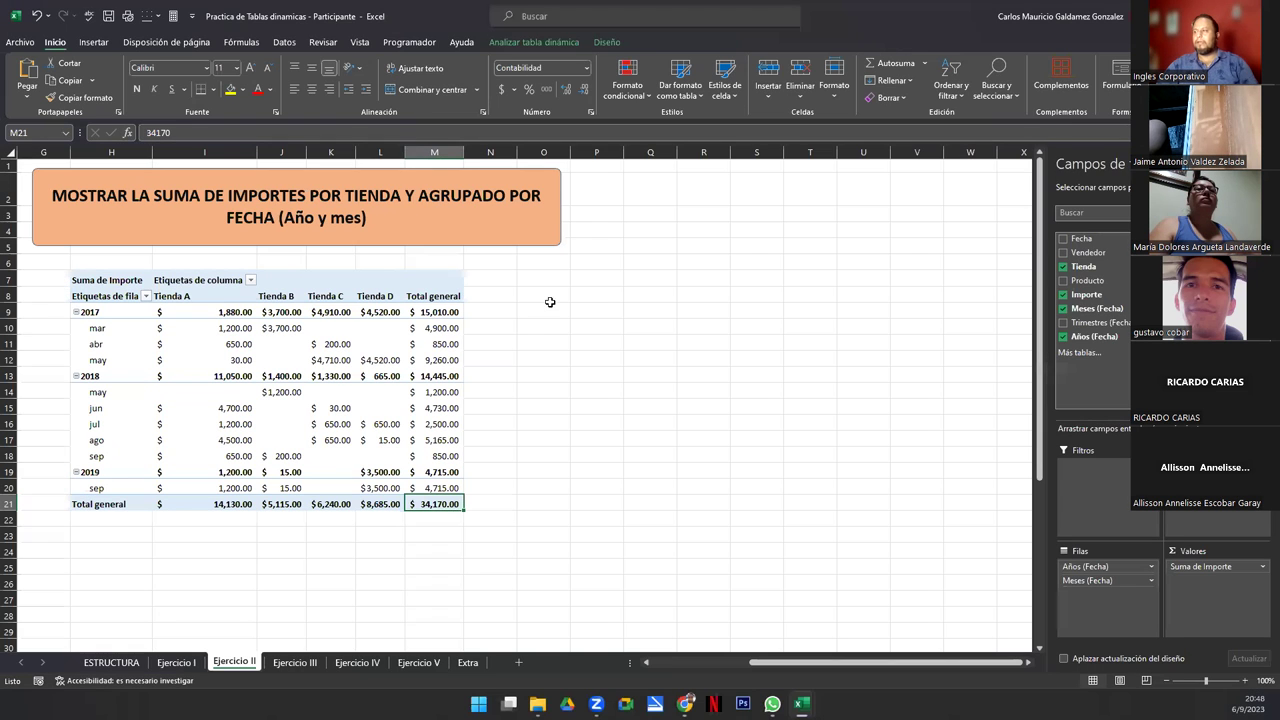
{"action": "left_click", "coordinate": [597, 279]}
{"action": "key", "text": "ctrl+v"}
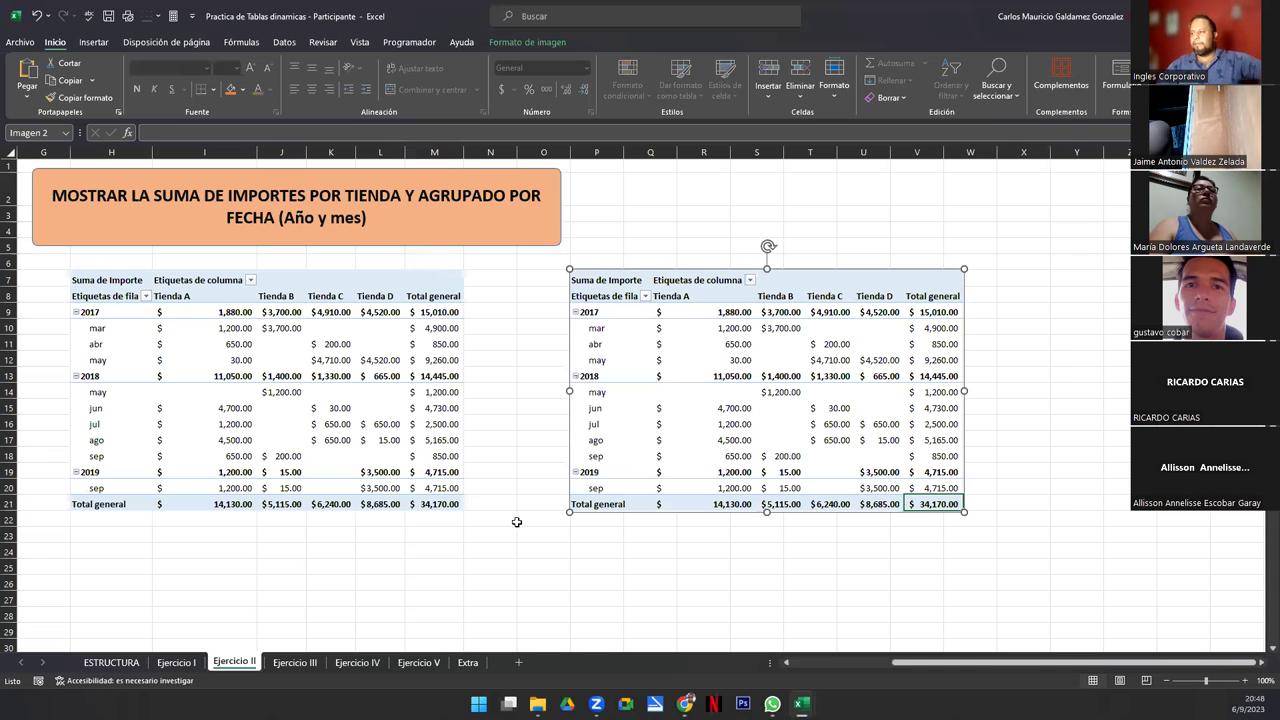
{"action": "left_click", "coordinate": [505, 522]}
{"action": "left_click_drag", "start_coordinate": [727, 386], "coordinate": [742, 300]}
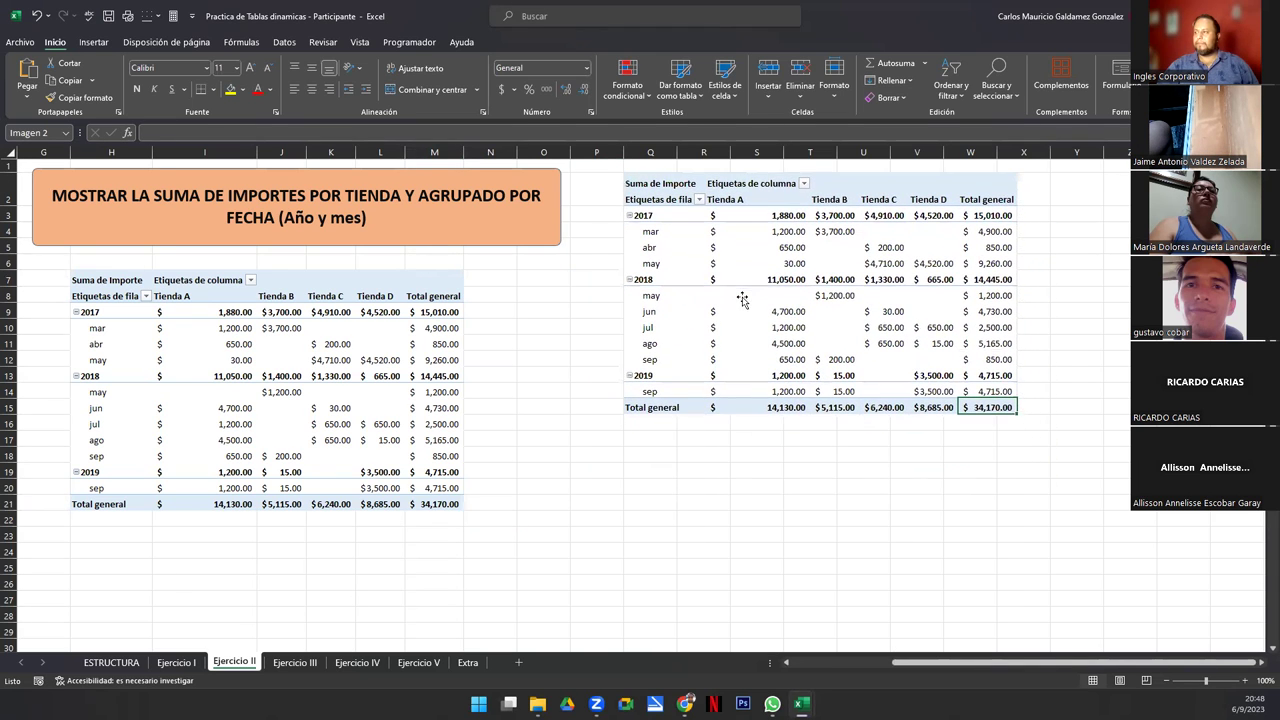
{"action": "left_click", "coordinate": [305, 409]}
{"action": "right_click", "coordinate": [305, 409]}
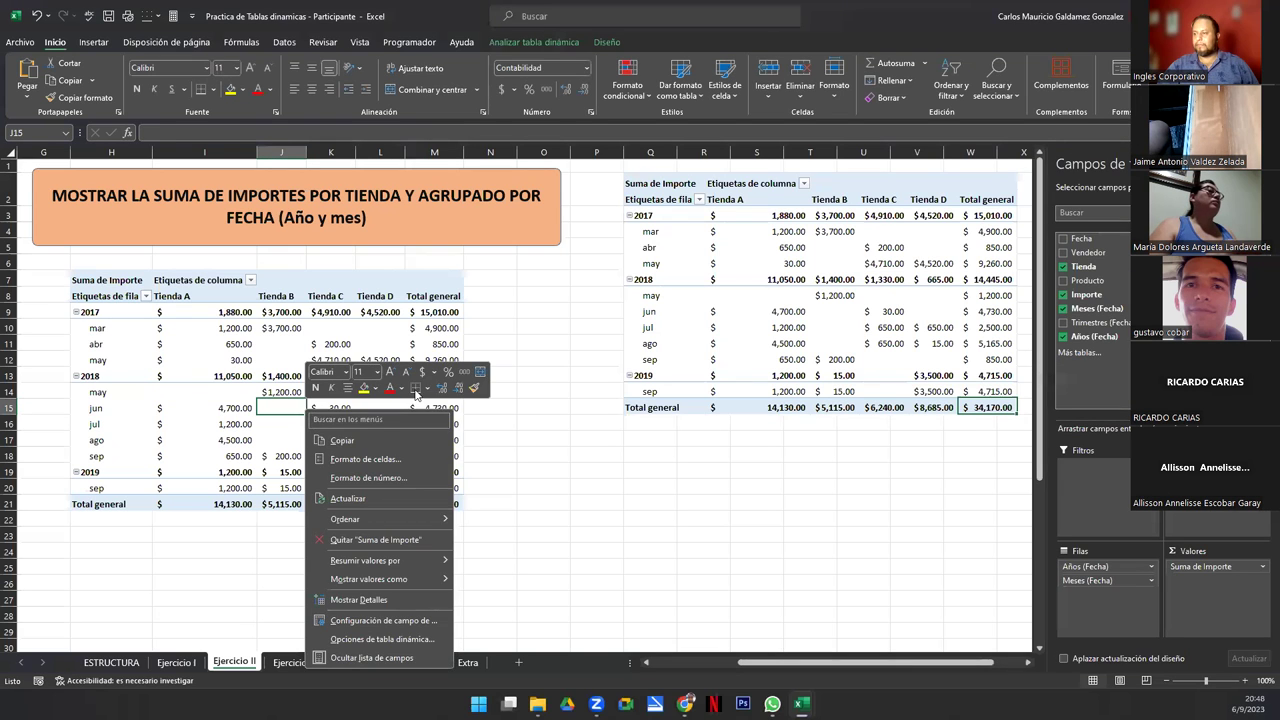
{"action": "key", "text": "Escape"}
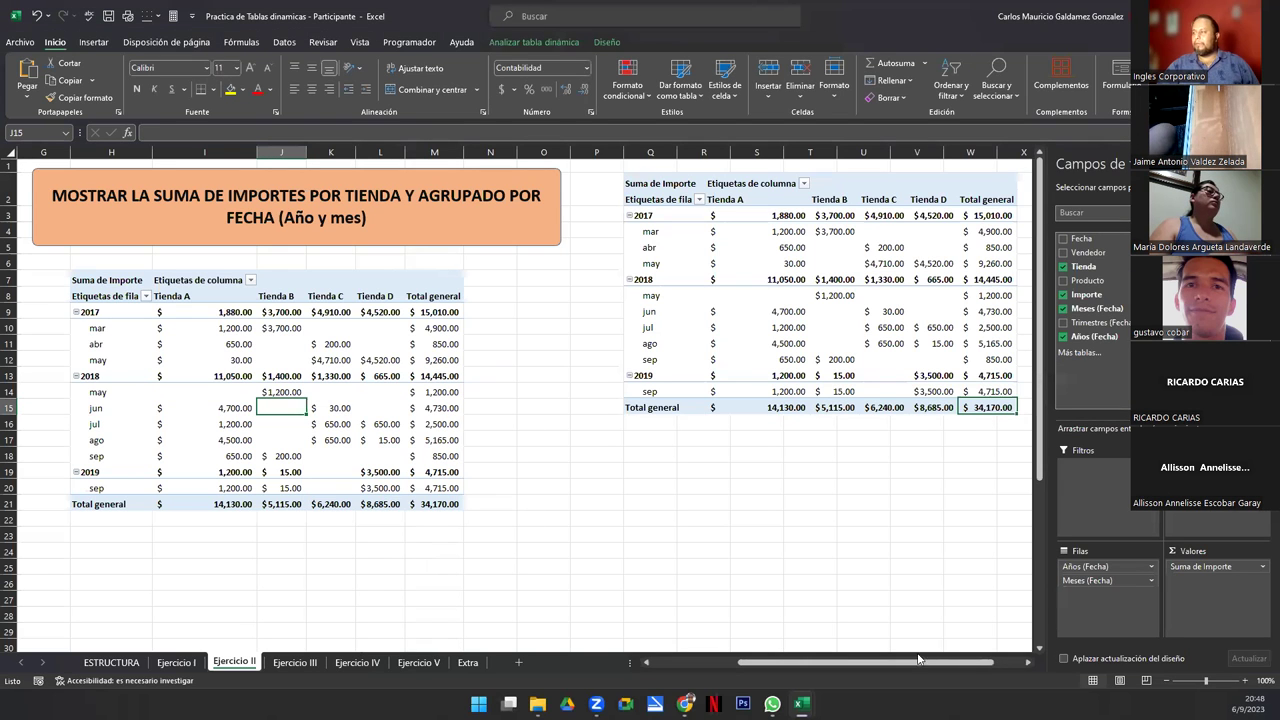
{"action": "left_click", "coordinate": [1040, 649]}
{"action": "scroll", "coordinate": [1040, 655], "scroll_direction": "down", "scroll_amount": 1}
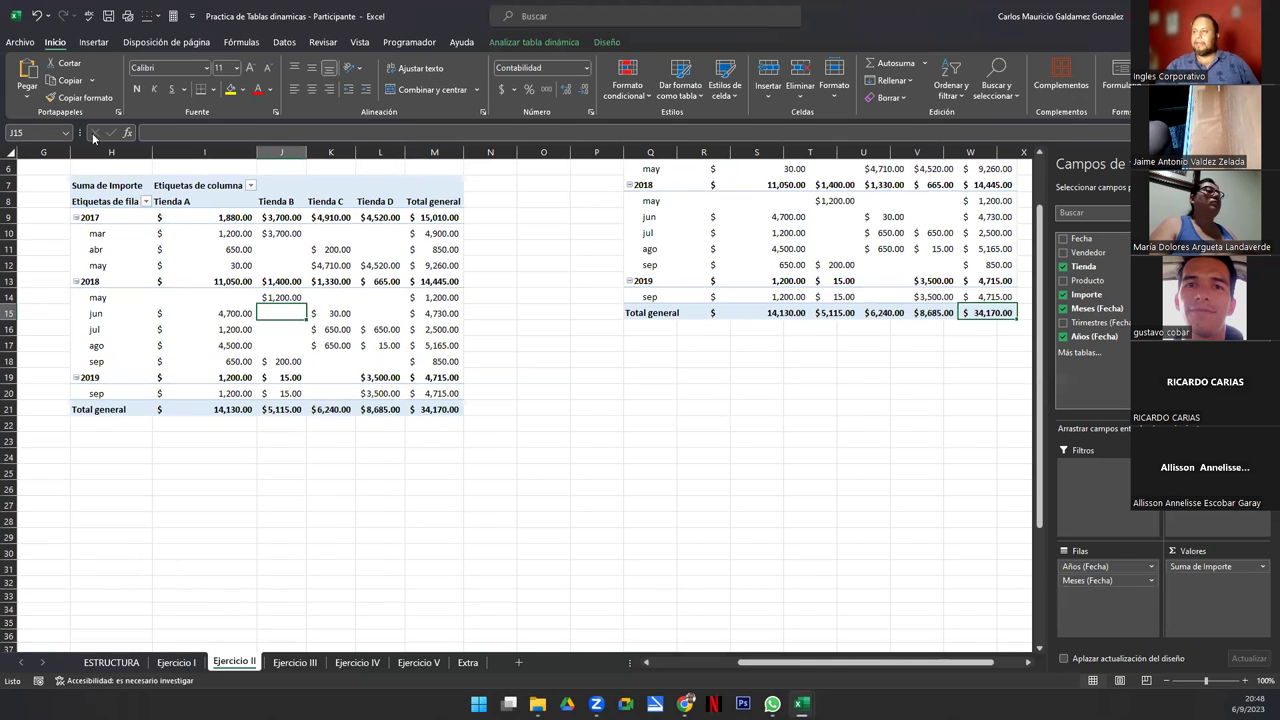
{"action": "left_click", "coordinate": [323, 262]}
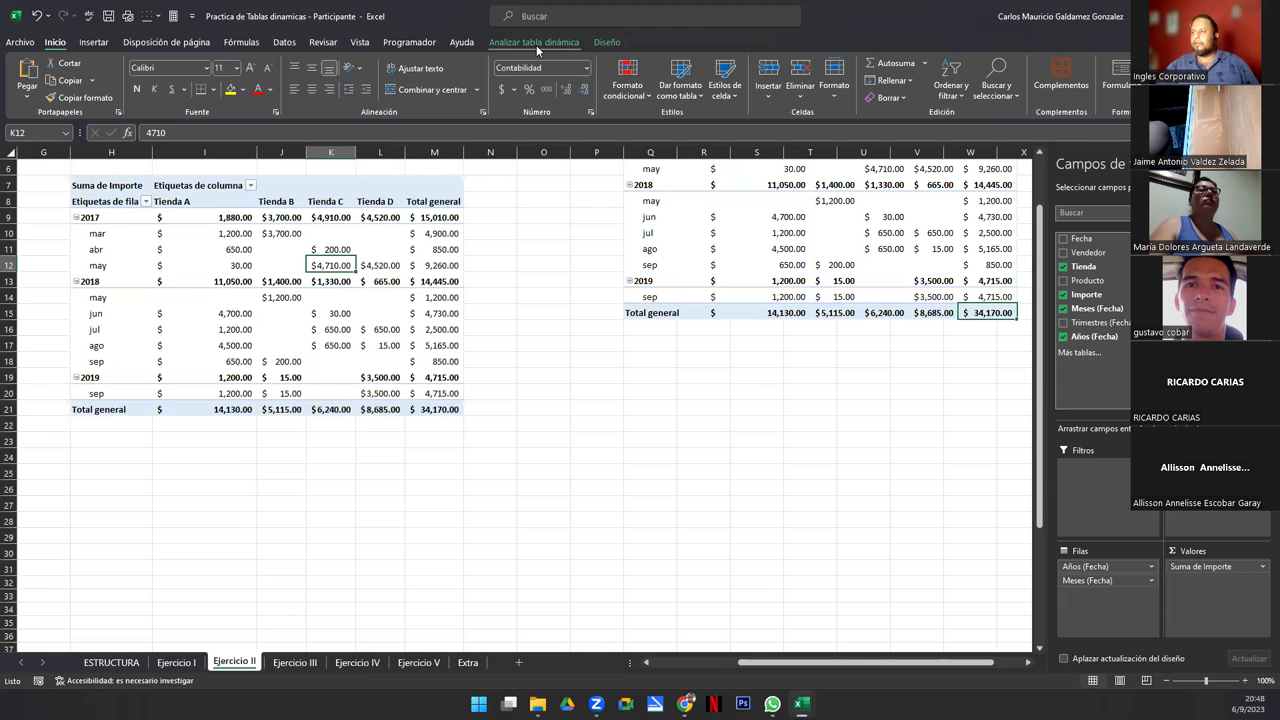
- Review the formatting, analysis and design options of the Ejercicio I pivot chart, including the available chart types
{"action": "left_click", "coordinate": [176, 663]}
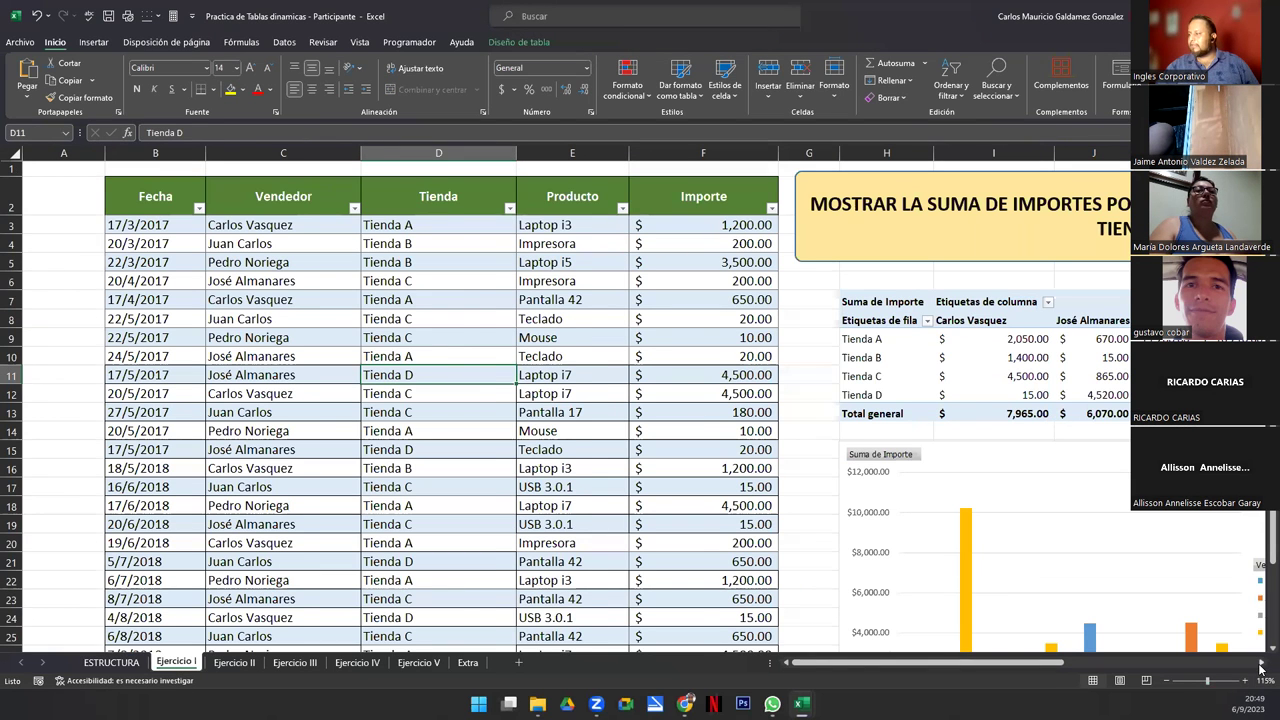
{"action": "scroll", "coordinate": [697, 529], "scroll_direction": "right", "scroll_amount": 5}
{"action": "left_click", "coordinate": [634, 505]}
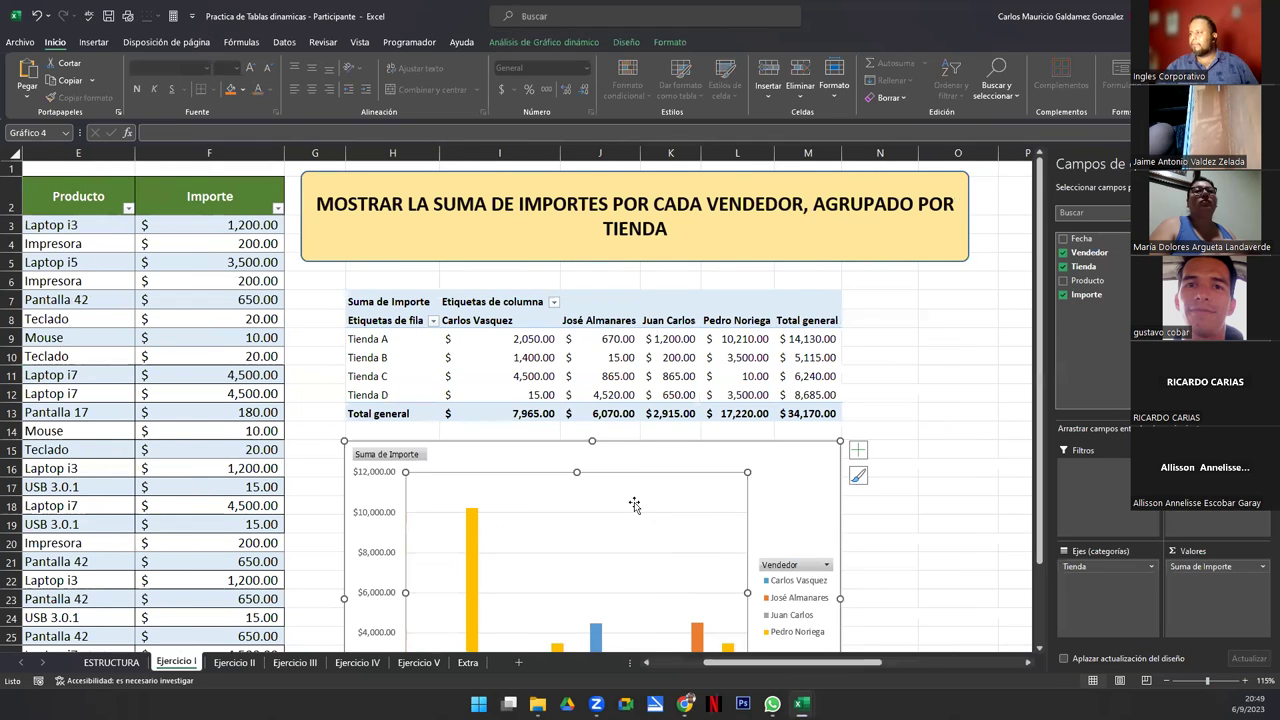
{"action": "left_click", "coordinate": [706, 457]}
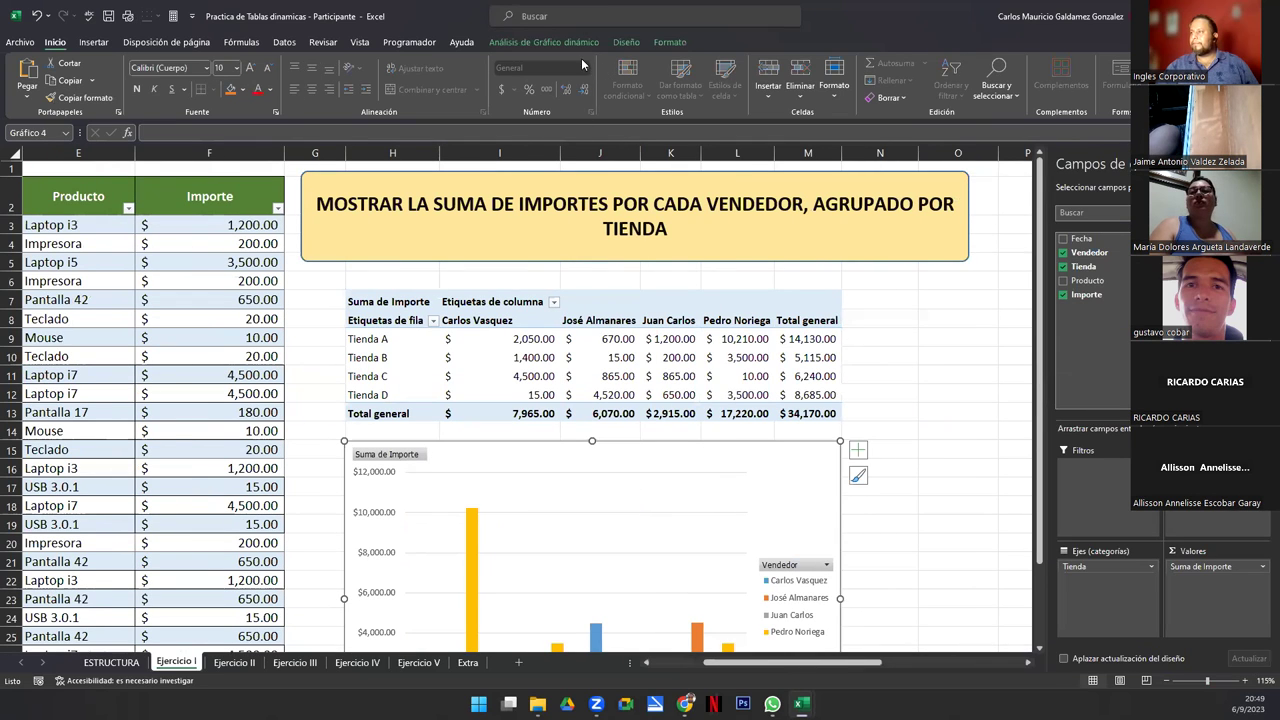
{"action": "left_click", "coordinate": [673, 42]}
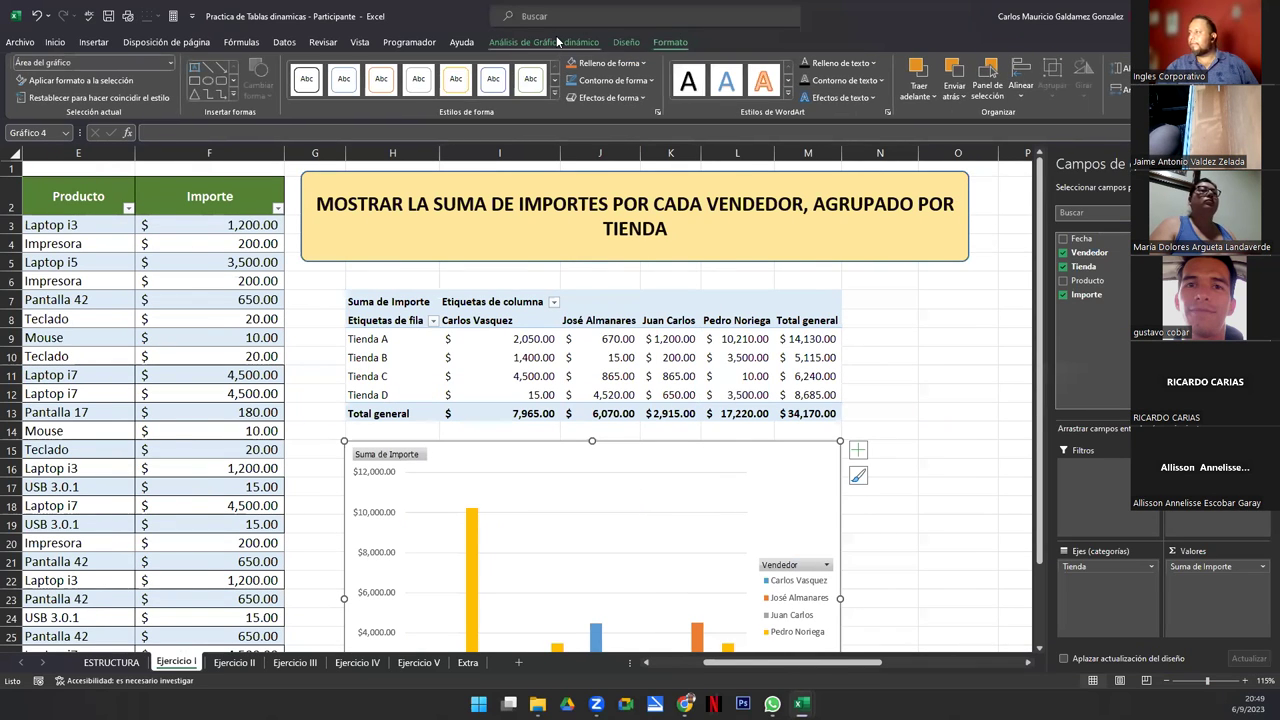
{"action": "left_click", "coordinate": [557, 42]}
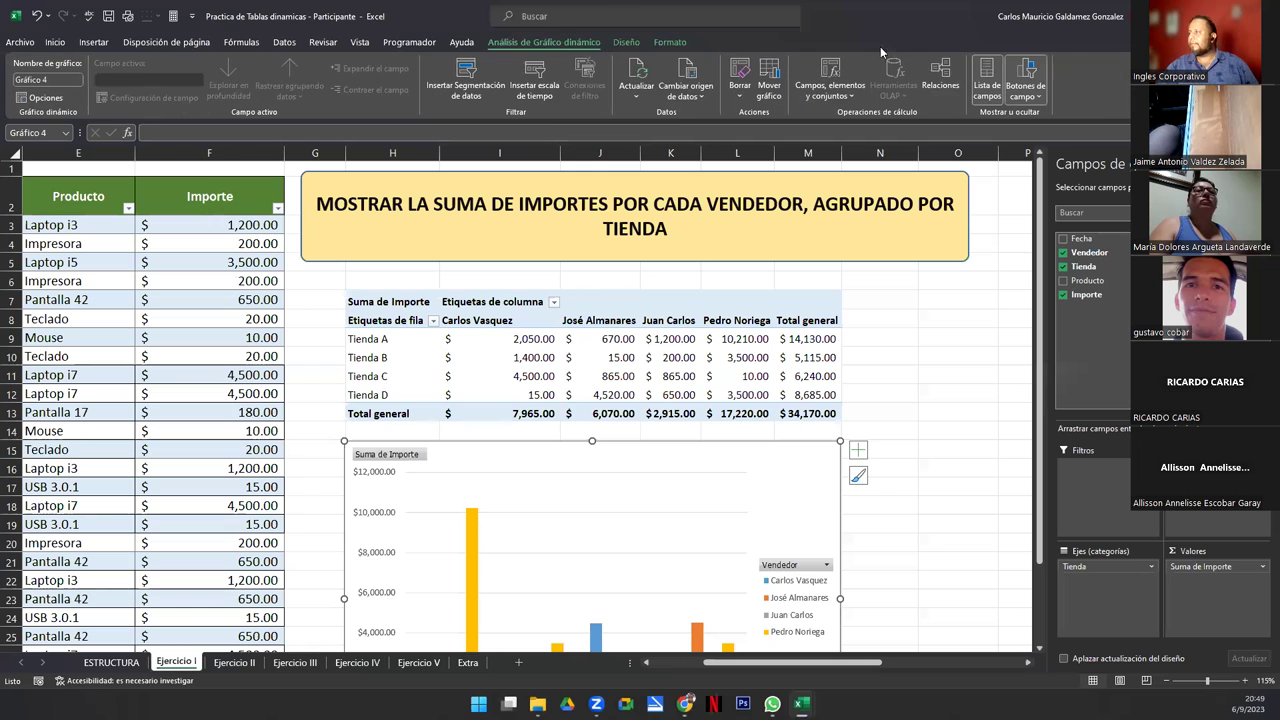
{"action": "left_click", "coordinate": [626, 42]}
{"action": "left_click", "coordinate": [783, 88]}
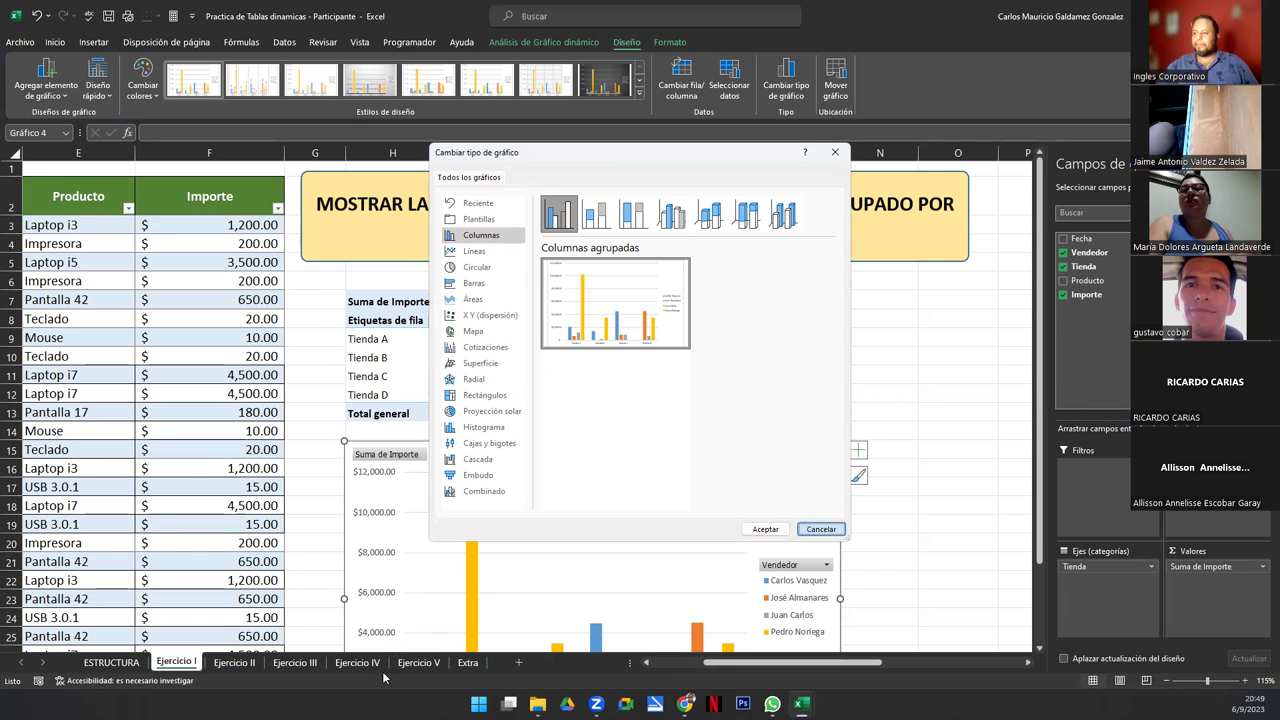
{"action": "left_click", "coordinate": [821, 529]}
- Move the captured pivot table picture on Ejercicio II directly beneath the pivot table, starting around row 26
{"action": "left_click", "coordinate": [234, 662]}
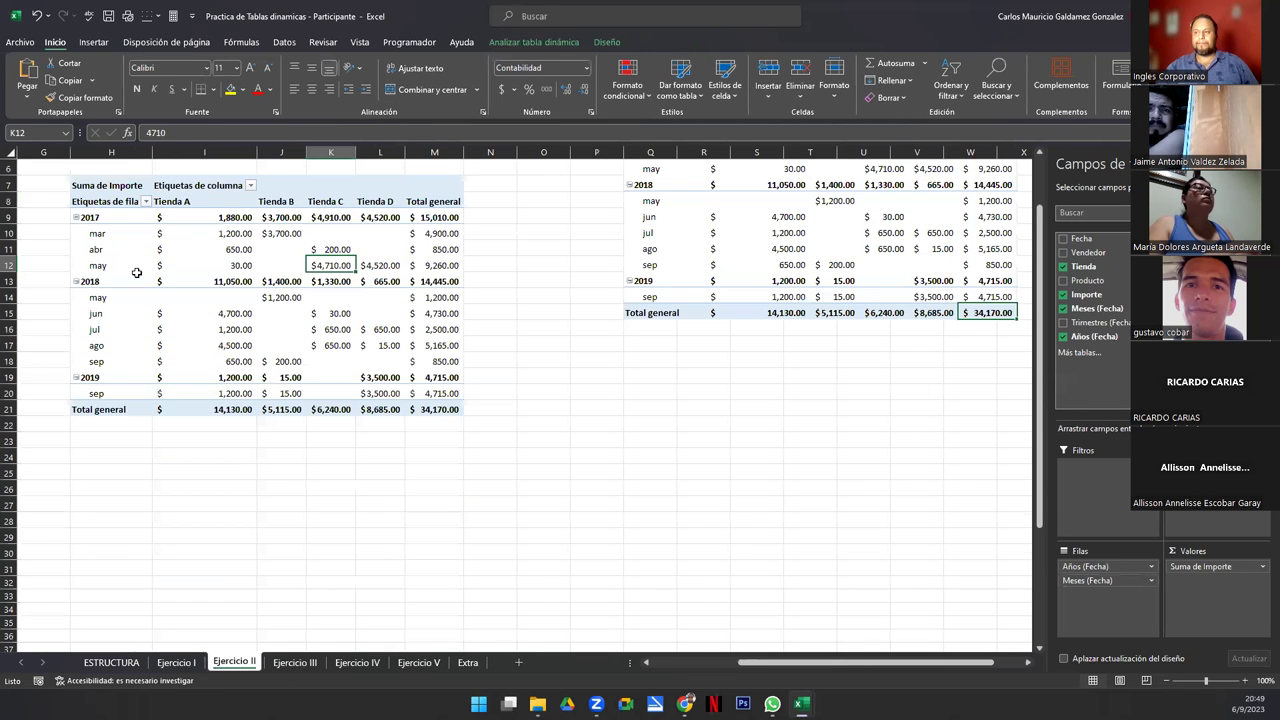
{"action": "scroll", "coordinate": [1047, 500], "scroll_direction": "up", "scroll_amount": 2}
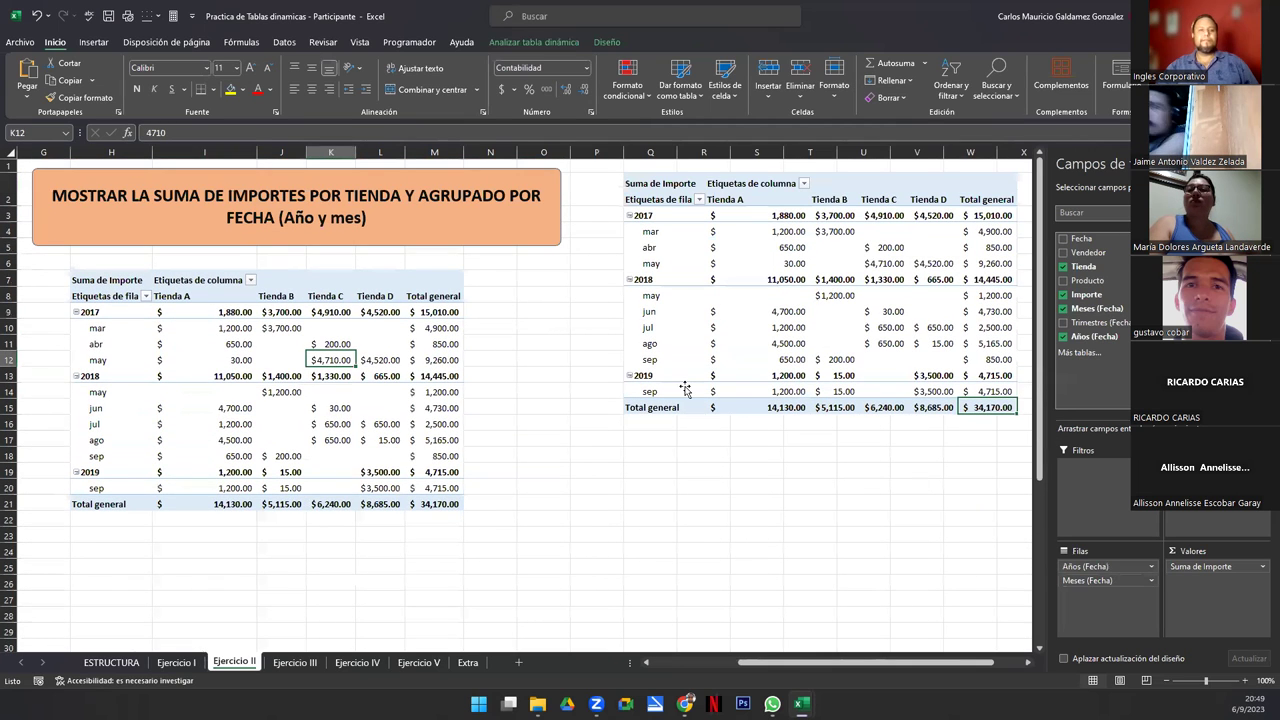
{"action": "left_click", "coordinate": [110, 332]}
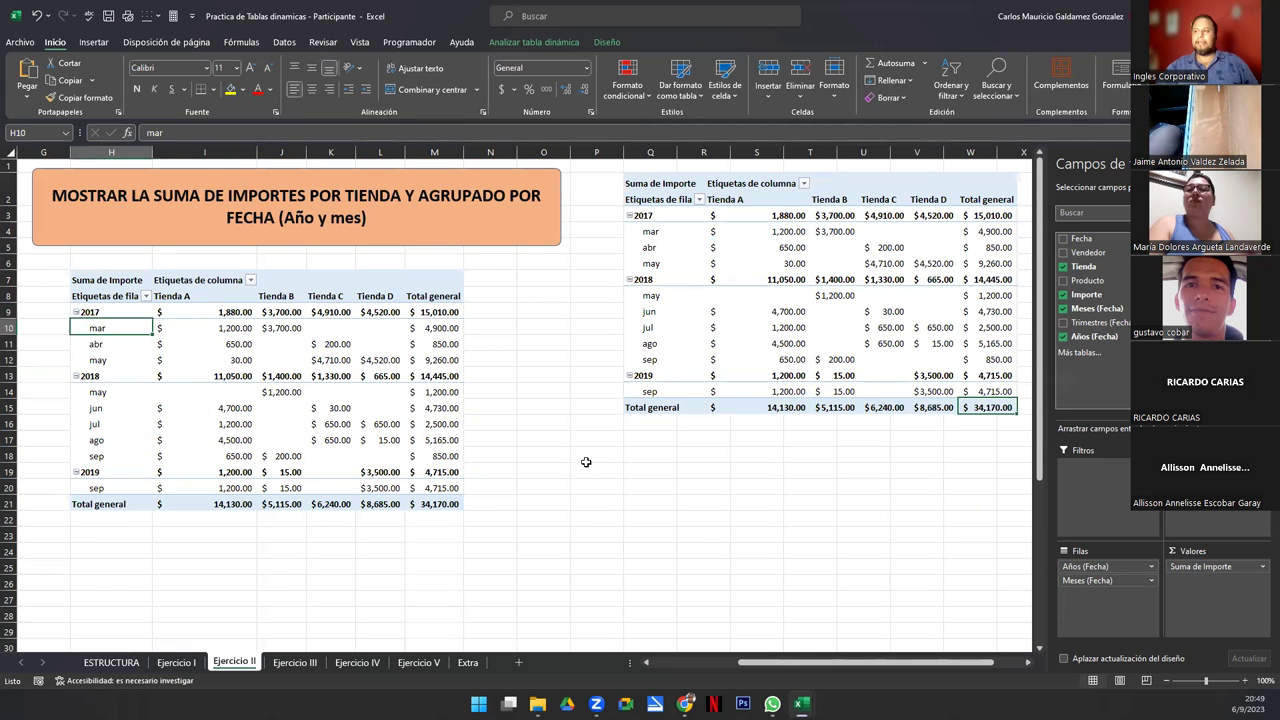
{"action": "scroll", "coordinate": [1038, 650], "scroll_direction": "down", "scroll_amount": 3}
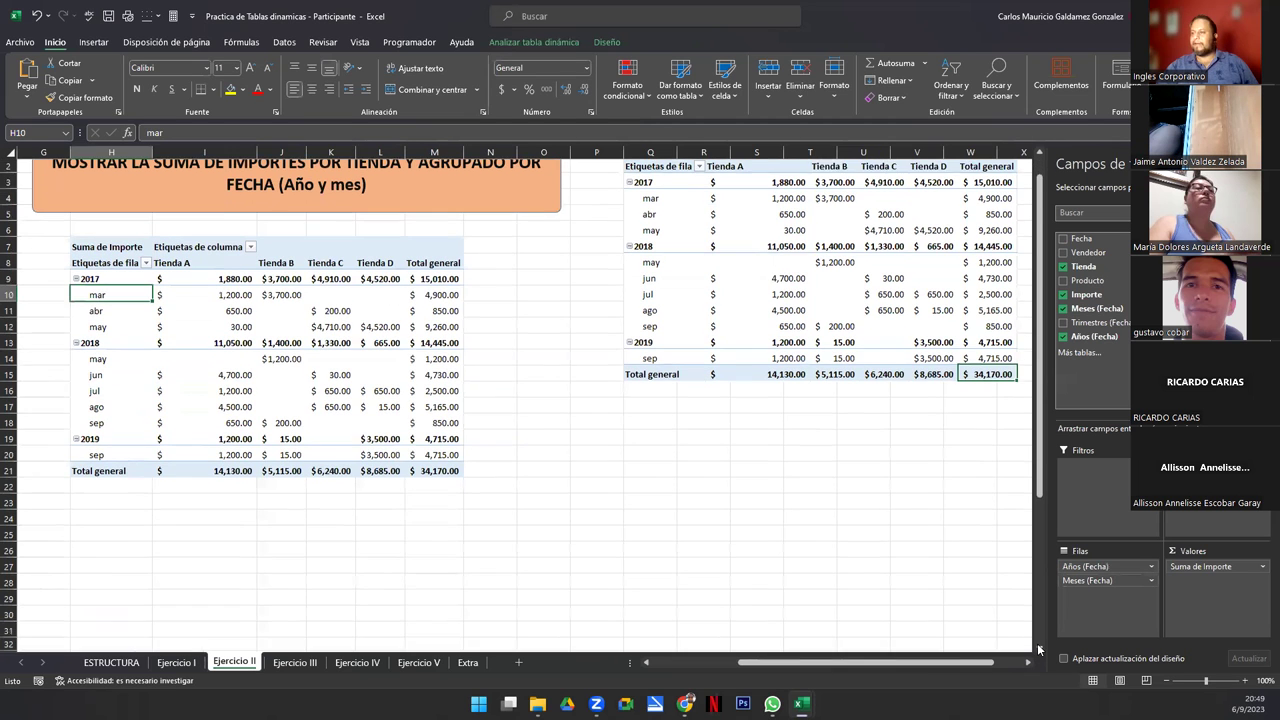
{"action": "left_click_drag", "start_coordinate": [1043, 556], "coordinate": [1043, 534]}
{"action": "left_click", "coordinate": [1030, 664]}
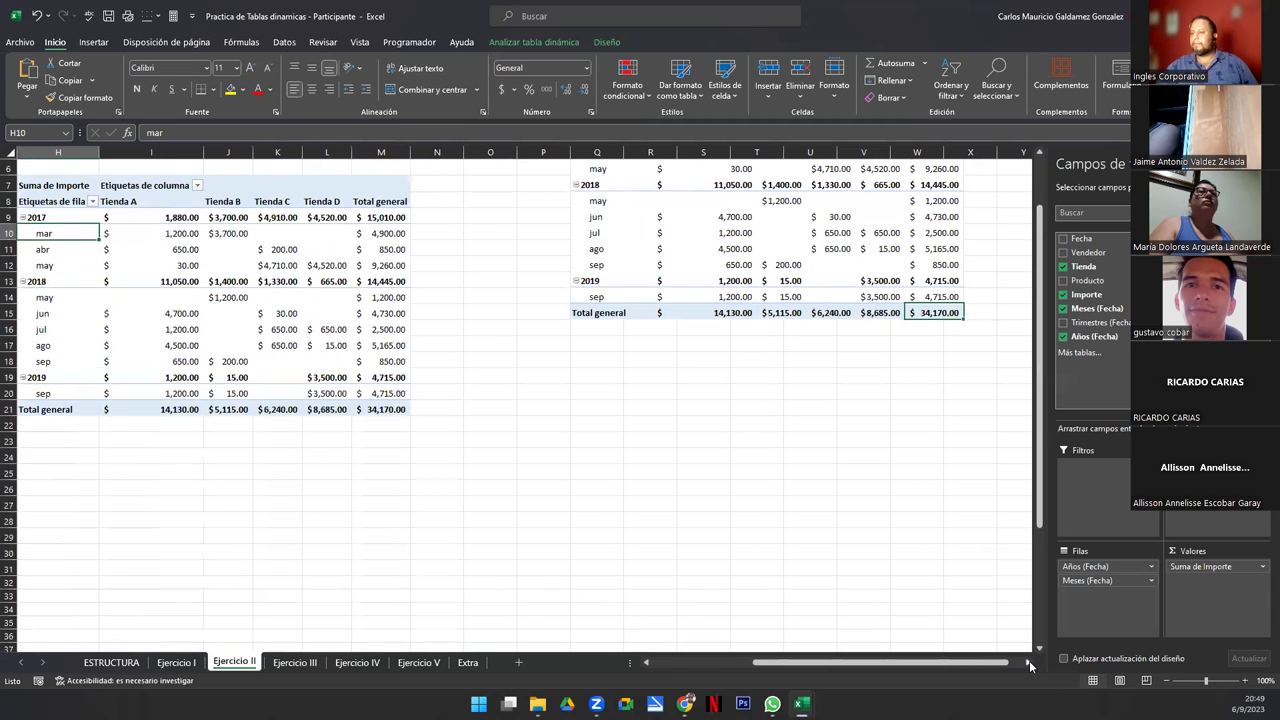
{"action": "left_click_drag", "start_coordinate": [870, 268], "coordinate": [352, 580]}
{"action": "left_click_drag", "start_coordinate": [601, 320], "coordinate": [397, 564]}
{"action": "left_click_drag", "start_coordinate": [673, 400], "coordinate": [378, 508]}
{"action": "left_click", "coordinate": [313, 344]}
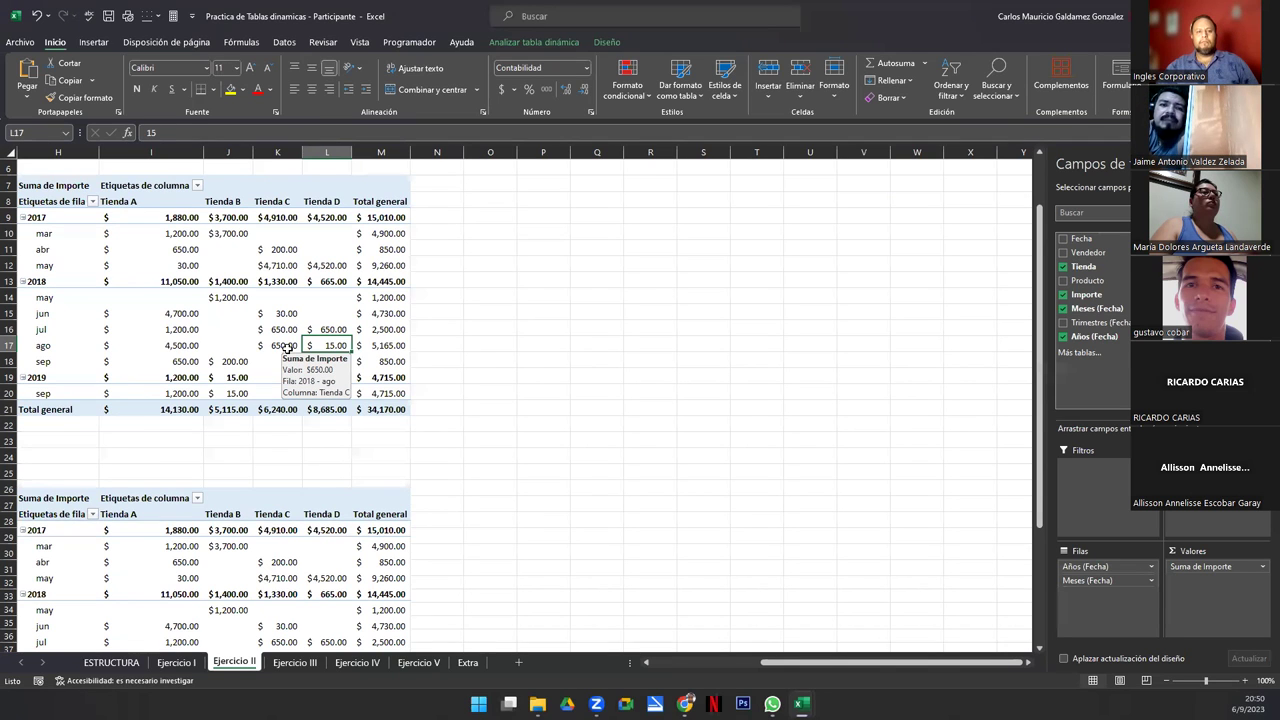
{"action": "left_click", "coordinate": [228, 313]}
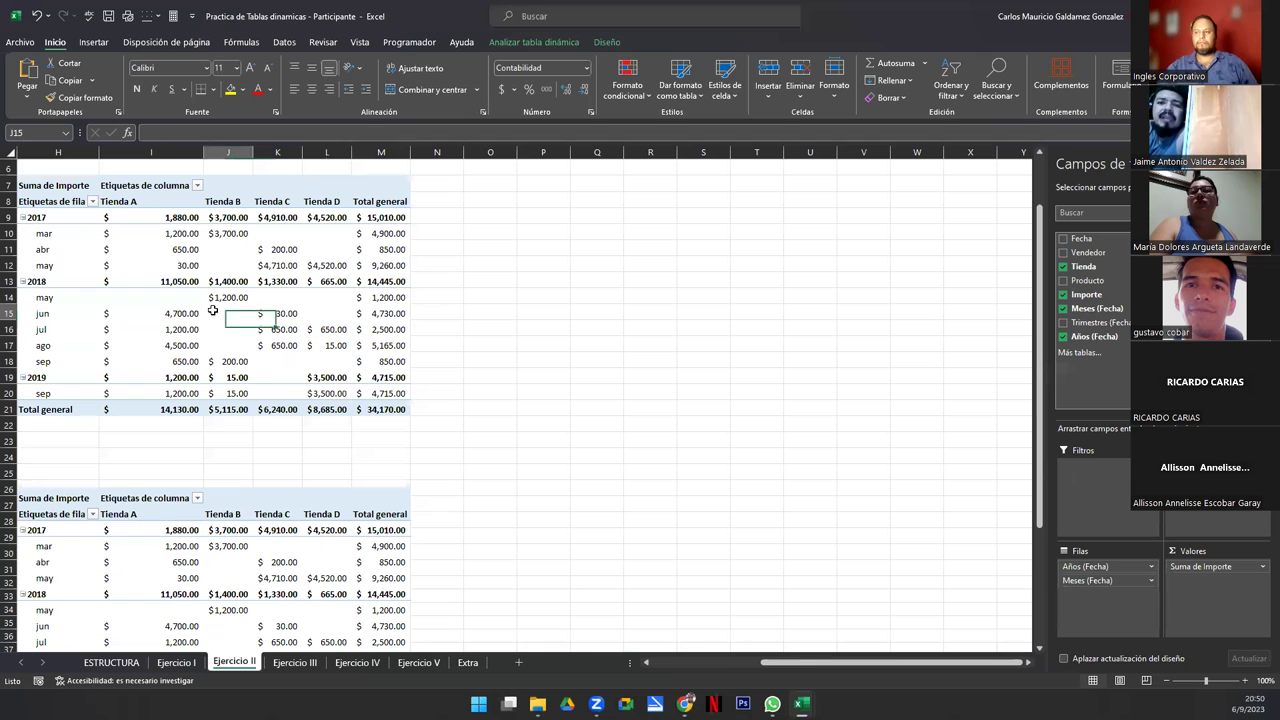
{"action": "left_click", "coordinate": [533, 42]}
{"action": "left_click", "coordinate": [1034, 84]}
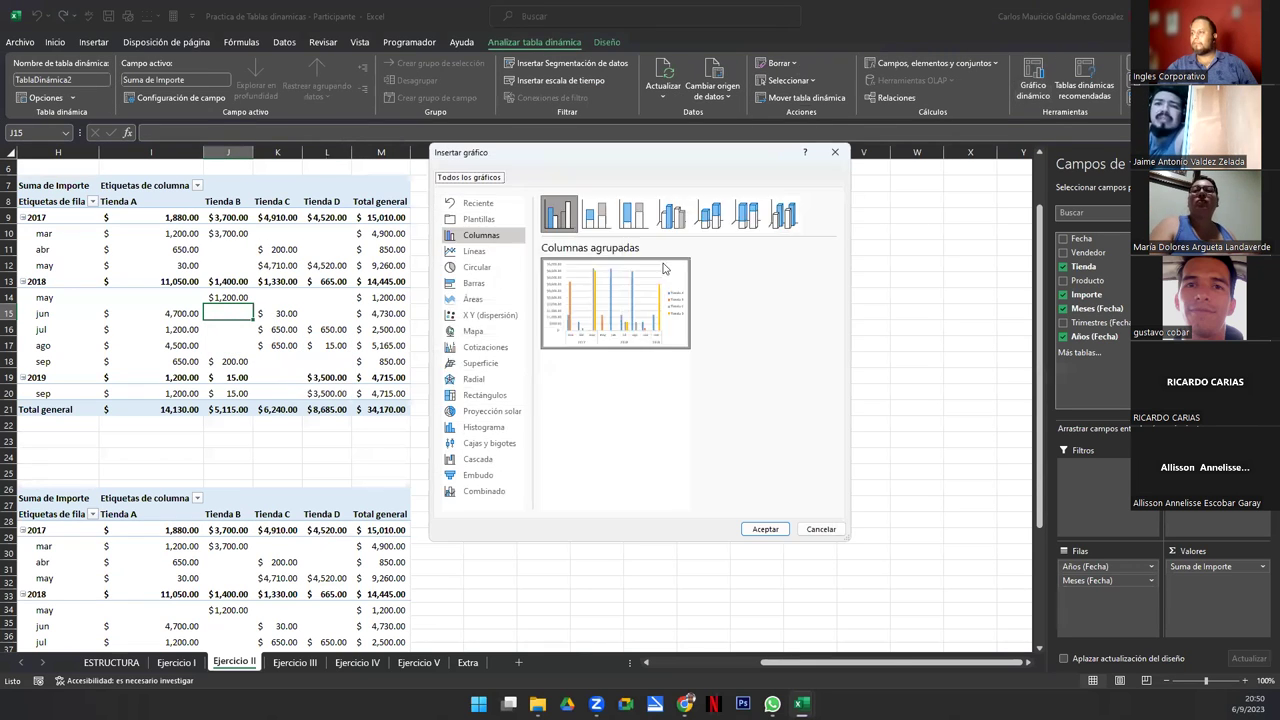
{"action": "left_click", "coordinate": [471, 287]}
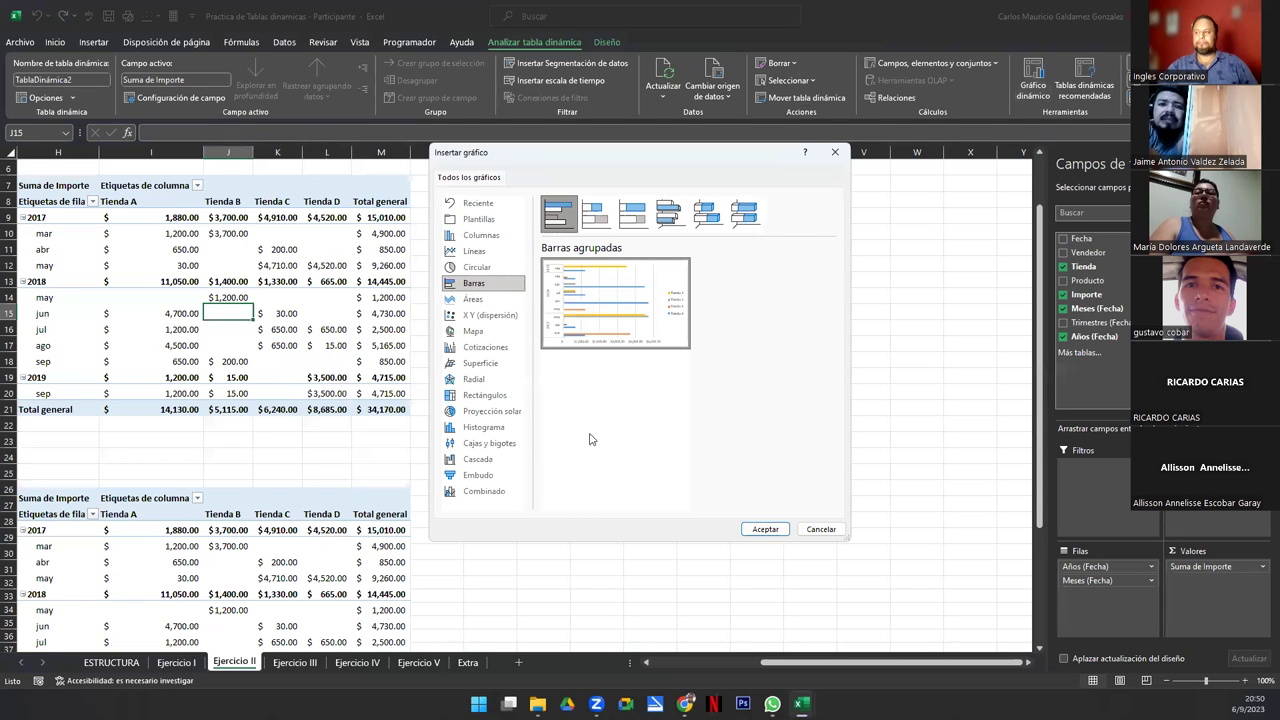
{"action": "left_click", "coordinate": [820, 529]}
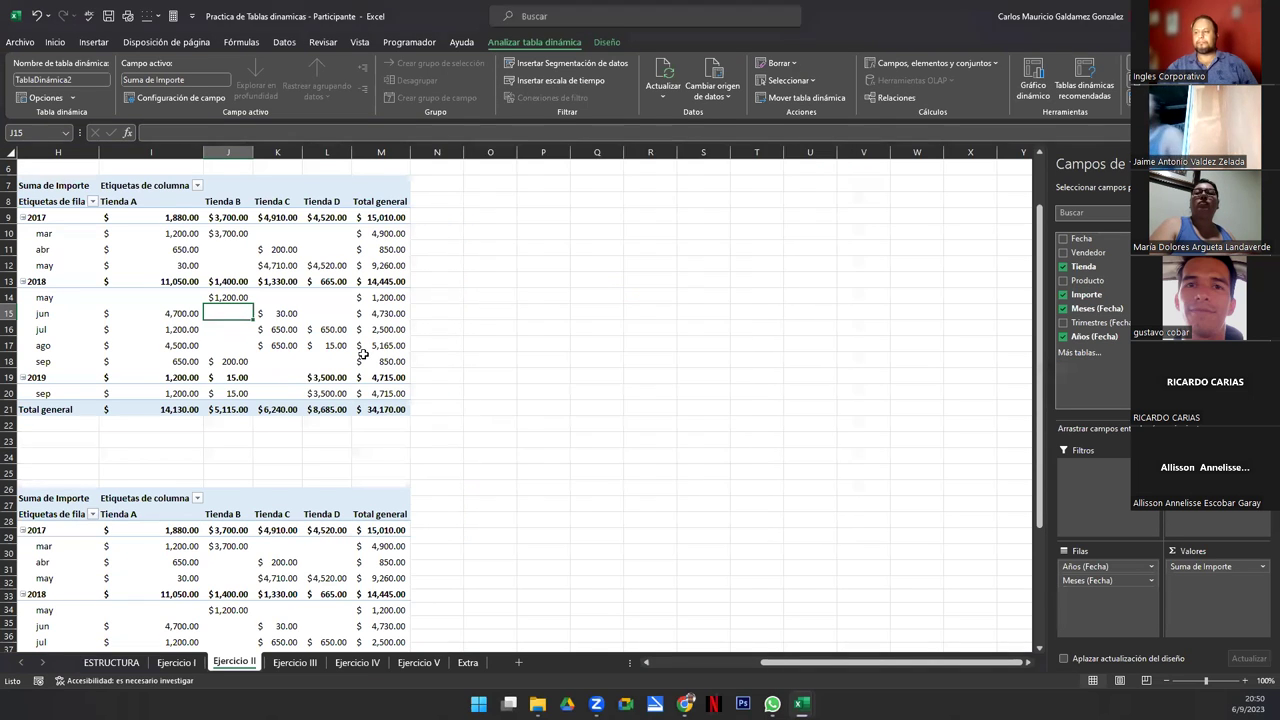
- Insert a Barra 3D agrupada pivot chart from the Ejercicio II pivot table
{"action": "left_click", "coordinate": [228, 298]}
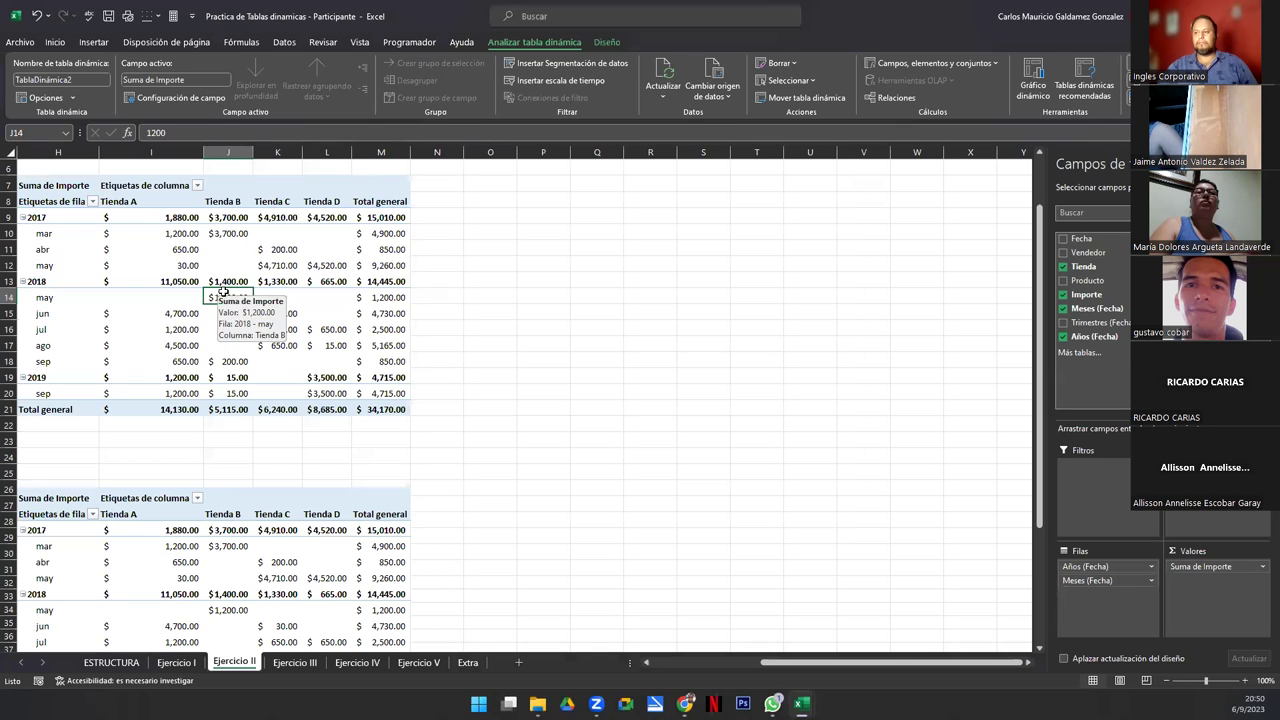
{"action": "left_click", "coordinate": [219, 313]}
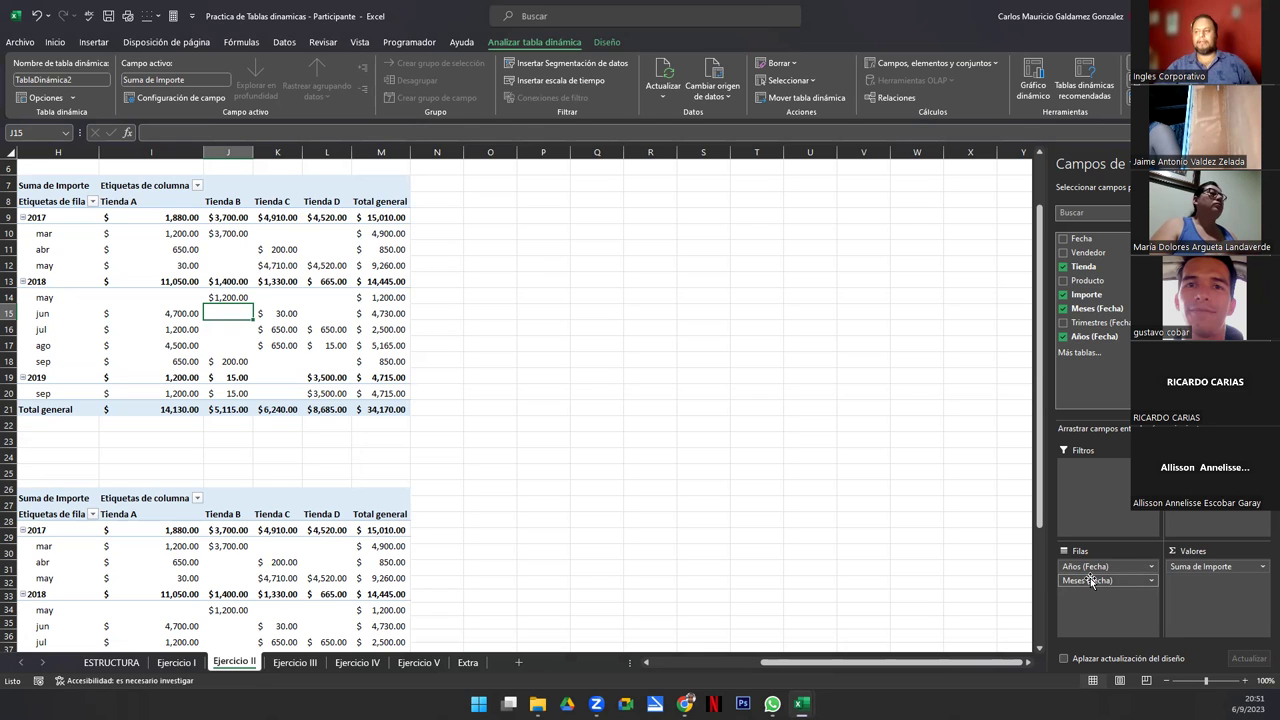
{"action": "left_click", "coordinate": [307, 280]}
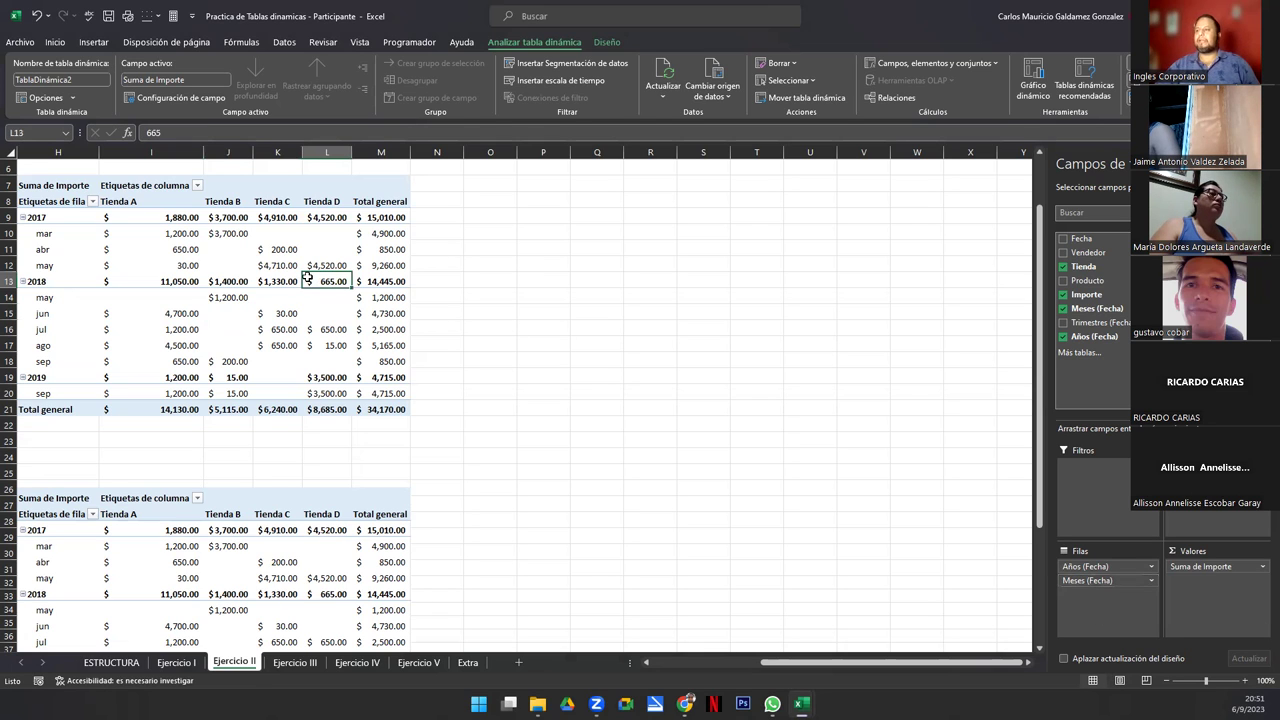
{"action": "left_click", "coordinate": [1032, 70]}
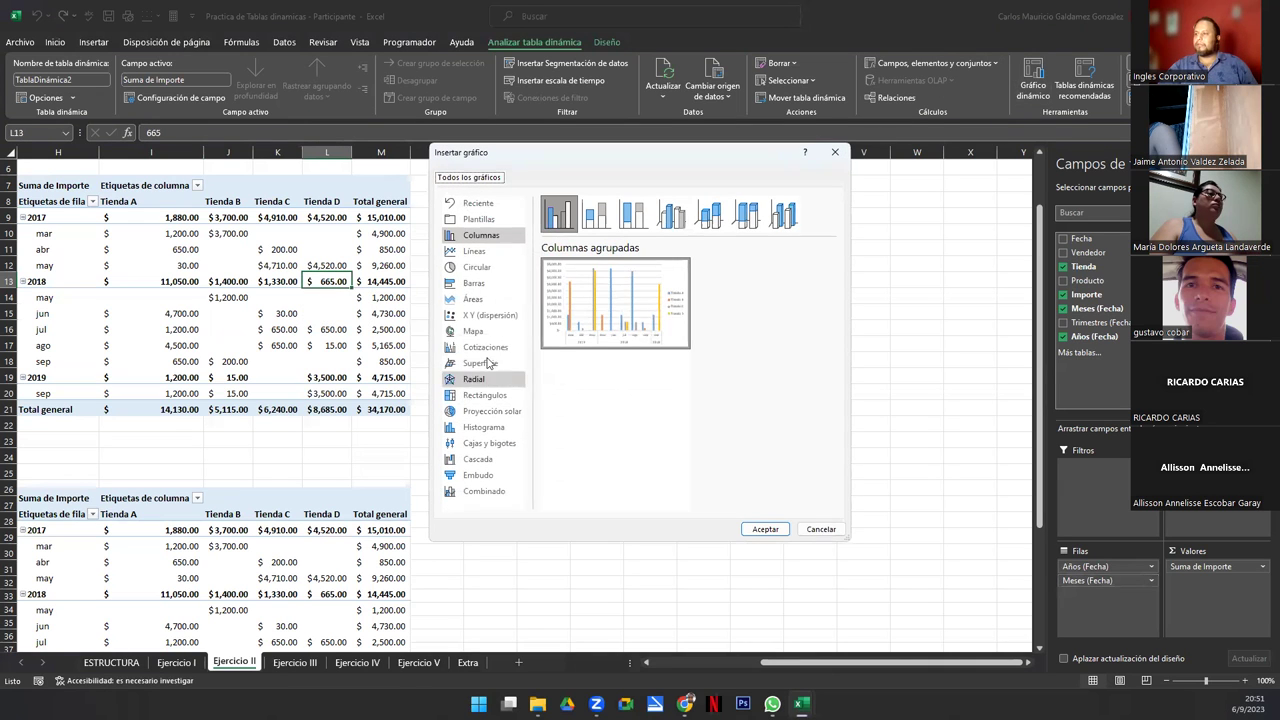
{"action": "left_click", "coordinate": [475, 287]}
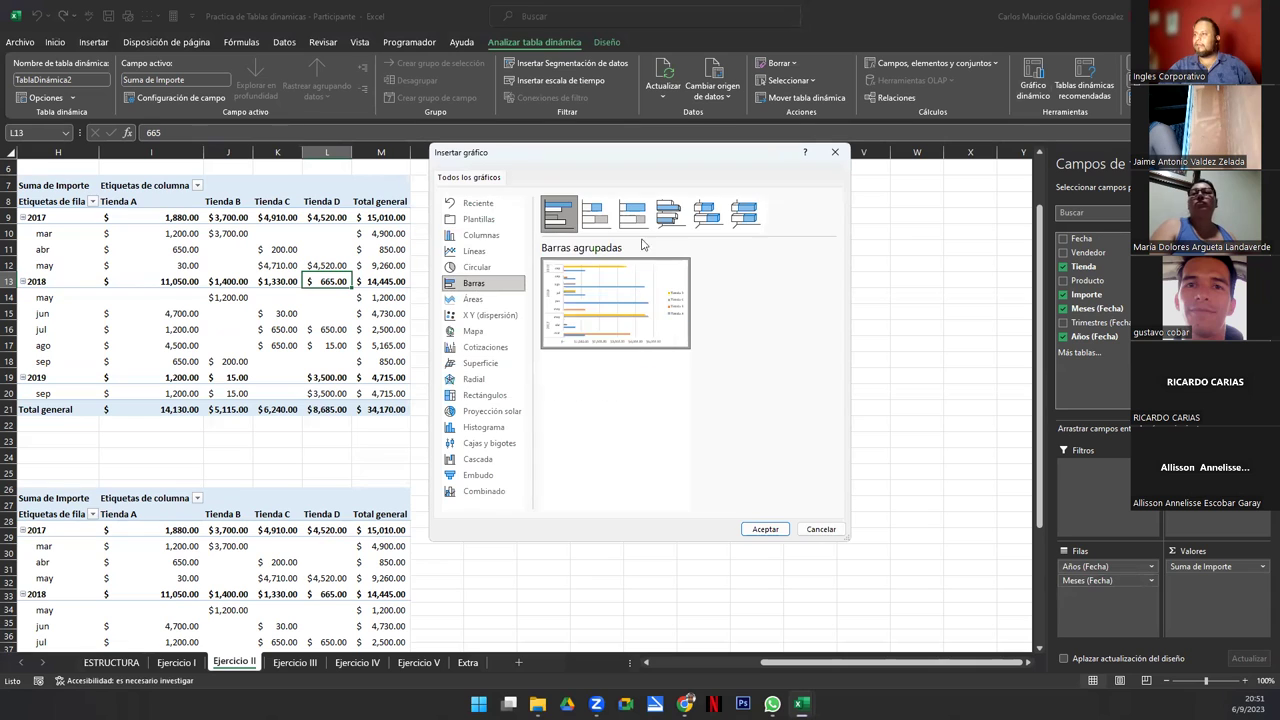
{"action": "left_click", "coordinate": [668, 212]}
{"action": "mouse_move", "coordinate": [600, 325]}
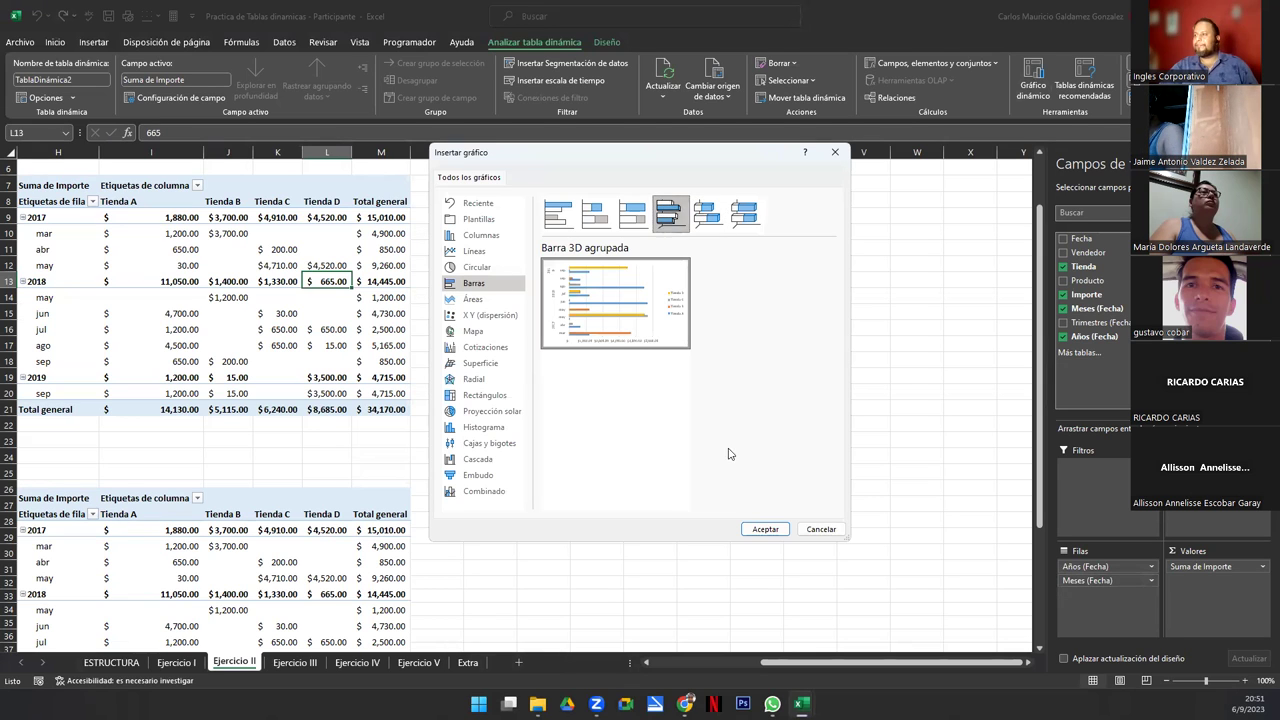
{"action": "left_click", "coordinate": [763, 530]}
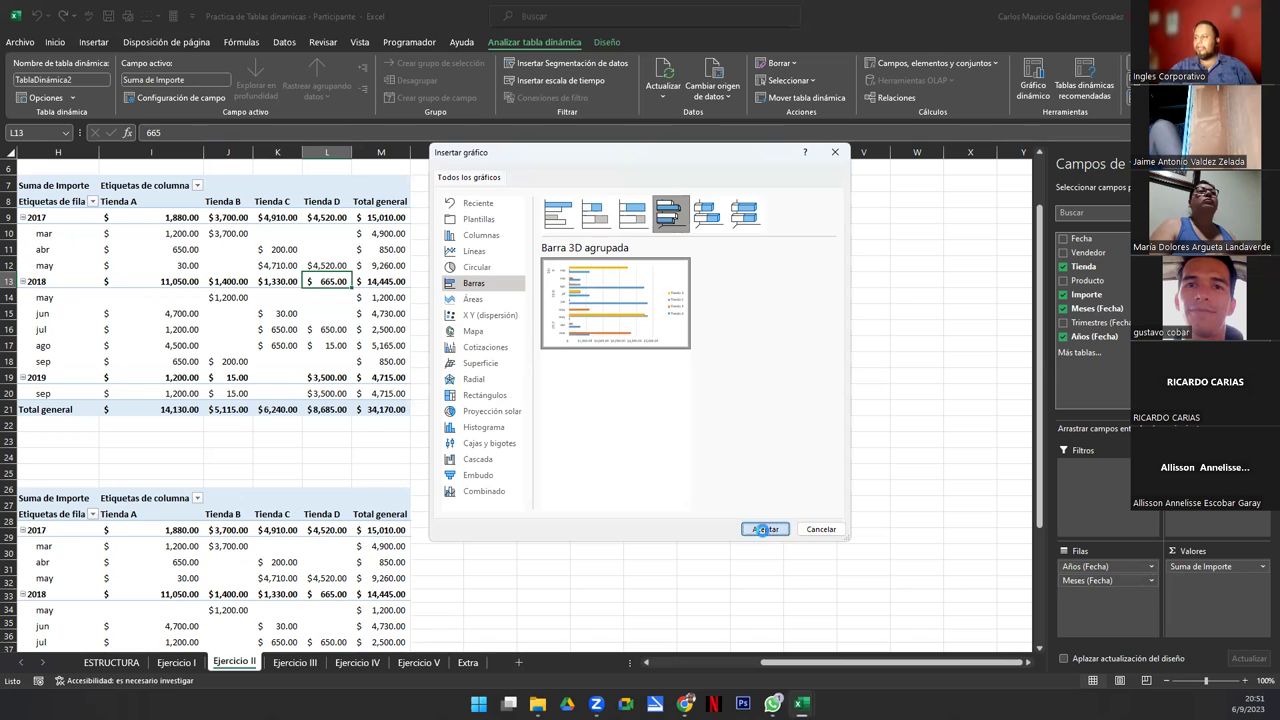
- Place the 3D bar chart beside the Ejercicio II pivot table and enlarge it to span about columns N to X, from row 7 to 35
{"action": "left_click_drag", "start_coordinate": [675, 234], "coordinate": [683, 189]}
{"action": "left_click_drag", "start_coordinate": [755, 365], "coordinate": [1020, 625]}
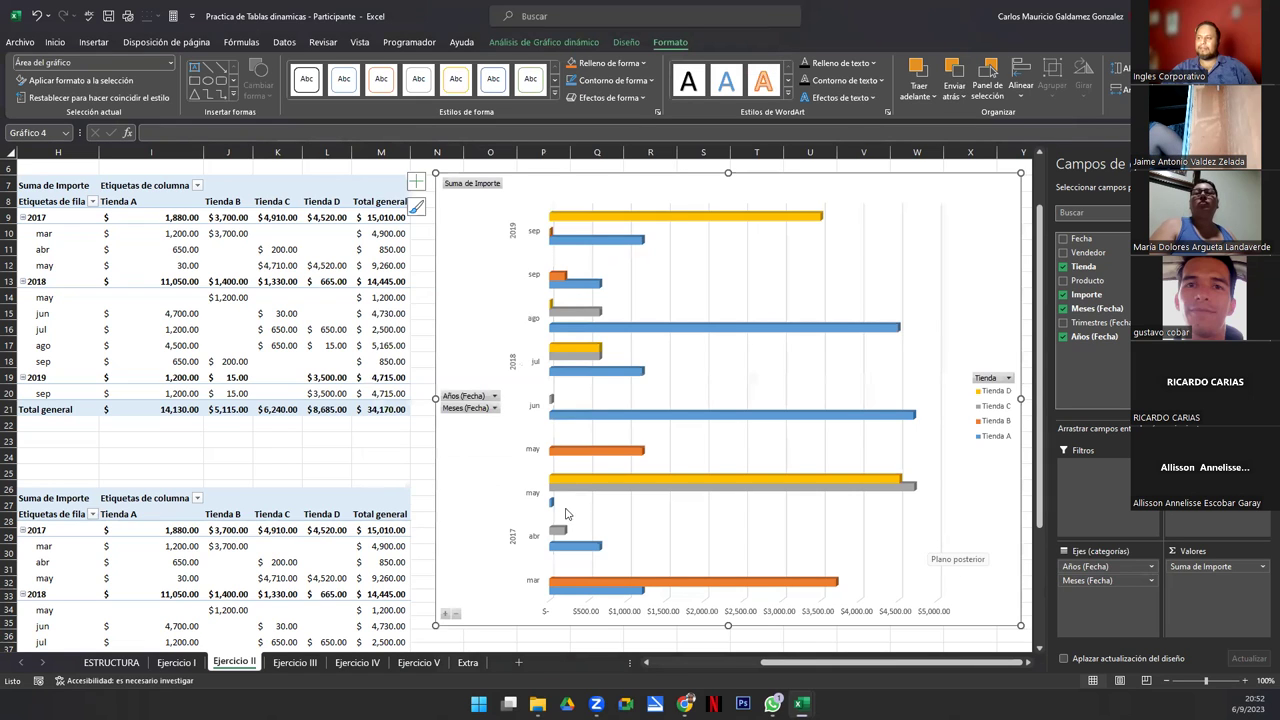
{"action": "left_click_drag", "start_coordinate": [477, 335], "coordinate": [469, 338]}
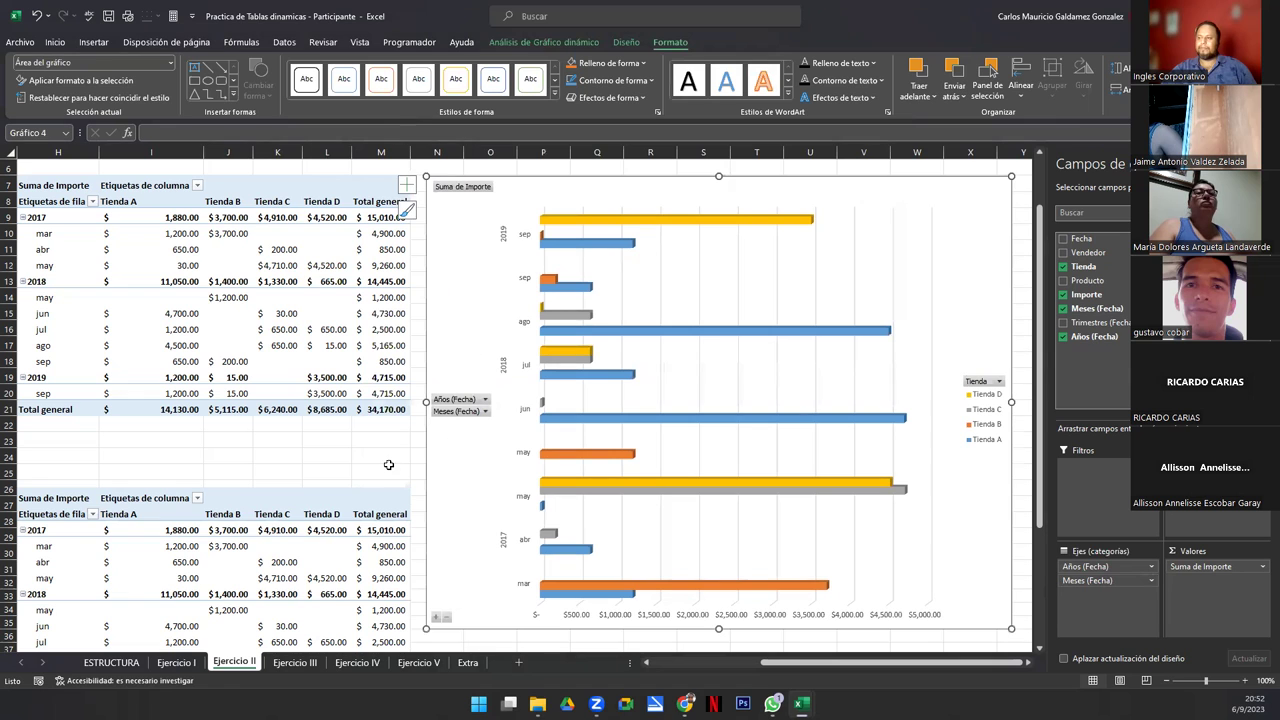
{"action": "left_click", "coordinate": [327, 455]}
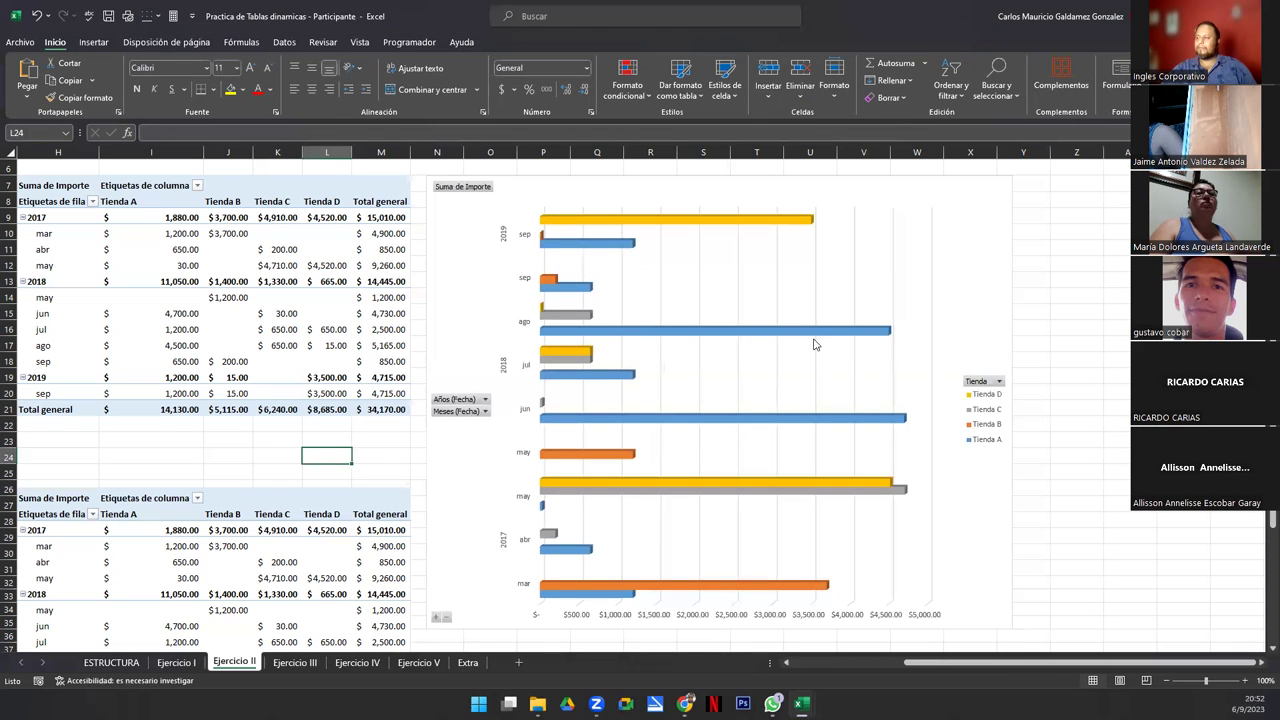
- Apply a pivot table style with black header and total rows and a light blue body to the Ejercicio I table
{"action": "left_click", "coordinate": [958, 231]}
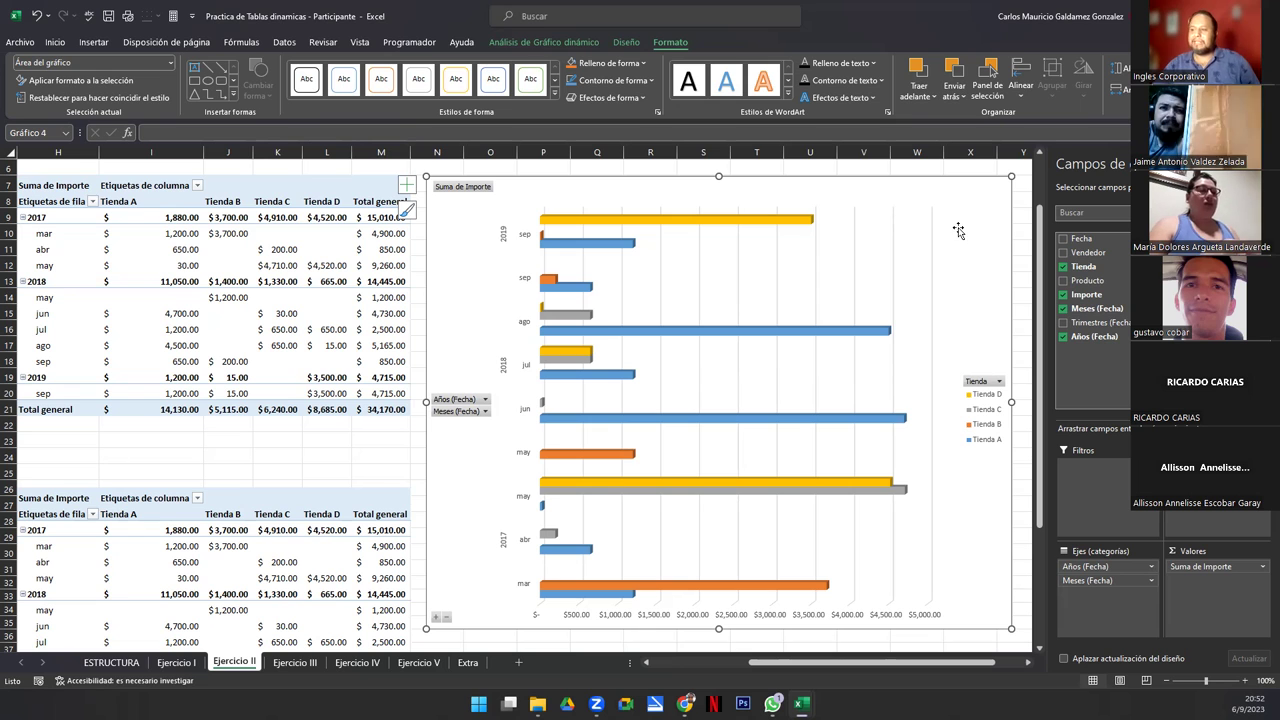
{"action": "left_click", "coordinate": [176, 663]}
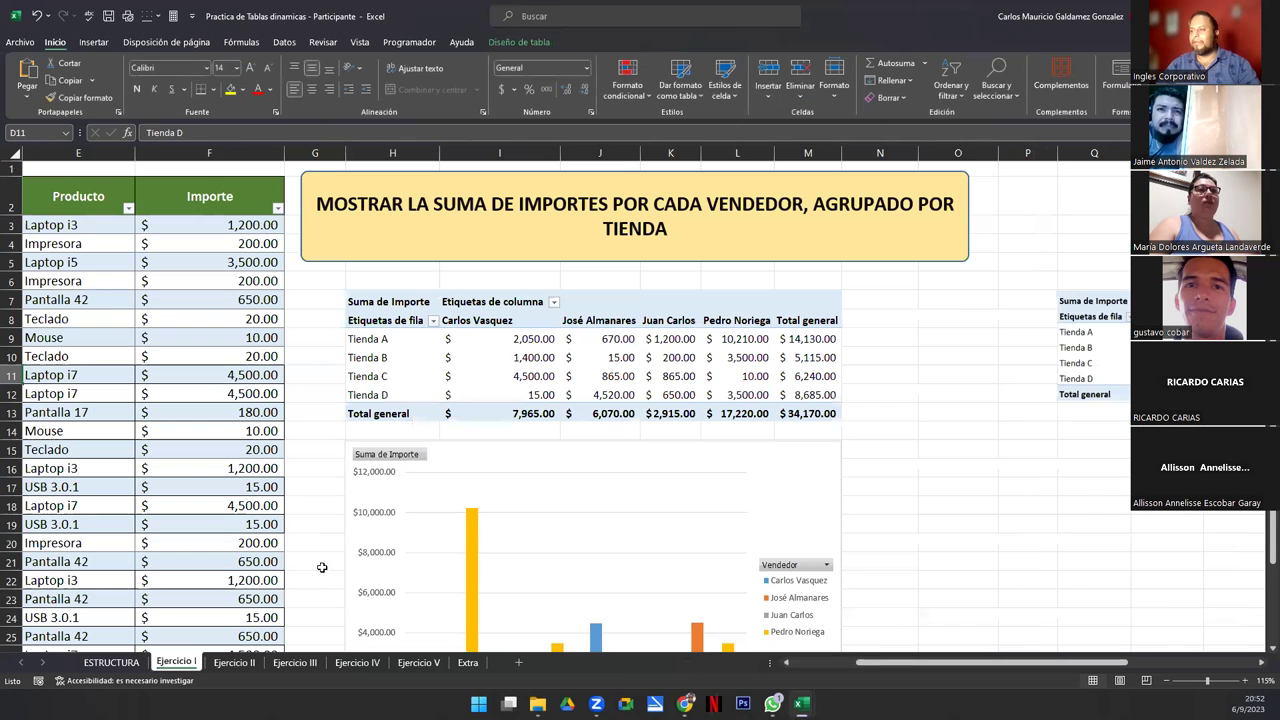
{"action": "left_click", "coordinate": [456, 377]}
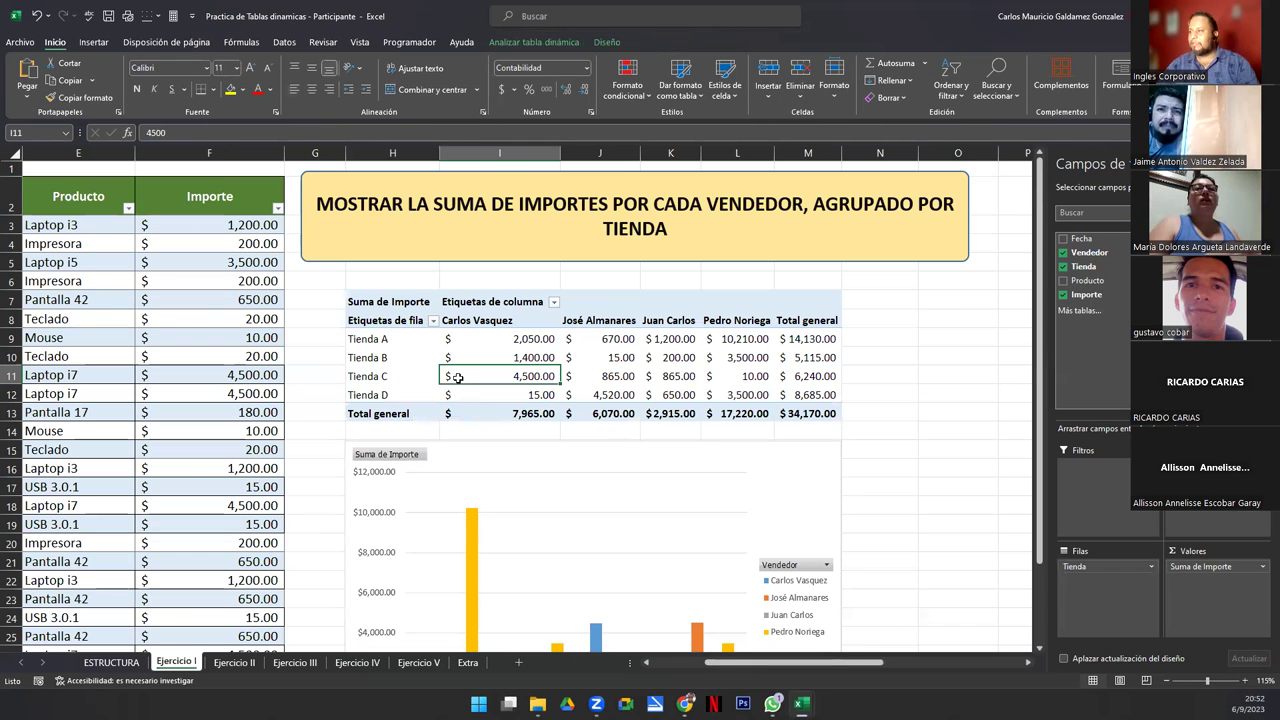
{"action": "left_click", "coordinate": [614, 42]}
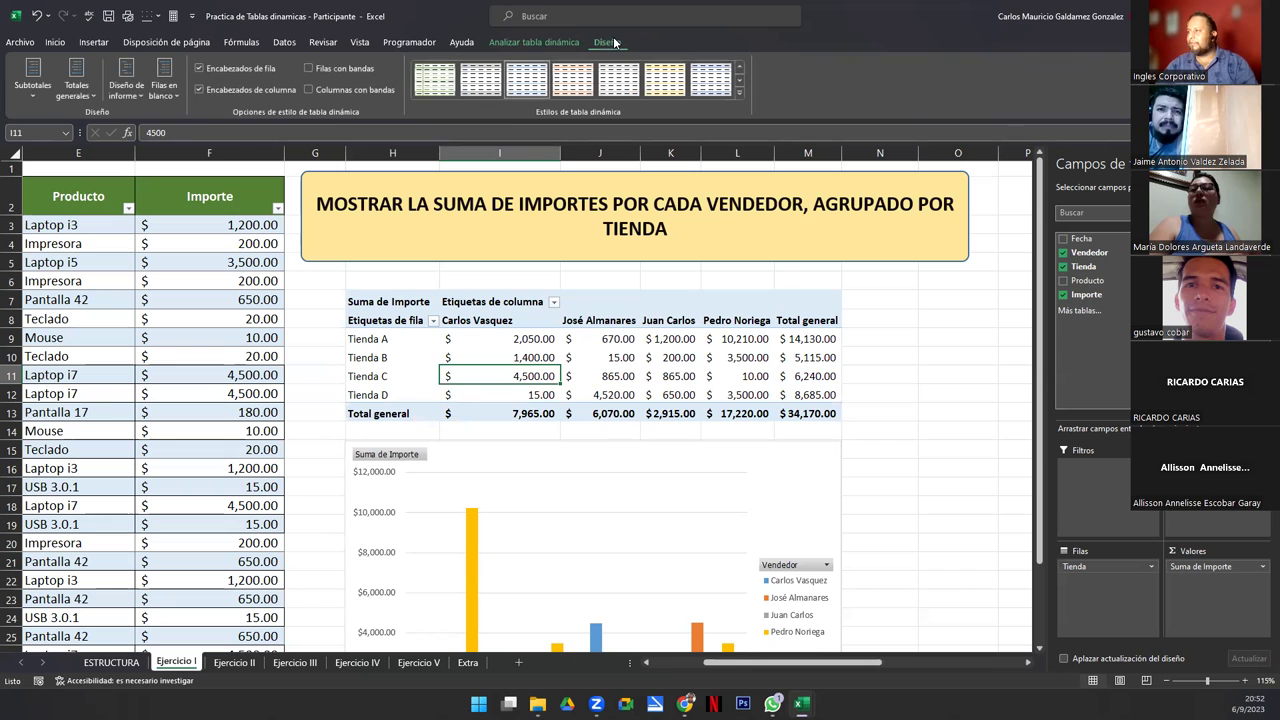
{"action": "left_click", "coordinate": [740, 103]}
{"action": "left_click", "coordinate": [664, 391]}
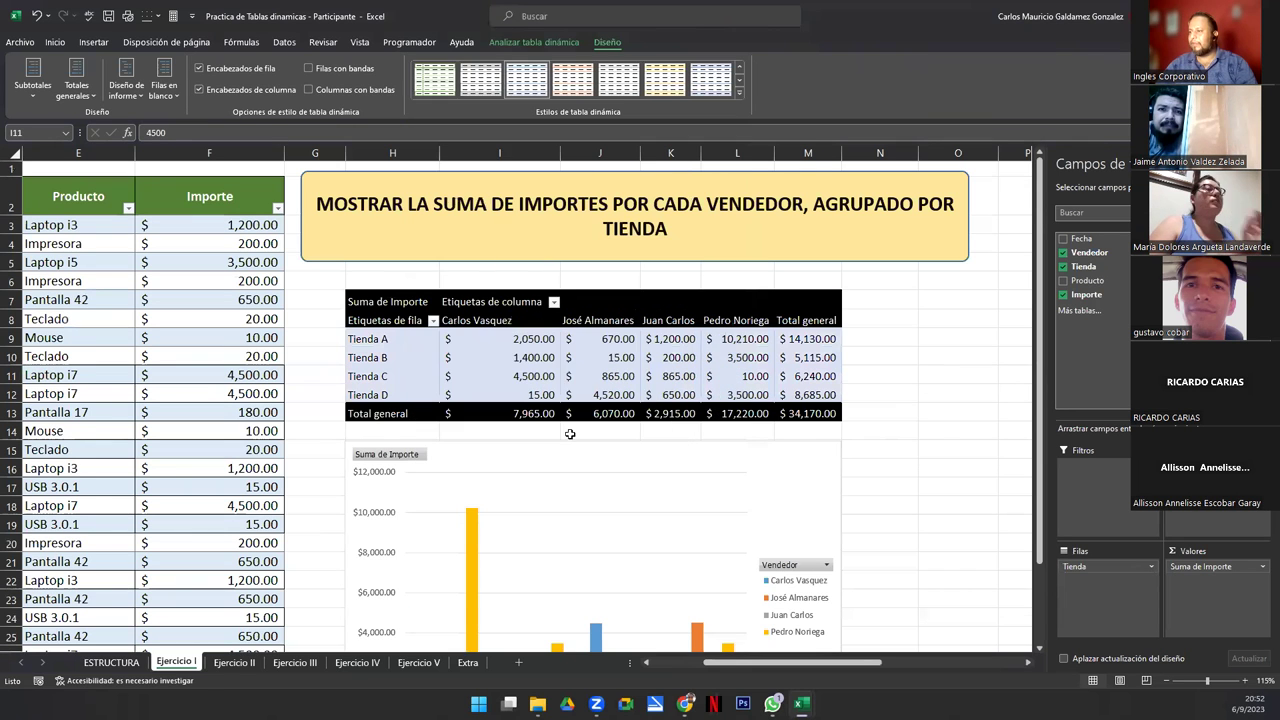
- Apply the dark Estilo 8 chart style to the Ejercicio I pivot chart
{"action": "scroll", "coordinate": [579, 428], "scroll_direction": "down", "scroll_amount": 5}
{"action": "scroll", "coordinate": [500, 208], "scroll_direction": "up", "scroll_amount": 1}
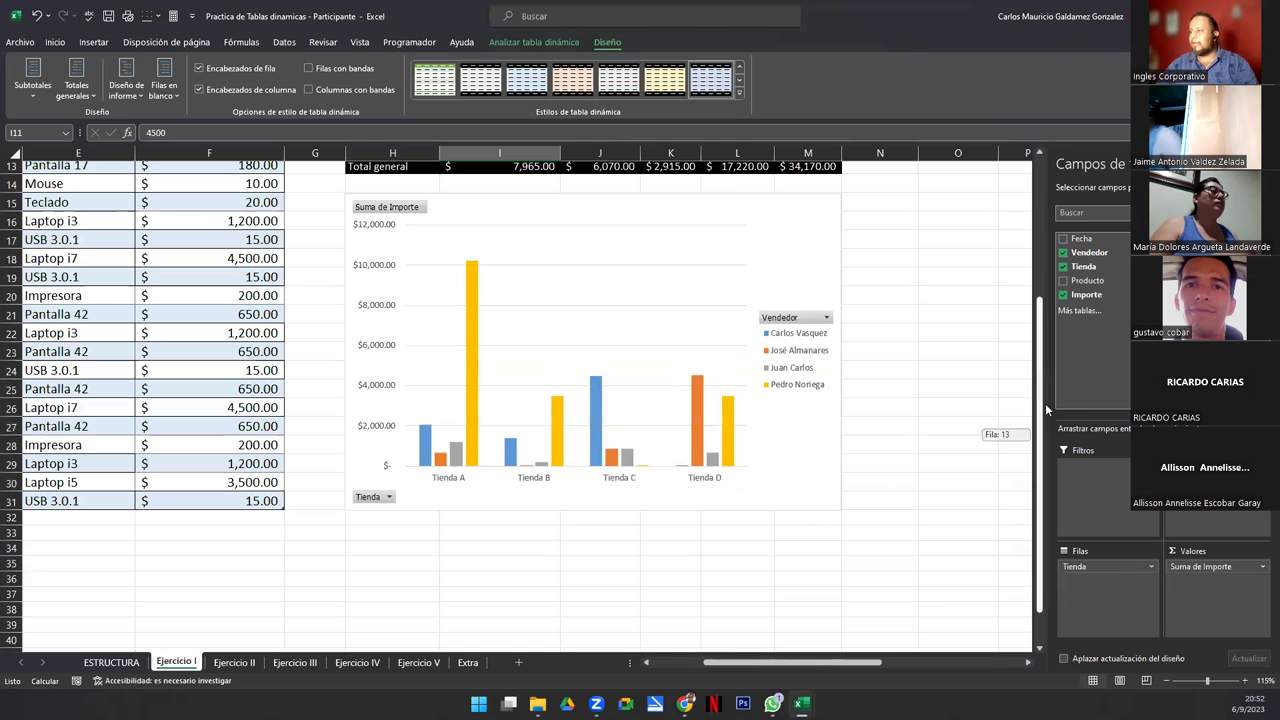
{"action": "left_click", "coordinate": [500, 208]}
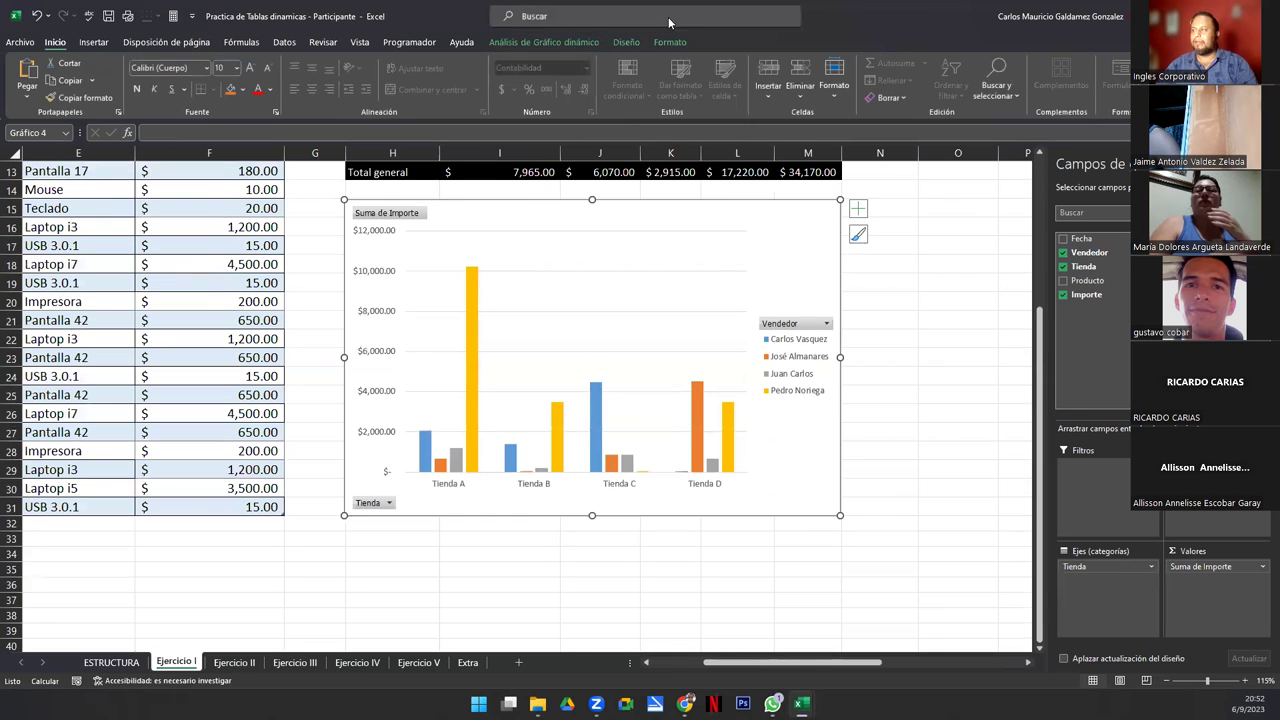
{"action": "left_click", "coordinate": [630, 44]}
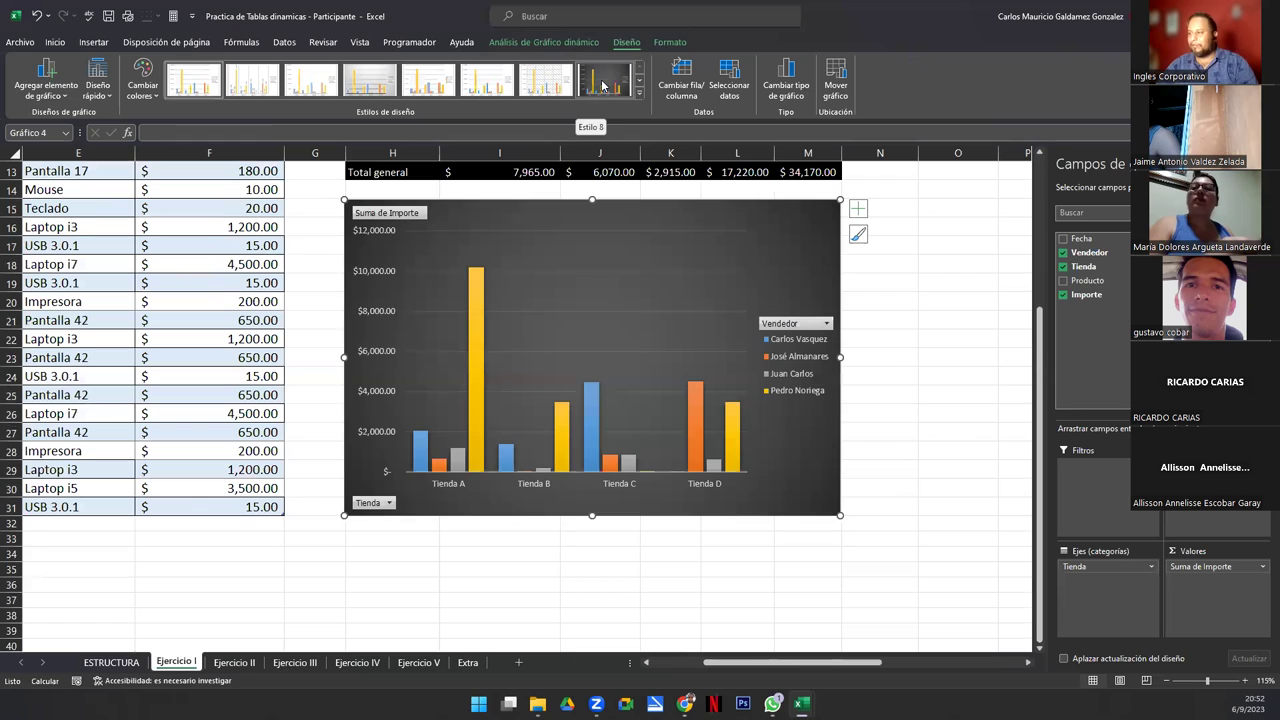
{"action": "left_click", "coordinate": [605, 88]}
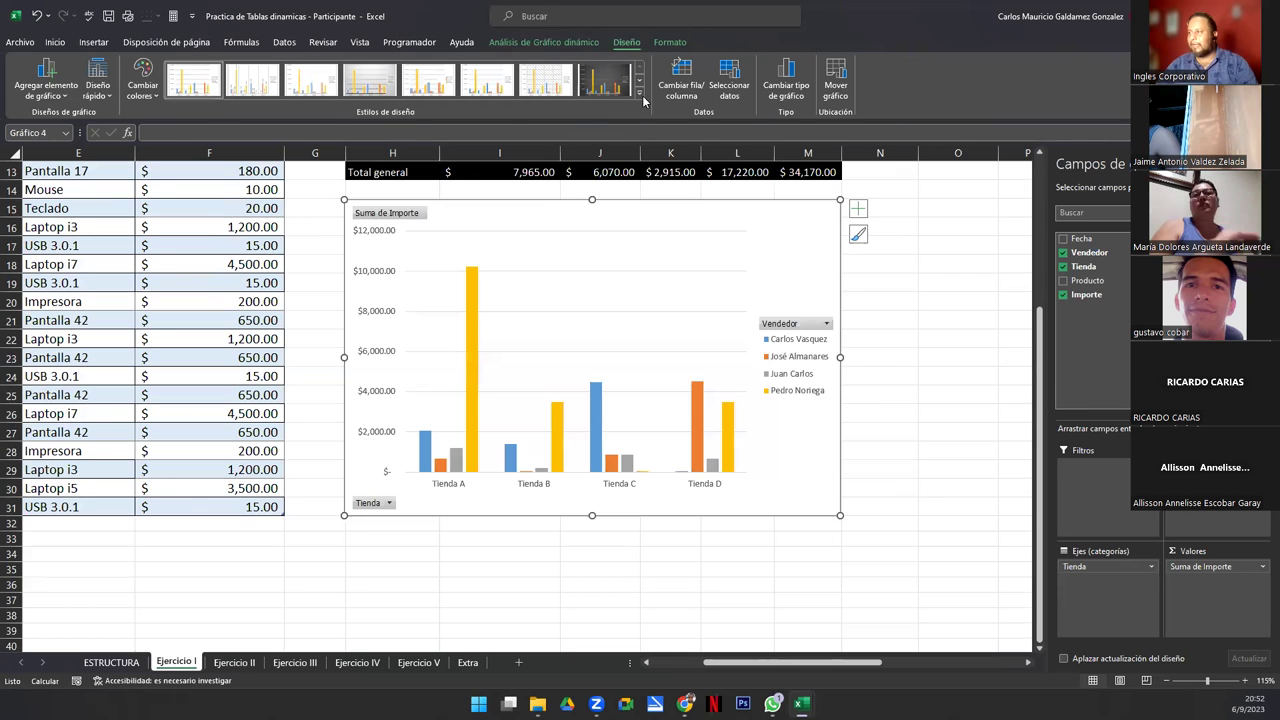
{"action": "left_click", "coordinate": [639, 92]}
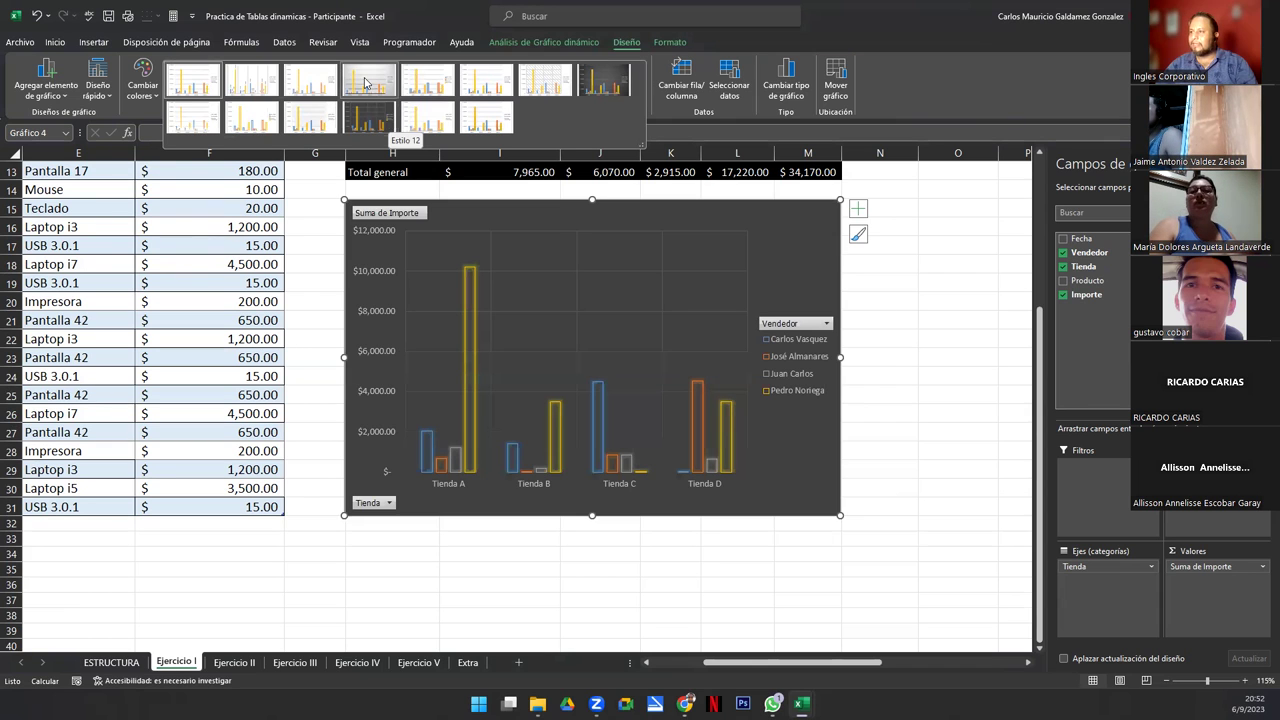
{"action": "left_click", "coordinate": [598, 90]}
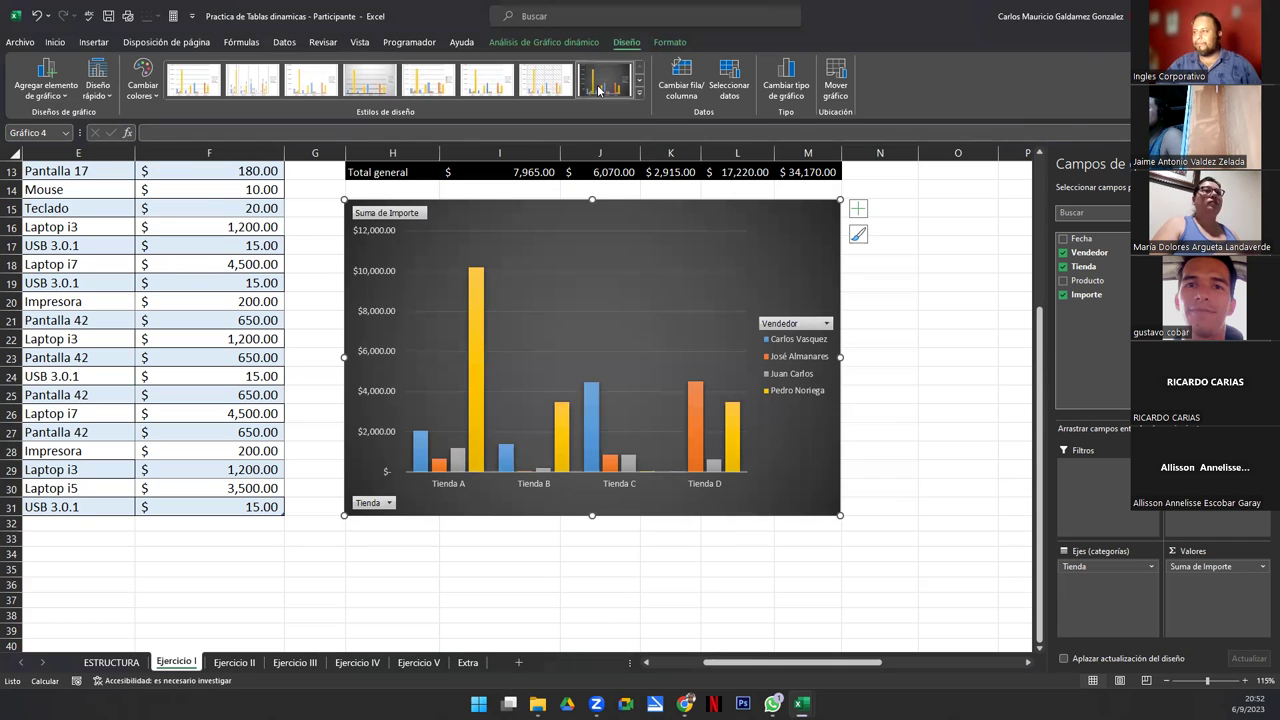
{"action": "left_click_drag", "start_coordinate": [1041, 430], "coordinate": [1057, 352]}
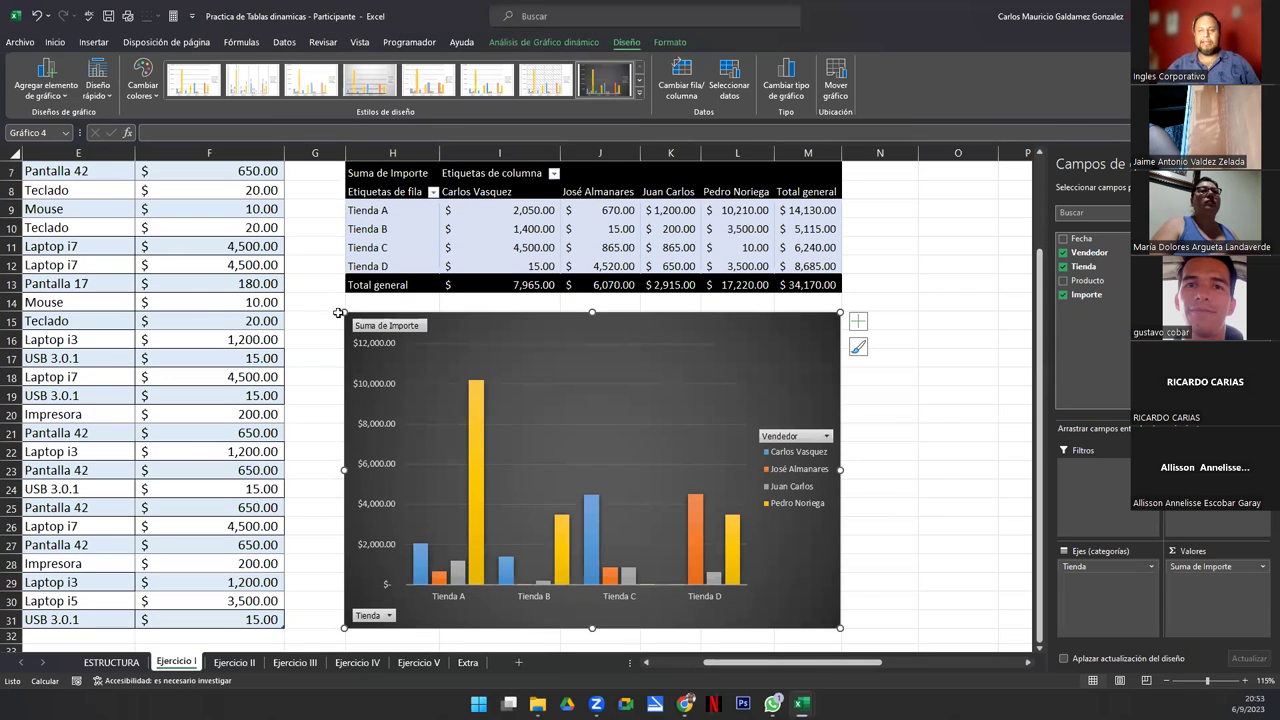
- Apply a dark pivot table style with black header and total rows and a blue body to the Ejercicio II table
{"action": "left_click", "coordinate": [233, 663]}
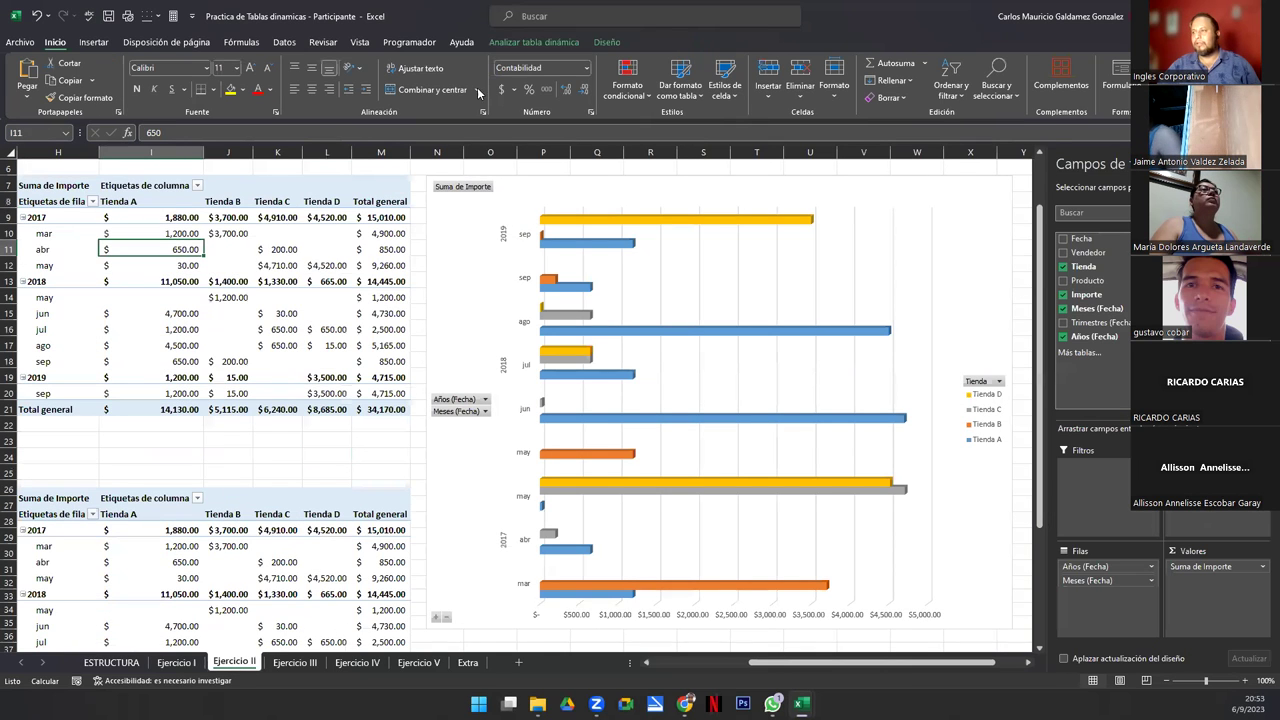
{"action": "left_click", "coordinate": [607, 42]}
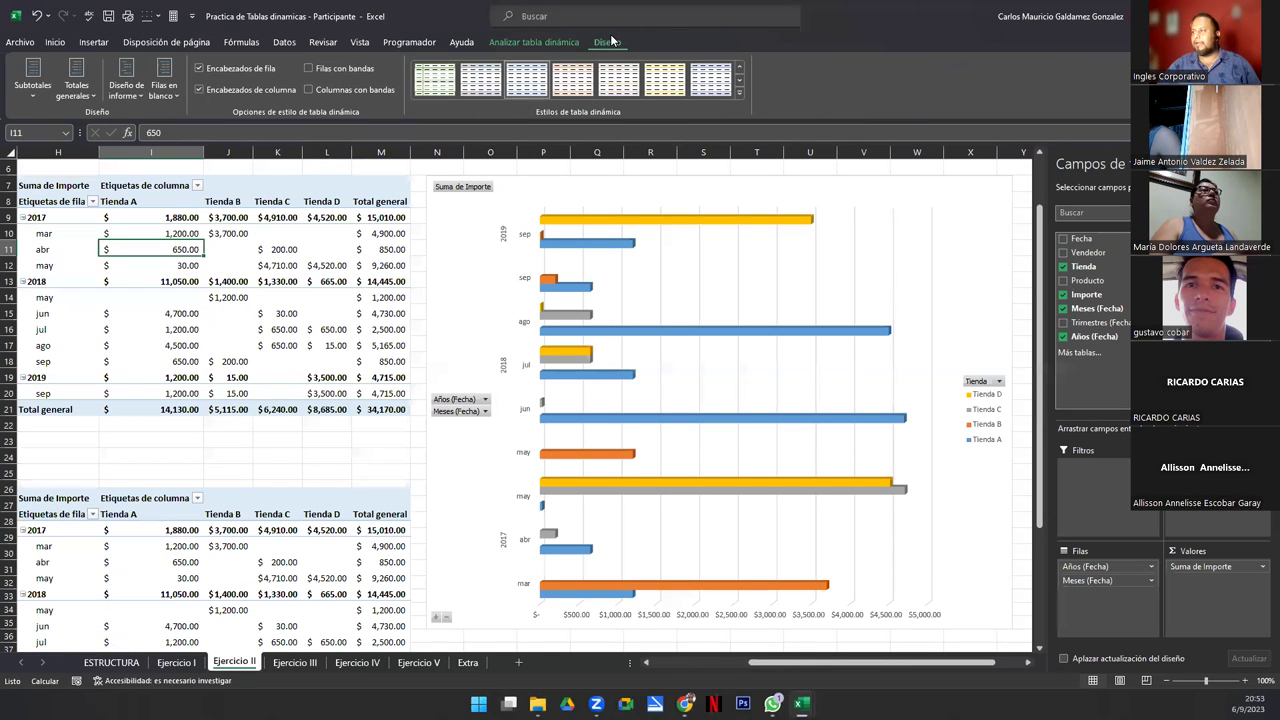
{"action": "left_click", "coordinate": [741, 95]}
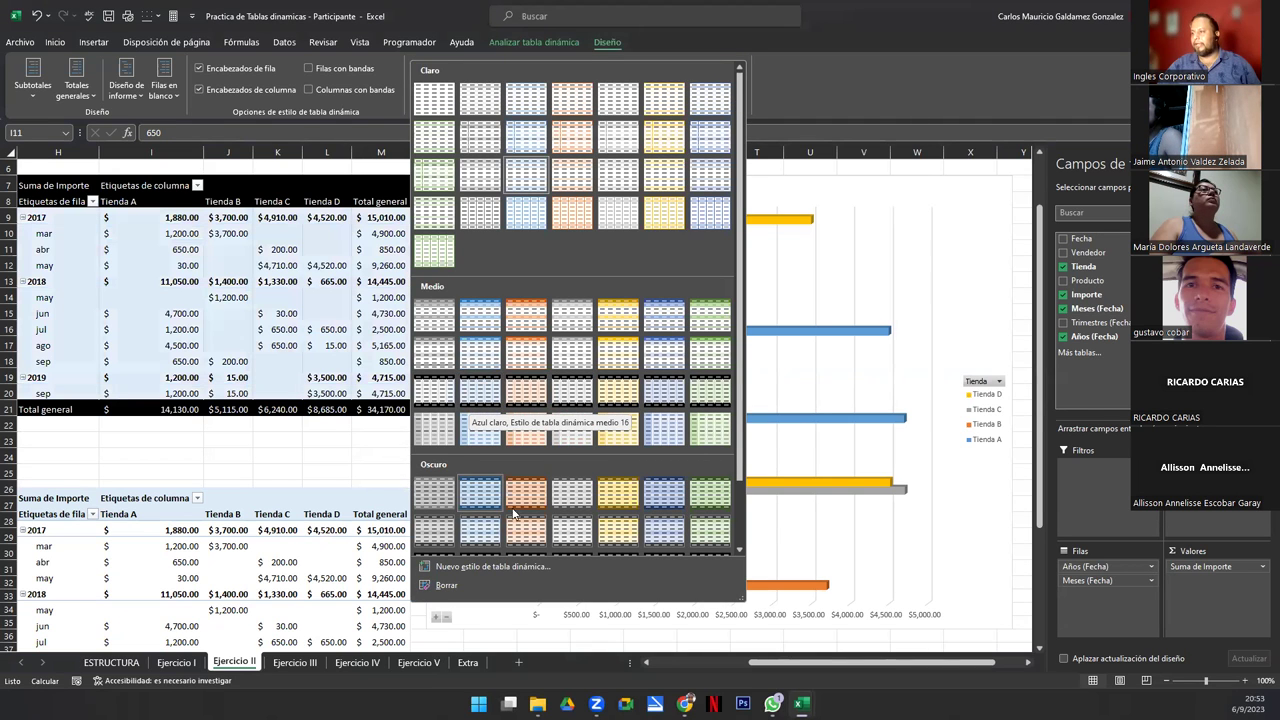
{"action": "scroll", "coordinate": [445, 485], "scroll_direction": "down", "scroll_amount": 2}
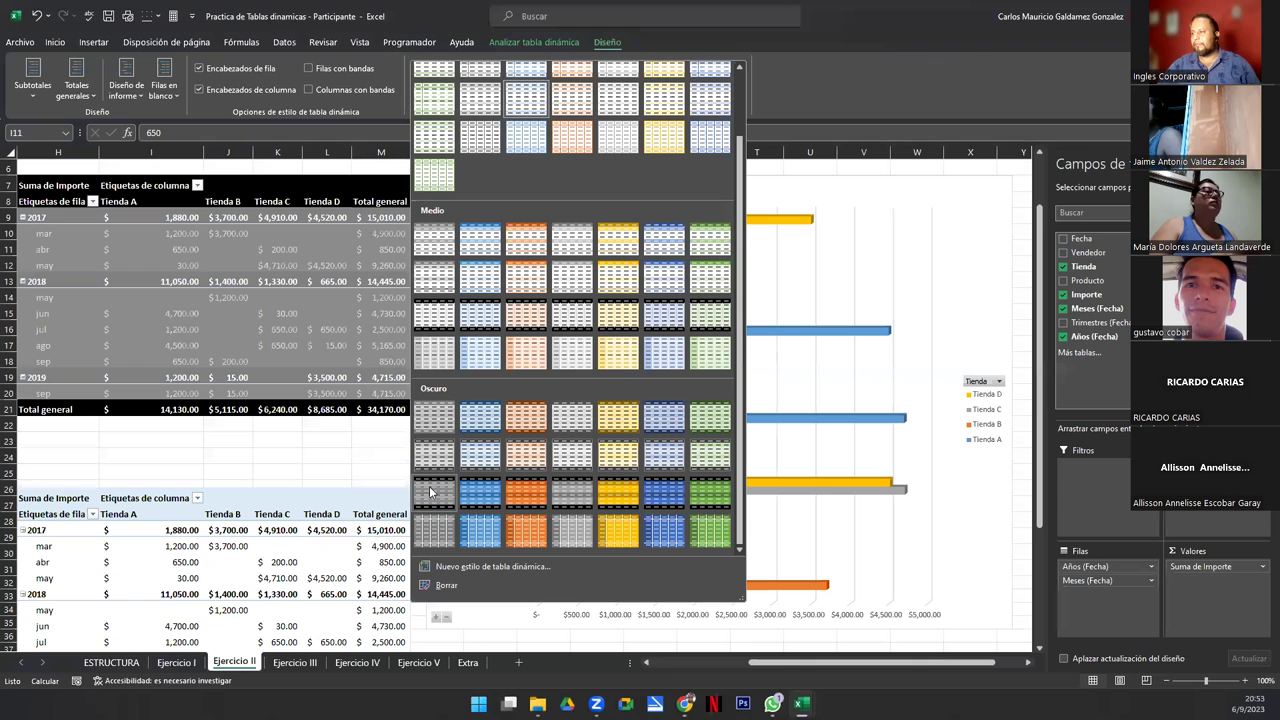
{"action": "left_click", "coordinate": [480, 491]}
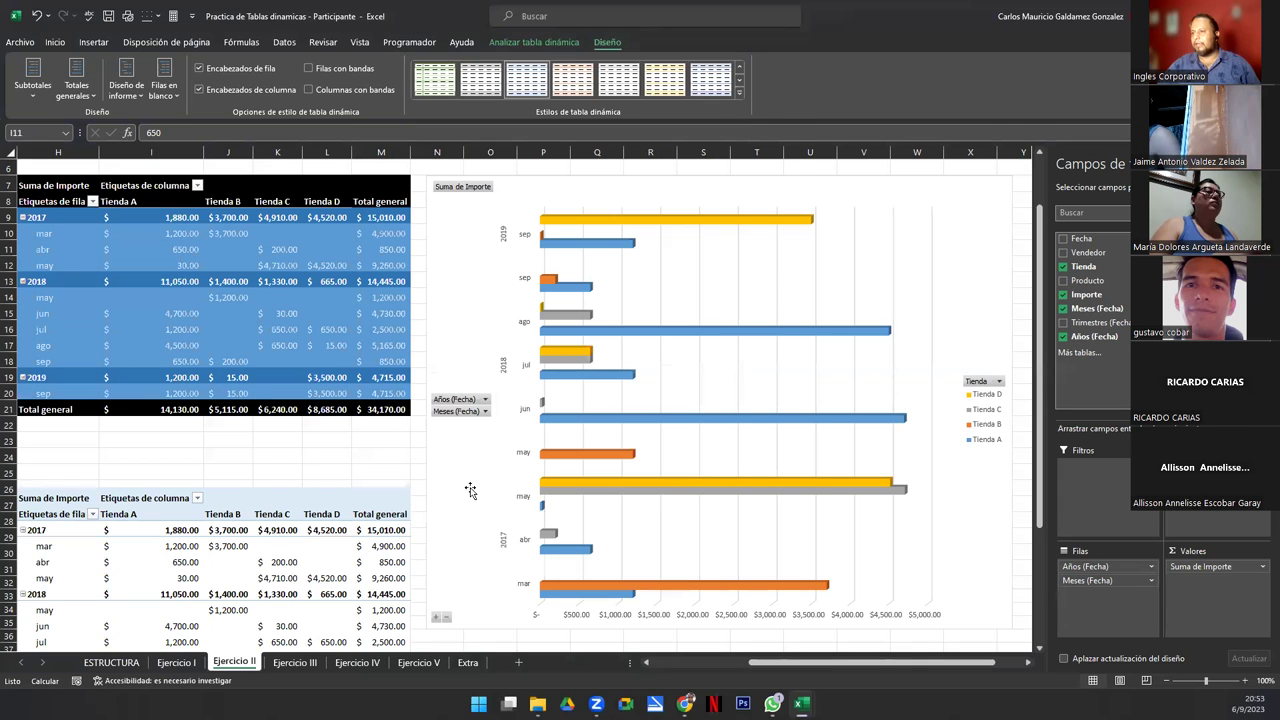
- Apply the dark chart style with data labels on the bars to the Ejercicio II 3D bar chart
{"action": "left_click", "coordinate": [505, 194]}
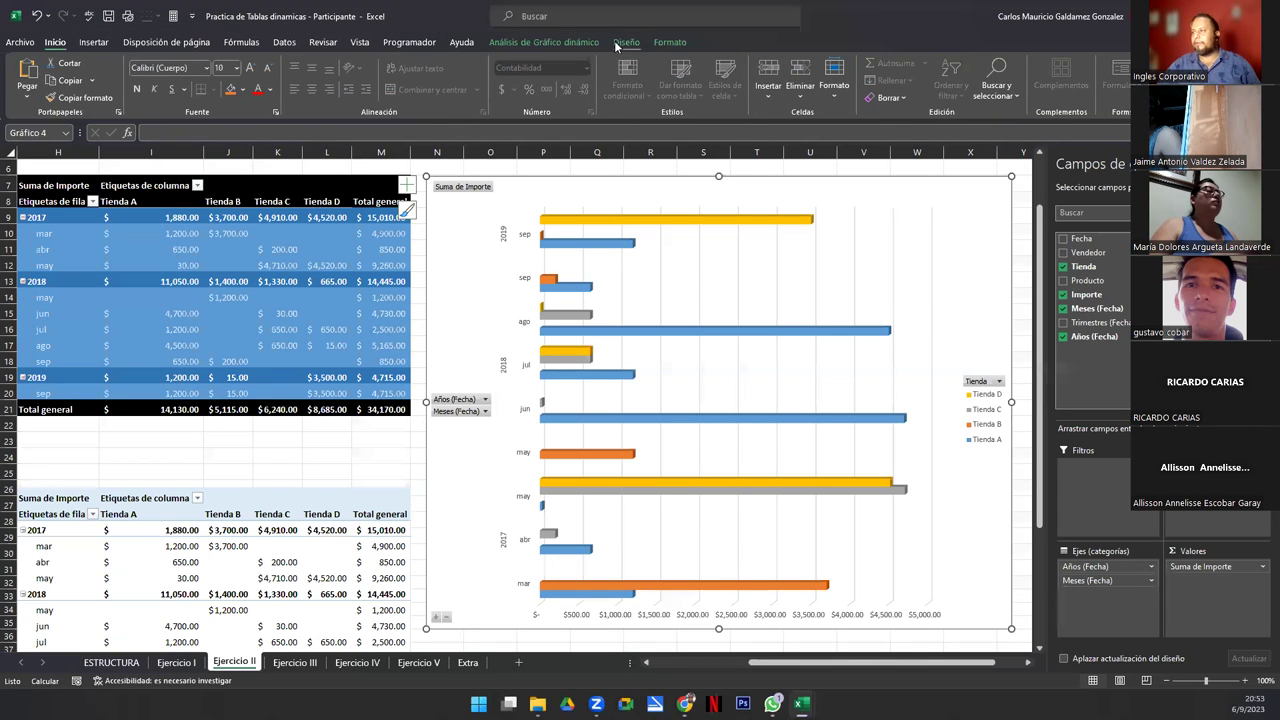
{"action": "left_click", "coordinate": [626, 42]}
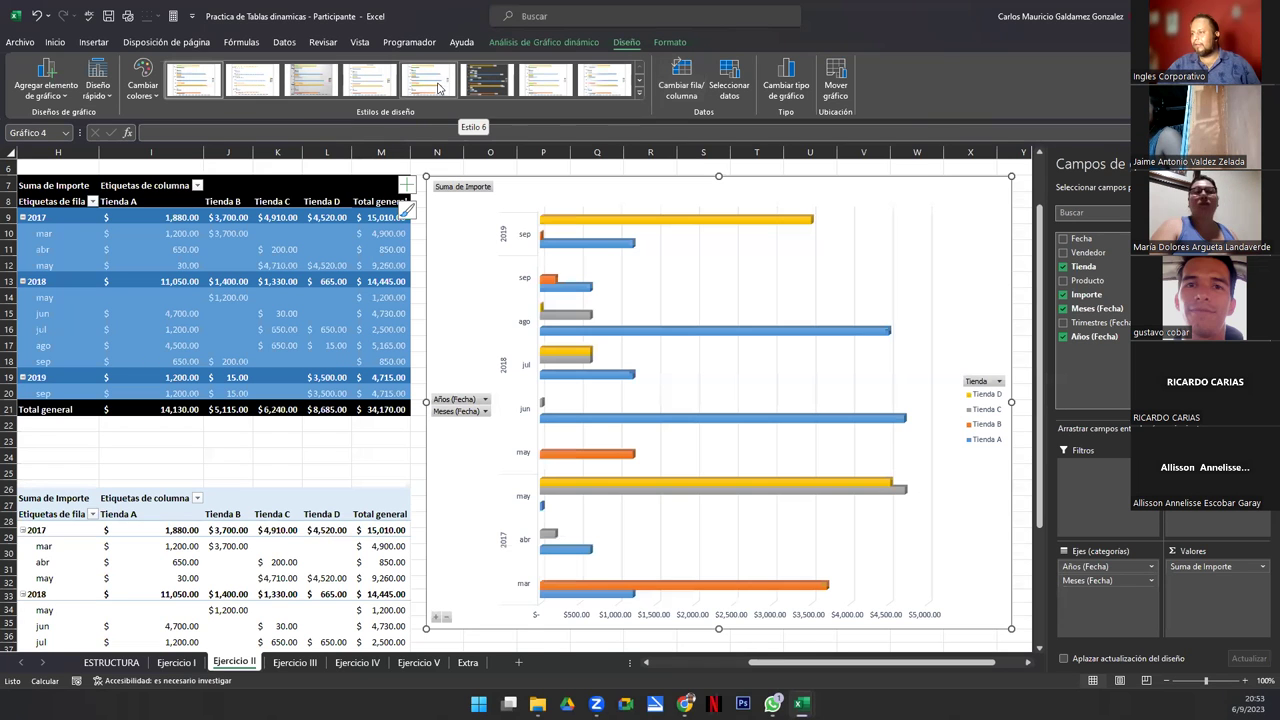
{"action": "left_click", "coordinate": [481, 84]}
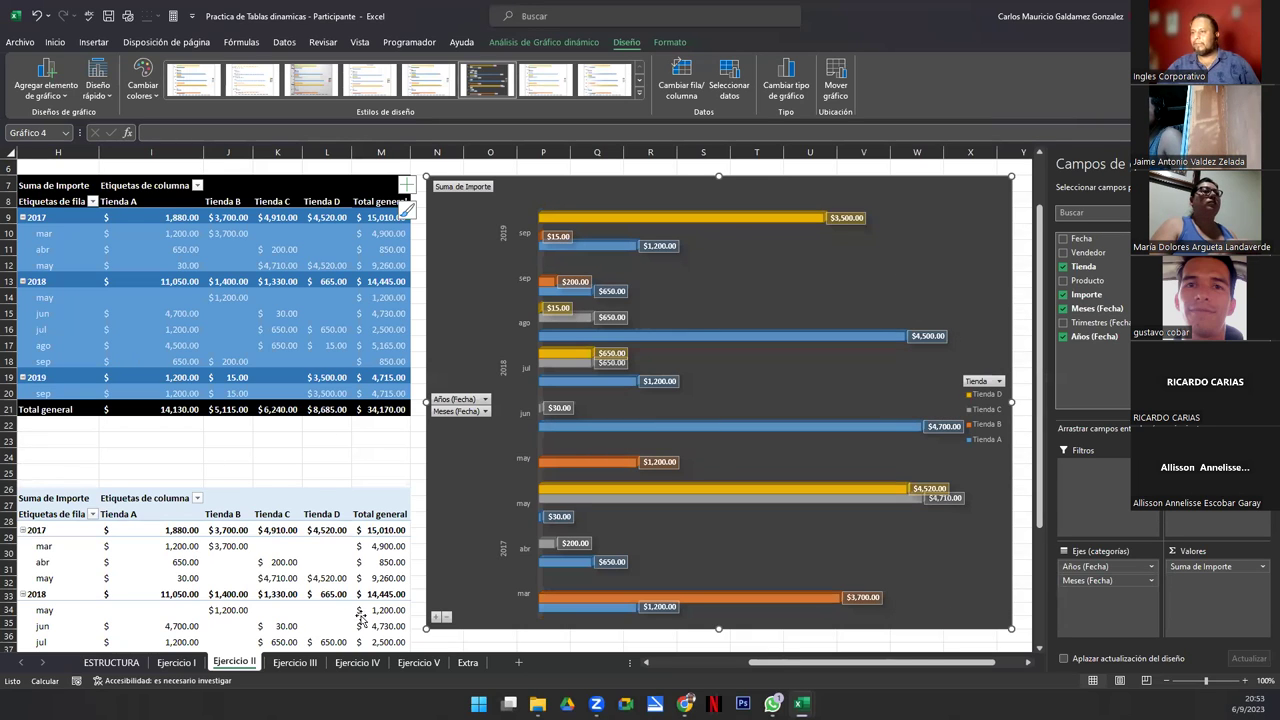
{"action": "left_click_drag", "start_coordinate": [773, 673], "coordinate": [776, 663]}
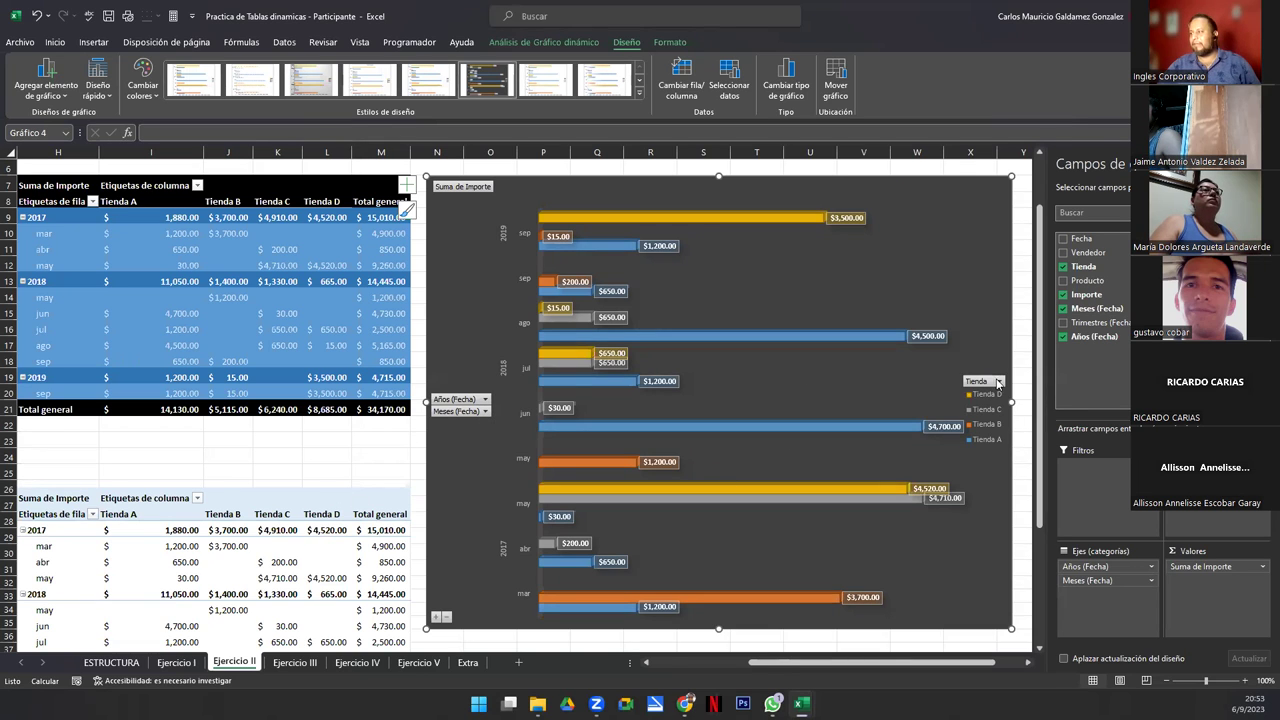
- Filter the Ejercicio II pivot chart by Tienda to show only Tienda A and Tienda B
{"action": "left_click", "coordinate": [998, 384]}
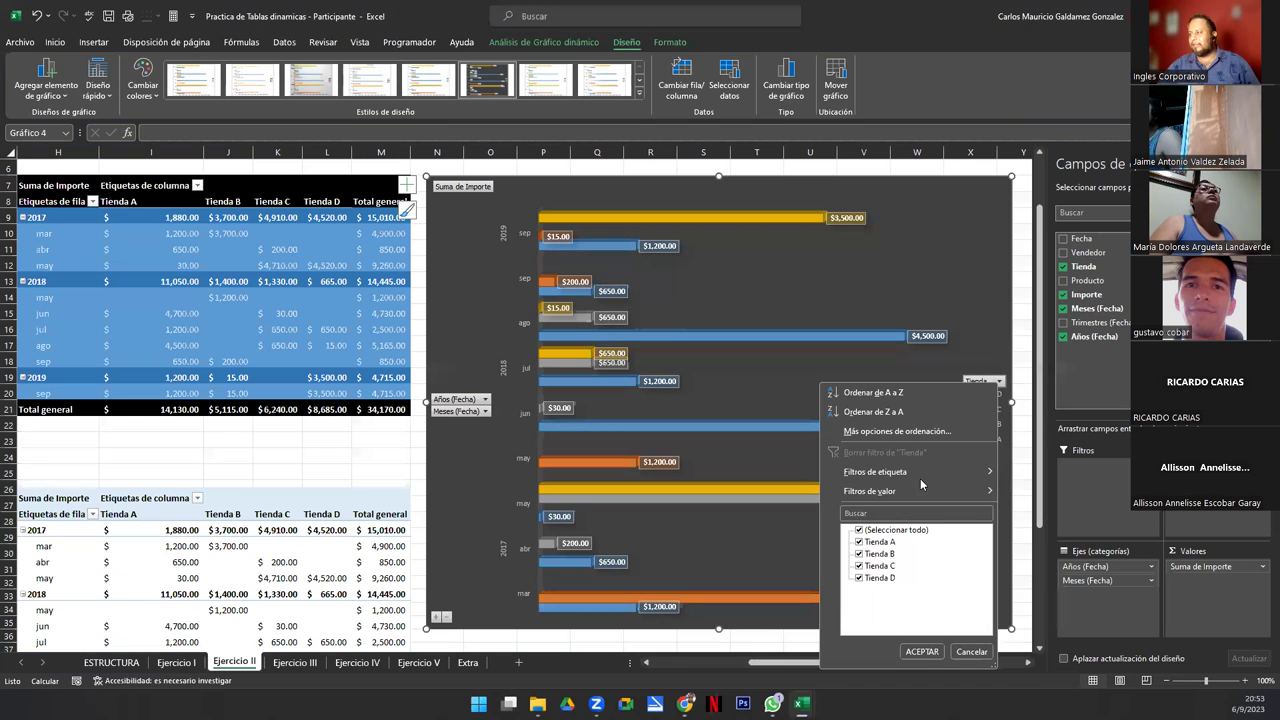
{"action": "left_click", "coordinate": [858, 530]}
{"action": "left_click", "coordinate": [859, 542]}
{"action": "left_click", "coordinate": [859, 554]}
{"action": "left_click", "coordinate": [913, 651]}
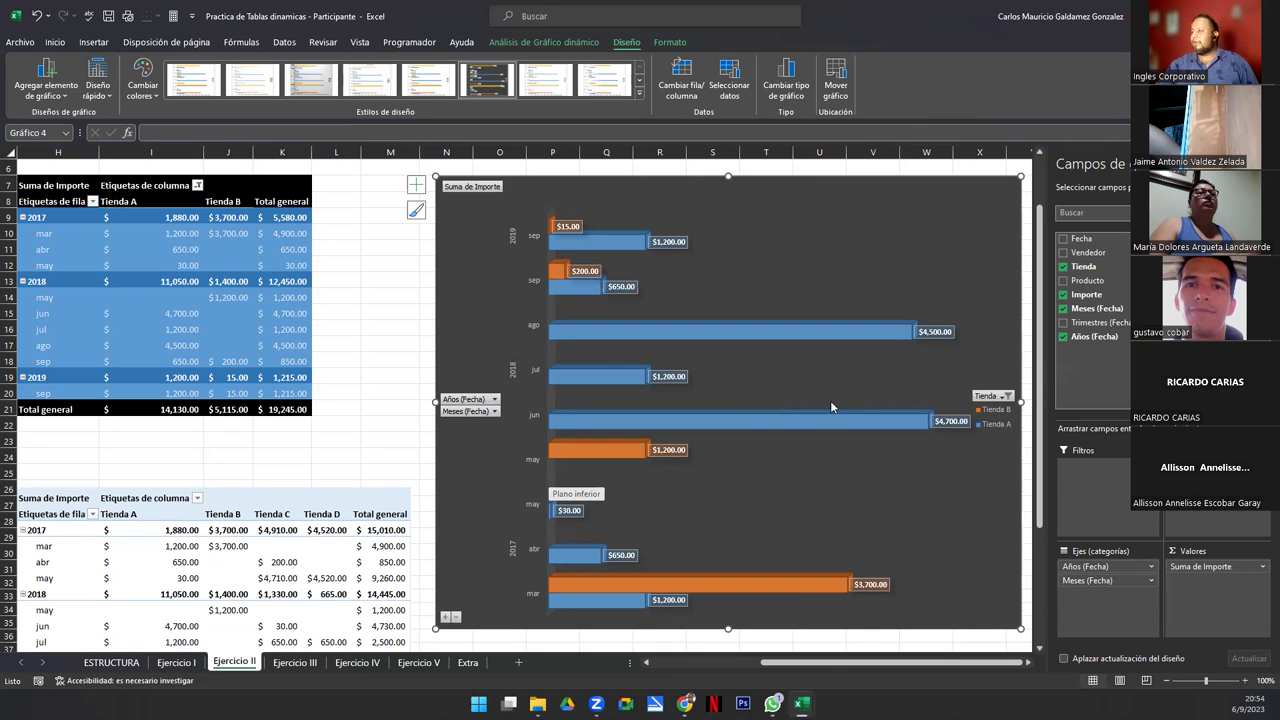
- Change the chart's Tienda filter to show only Tienda A and Tienda C
{"action": "left_click", "coordinate": [1004, 398]}
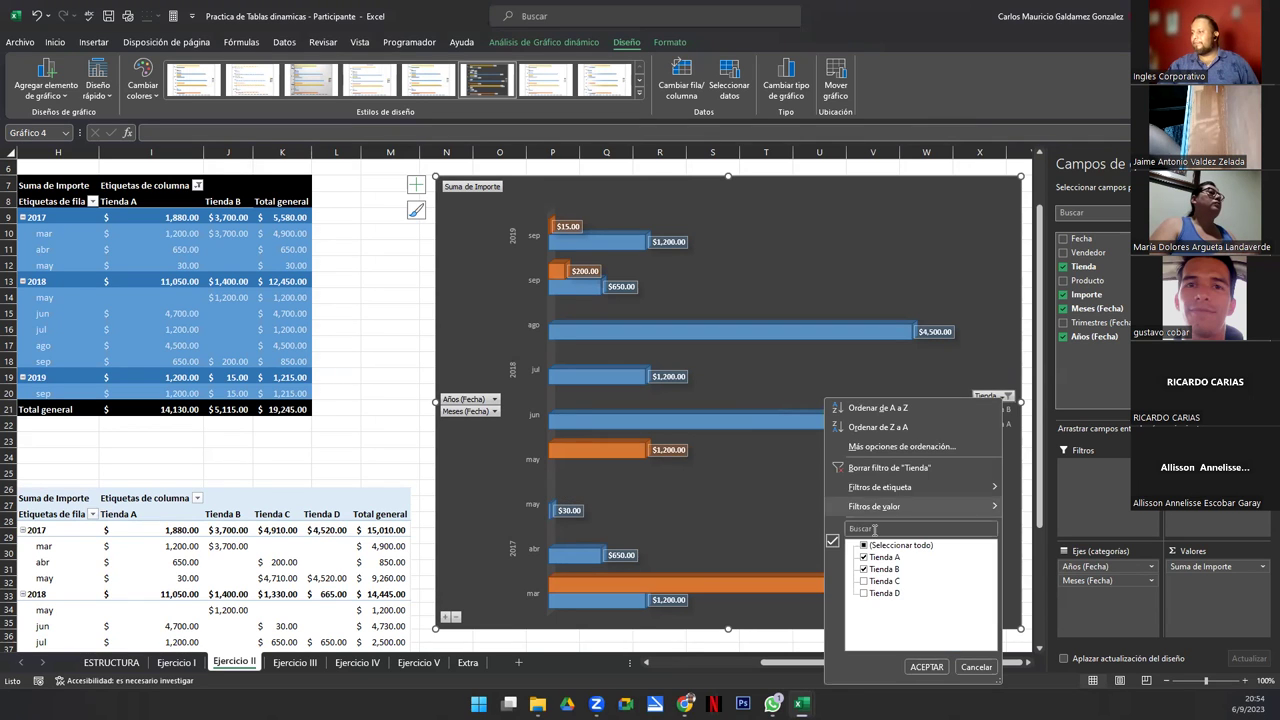
{"action": "left_click", "coordinate": [864, 570]}
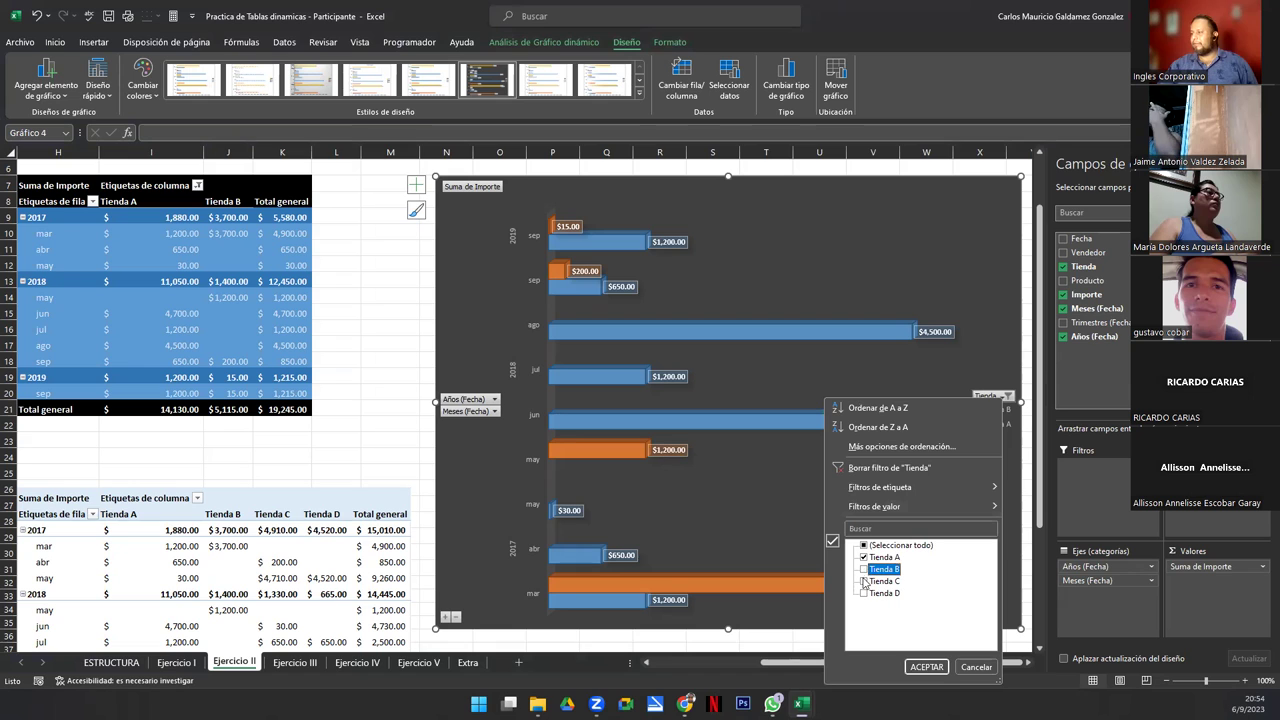
{"action": "left_click", "coordinate": [863, 581]}
{"action": "left_click", "coordinate": [925, 666]}
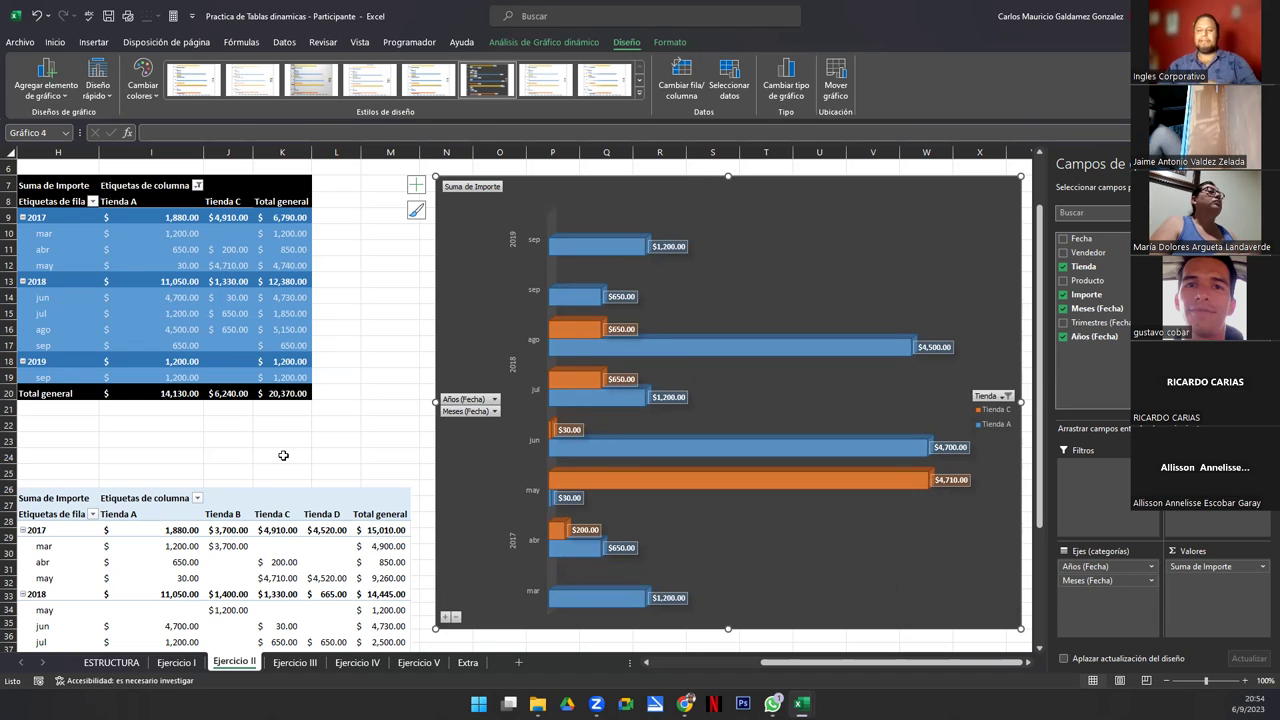
- Restrict the chart's Tienda filter to Tienda D, and clear the Tienda filter again
{"action": "left_click", "coordinate": [1008, 397]}
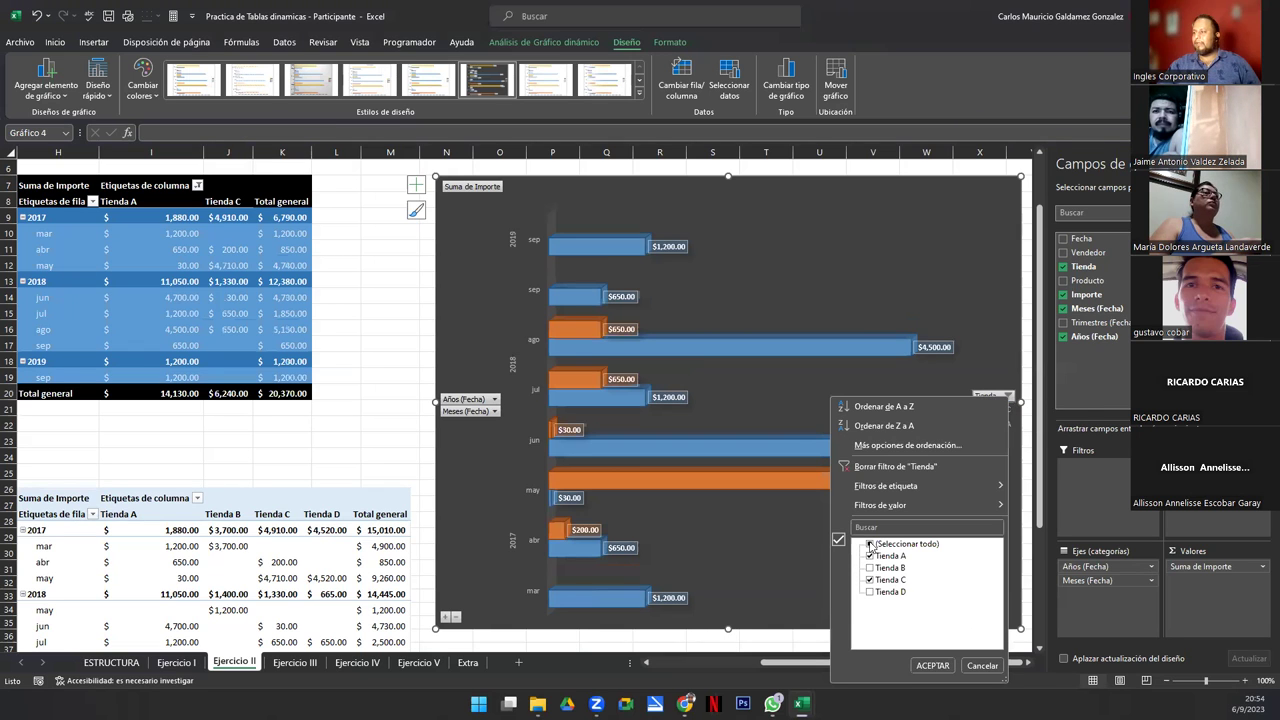
{"action": "left_click", "coordinate": [869, 592]}
{"action": "left_click", "coordinate": [869, 580]}
{"action": "left_click", "coordinate": [869, 556]}
{"action": "left_click", "coordinate": [927, 666]}
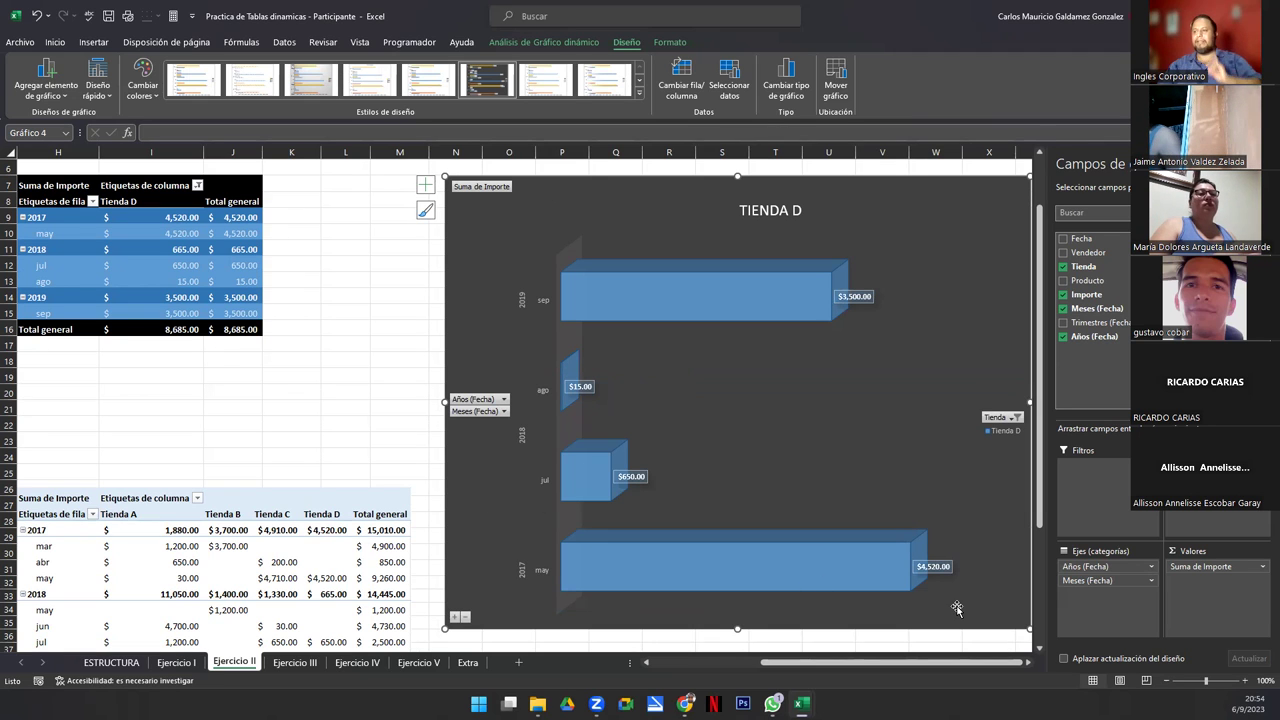
{"action": "left_click", "coordinate": [1015, 418]}
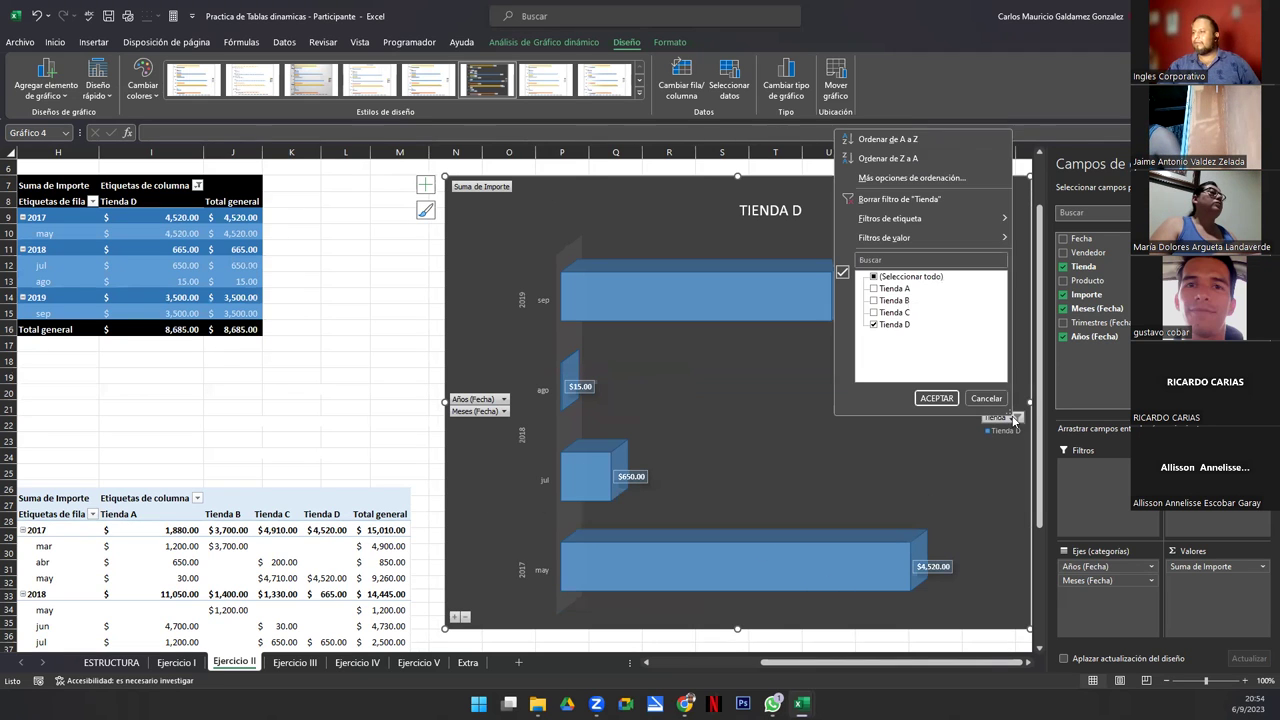
{"action": "left_click", "coordinate": [905, 199]}
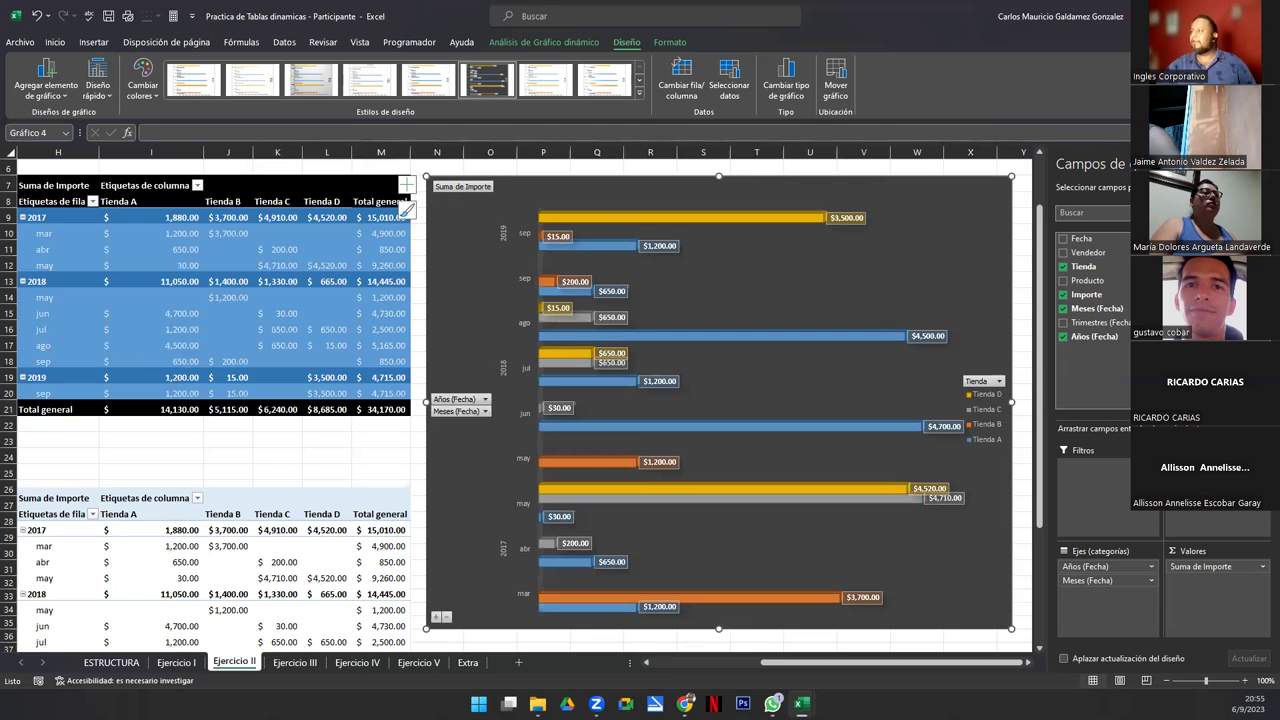
- Switch to the Genially presentation, advance to the Consultas slide and return to the Excel workbook
{"action": "key", "text": "alt+Tab"}
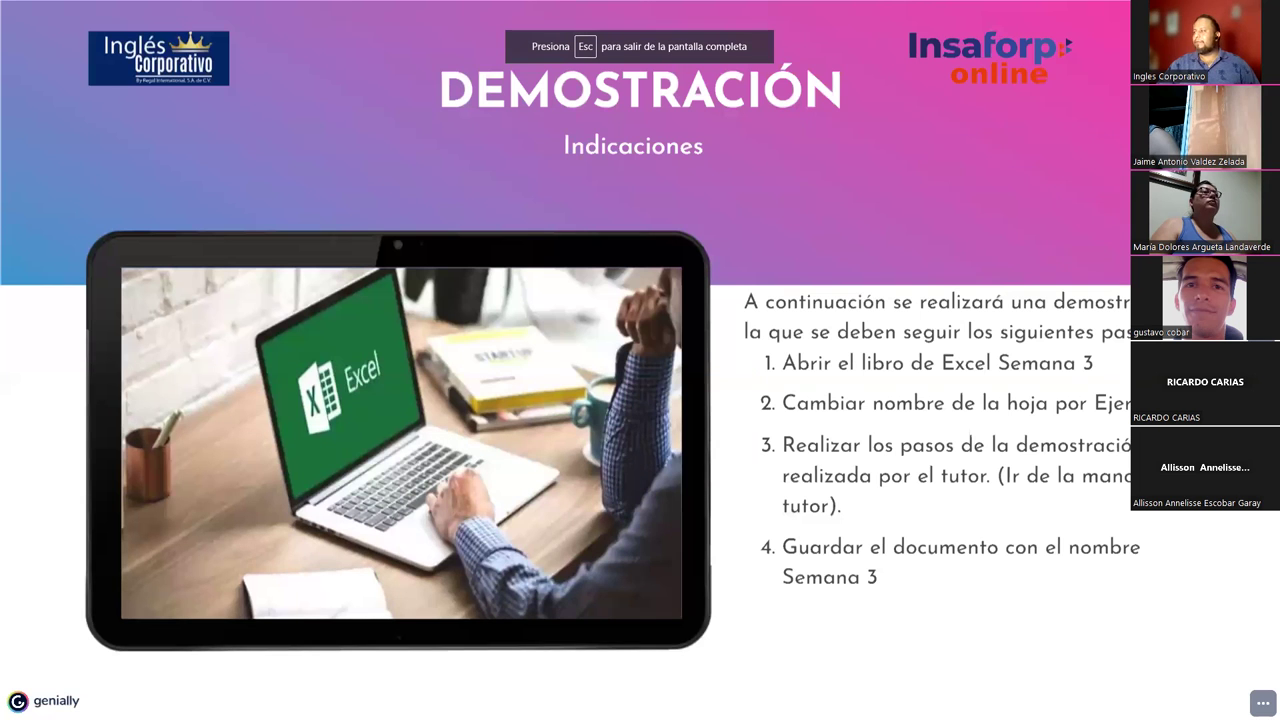
{"action": "key", "text": "Right"}
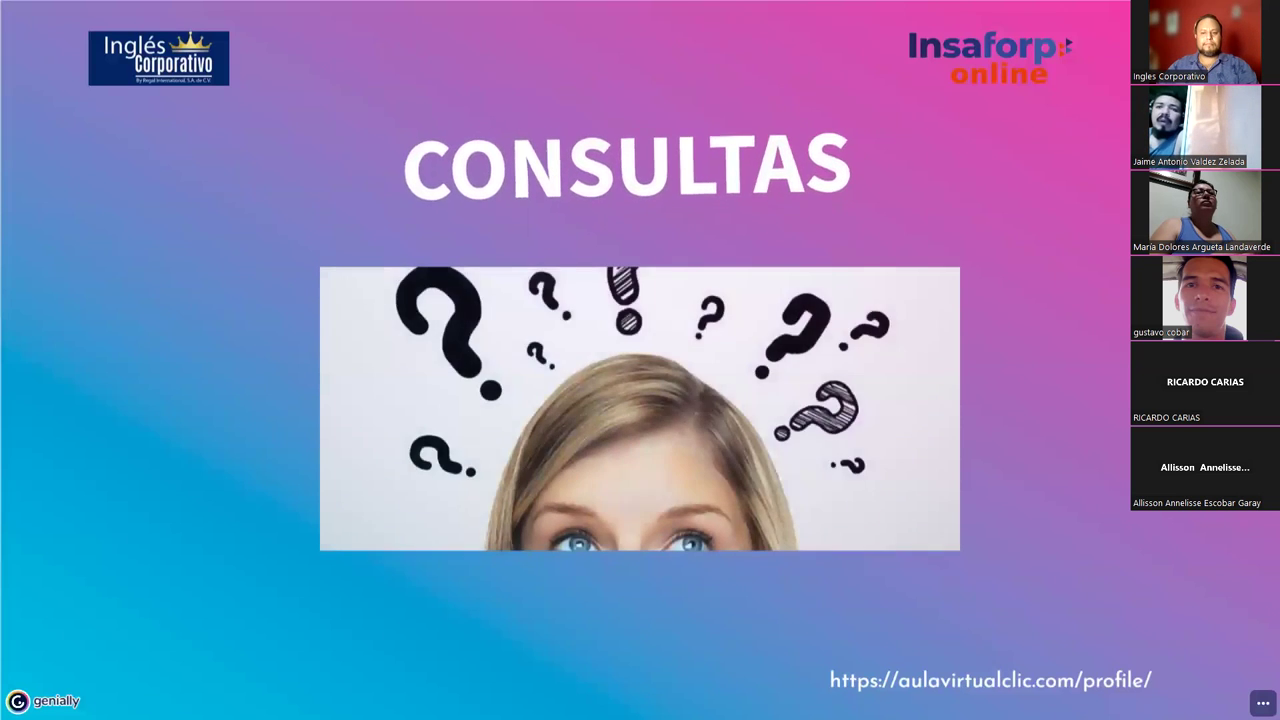
{"action": "key", "text": "alt+Tab"}
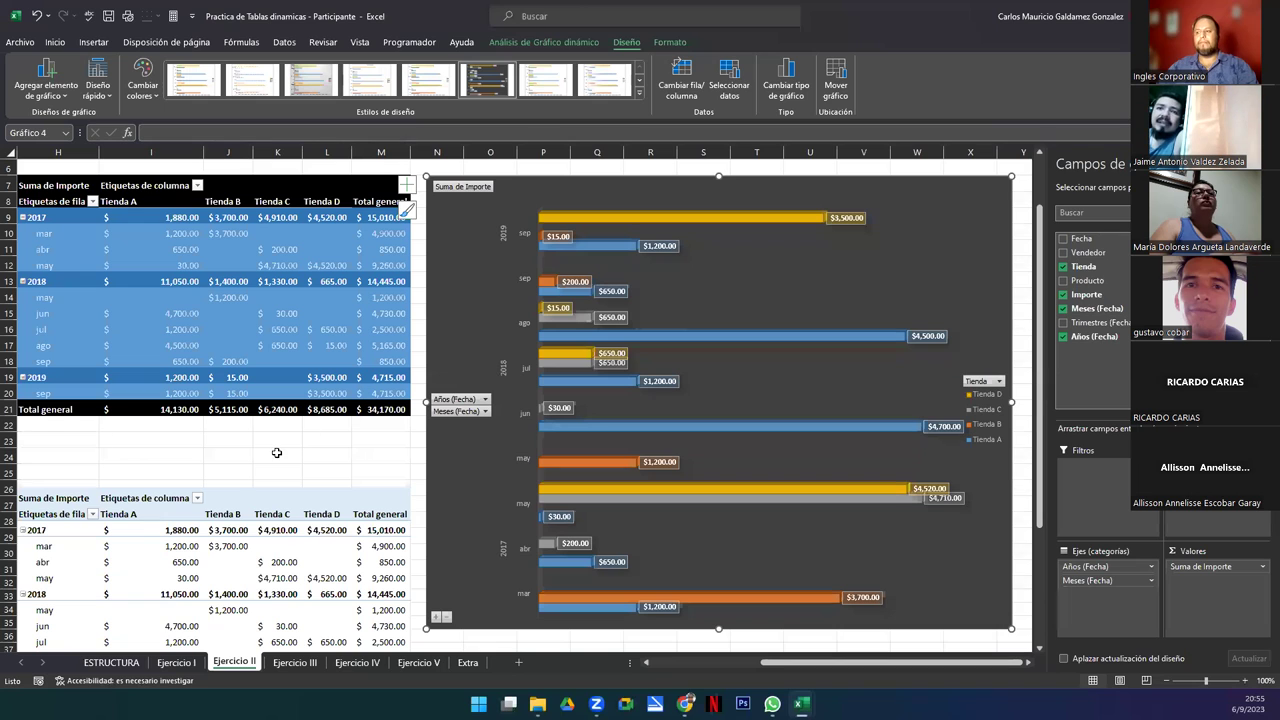
- Deselect the Ejercicio II chart and look over the data and instructions on the Ejercicio III sheet
{"action": "left_click", "coordinate": [276, 453]}
{"action": "left_click", "coordinate": [287, 437]}
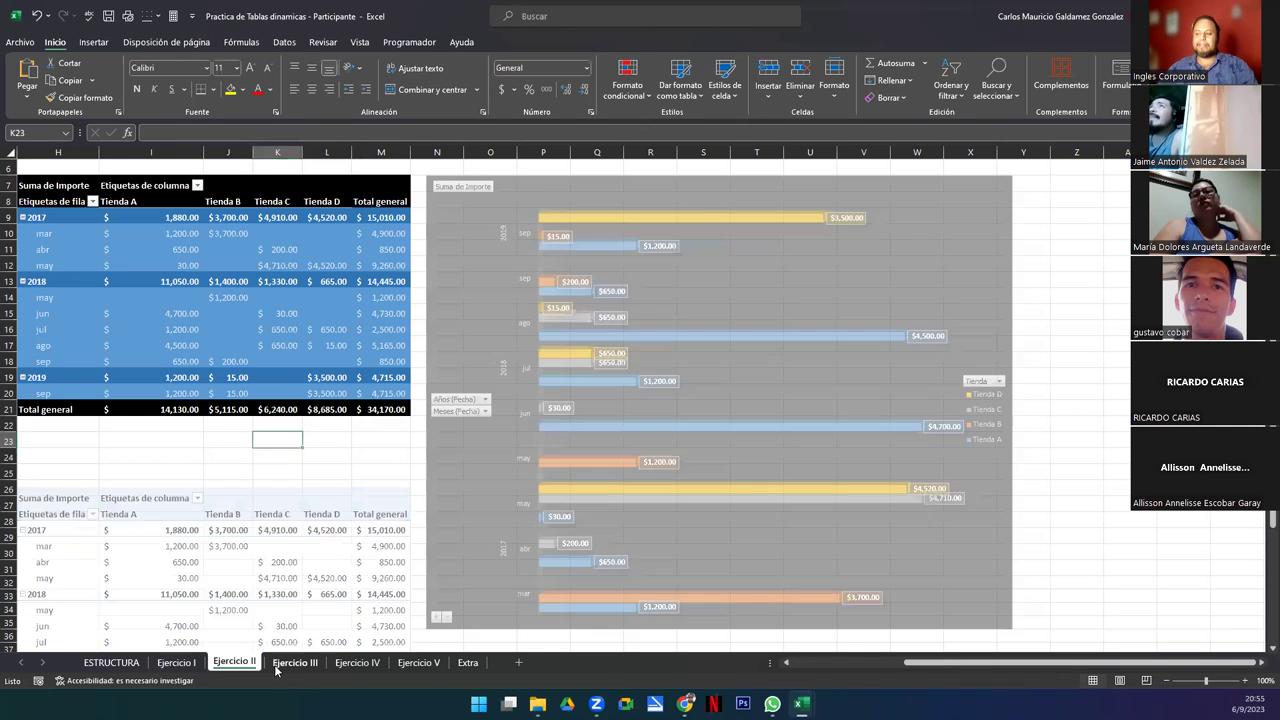
{"action": "left_click", "coordinate": [280, 665]}
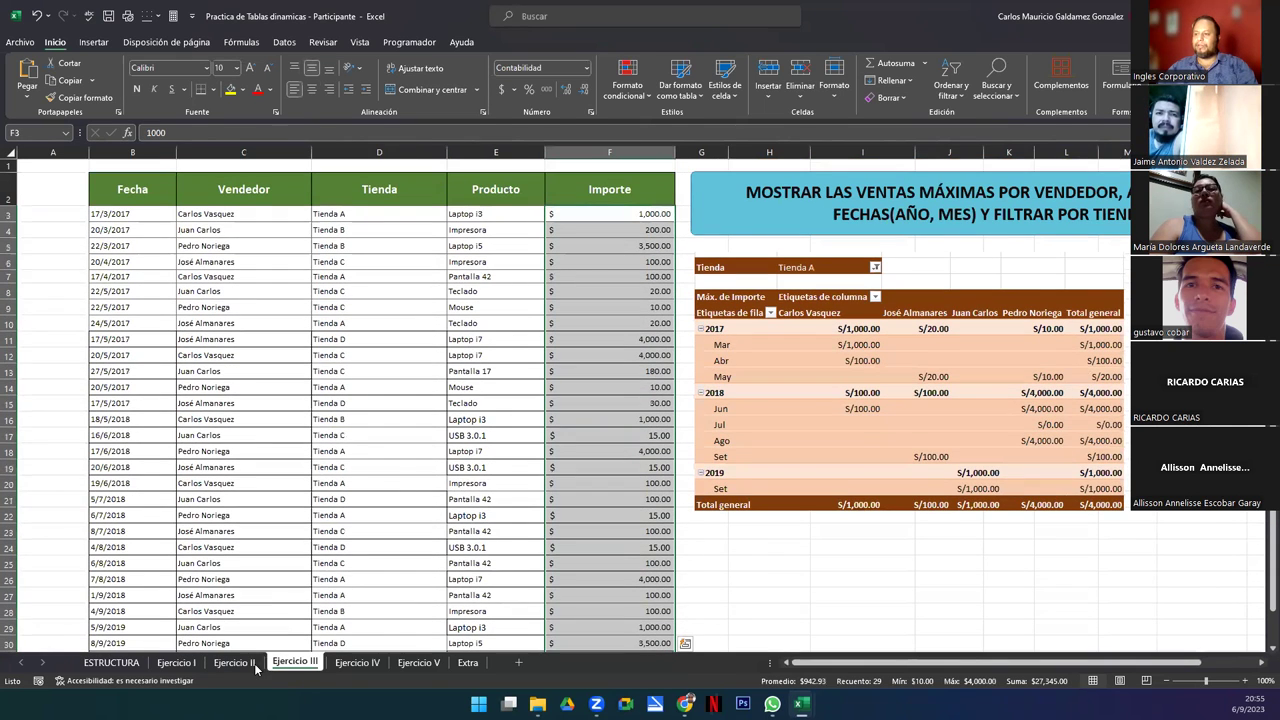
- Copy the sales data rows B3:F31, from Fecha to Importe, on the Ejercicio II sheet
{"action": "left_click", "coordinate": [234, 663]}
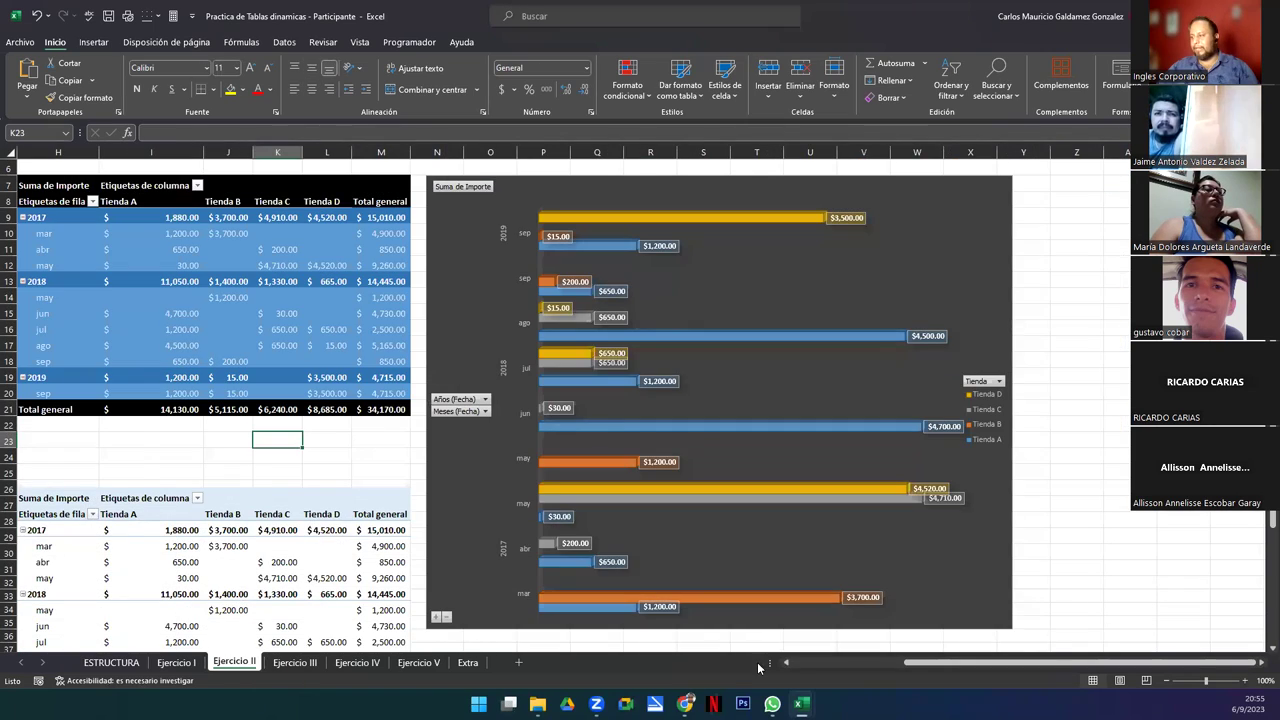
{"action": "left_click", "coordinate": [806, 662]}
{"action": "scroll", "coordinate": [176, 263], "scroll_direction": "up", "scroll_amount": 2}
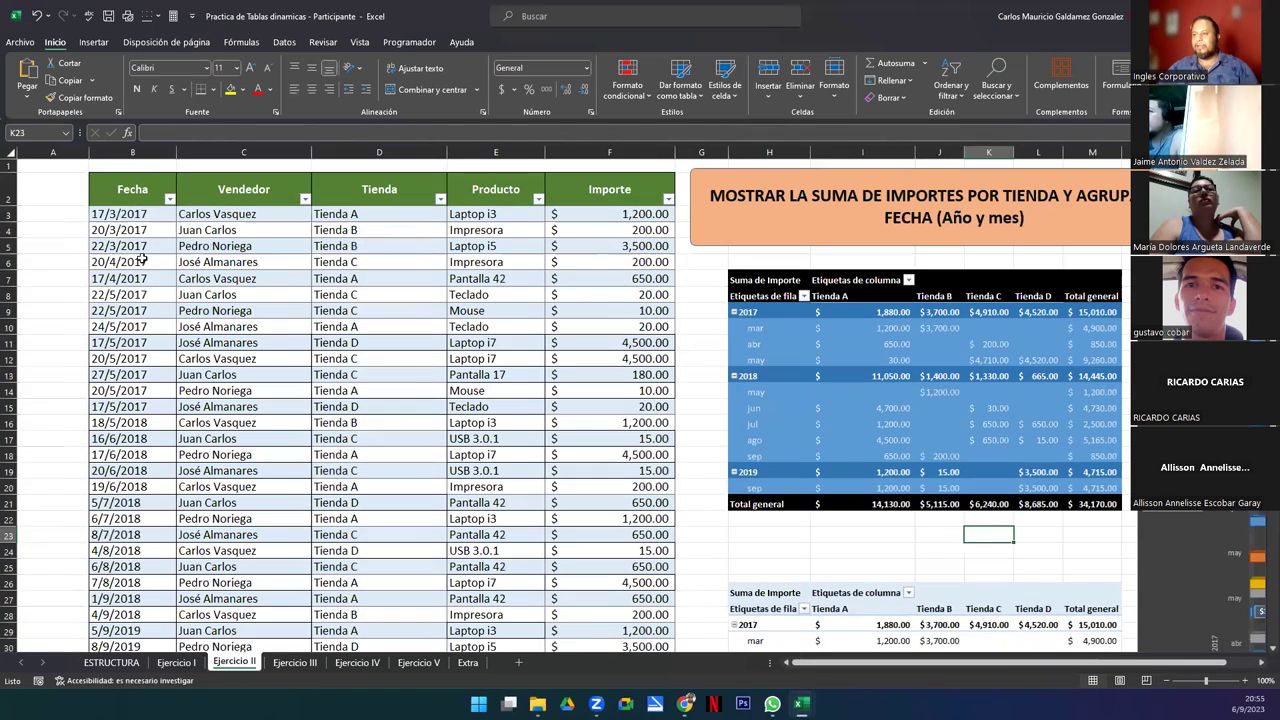
{"action": "left_click_drag", "start_coordinate": [116, 214], "coordinate": [500, 470]}
{"action": "left_click_drag", "start_coordinate": [524, 553], "coordinate": [558, 631]}
{"action": "key", "text": "ctrl+c"}
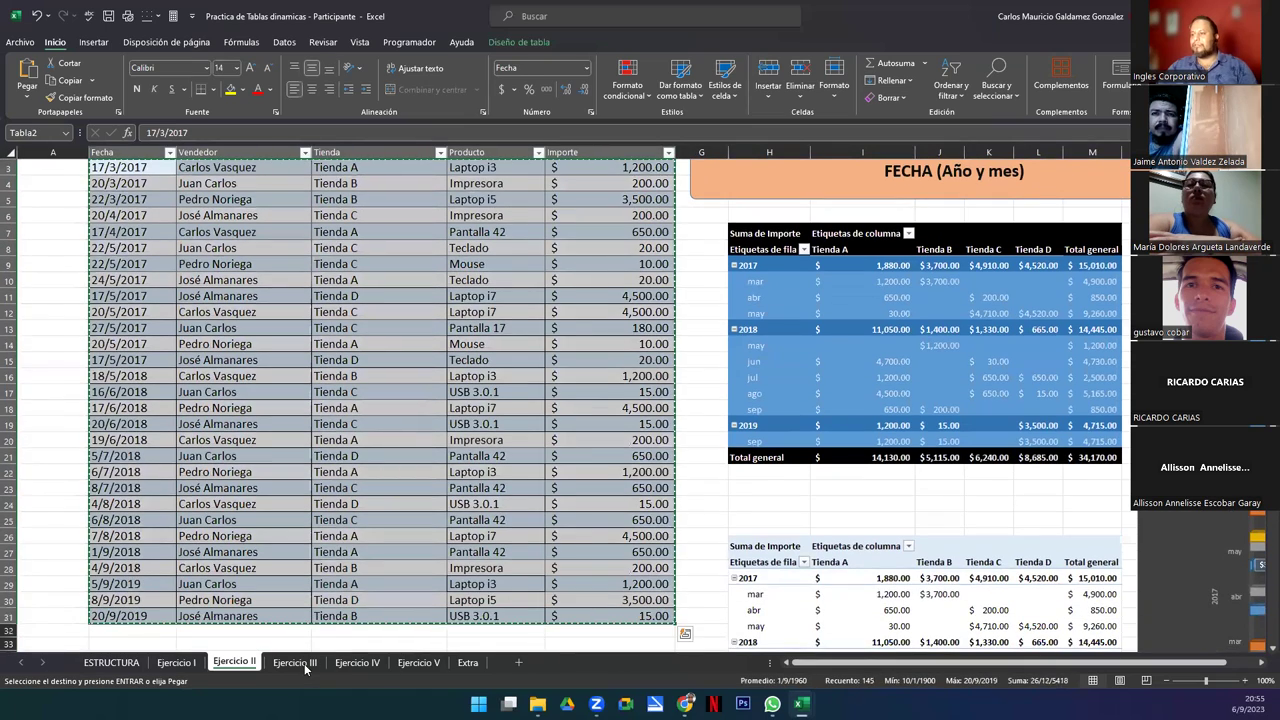
- Paste the copied sales rows over the Ejercicio III data, starting at cell B3
{"action": "left_click", "coordinate": [295, 662]}
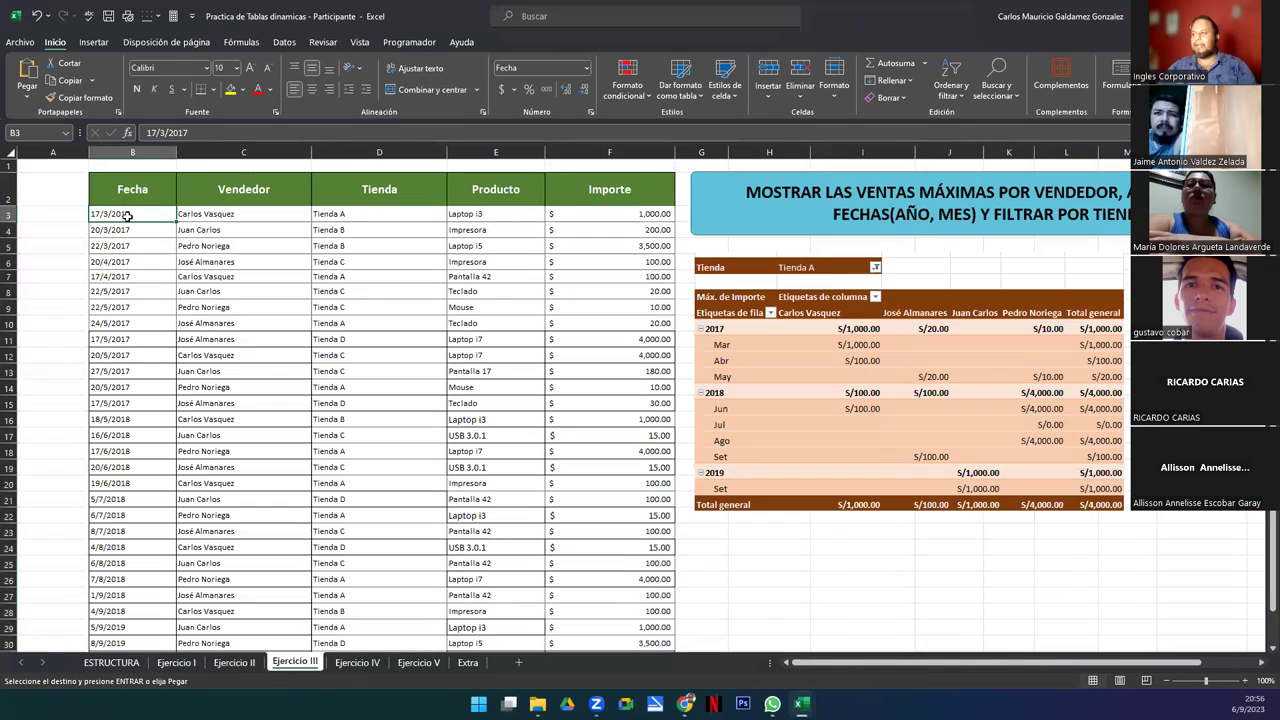
{"action": "key", "text": "Return"}
{"action": "scroll", "coordinate": [383, 371], "scroll_direction": "down", "scroll_amount": 5}
{"action": "scroll", "coordinate": [466, 617], "scroll_direction": "up", "scroll_amount": 5}
{"action": "scroll", "coordinate": [652, 437], "scroll_direction": "up", "scroll_amount": 1}
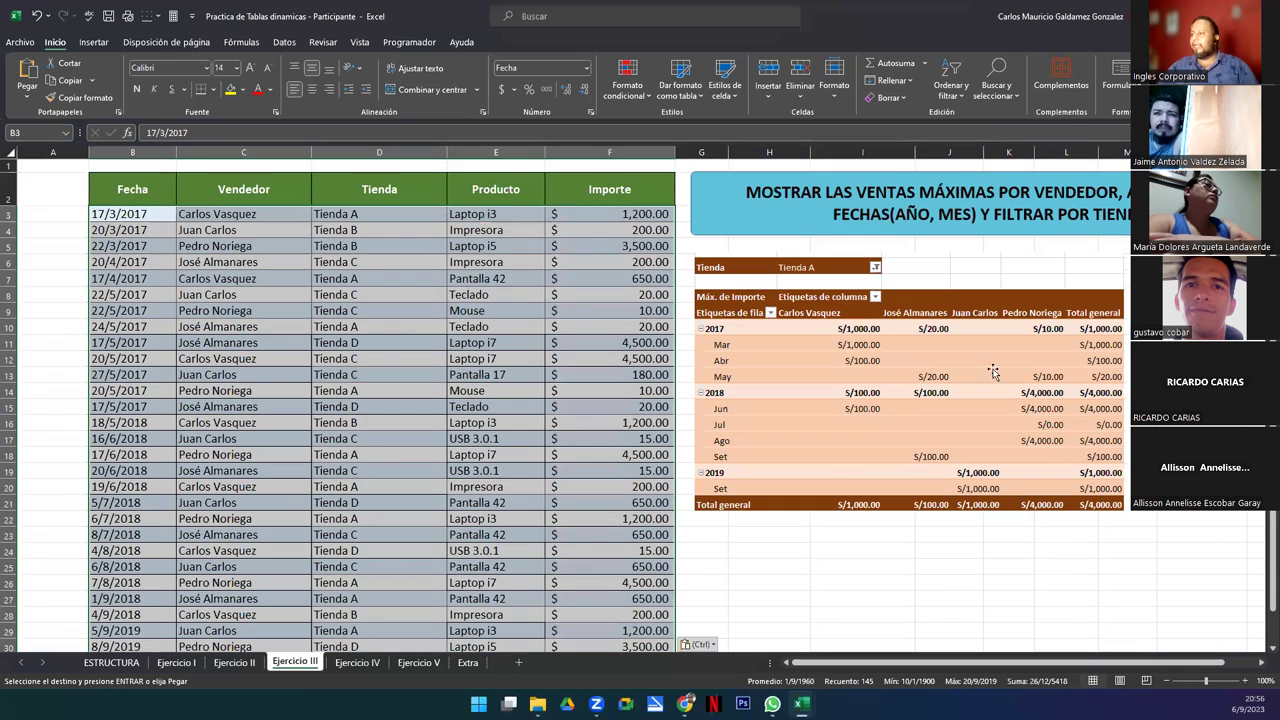
- Select the sample pivot table picture on the Ejercicio III sheet
{"action": "left_click", "coordinate": [845, 363]}
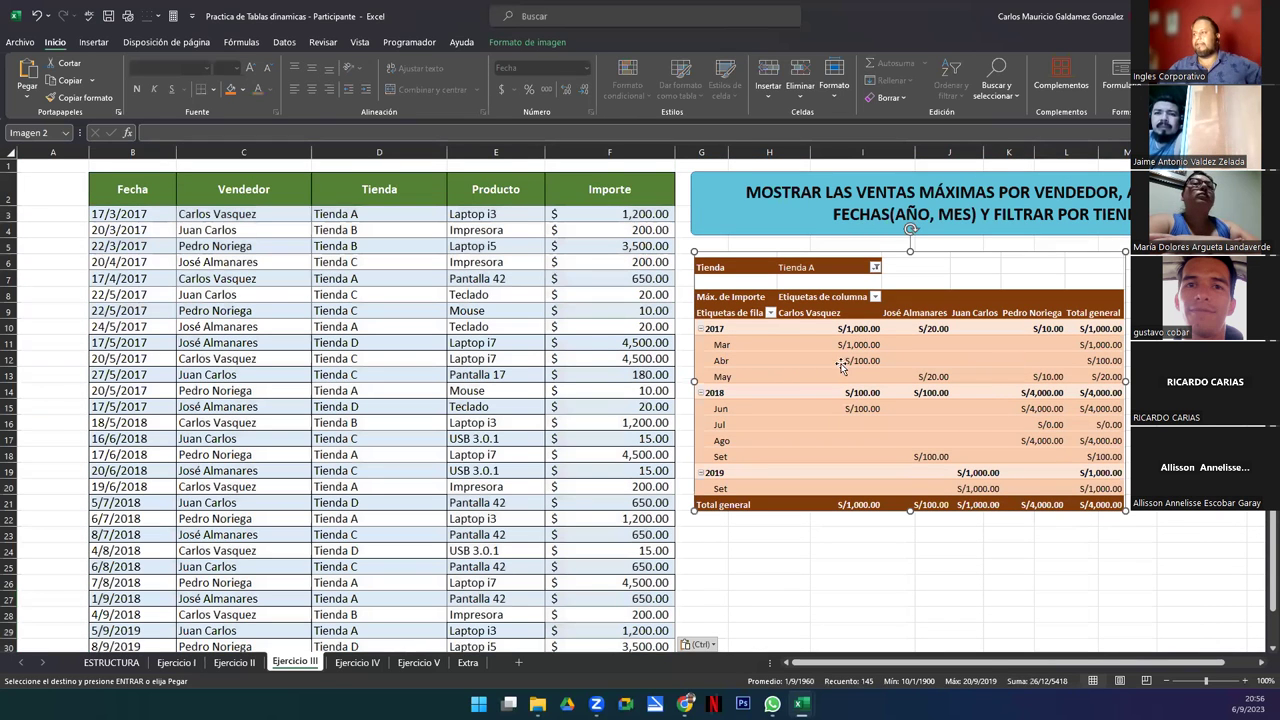